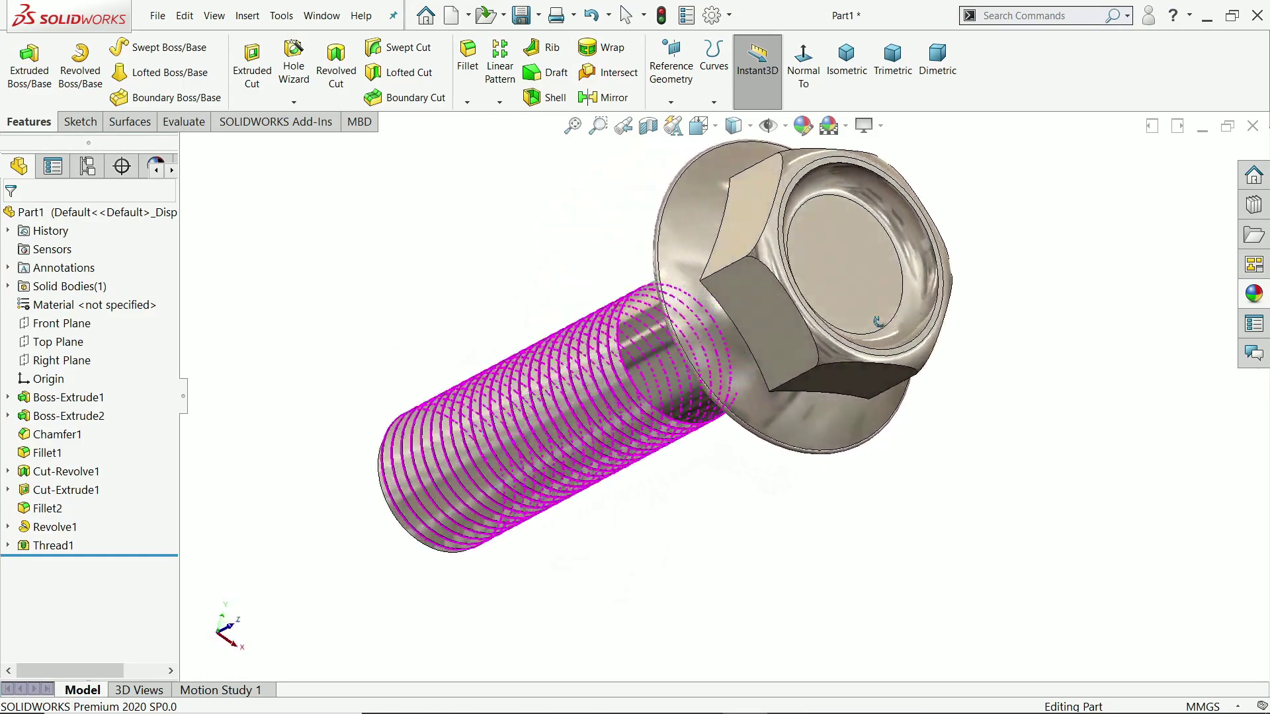
Step: Orbit the bolt model to inspect its side and flanged head
{"action": "mouse_move", "coordinate": [879, 322]}
{"action": "middle_mouse_down"}
{"action": "mouse_move", "coordinate": [1000, 434]}
{"action": "mouse_move", "coordinate": [852, 510]}
{"action": "mouse_move", "coordinate": [1057, 577]}
{"action": "middle_mouse_up"}
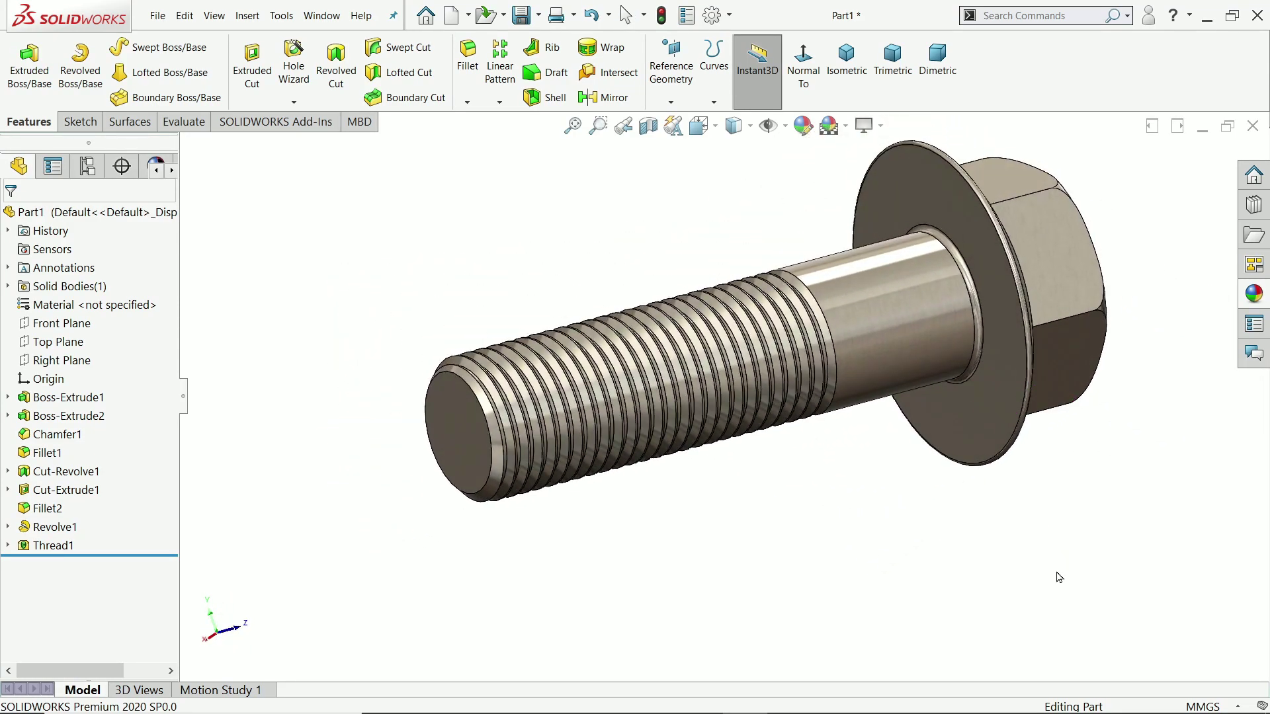
{"action": "scroll", "coordinate": [1058, 577], "scroll_direction": "up", "scroll_amount": 2}
{"action": "middle_click_drag", "start_coordinate": [1028, 536], "coordinate": [867, 432], "text": "ctrl"}
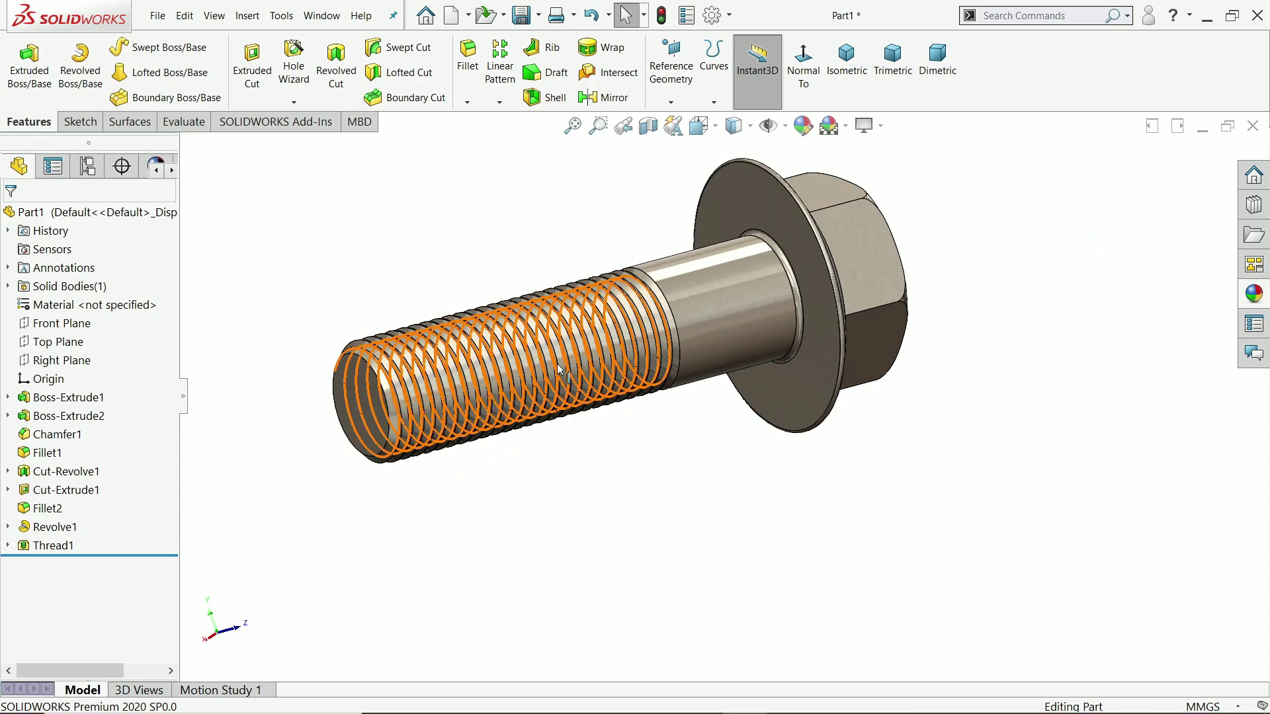
{"action": "mouse_move", "coordinate": [522, 464]}
{"action": "middle_mouse_down"}
{"action": "mouse_move", "coordinate": [488, 446]}
{"action": "mouse_move", "coordinate": [553, 487]}
{"action": "mouse_move", "coordinate": [881, 385]}
{"action": "mouse_move", "coordinate": [864, 541]}
{"action": "mouse_move", "coordinate": [829, 548]}
{"action": "middle_mouse_up"}
{"action": "key", "text": "Escape"}
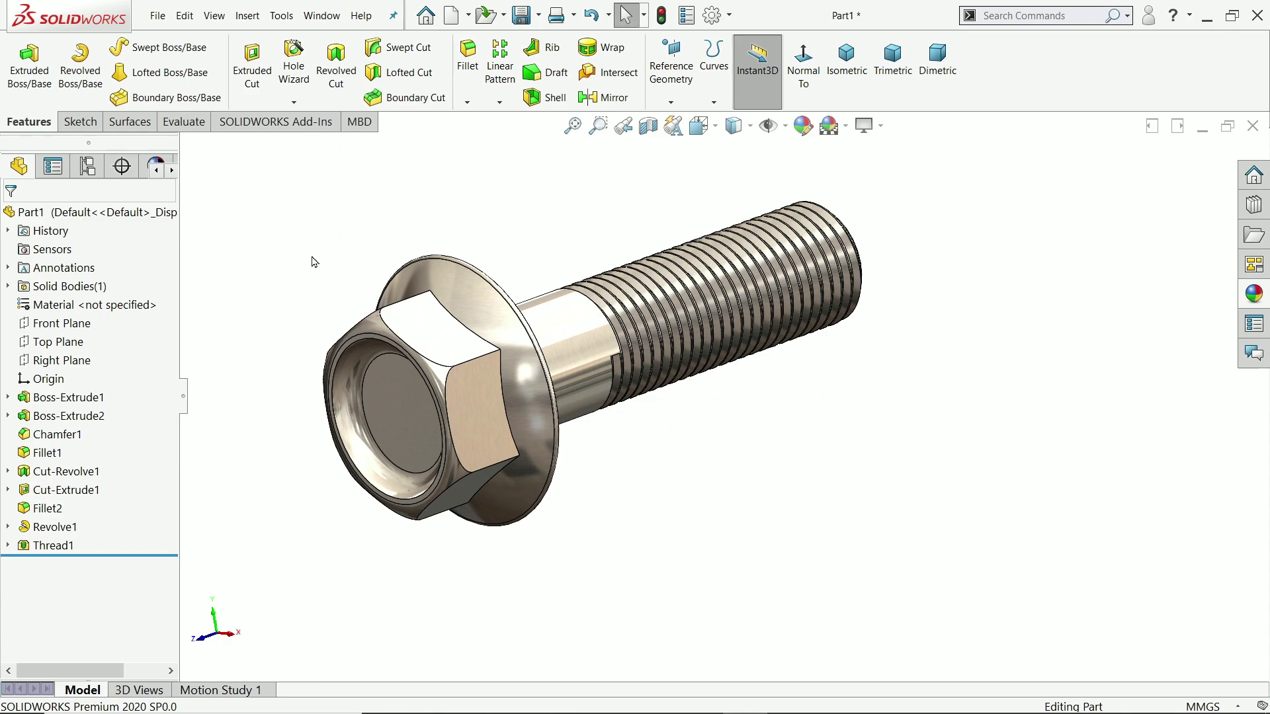
{"action": "mouse_move", "coordinate": [312, 272]}
{"action": "middle_mouse_down"}
{"action": "mouse_move", "coordinate": [269, 259]}
{"action": "mouse_move", "coordinate": [298, 272]}
{"action": "mouse_move", "coordinate": [251, 271]}
{"action": "mouse_move", "coordinate": [295, 278]}
{"action": "mouse_move", "coordinate": [312, 307]}
{"action": "mouse_move", "coordinate": [275, 292]}
{"action": "middle_mouse_up"}
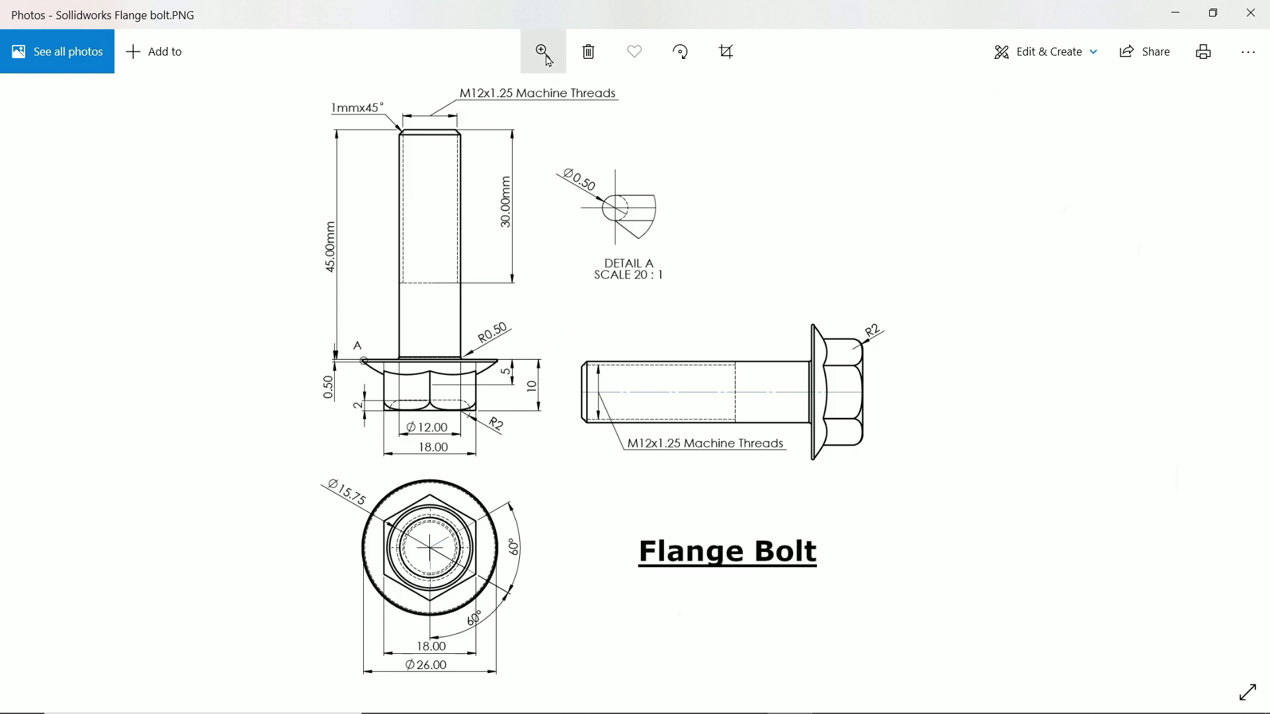
Step: Zoom into the flange bolt drawing's head dimensions, then close Photos
{"action": "left_click", "coordinate": [543, 53]}
{"action": "left_click_drag", "start_coordinate": [457, 100], "coordinate": [488, 100]}
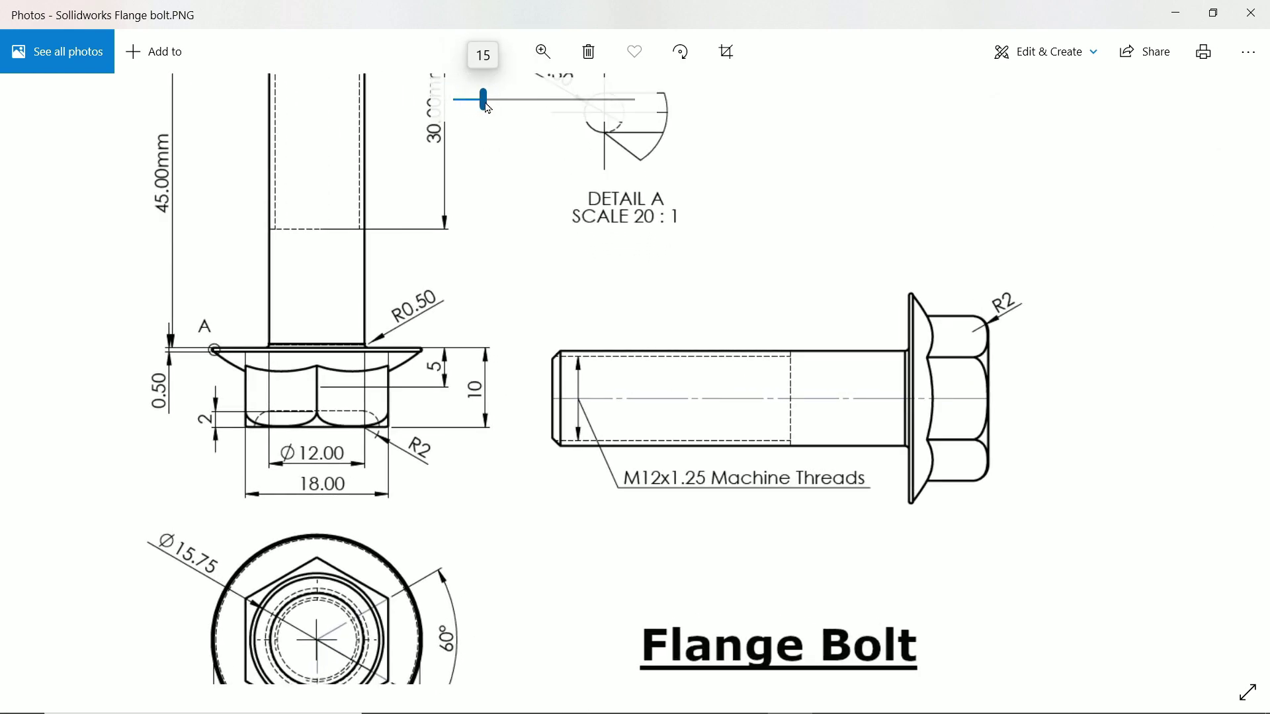
{"action": "left_click_drag", "start_coordinate": [525, 476], "coordinate": [602, 287]}
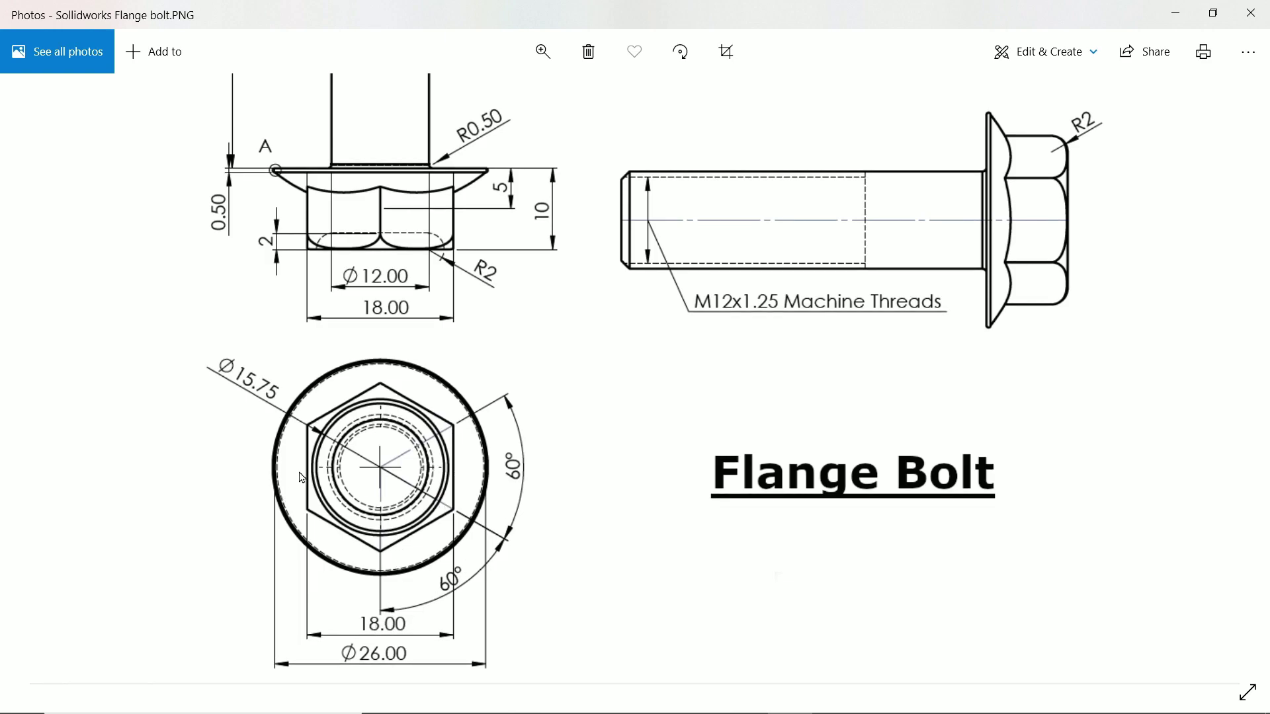
{"action": "scroll", "coordinate": [503, 377], "scroll_direction": "up", "scroll_amount": 2}
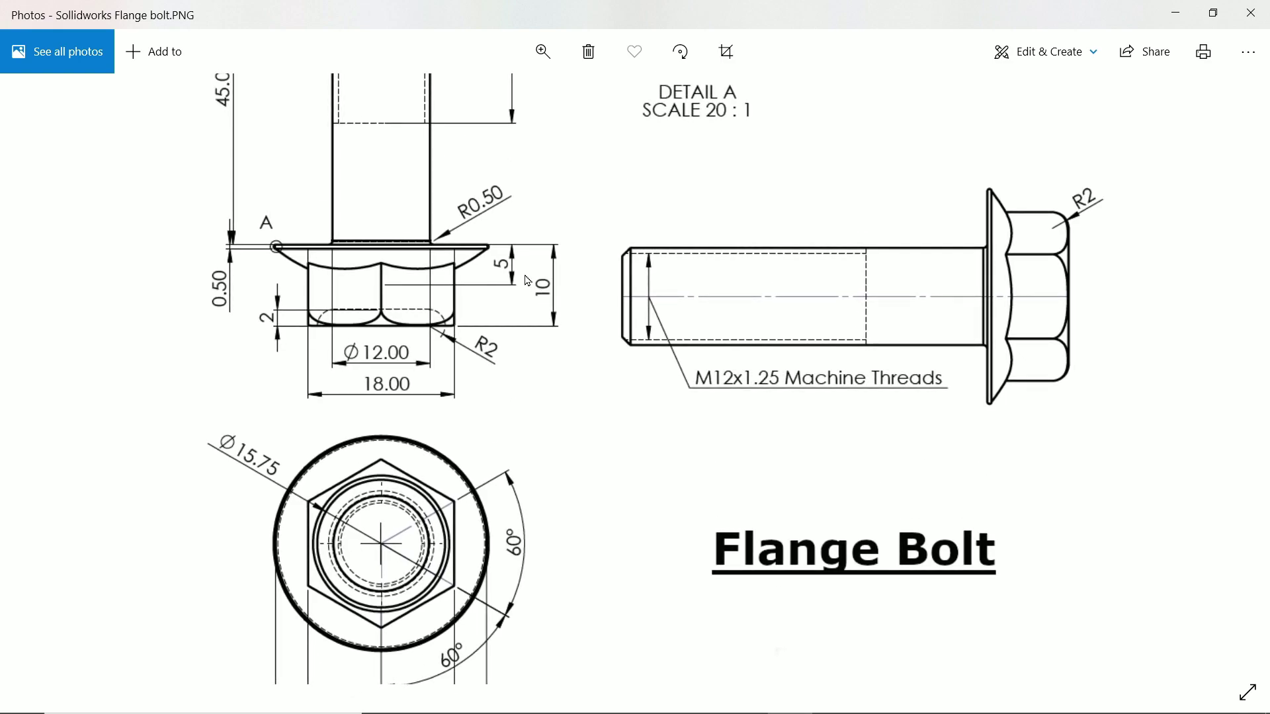
{"action": "scroll", "coordinate": [520, 275], "scroll_direction": "up", "scroll_amount": 2}
{"action": "scroll", "coordinate": [520, 274], "scroll_direction": "up", "scroll_amount": 5}
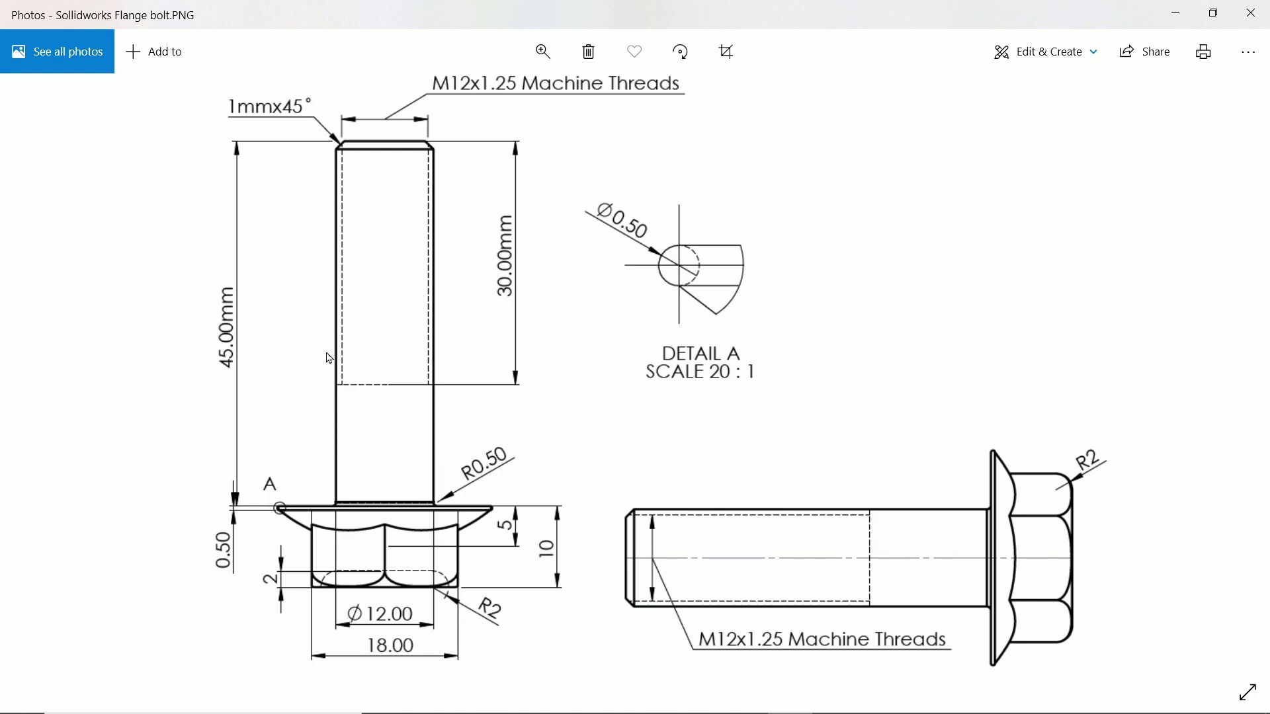
{"action": "scroll", "coordinate": [420, 434], "scroll_direction": "down", "scroll_amount": 4}
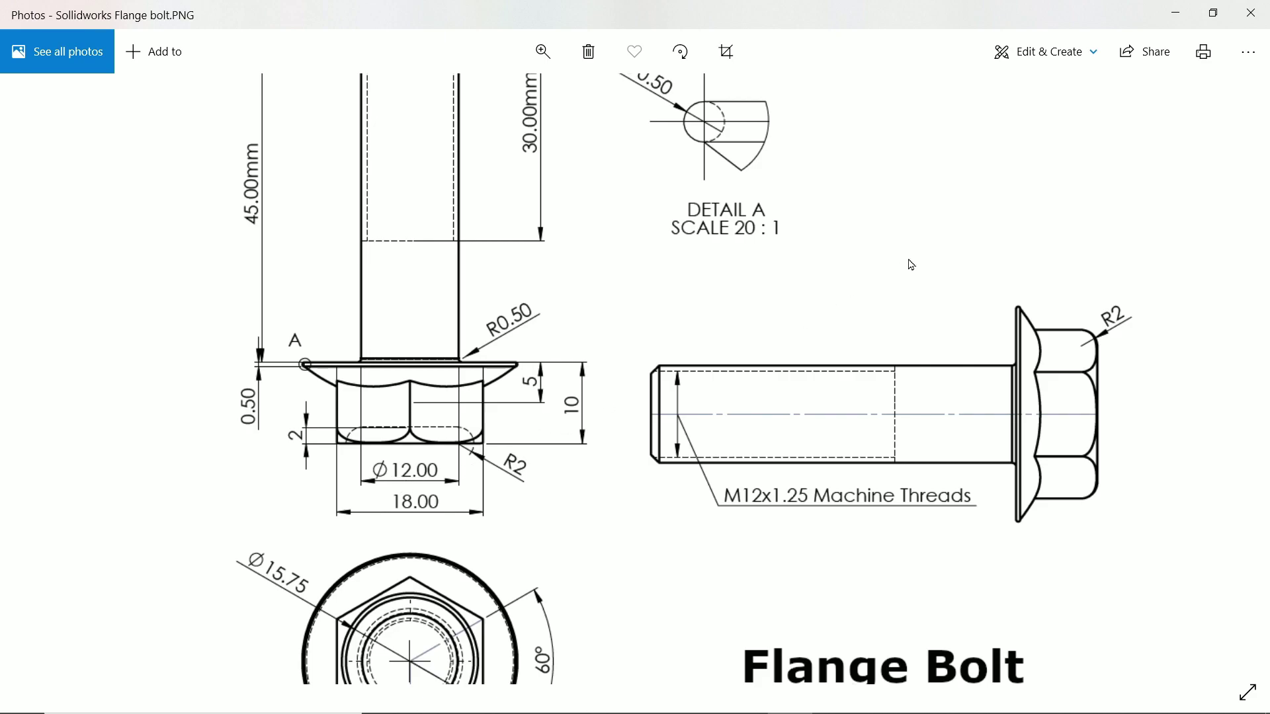
{"action": "scroll", "coordinate": [649, 321], "scroll_direction": "up", "scroll_amount": 1}
{"action": "scroll", "coordinate": [604, 431], "scroll_direction": "up", "scroll_amount": 3}
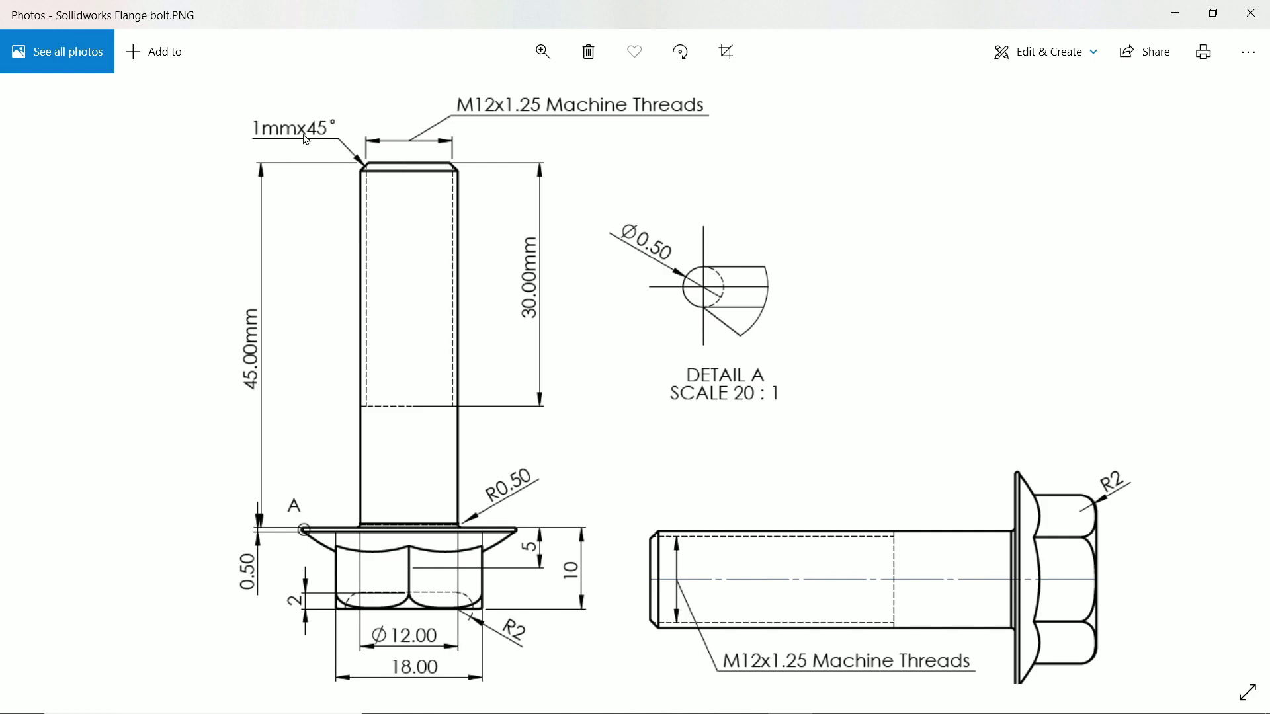
{"action": "scroll", "coordinate": [453, 414], "scroll_direction": "down", "scroll_amount": 2}
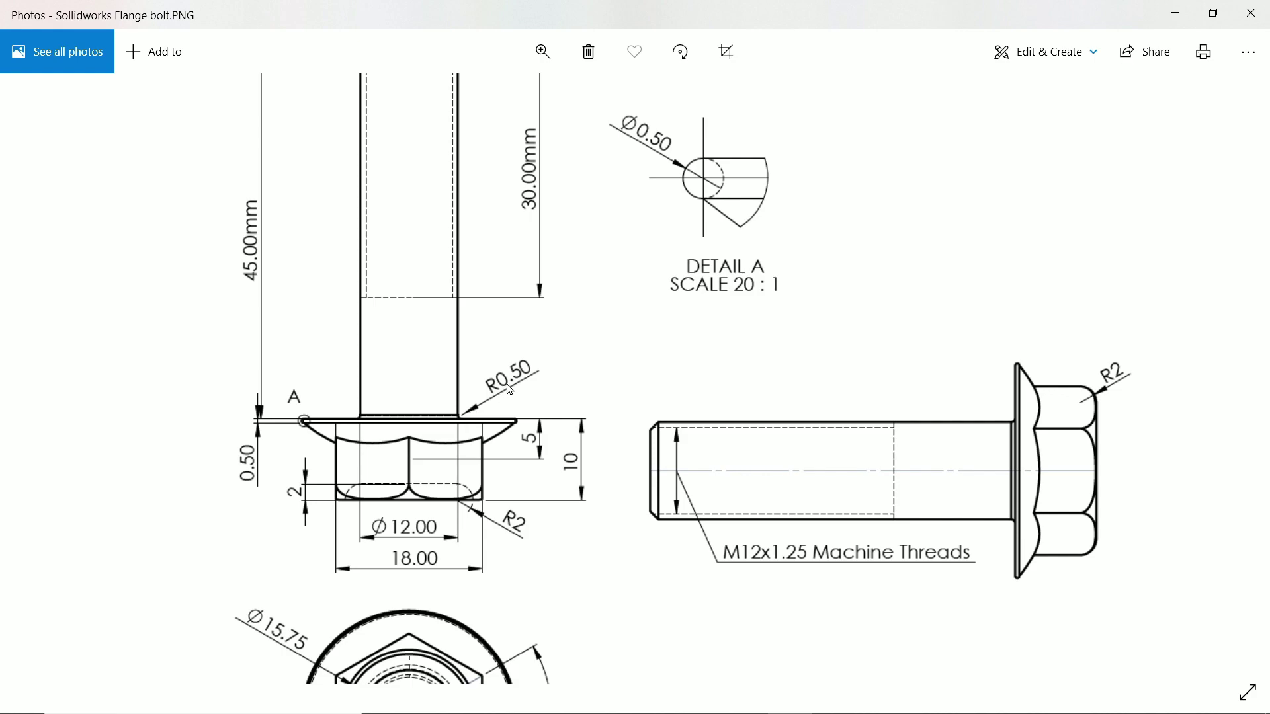
{"action": "left_click", "coordinate": [1177, 14]}
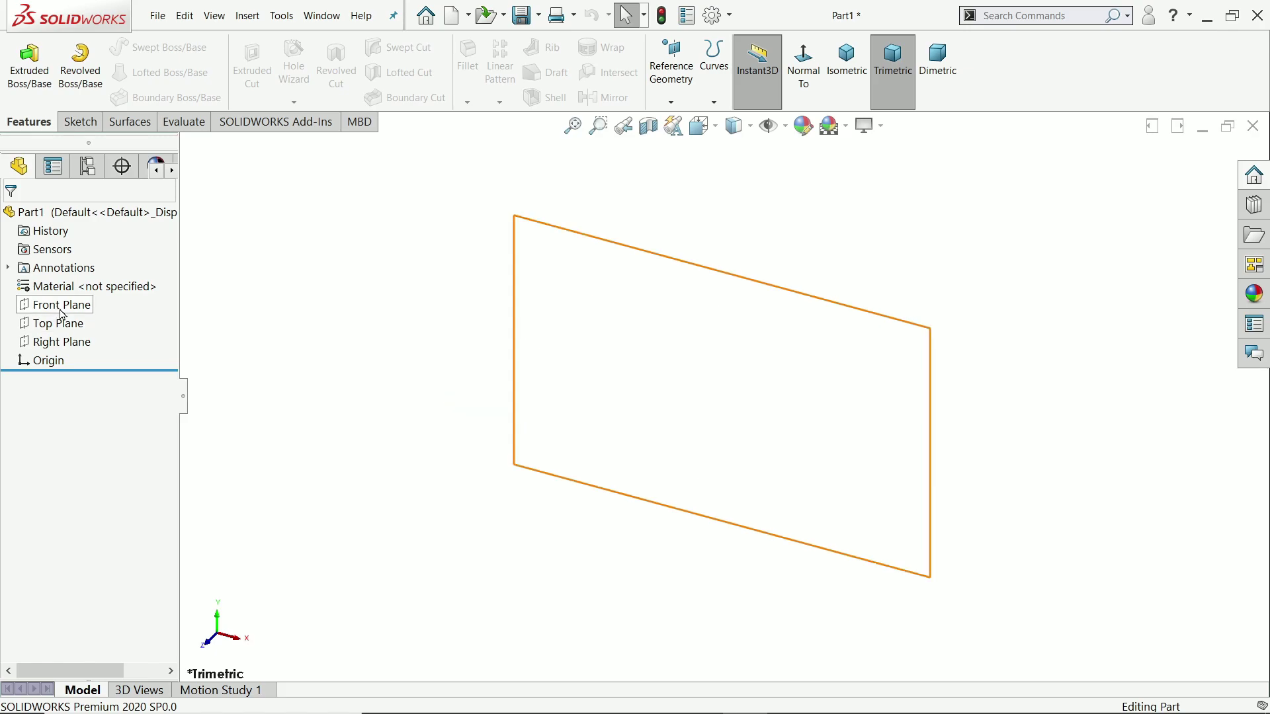
Step: Sketch a hexagon centred on the origin on the Front Plane
{"action": "left_click", "coordinate": [59, 323]}
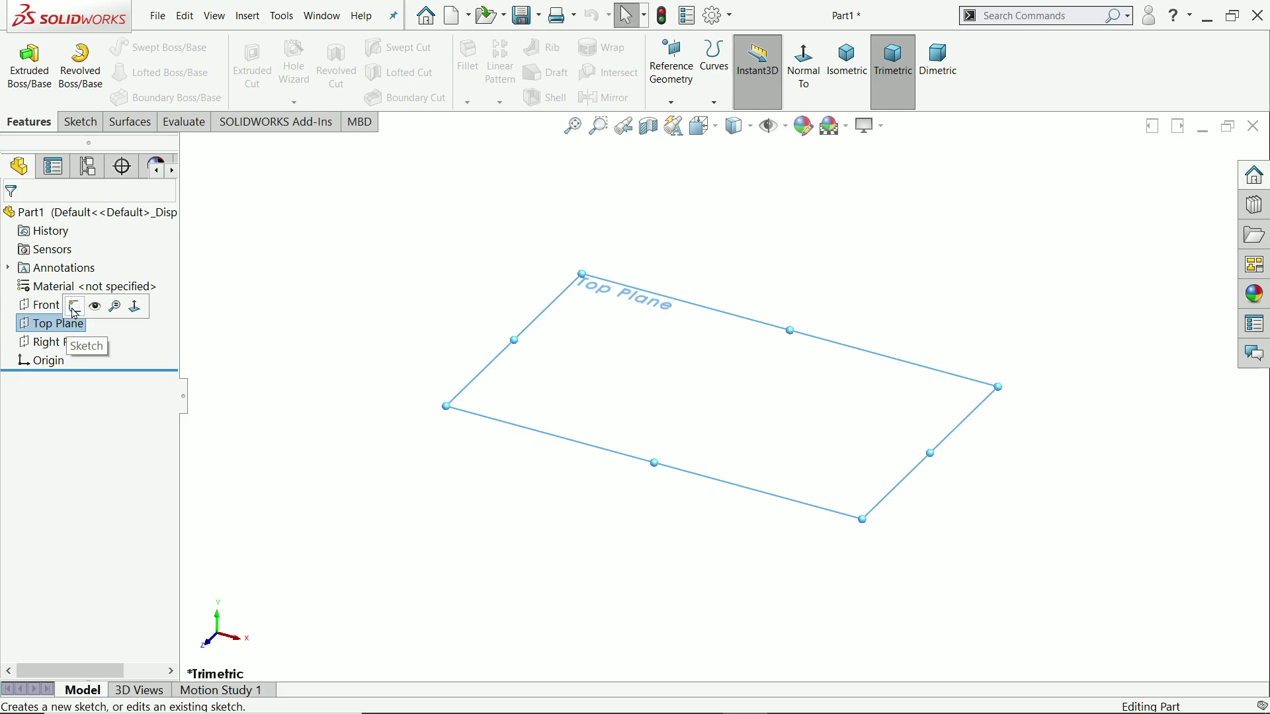
{"action": "left_click", "coordinate": [55, 305]}
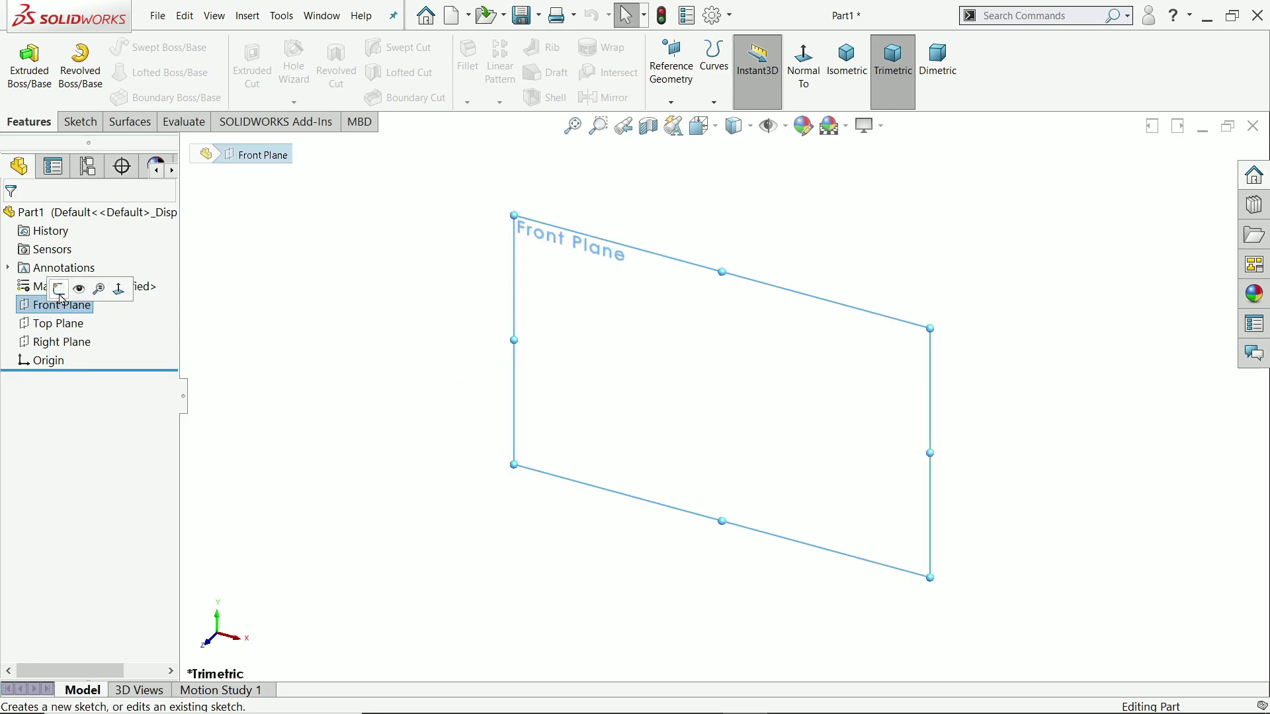
{"action": "left_click", "coordinate": [59, 294]}
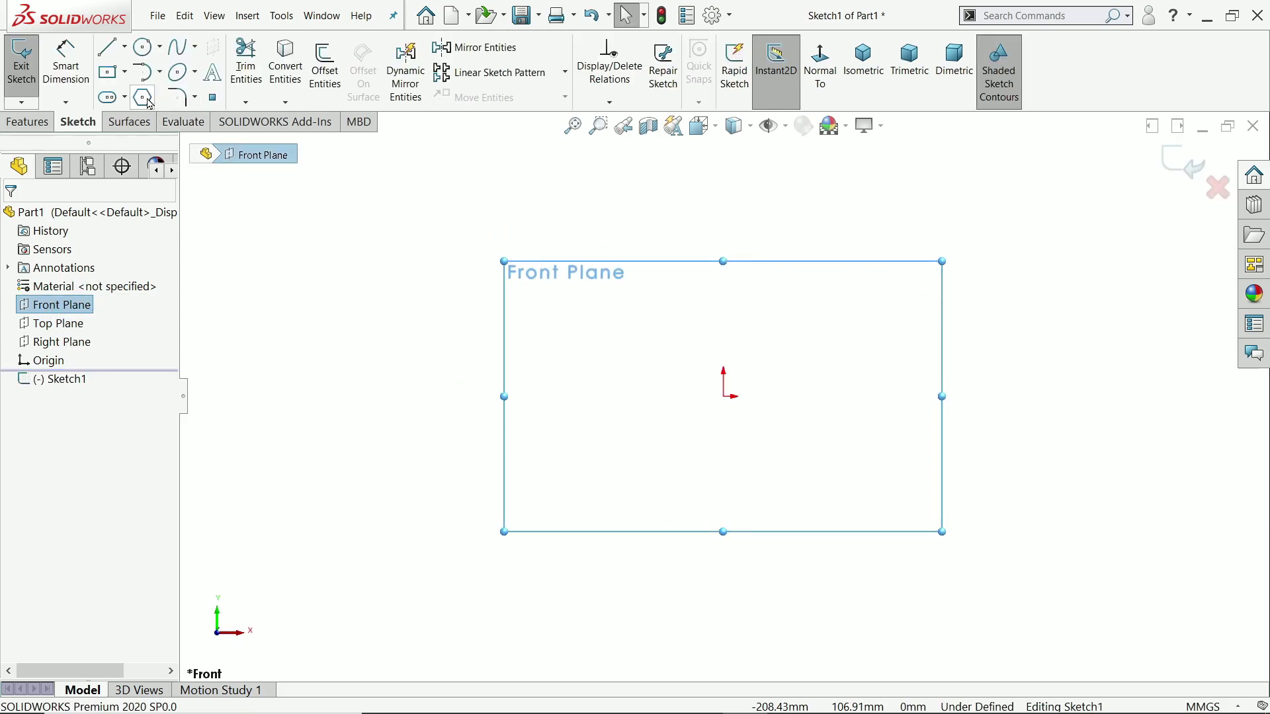
{"action": "left_click", "coordinate": [145, 100]}
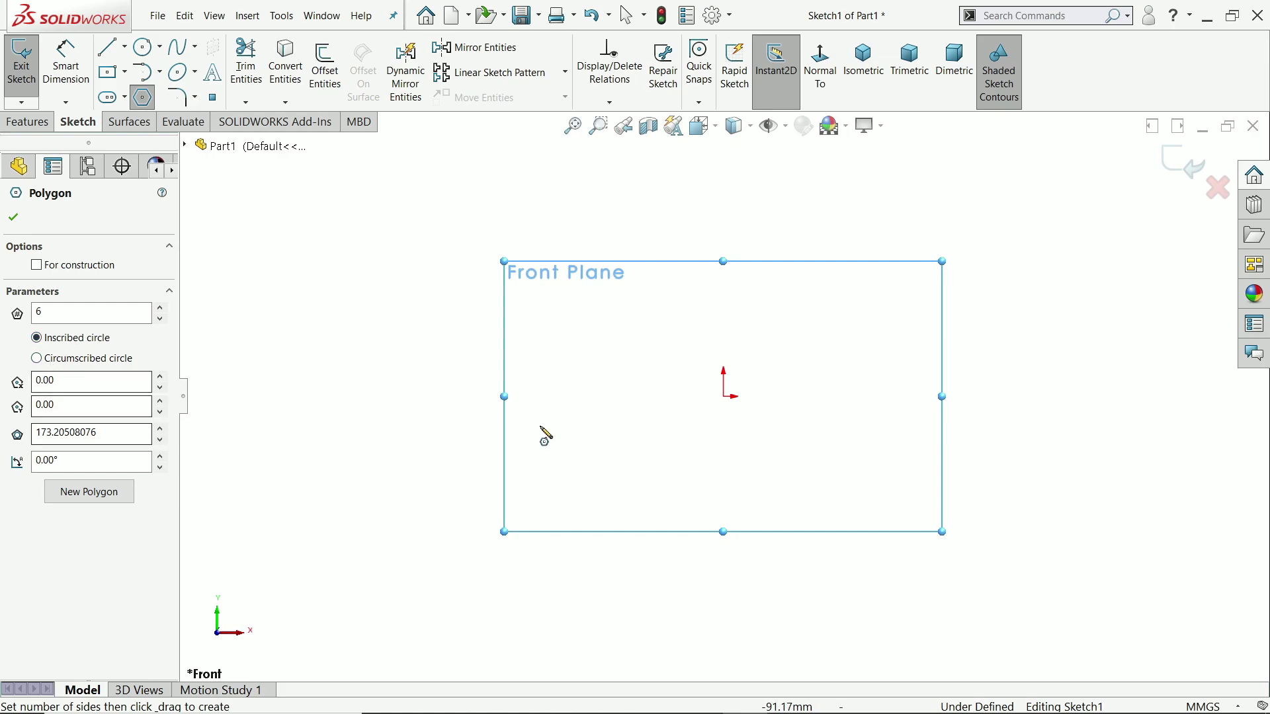
{"action": "left_click_drag", "start_coordinate": [724, 397], "coordinate": [731, 245]}
{"action": "right_click", "coordinate": [650, 213]}
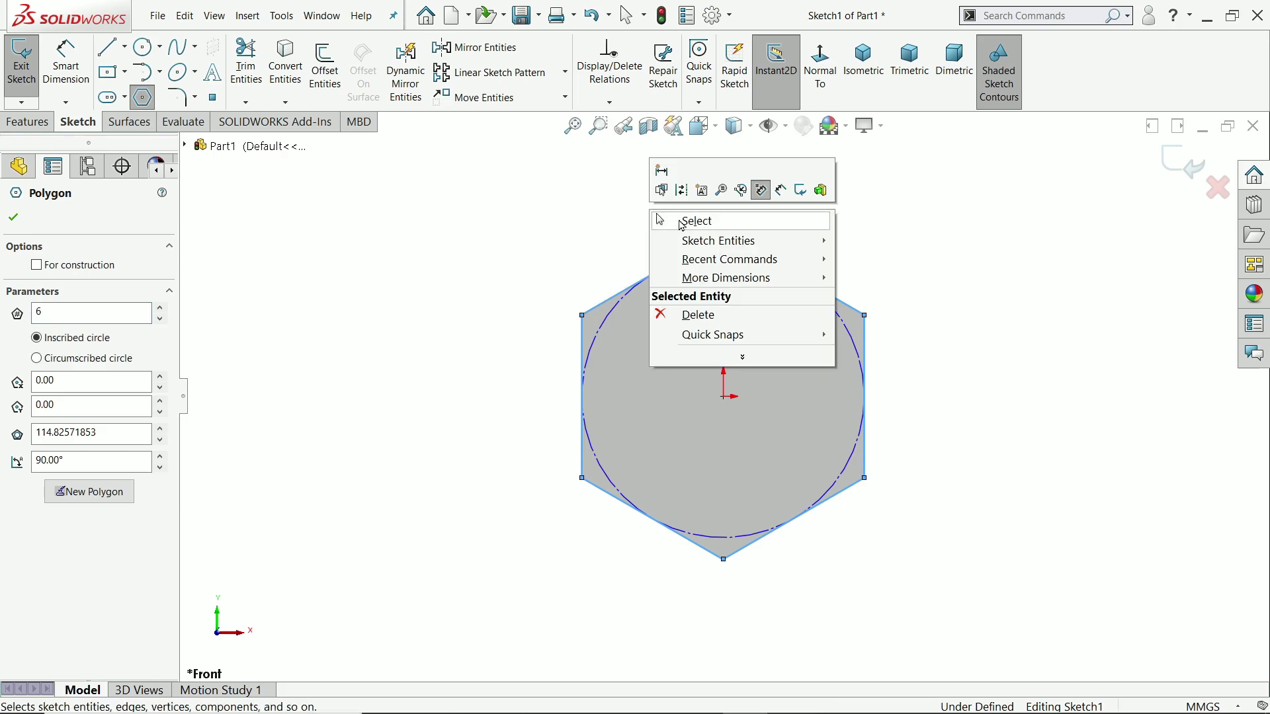
{"action": "left_click", "coordinate": [680, 222]}
Step: Make the hexagon's right edge vertical and dimension it 18 mm across flats
{"action": "left_click", "coordinate": [865, 358]}
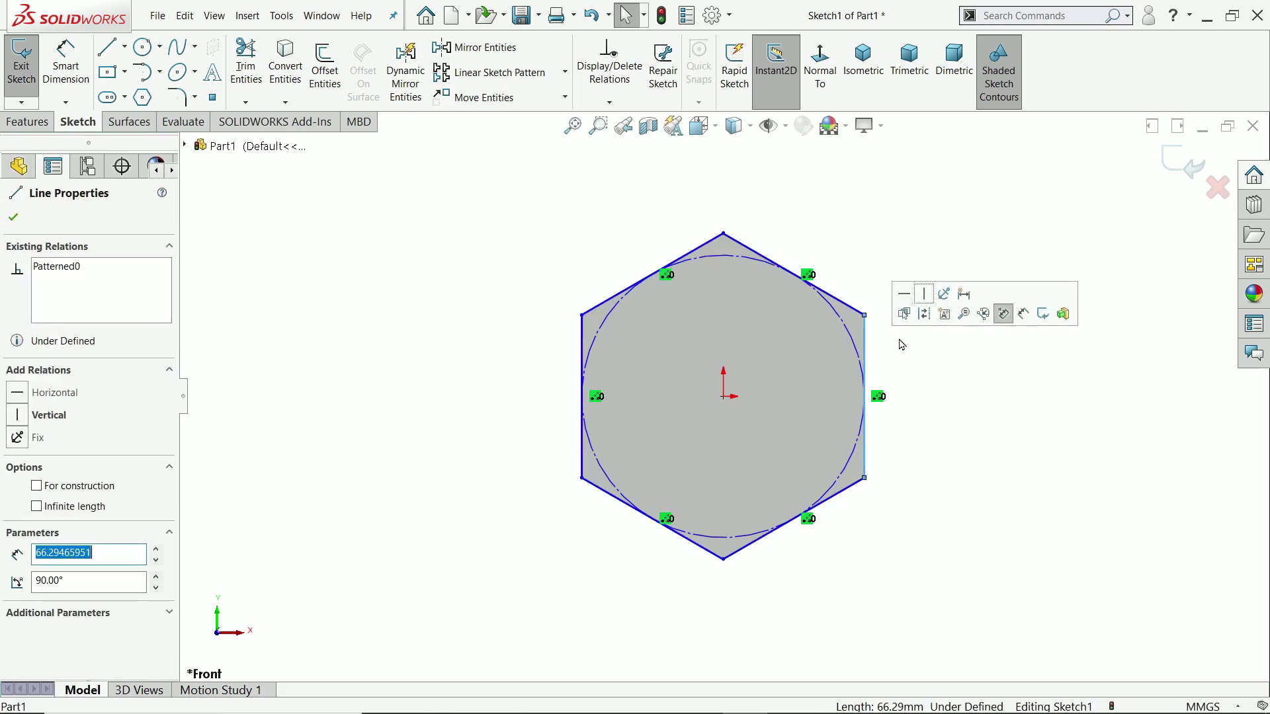
{"action": "left_click", "coordinate": [905, 309]}
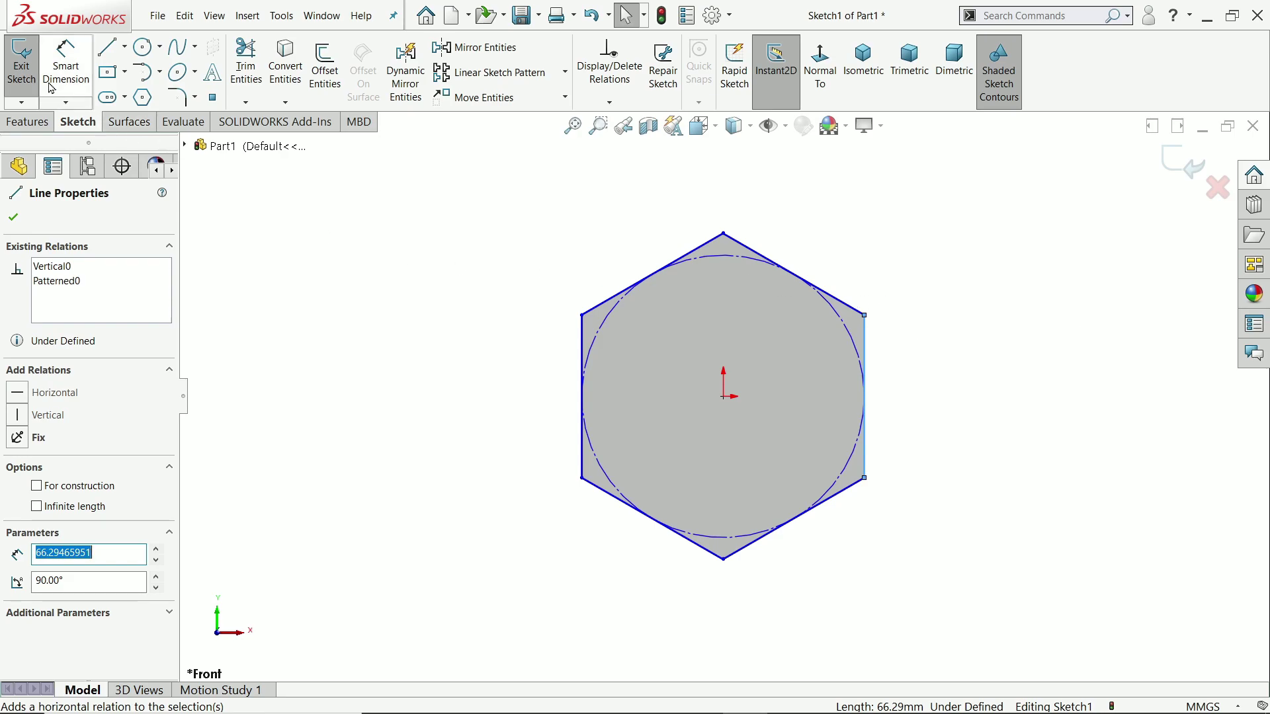
{"action": "left_click", "coordinate": [62, 67]}
{"action": "left_click", "coordinate": [583, 353]}
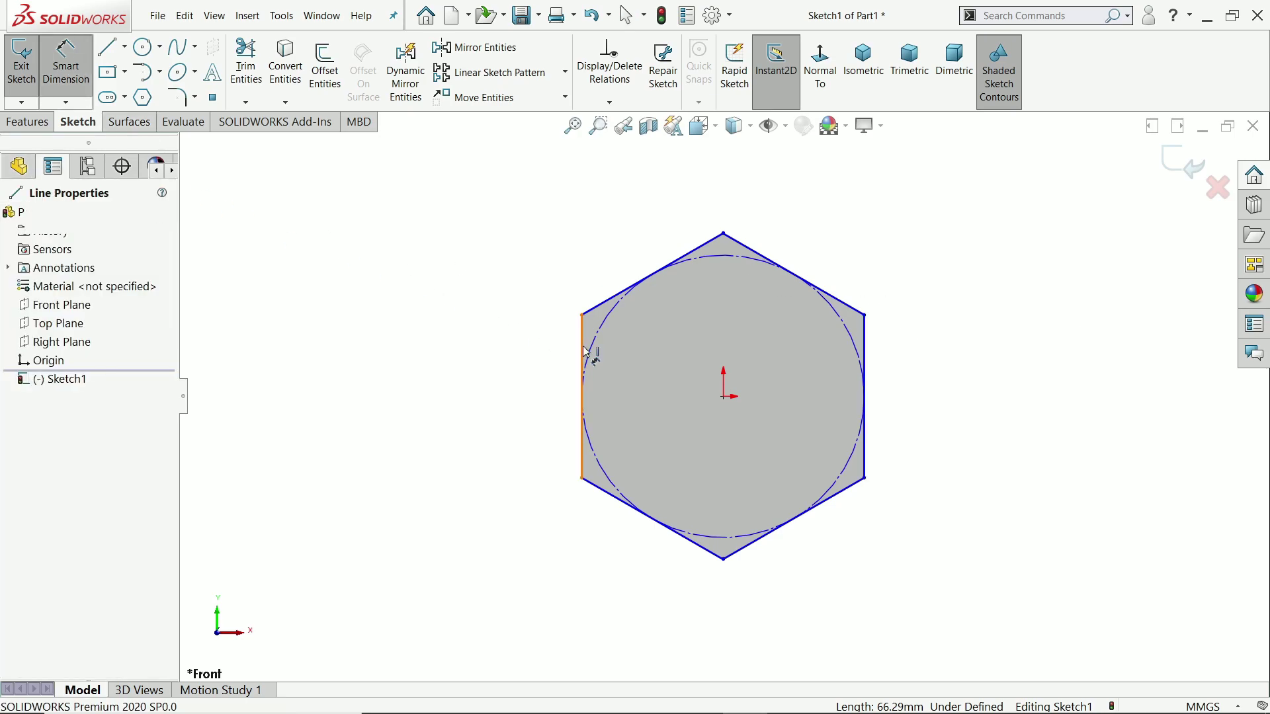
{"action": "left_click", "coordinate": [865, 357]}
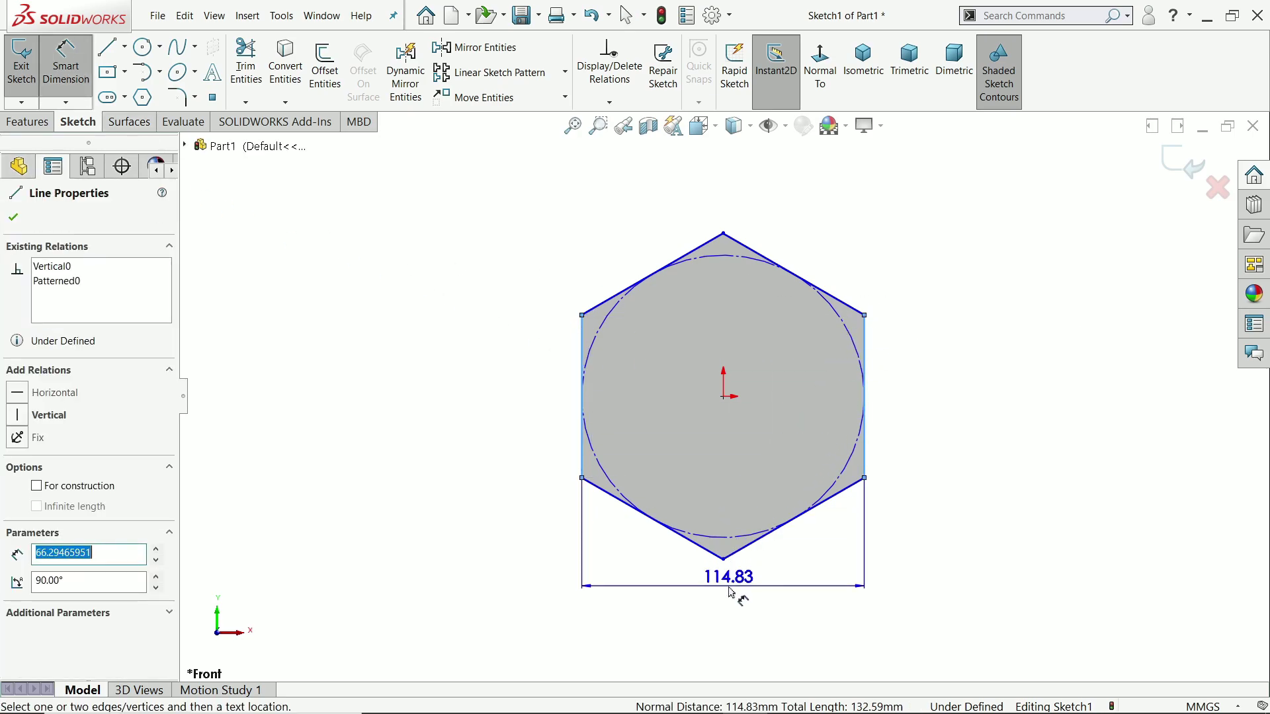
{"action": "left_click", "coordinate": [731, 593]}
{"action": "type", "text": "18"}
{"action": "key", "text": "Return"}
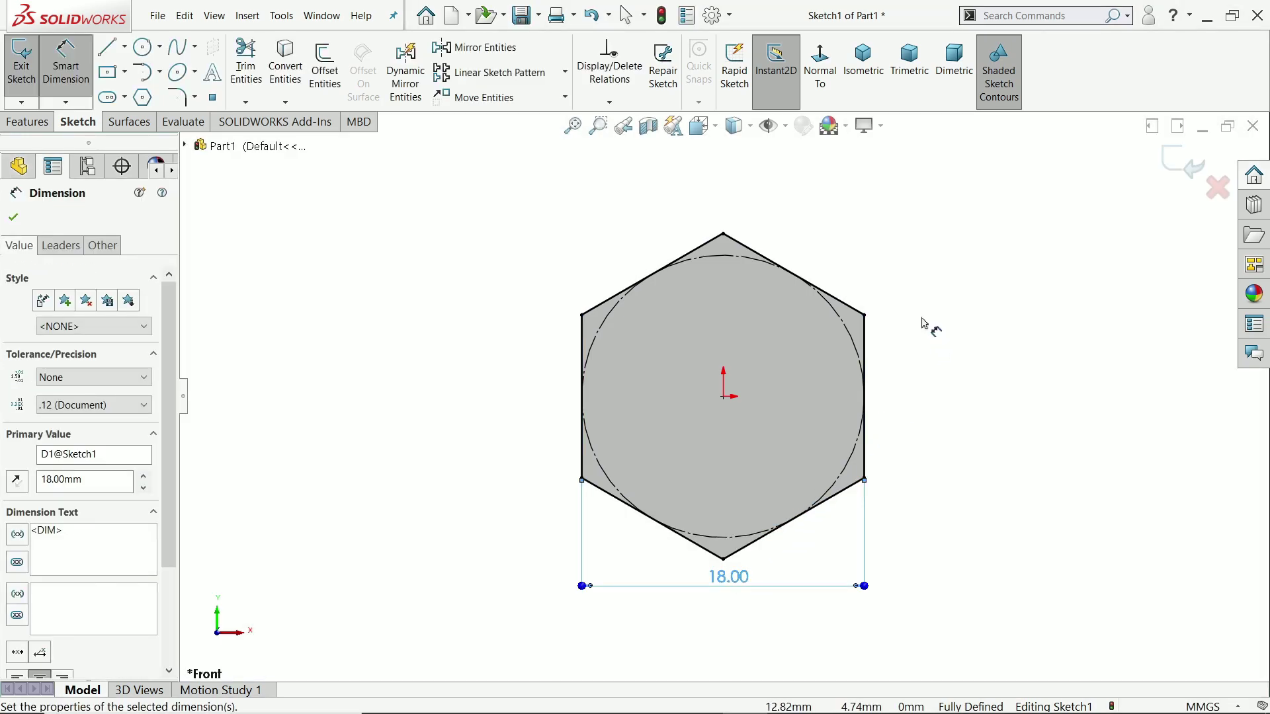
Step: Extrude the hexagon sketch 10 mm Blind into a solid hex head
{"action": "left_click", "coordinate": [1184, 165]}
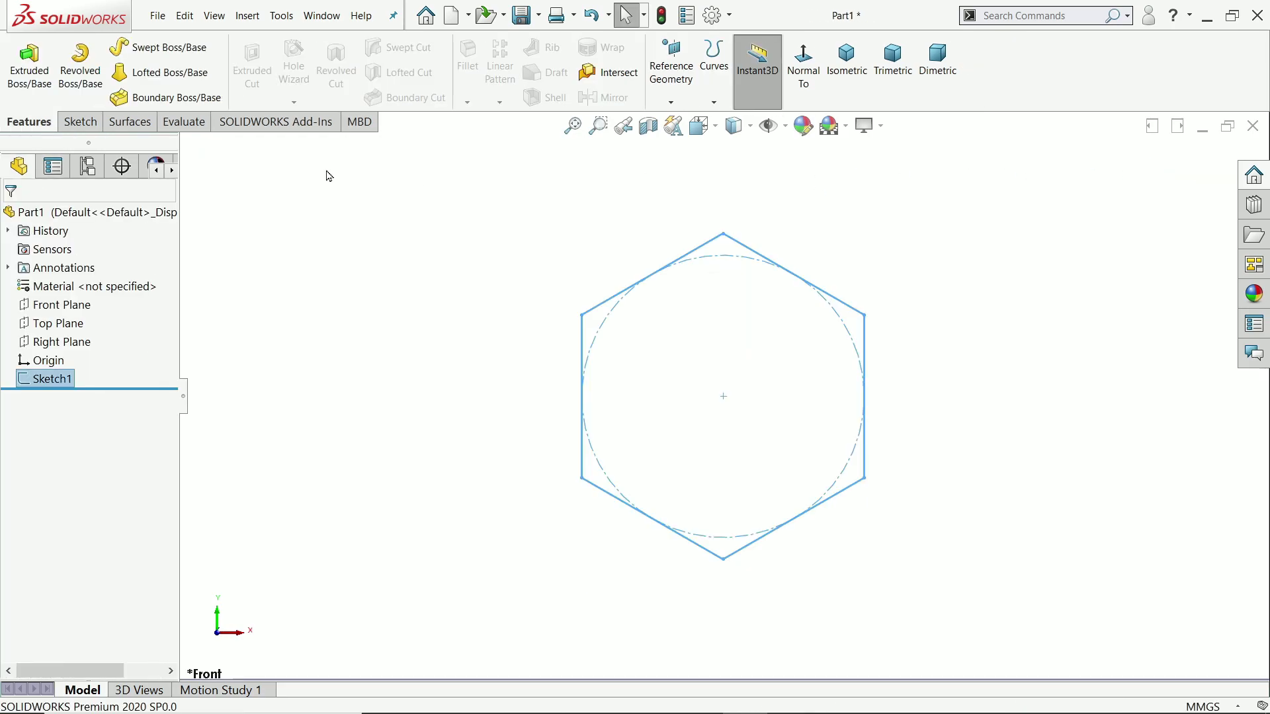
{"action": "left_click", "coordinate": [28, 65]}
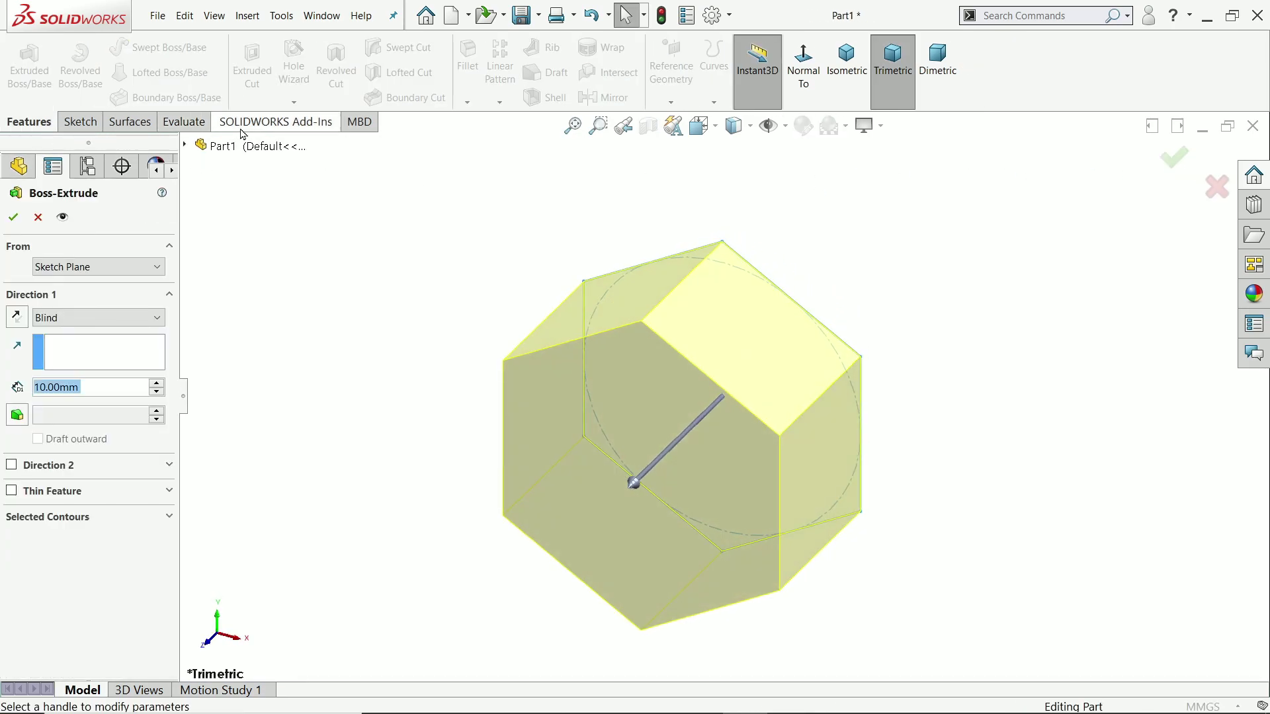
{"action": "left_click", "coordinate": [46, 322]}
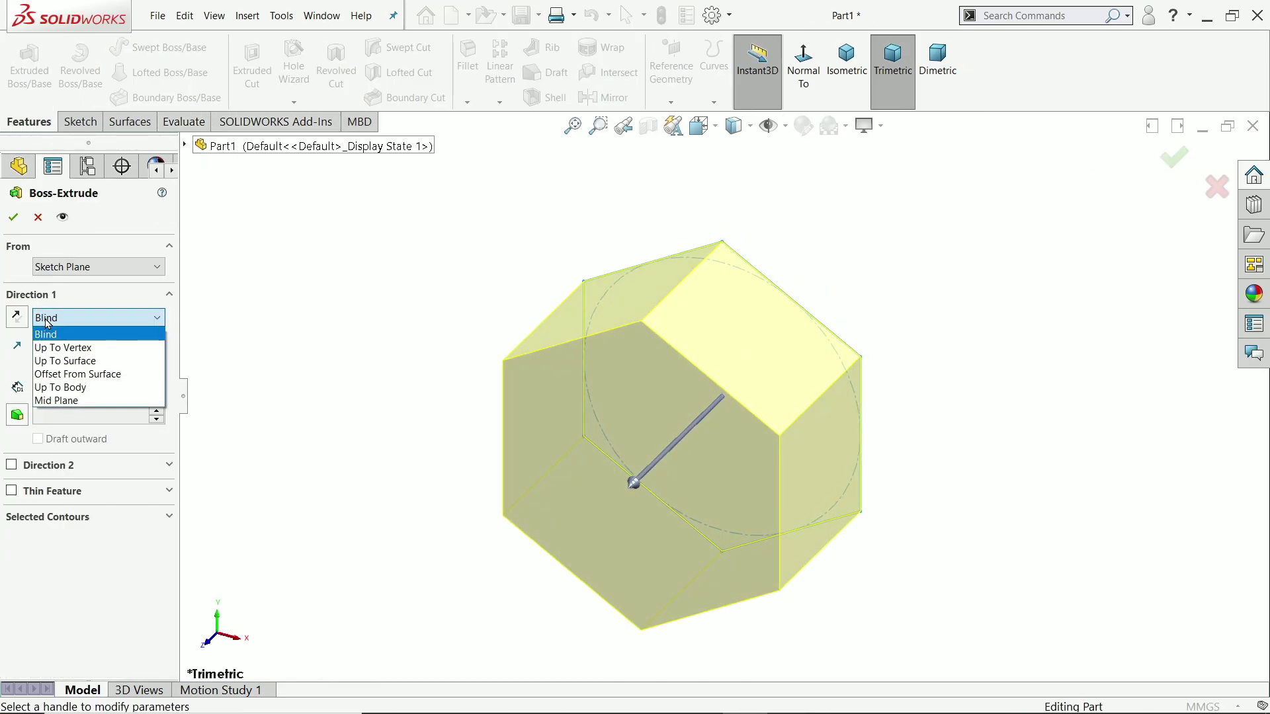
{"action": "left_click", "coordinate": [62, 335]}
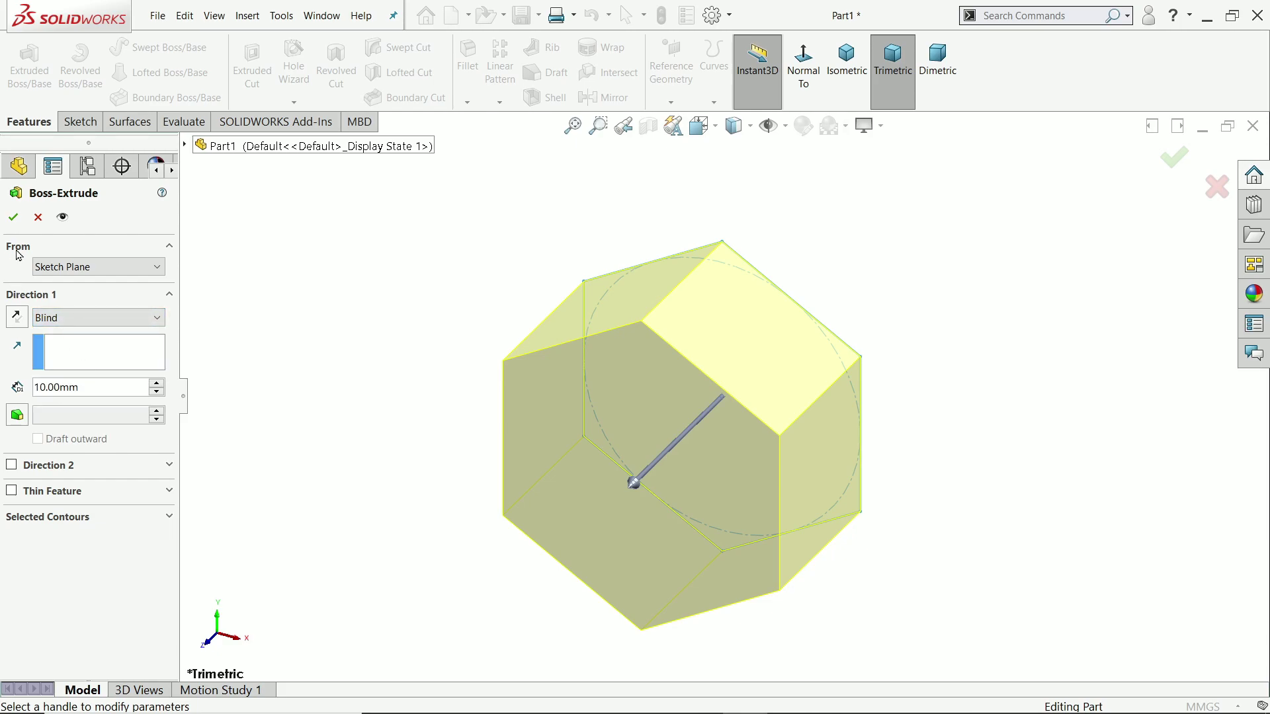
{"action": "left_click", "coordinate": [15, 218]}
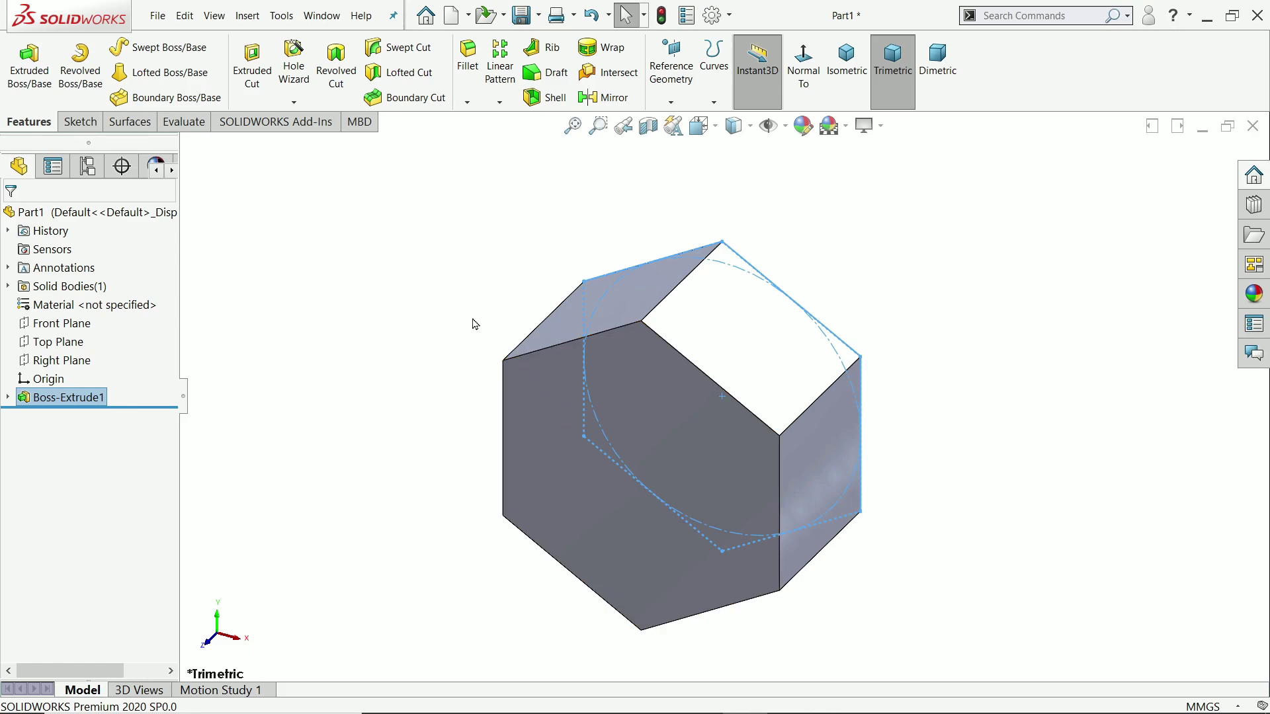
Step: Sketch a 12 mm circle at the origin on the hex face, then view isometric
{"action": "middle_click_drag", "start_coordinate": [499, 344], "coordinate": [371, 387]}
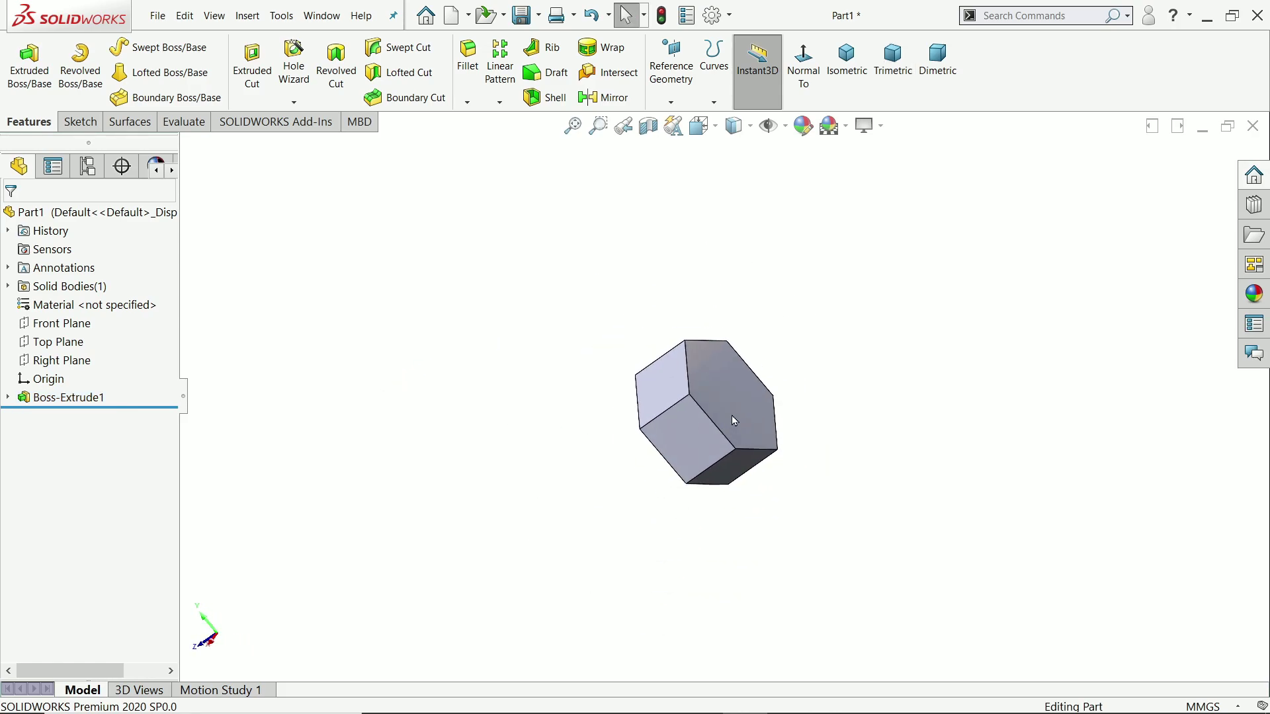
{"action": "scroll", "coordinate": [735, 420], "scroll_direction": "down", "scroll_amount": 5}
{"action": "left_click", "coordinate": [720, 388]}
{"action": "left_click", "coordinate": [780, 349]}
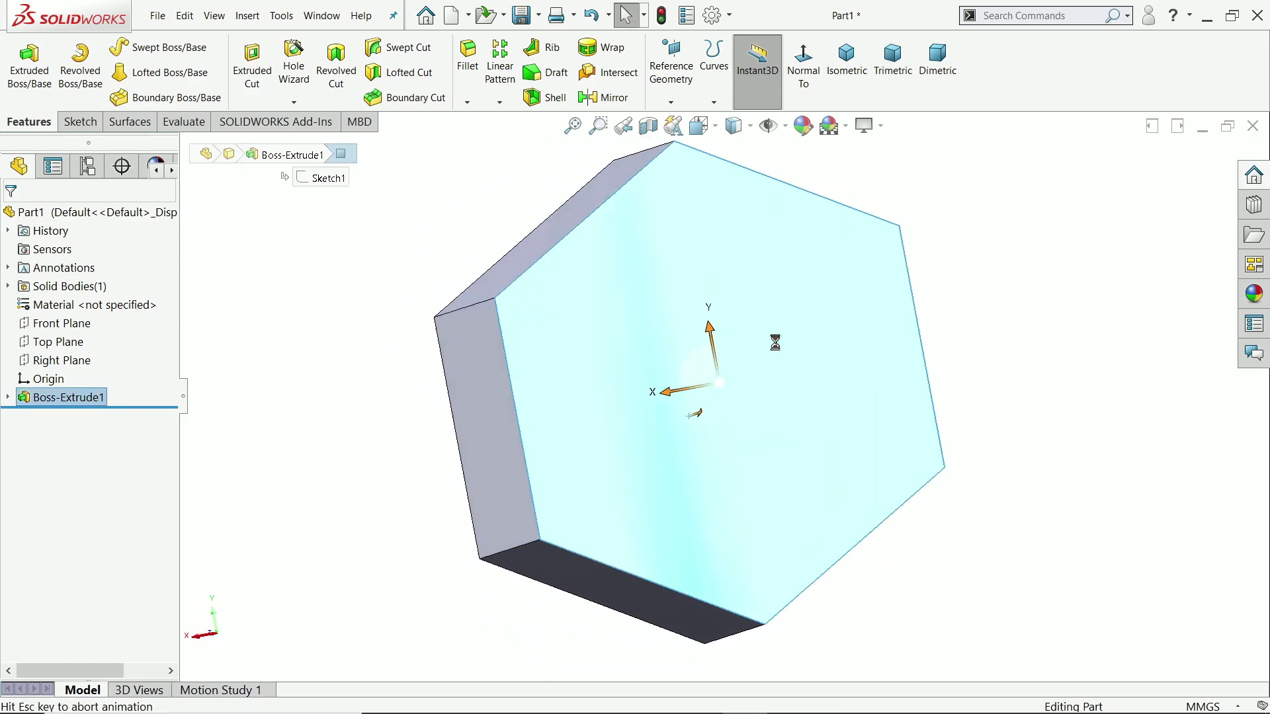
{"action": "left_click", "coordinate": [143, 46]}
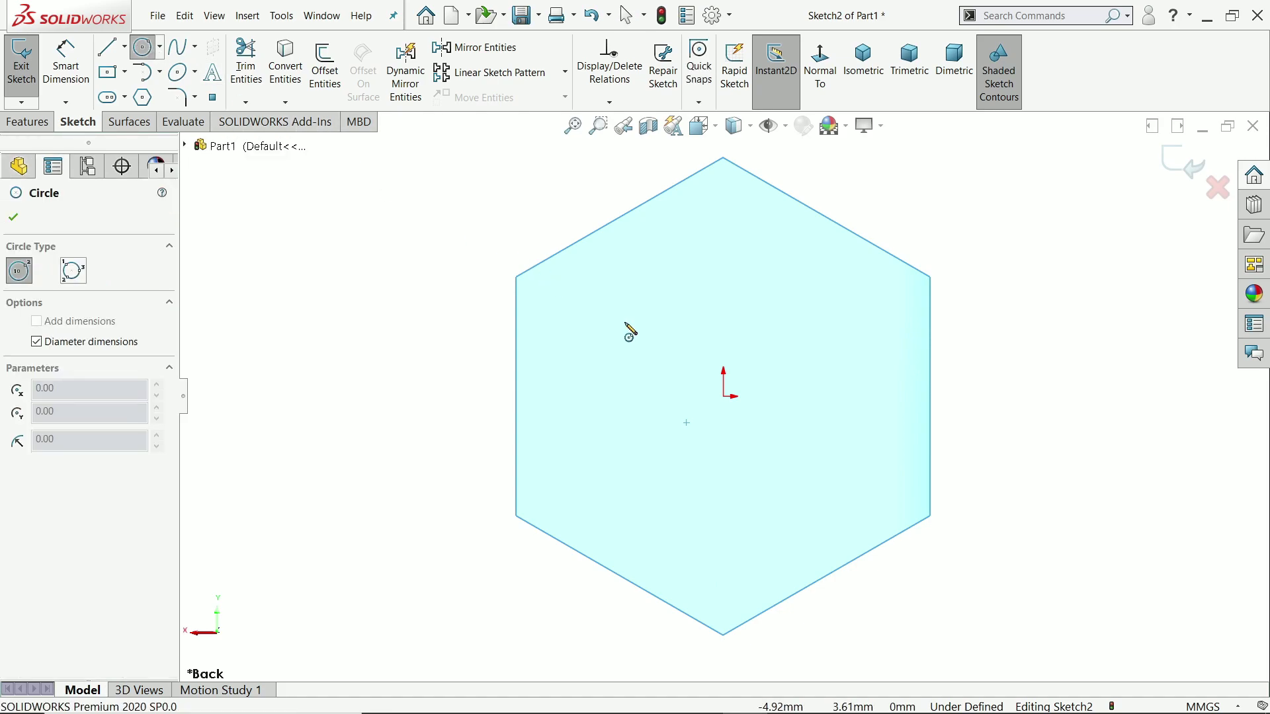
{"action": "left_click", "coordinate": [728, 398]}
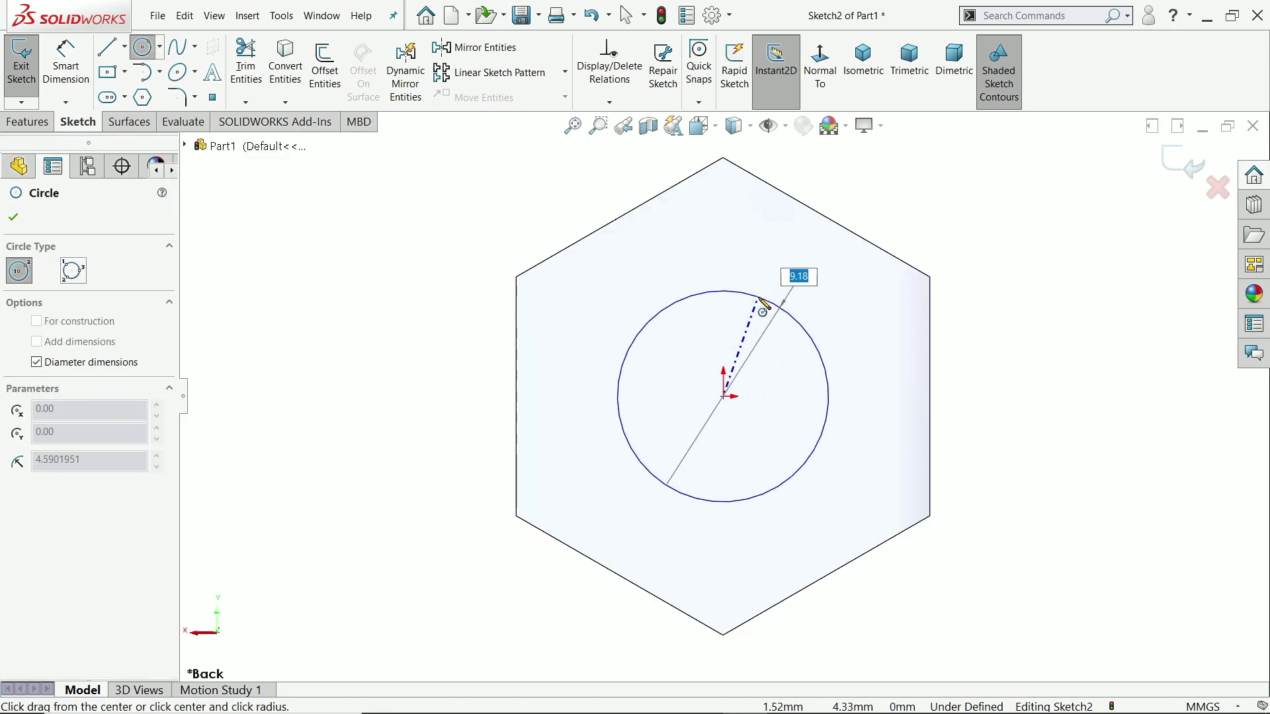
{"action": "key", "text": "Return"}
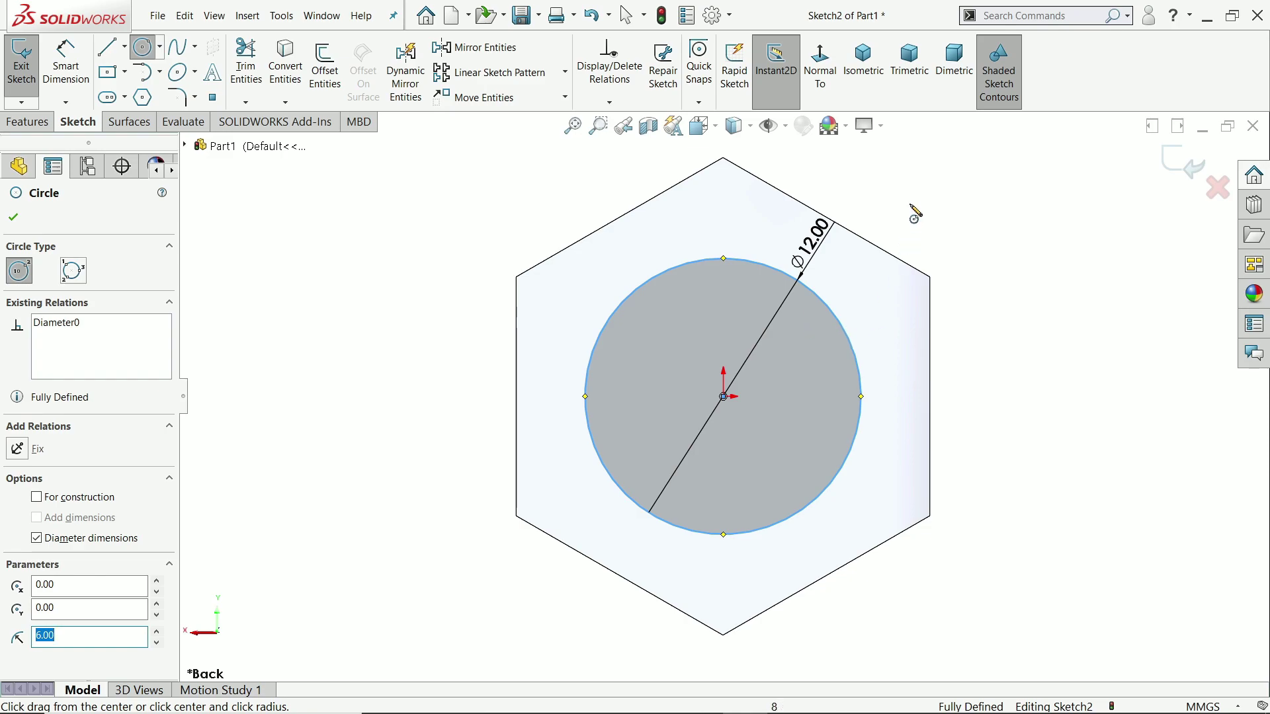
{"action": "right_click", "coordinate": [913, 211]}
{"action": "left_click", "coordinate": [954, 216]}
{"action": "scroll", "coordinate": [937, 243], "scroll_direction": "up", "scroll_amount": 1}
{"action": "scroll", "coordinate": [774, 398], "scroll_direction": "down", "scroll_amount": 1}
{"action": "scroll", "coordinate": [712, 311], "scroll_direction": "down", "scroll_amount": 1}
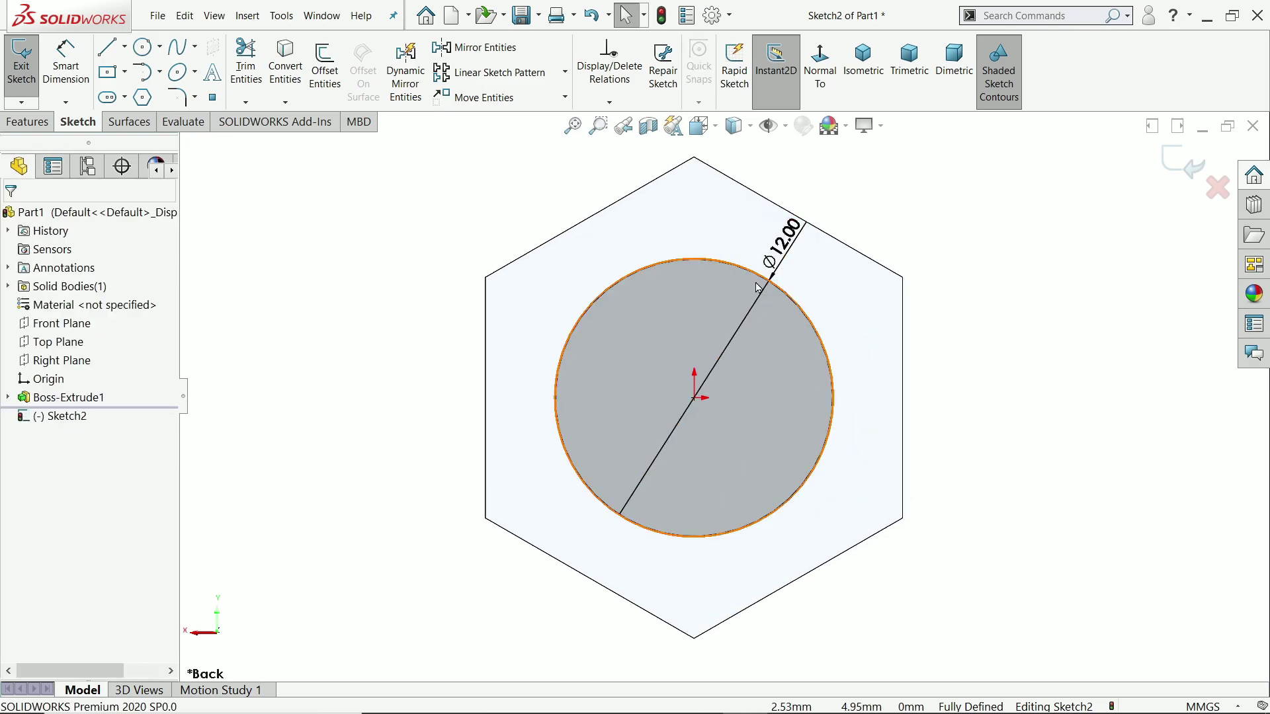
{"action": "left_click", "coordinate": [858, 92]}
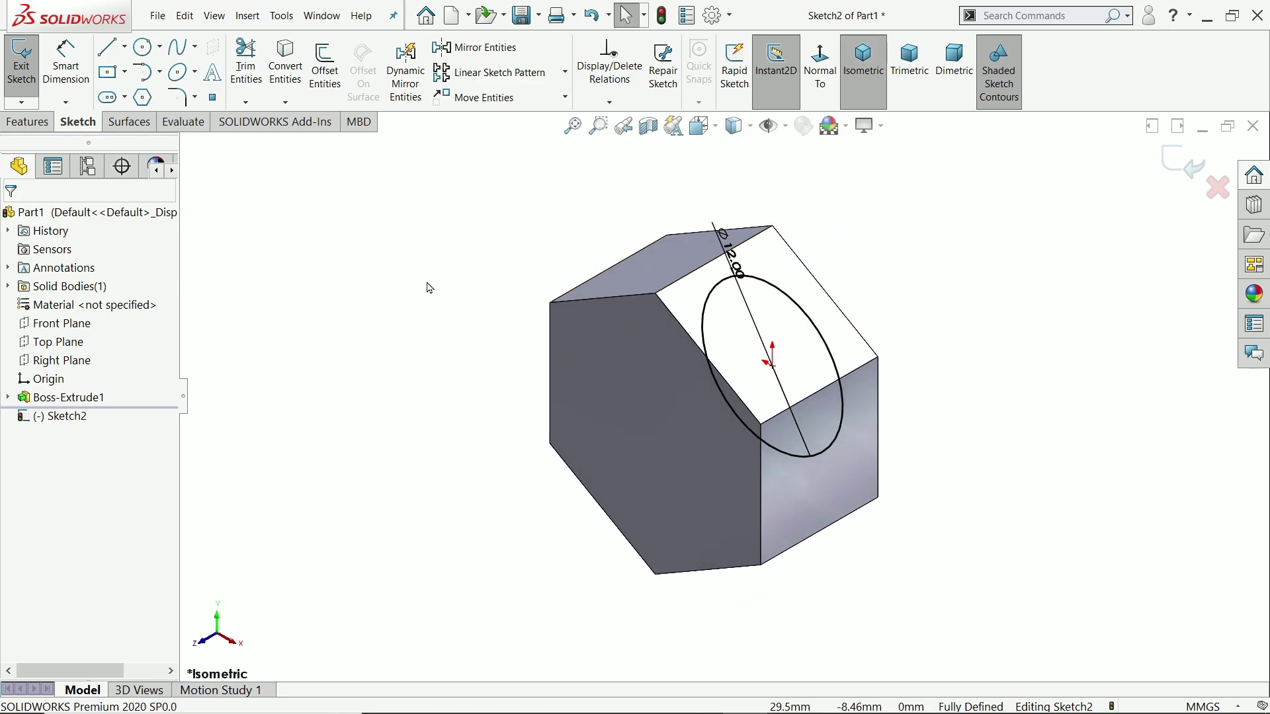
Step: Extrude the 12 mm circle 45 mm Blind to form the shank
{"action": "left_click", "coordinate": [28, 121]}
{"action": "left_click", "coordinate": [29, 67]}
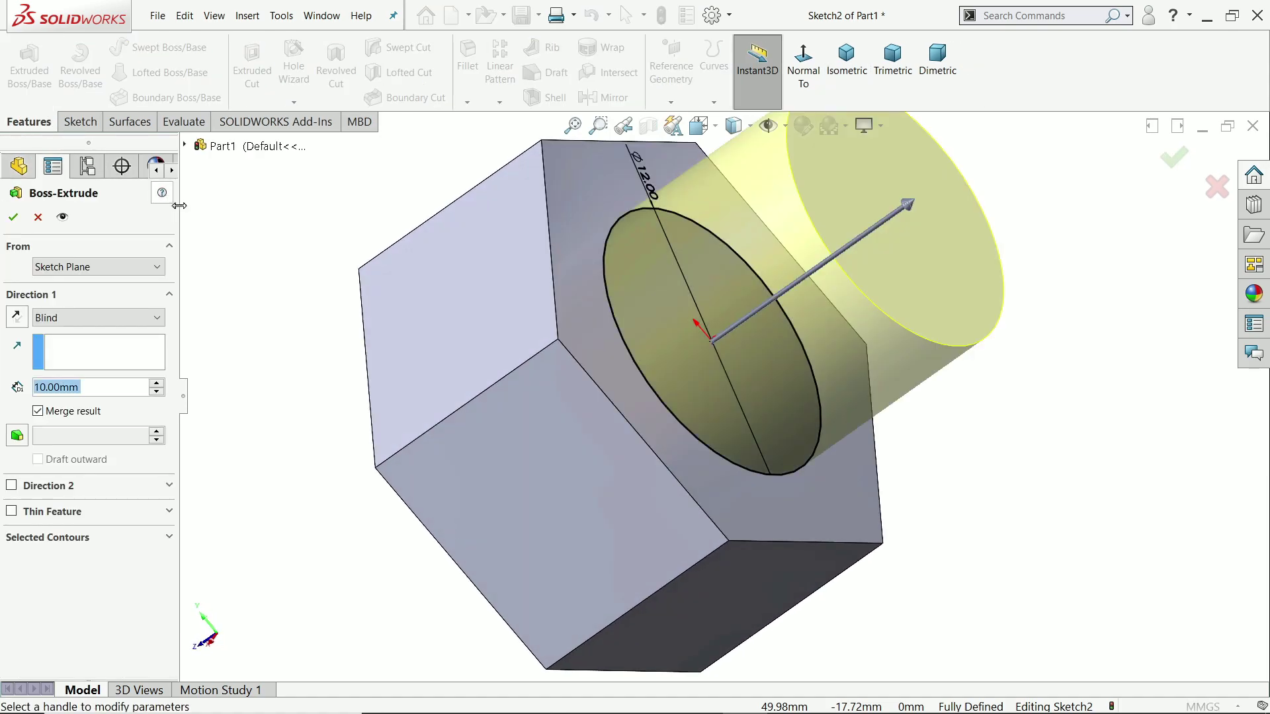
{"action": "left_click", "coordinate": [98, 318]}
{"action": "left_click", "coordinate": [59, 333]}
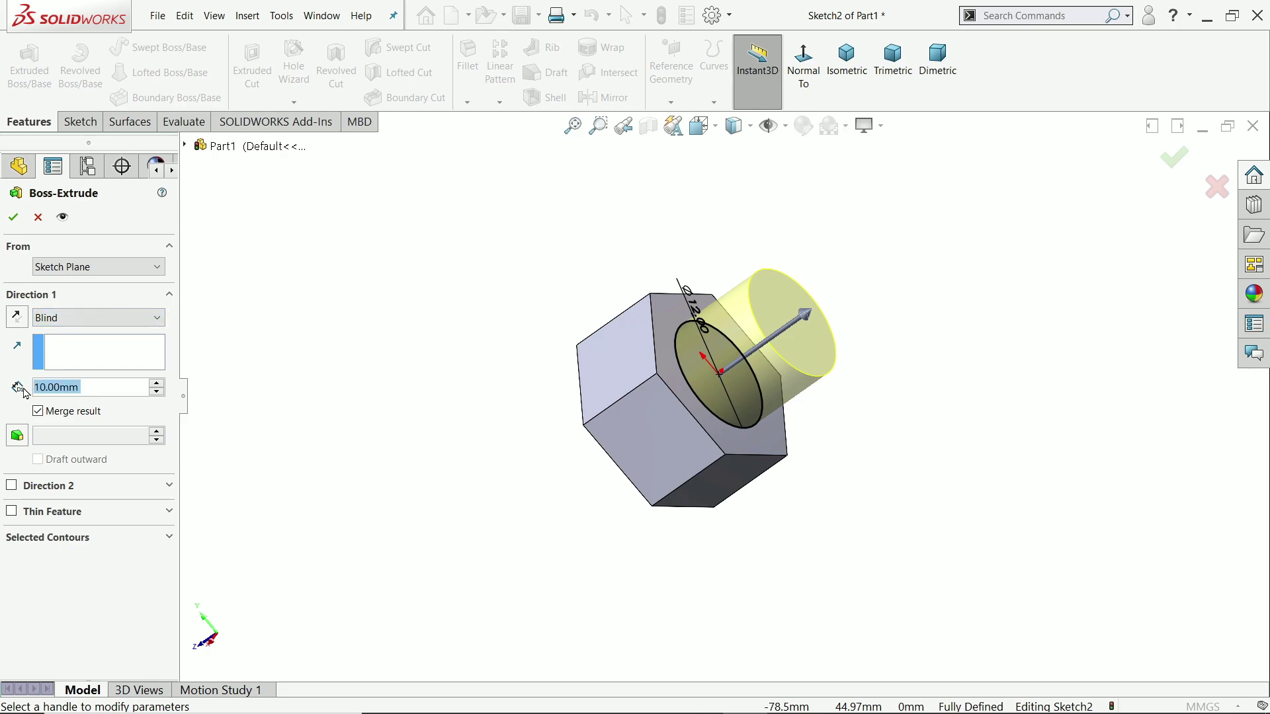
{"action": "type", "text": "45"}
{"action": "key", "text": "Return"}
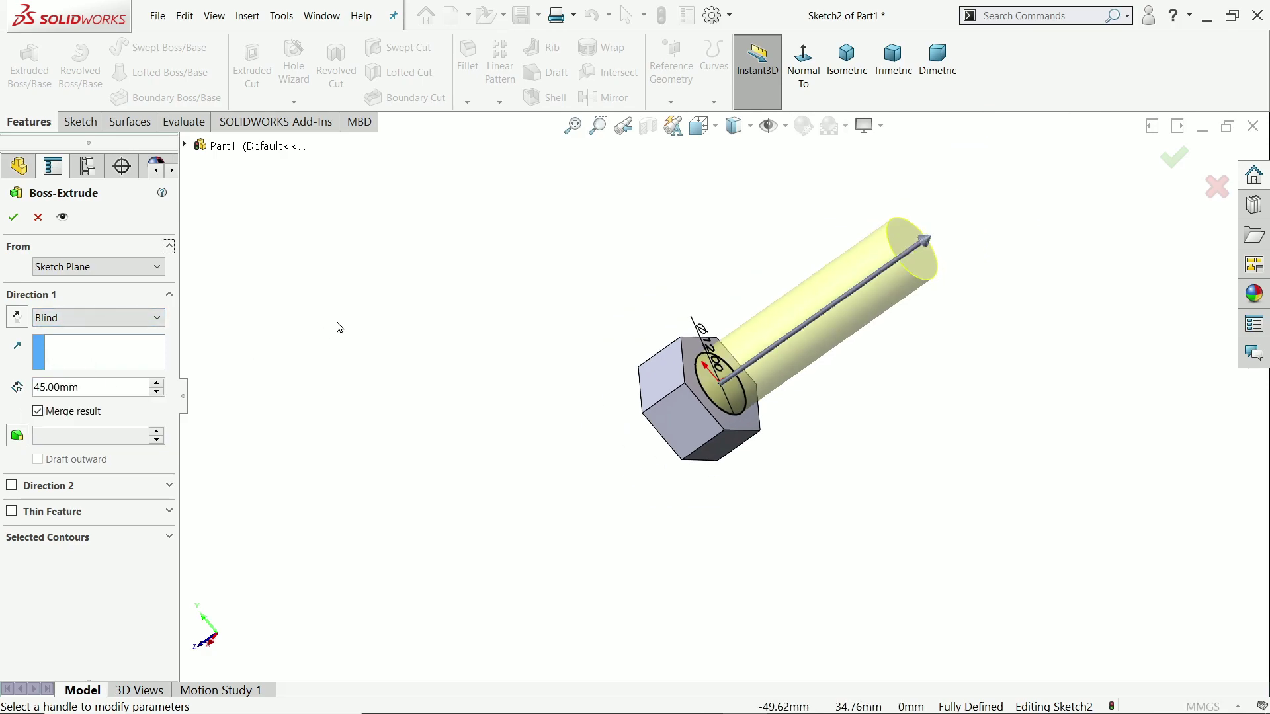
{"action": "scroll", "coordinate": [903, 303], "scroll_direction": "down", "scroll_amount": 3}
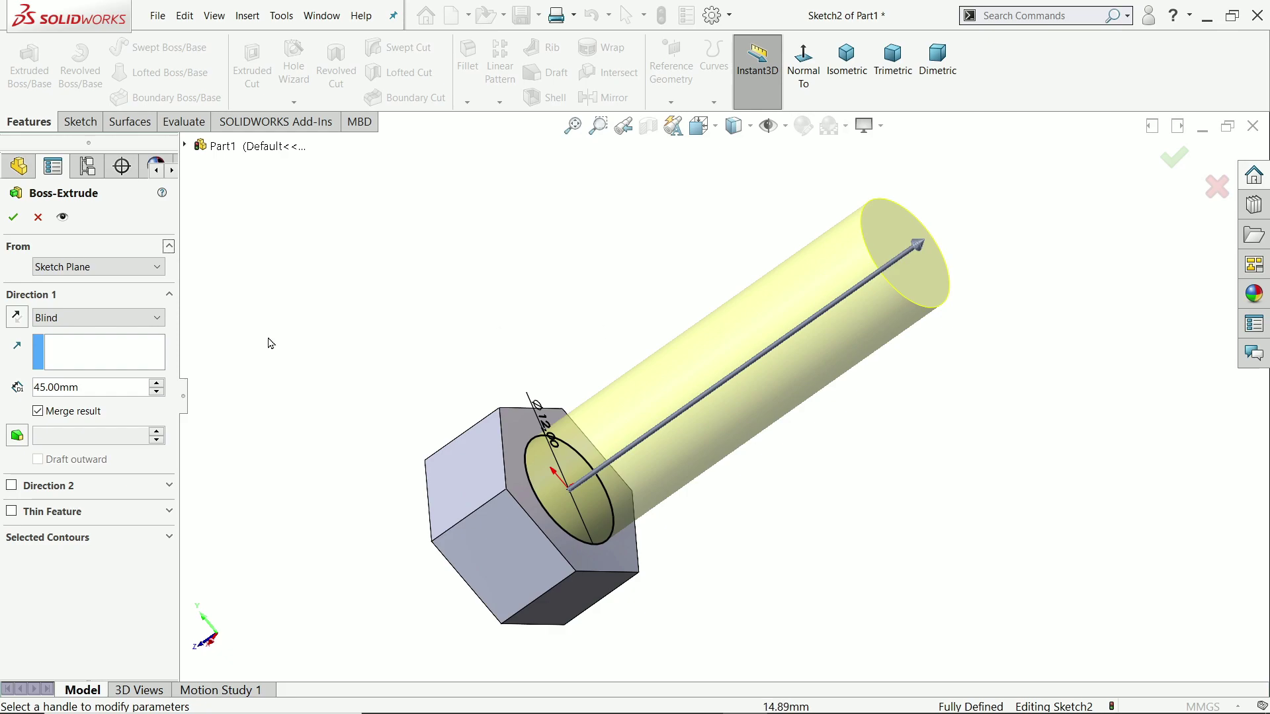
{"action": "left_click", "coordinate": [13, 217]}
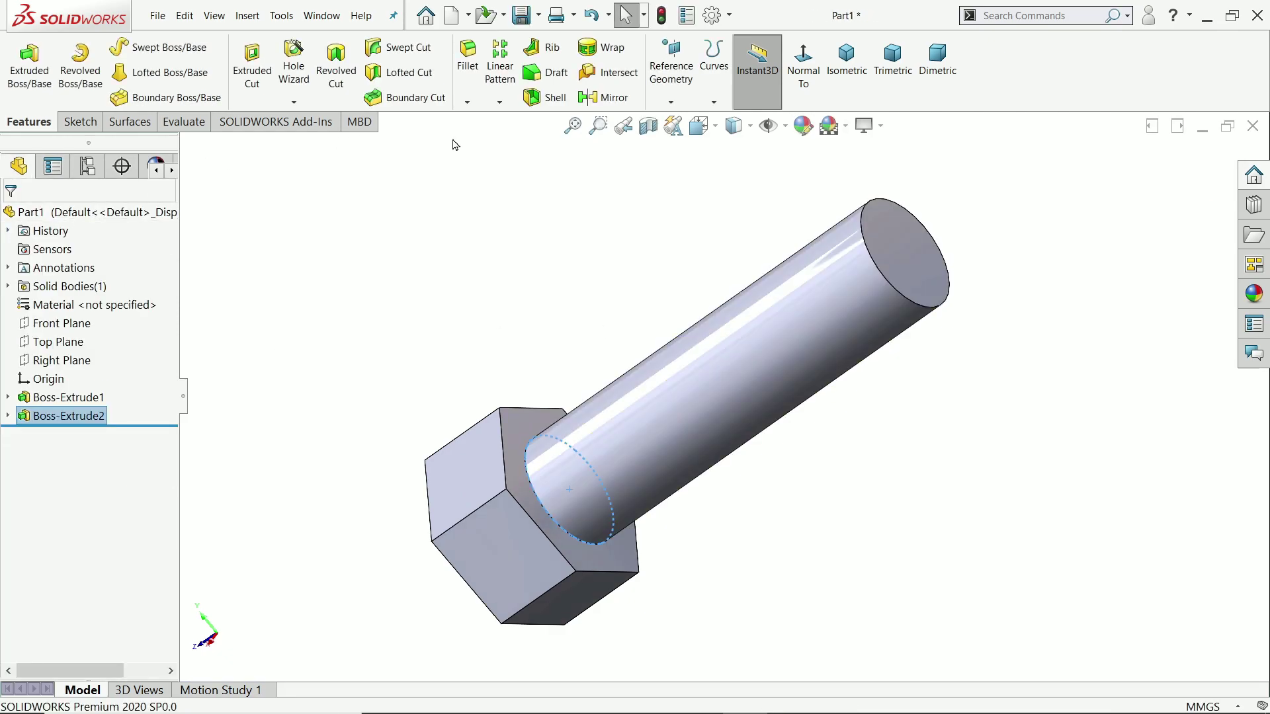
{"action": "scroll", "coordinate": [984, 276], "scroll_direction": "down", "scroll_amount": 5}
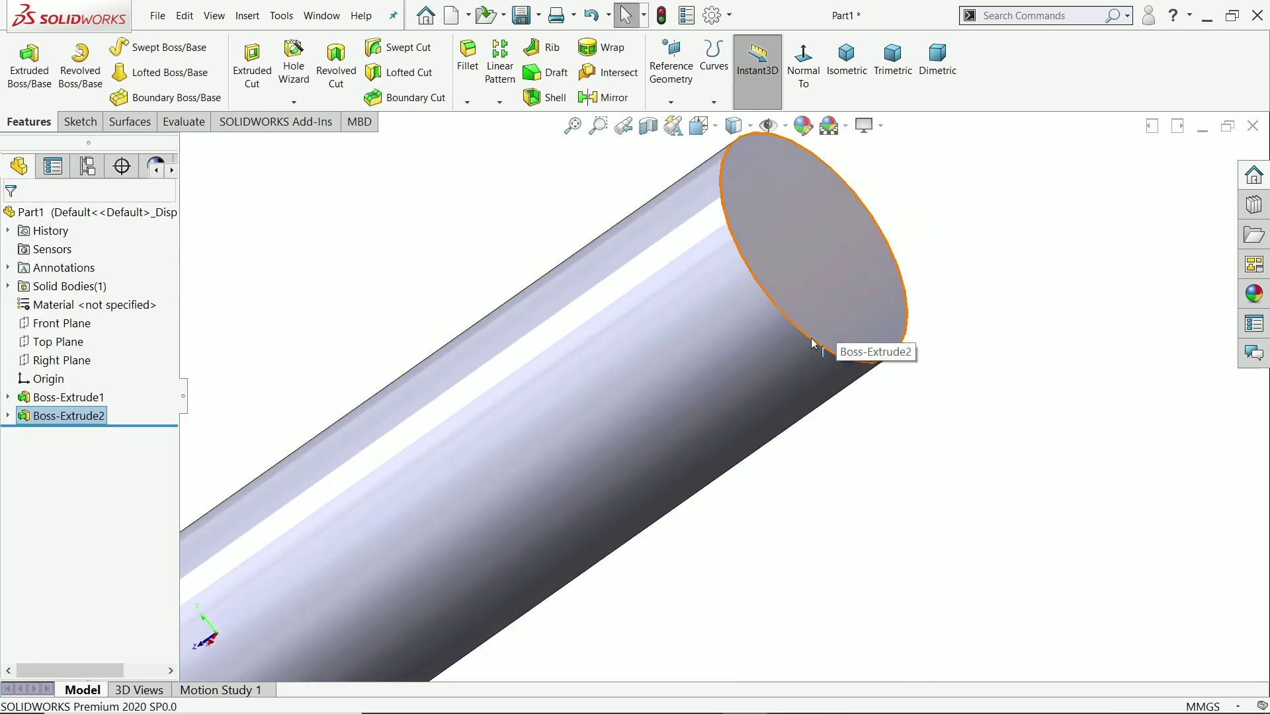
Step: Chamfer the shank's free end edge 1 mm at 45°
{"action": "left_click", "coordinate": [811, 345]}
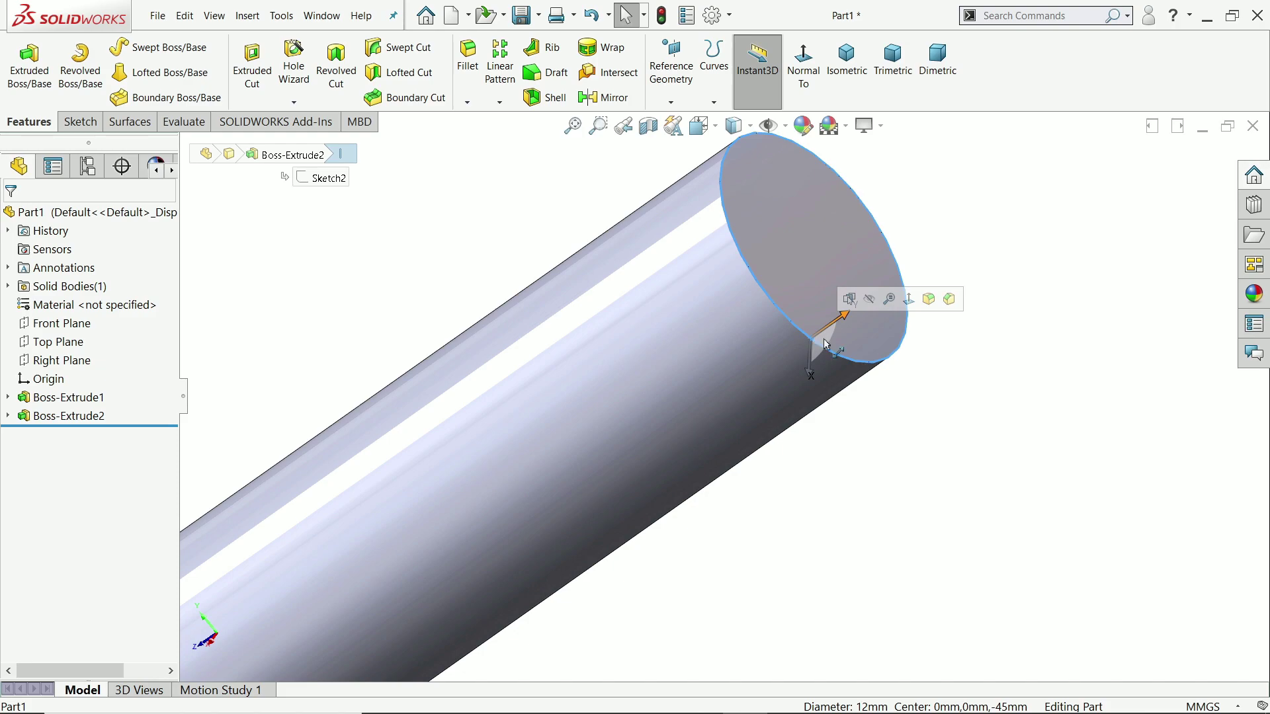
{"action": "left_click", "coordinate": [949, 299]}
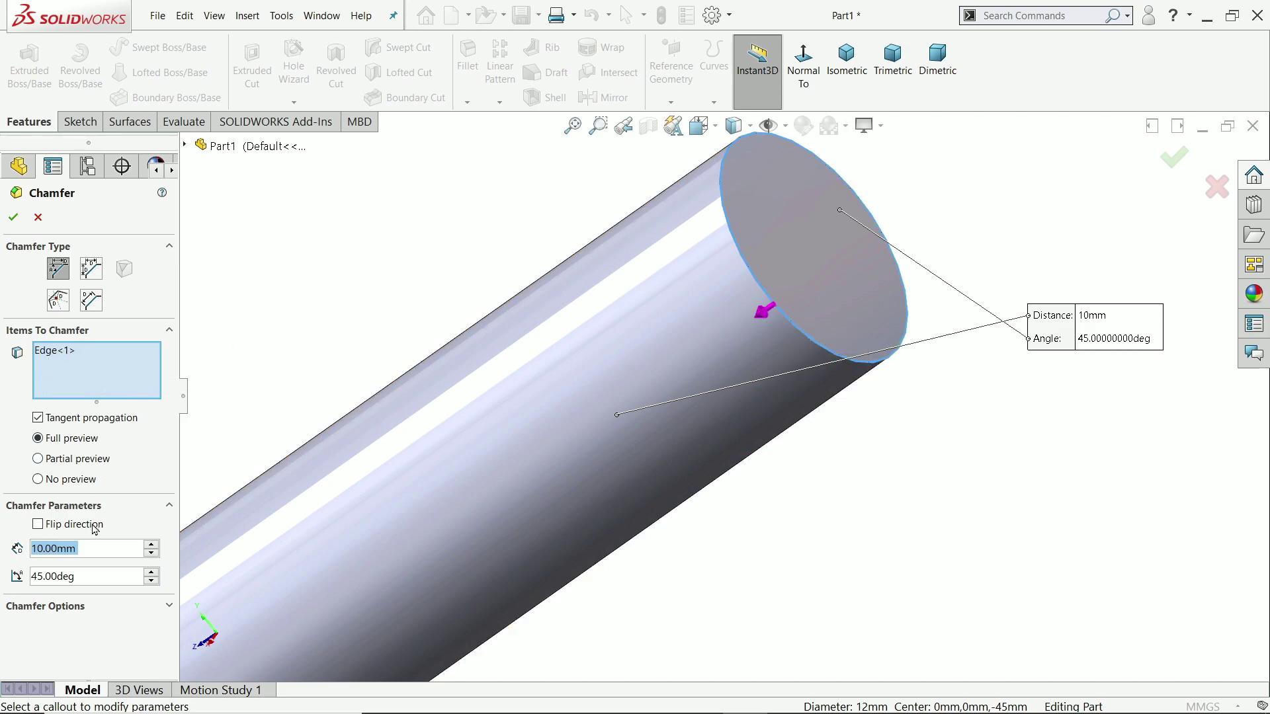
{"action": "left_click", "coordinate": [38, 524]}
{"action": "left_click", "coordinate": [38, 524]}
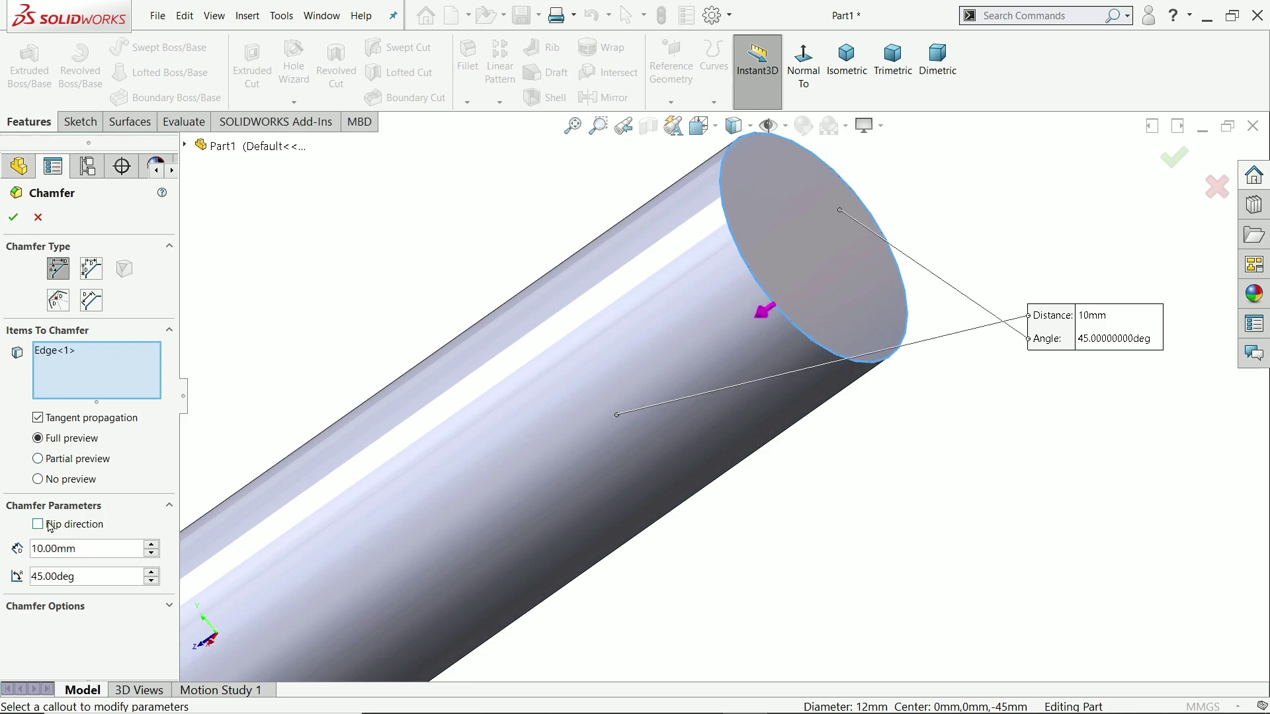
{"action": "double_click", "coordinate": [47, 544]}
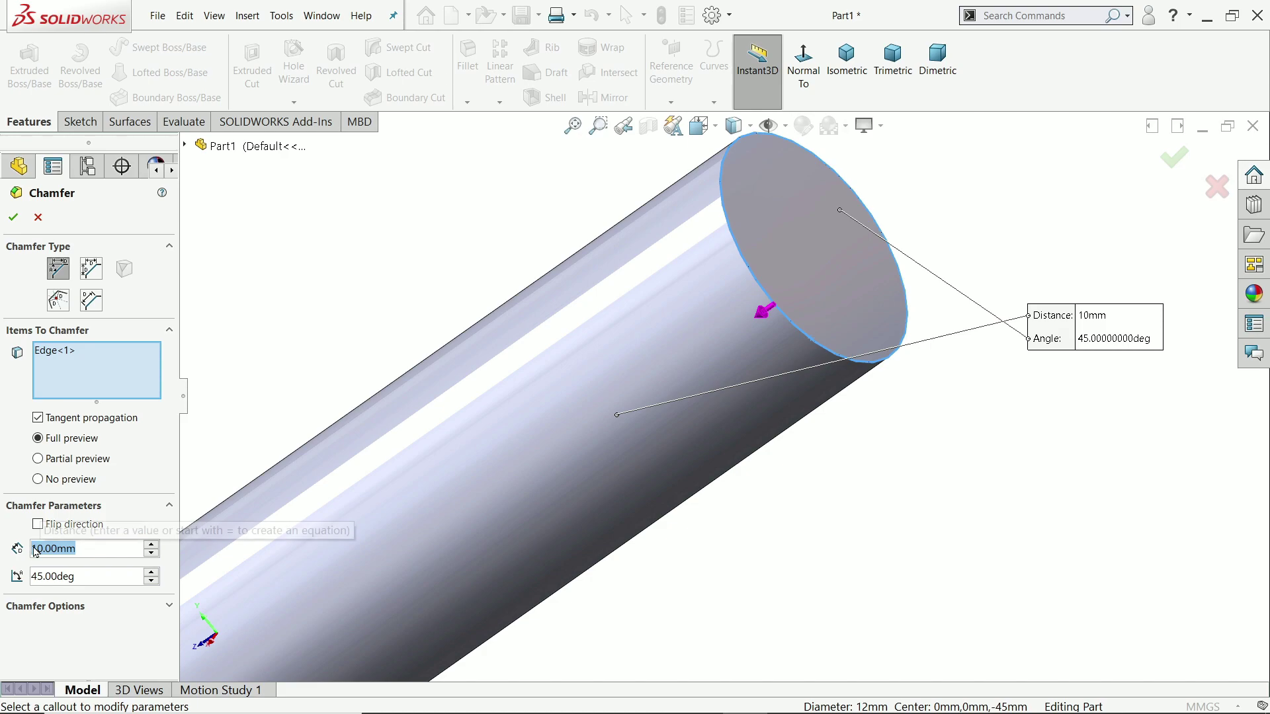
{"action": "type", "text": "1"}
{"action": "key", "text": "Return"}
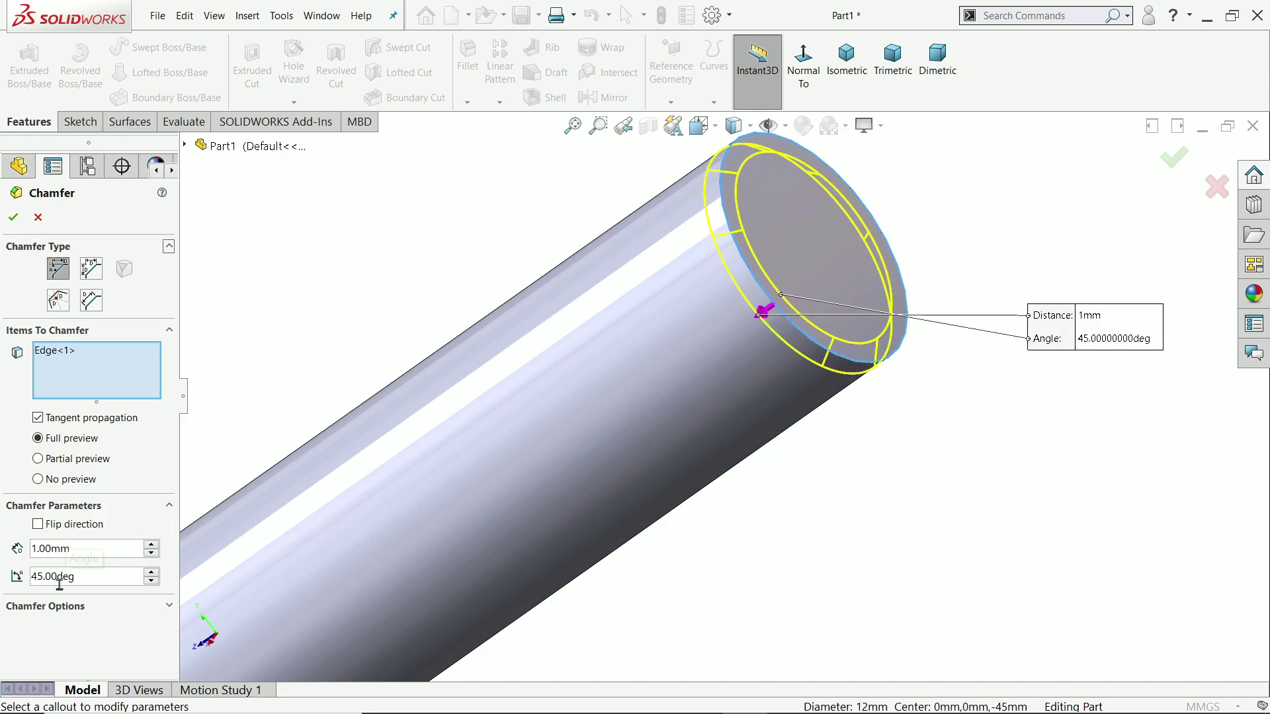
{"action": "left_click", "coordinate": [13, 216]}
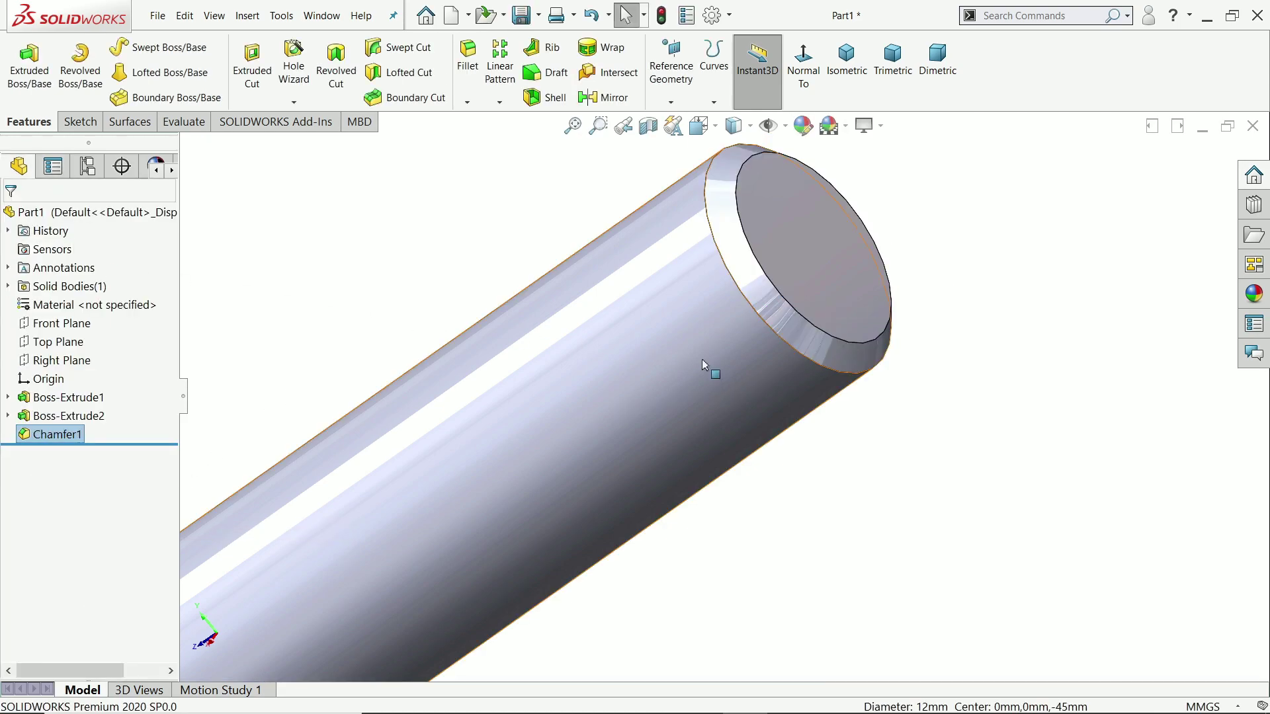
{"action": "scroll", "coordinate": [816, 383], "scroll_direction": "up", "scroll_amount": 3}
{"action": "scroll", "coordinate": [503, 579], "scroll_direction": "down", "scroll_amount": 3}
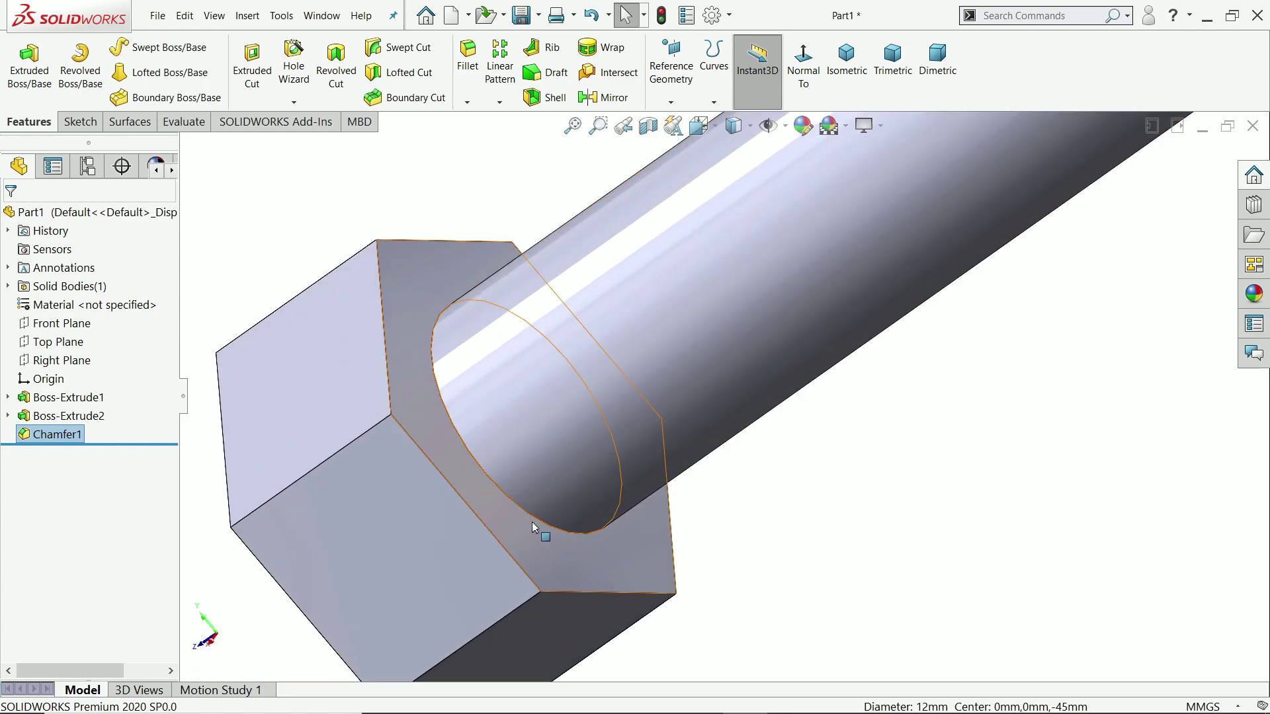
Step: Fillet the shank-to-head edge with a 0.5 mm radius and fit the view
{"action": "left_click", "coordinate": [543, 526]}
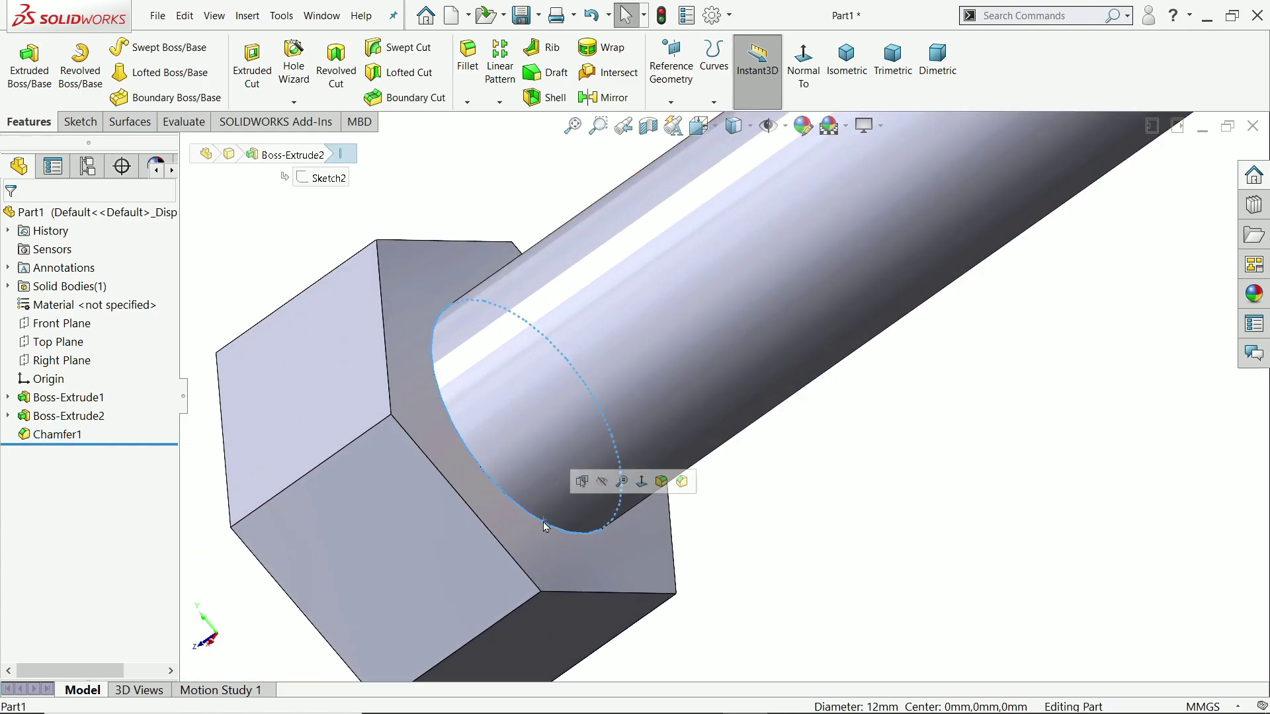
{"action": "left_click", "coordinate": [662, 481]}
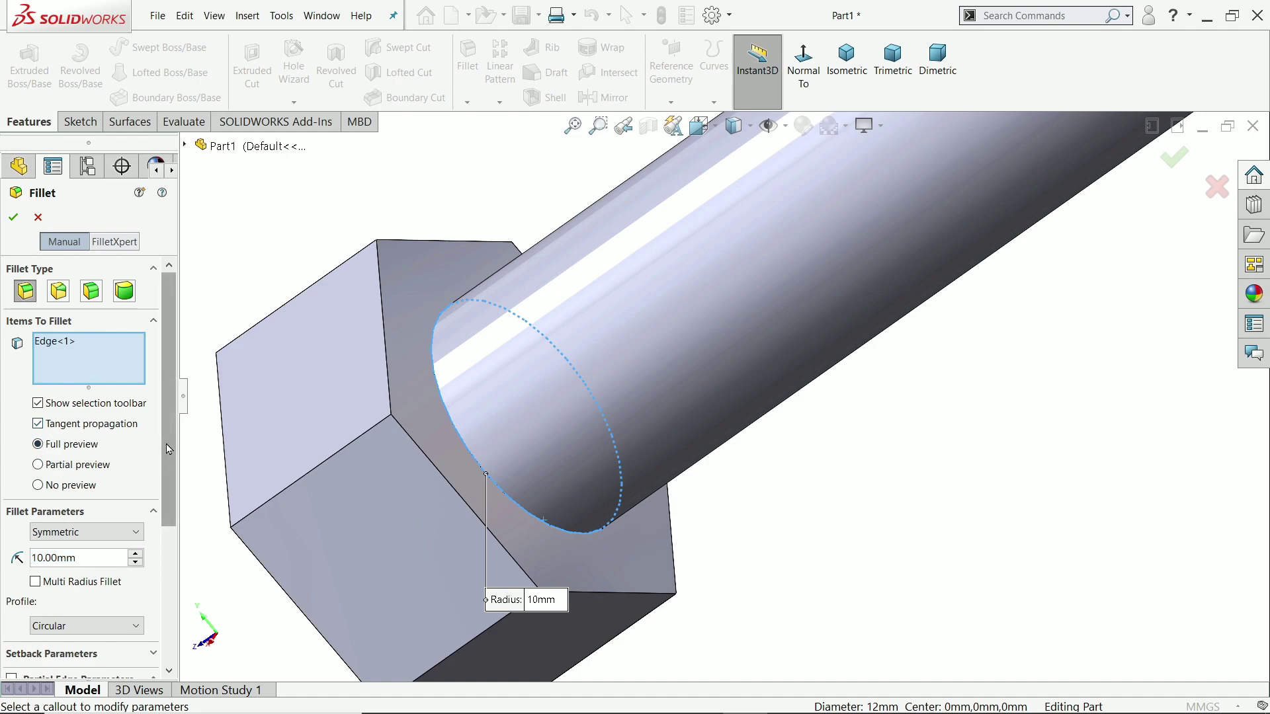
{"action": "scroll", "coordinate": [142, 443], "scroll_direction": "down", "scroll_amount": 3}
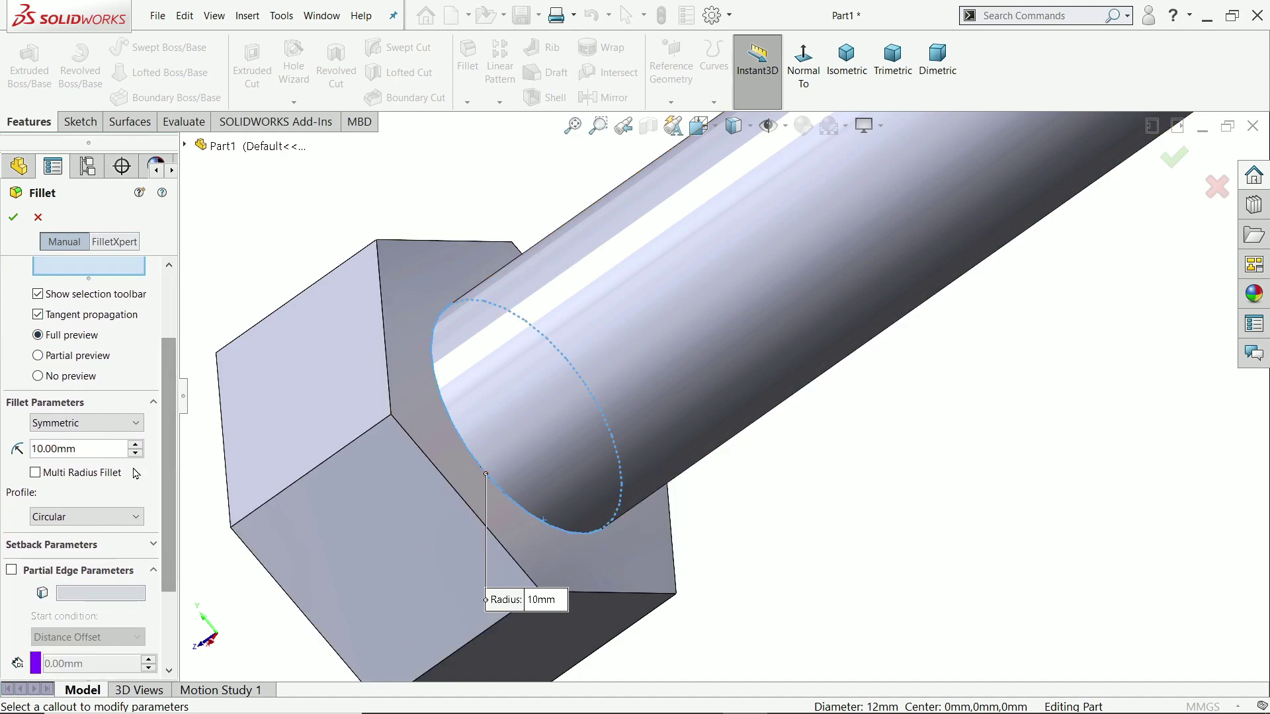
{"action": "left_click_drag", "start_coordinate": [82, 450], "coordinate": [28, 449]}
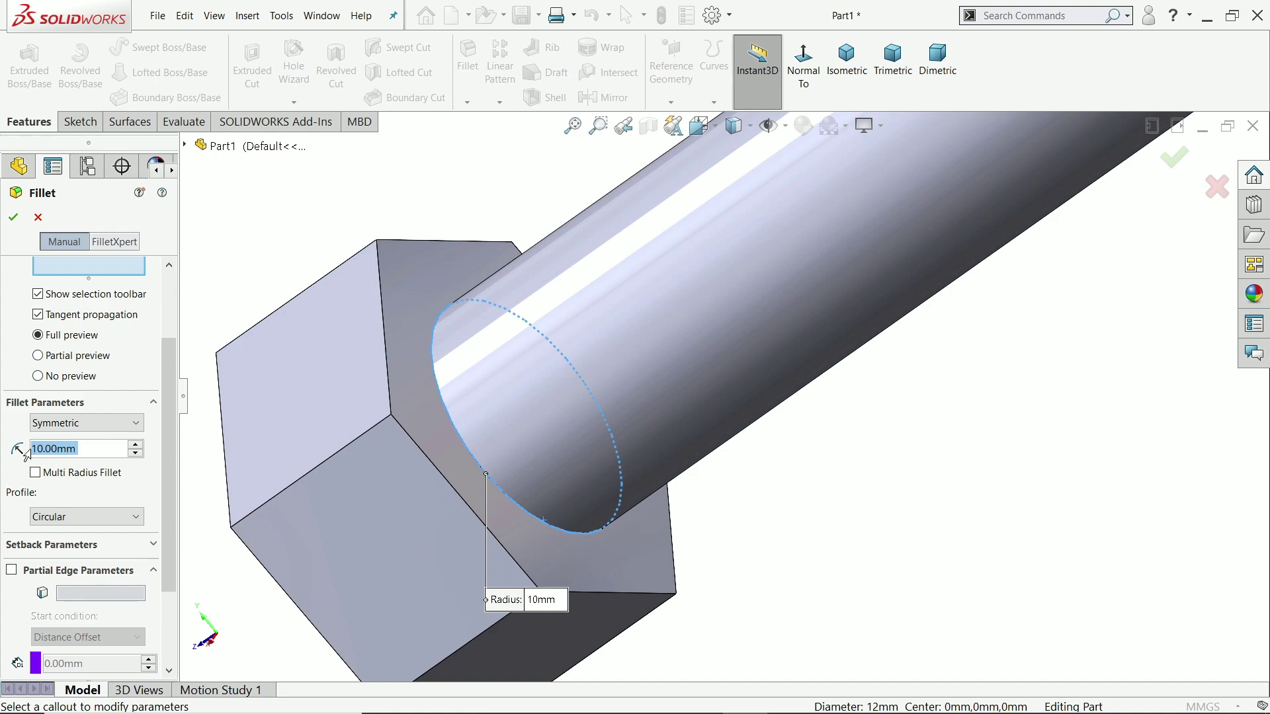
{"action": "type", "text": "0.5"}
{"action": "key", "text": "Return"}
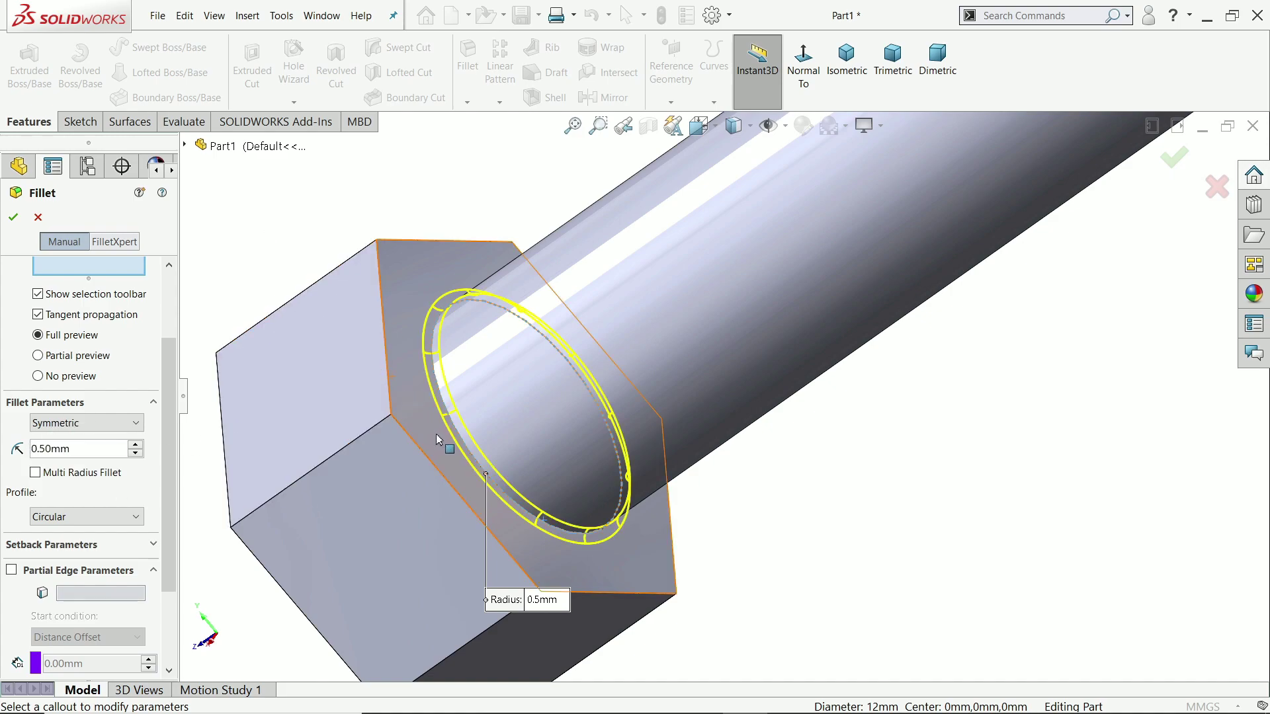
{"action": "scroll", "coordinate": [441, 442], "scroll_direction": "down", "scroll_amount": 1}
{"action": "scroll", "coordinate": [539, 440], "scroll_direction": "down", "scroll_amount": 1}
{"action": "scroll", "coordinate": [539, 440], "scroll_direction": "down", "scroll_amount": 1}
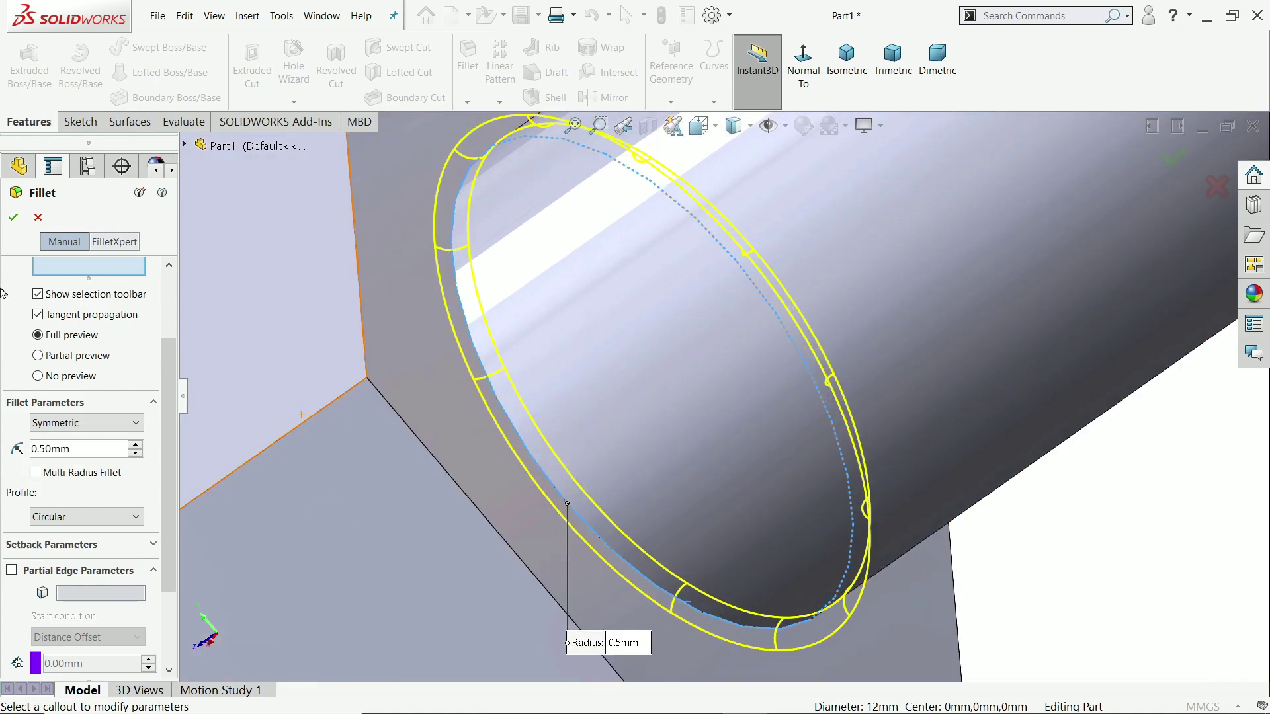
{"action": "left_click", "coordinate": [12, 218]}
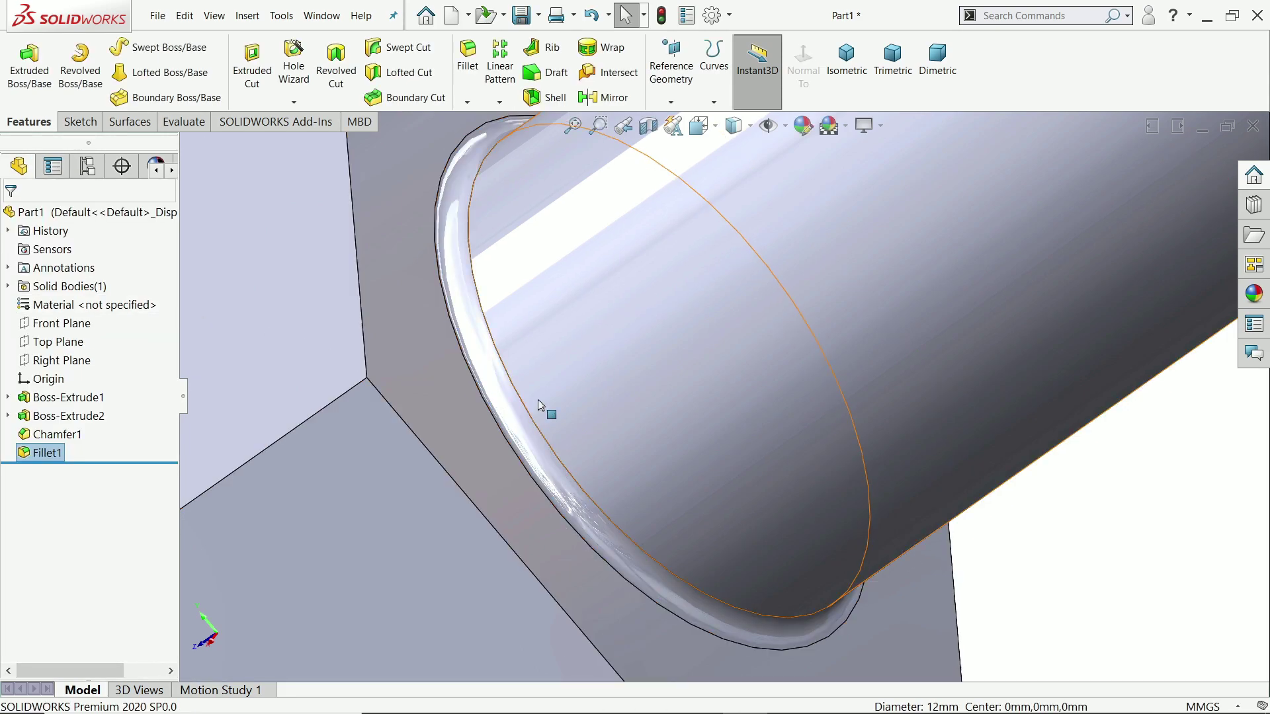
{"action": "key", "text": "f"}
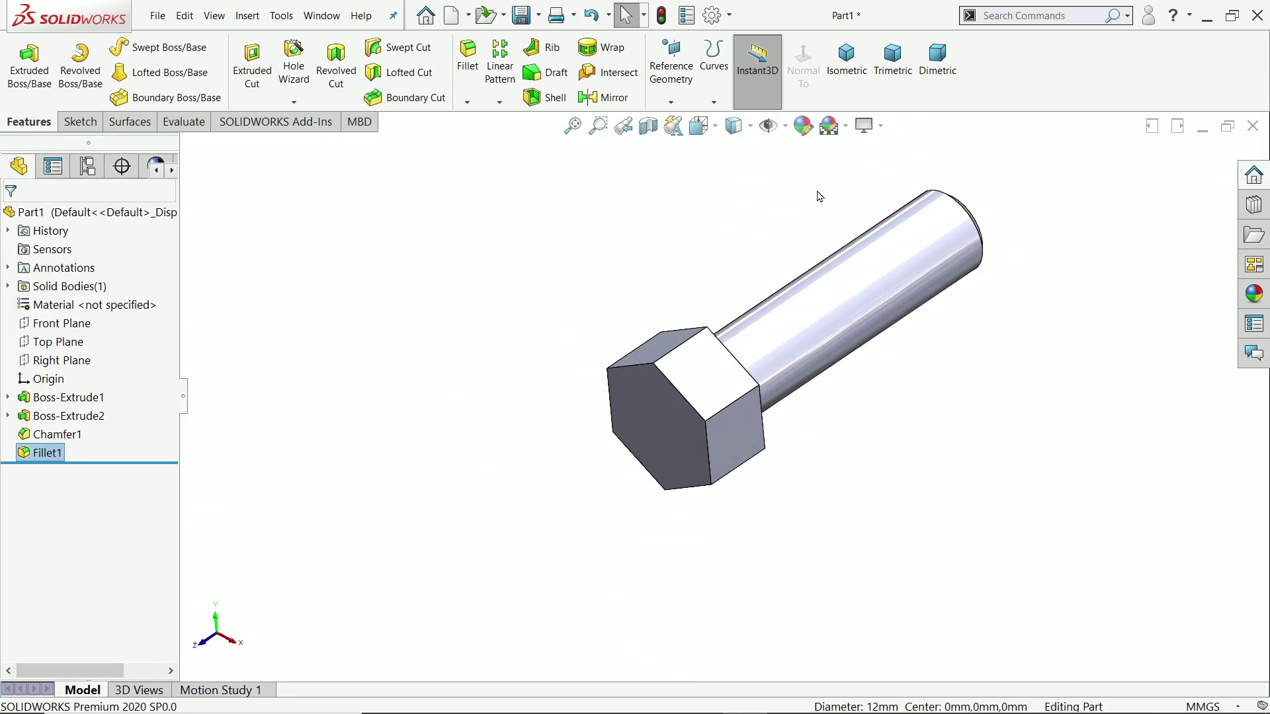
Step: View the bolt isometrically and zoom into the Flange Bolt reference drawing
{"action": "left_click", "coordinate": [847, 59]}
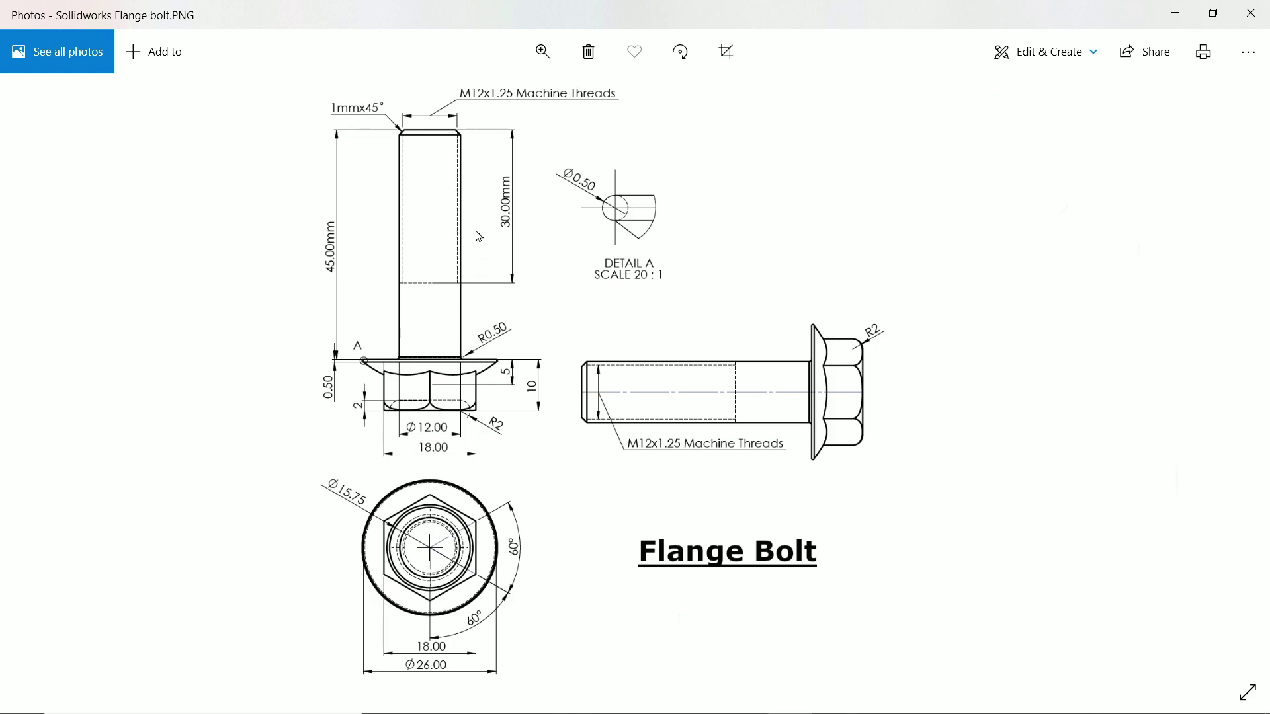
{"action": "left_click", "coordinate": [542, 50]}
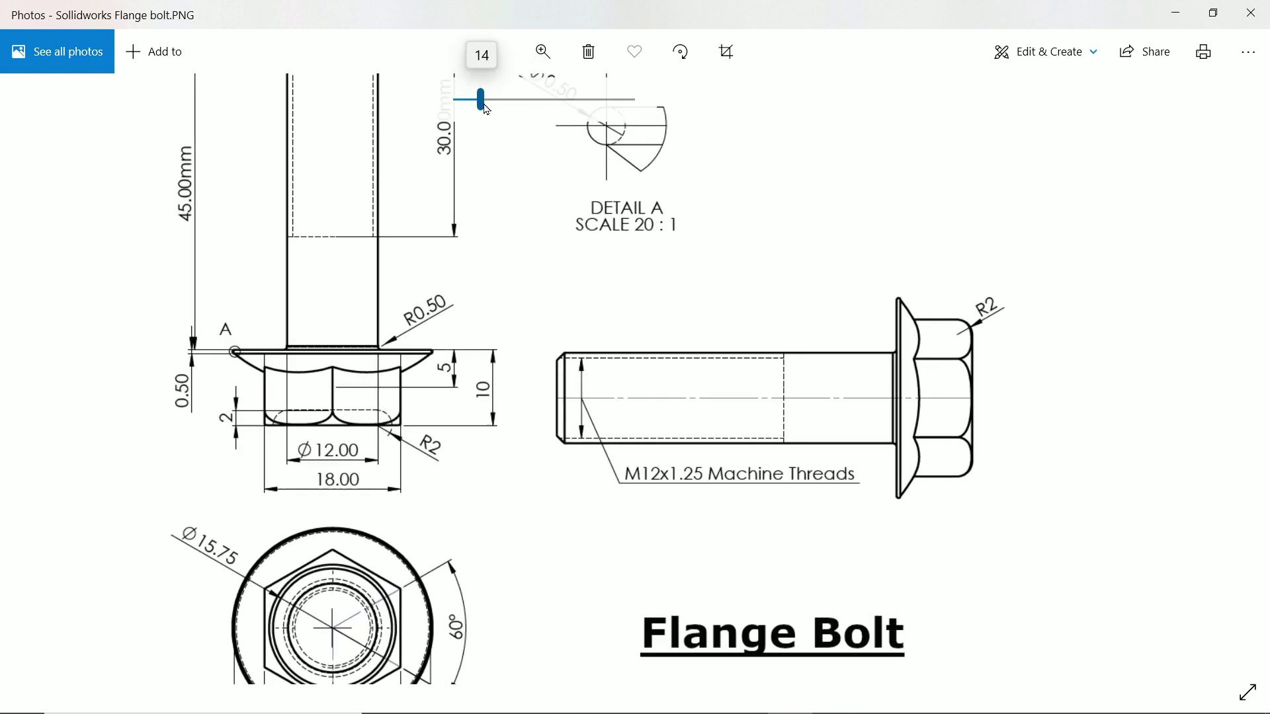
{"action": "scroll", "coordinate": [447, 326], "scroll_direction": "down", "scroll_amount": 3}
{"action": "scroll", "coordinate": [610, 317], "scroll_direction": "left", "scroll_amount": 2}
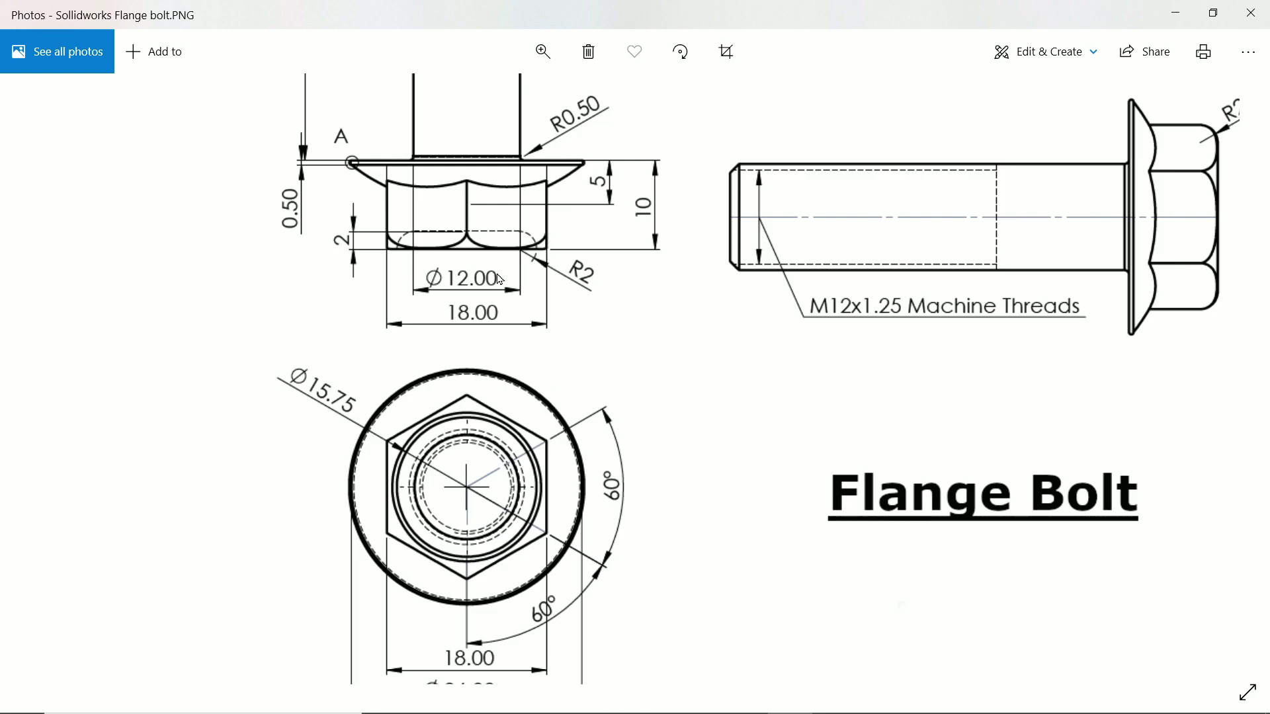
{"action": "scroll", "coordinate": [873, 229], "scroll_direction": "right", "scroll_amount": 3}
{"action": "scroll", "coordinate": [943, 214], "scroll_direction": "up", "scroll_amount": 1}
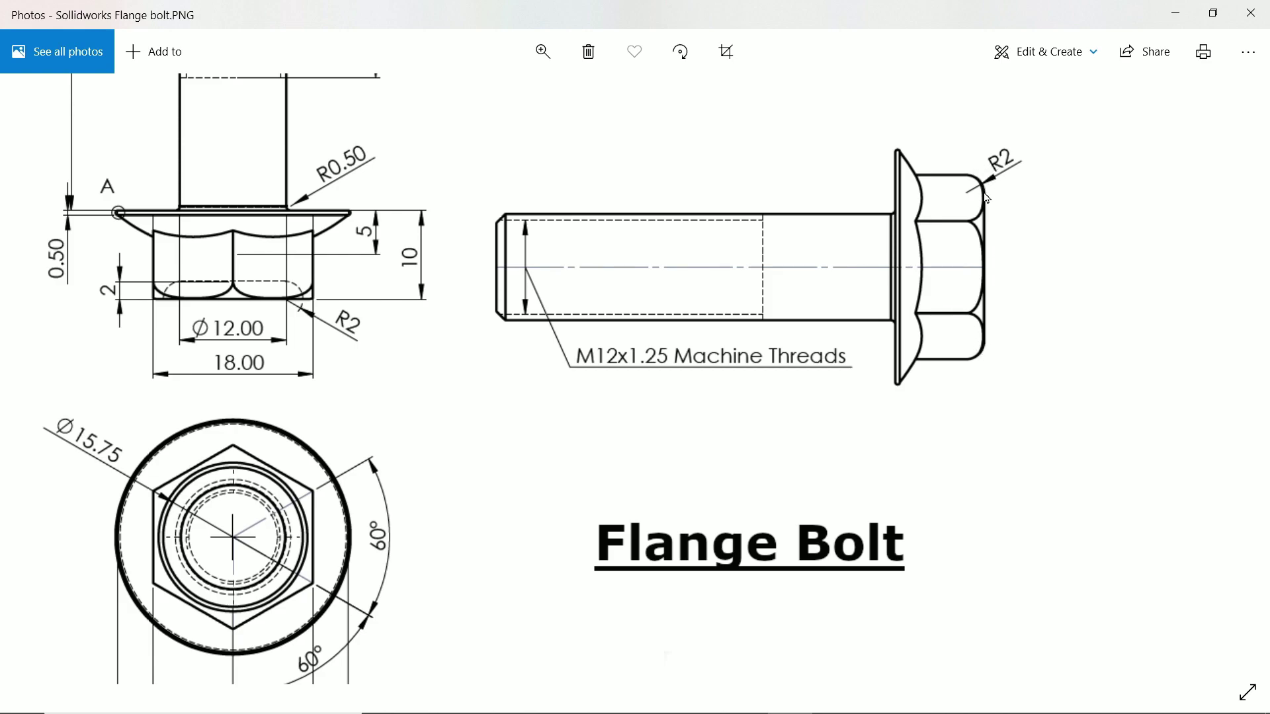
{"action": "scroll", "coordinate": [670, 255], "scroll_direction": "left", "scroll_amount": 3}
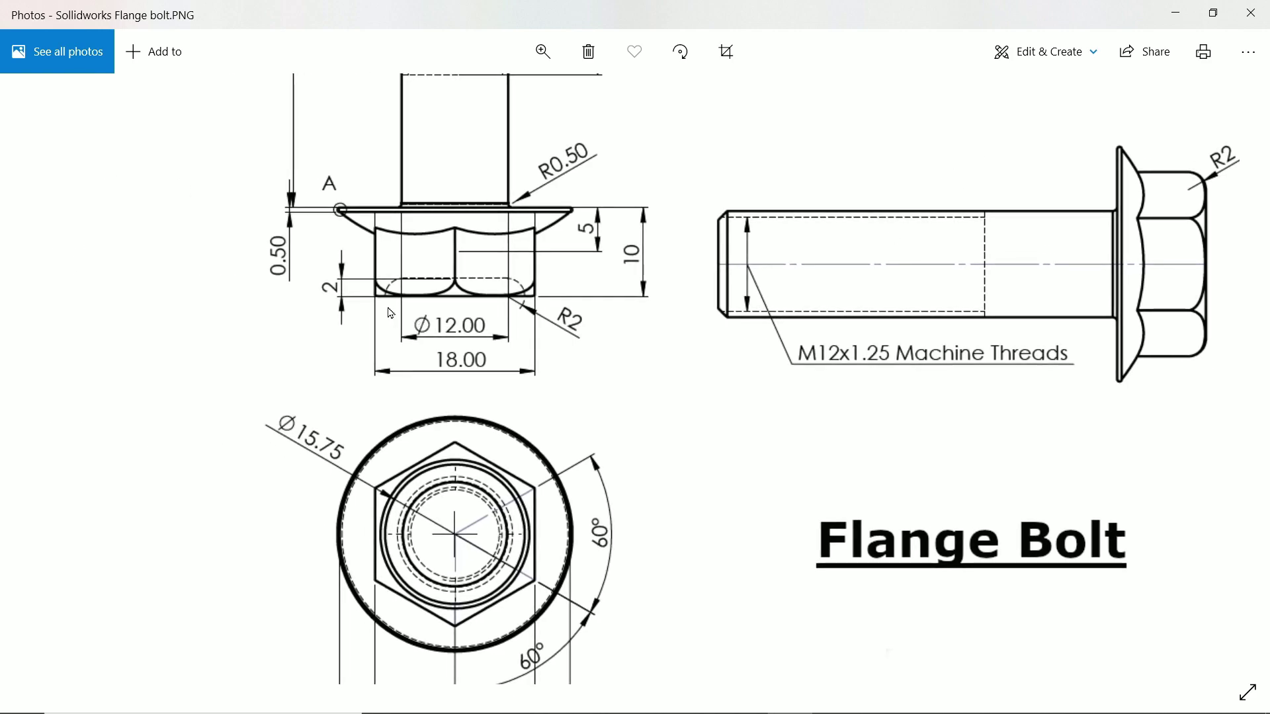
{"action": "scroll", "coordinate": [403, 341], "scroll_direction": "down", "scroll_amount": 2}
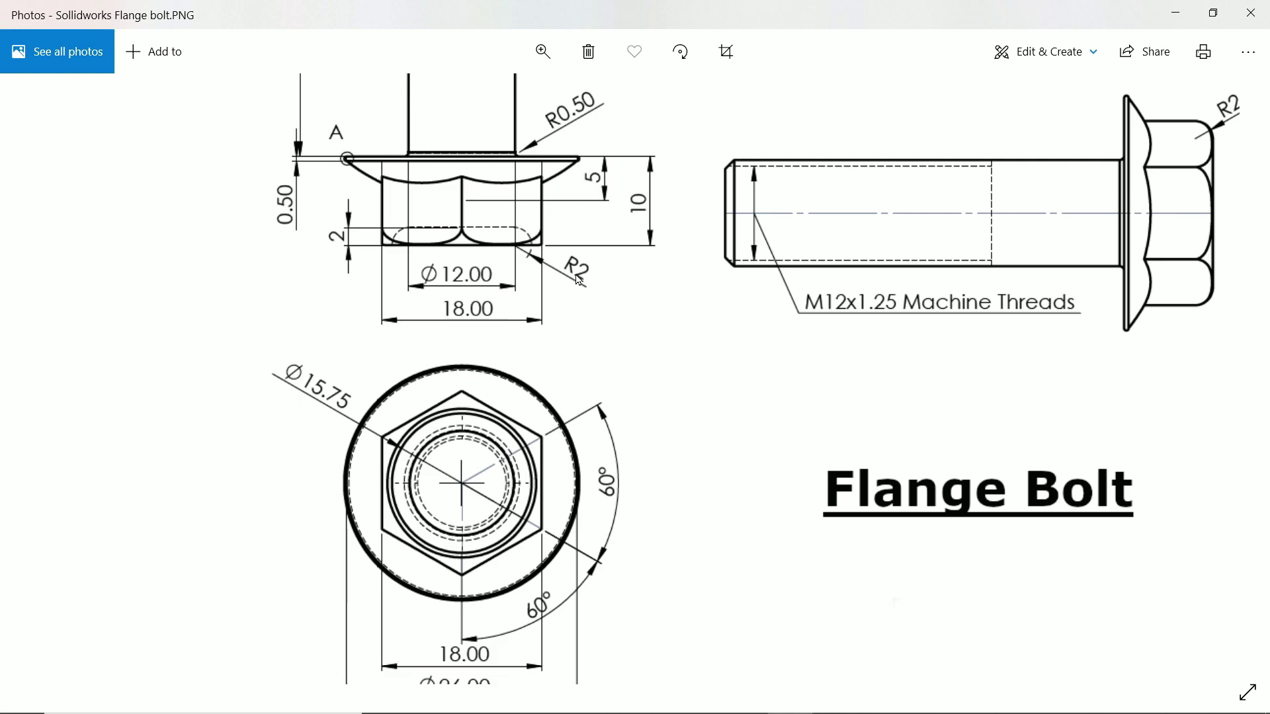
Step: Close the drawing and start a sketch on the Right Plane, viewed normal to it
{"action": "left_click", "coordinate": [1177, 17]}
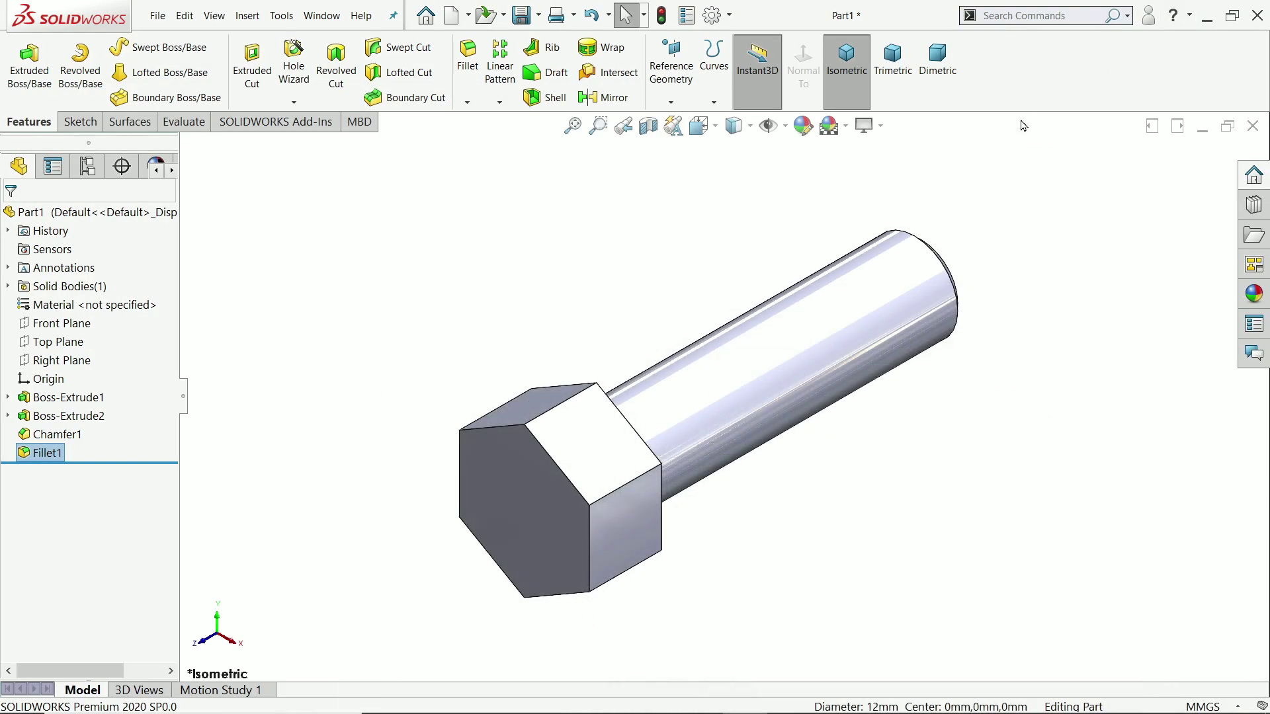
{"action": "scroll", "coordinate": [726, 426], "scroll_direction": "up", "scroll_amount": 1}
{"action": "scroll", "coordinate": [726, 426], "scroll_direction": "down", "scroll_amount": 3}
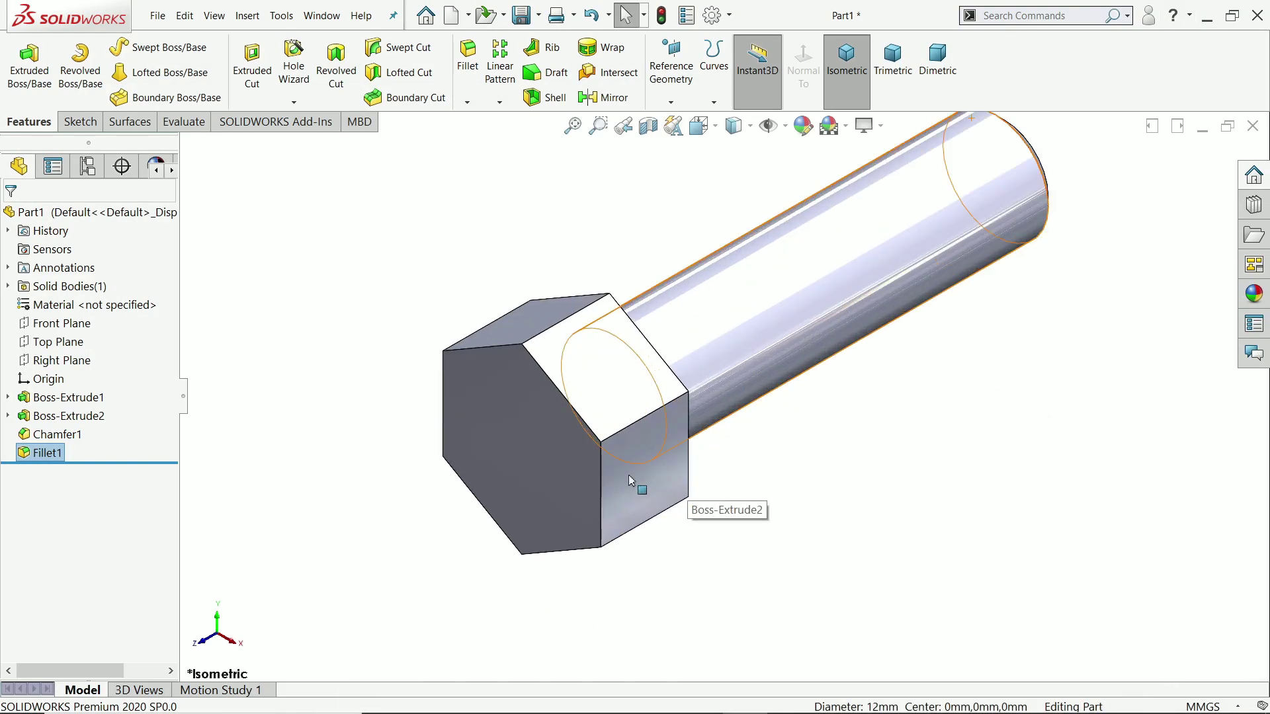
{"action": "left_click", "coordinate": [61, 361]}
{"action": "left_click", "coordinate": [377, 350]}
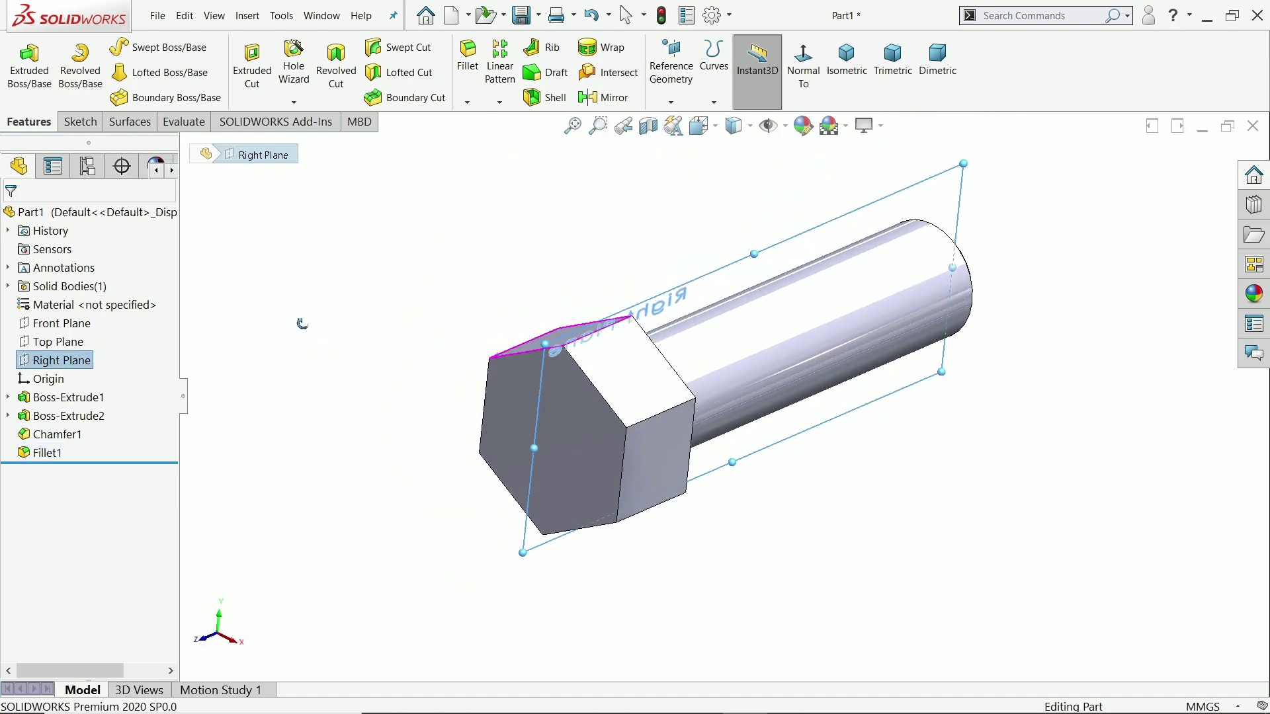
{"action": "scroll", "coordinate": [699, 378], "scroll_direction": "down", "scroll_amount": 5}
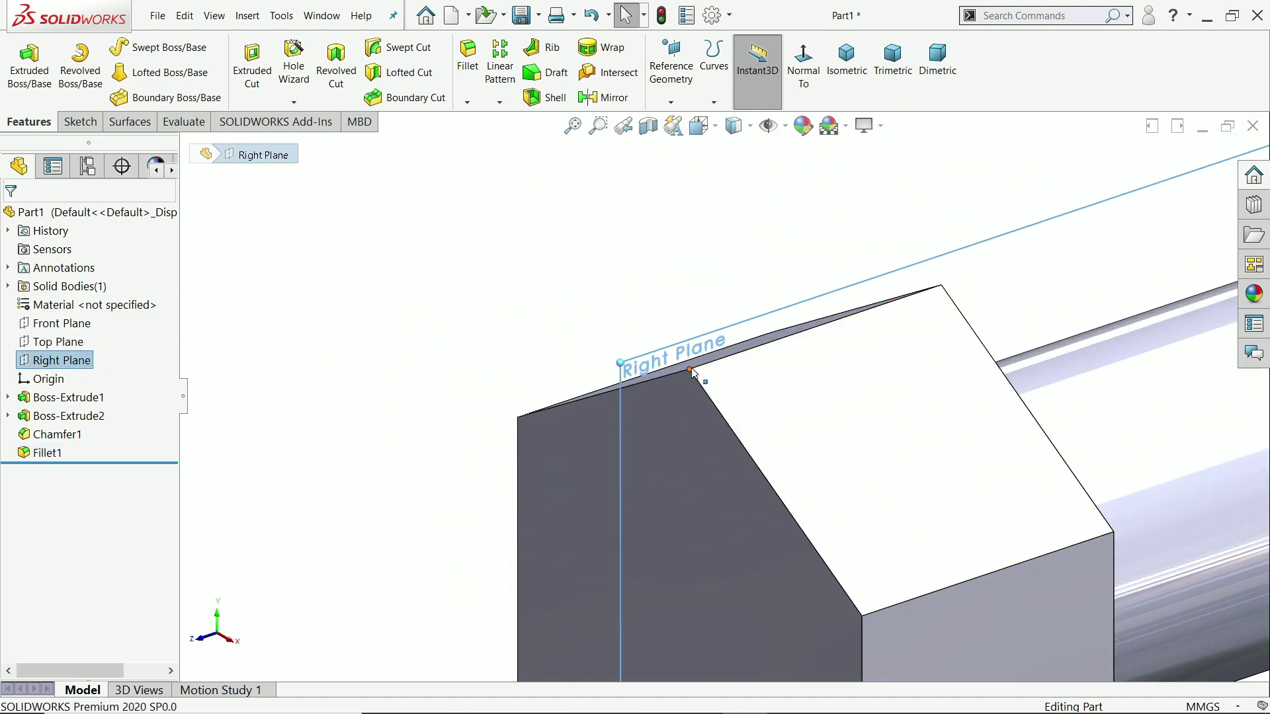
{"action": "left_click", "coordinate": [75, 123]}
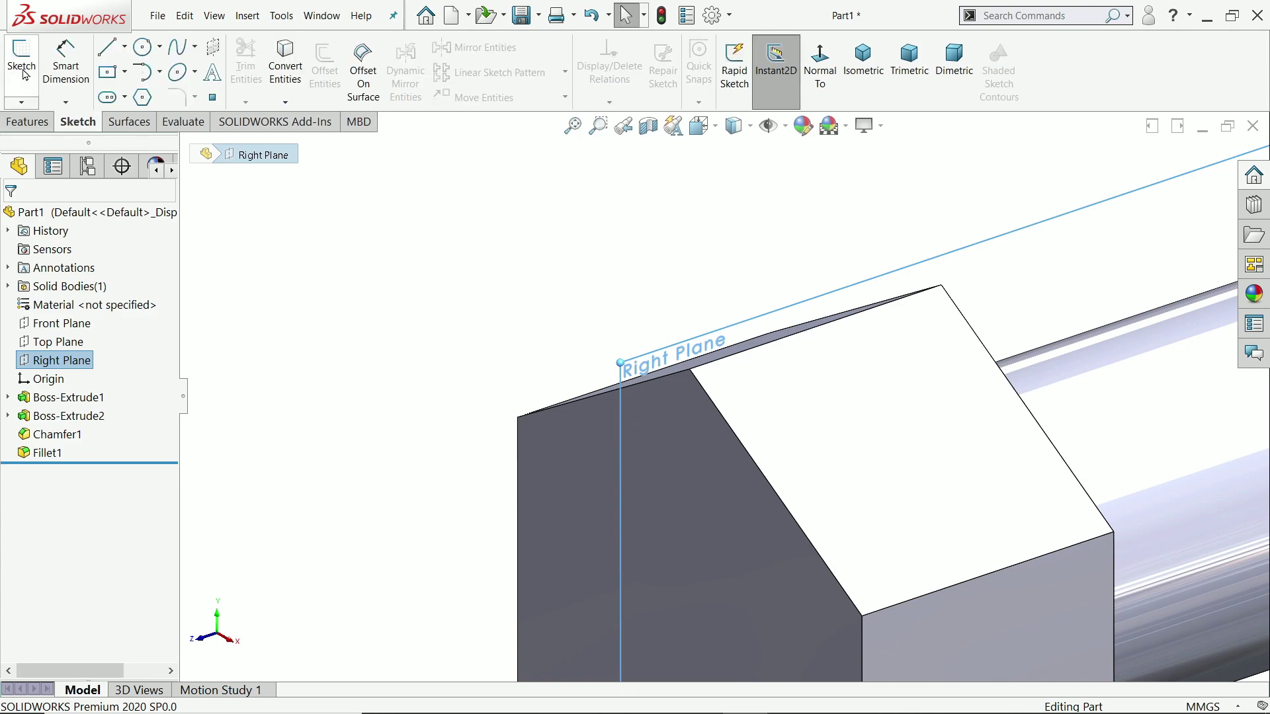
{"action": "left_click", "coordinate": [21, 63]}
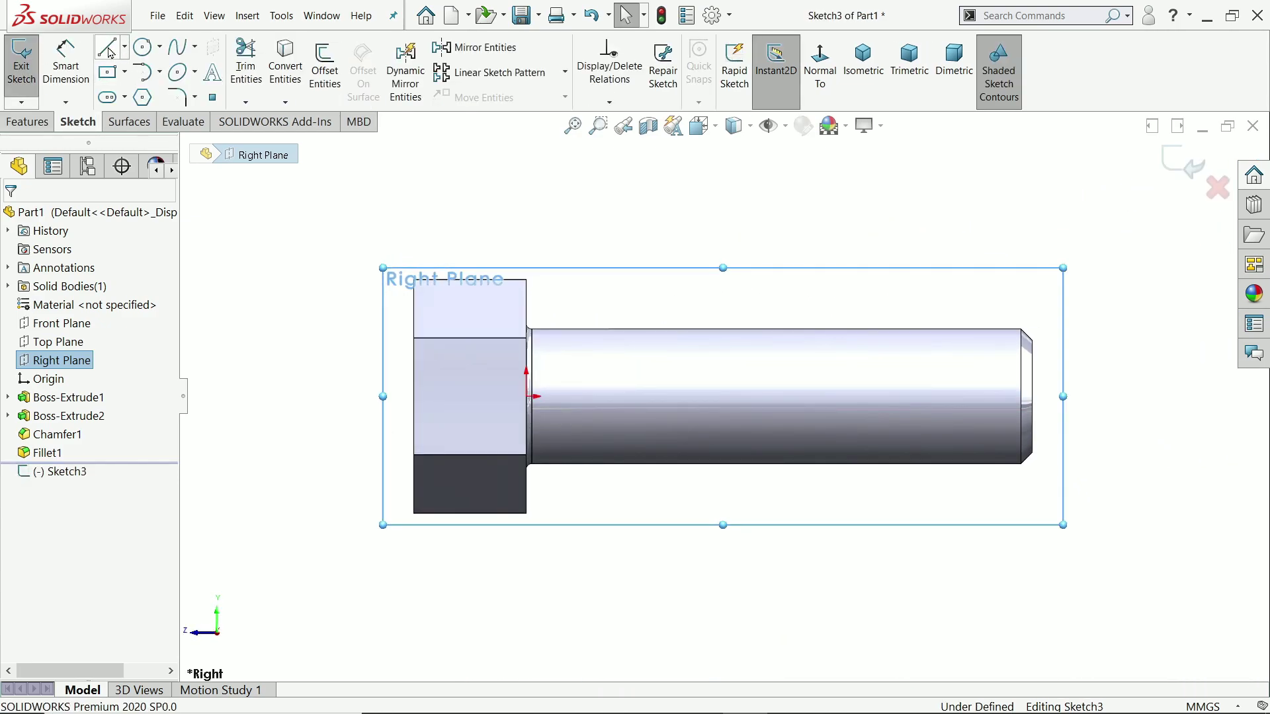
Step: Draw a three-point arc from the head's left edge to its top edge
{"action": "left_click", "coordinate": [158, 73]}
{"action": "left_click", "coordinate": [185, 132]}
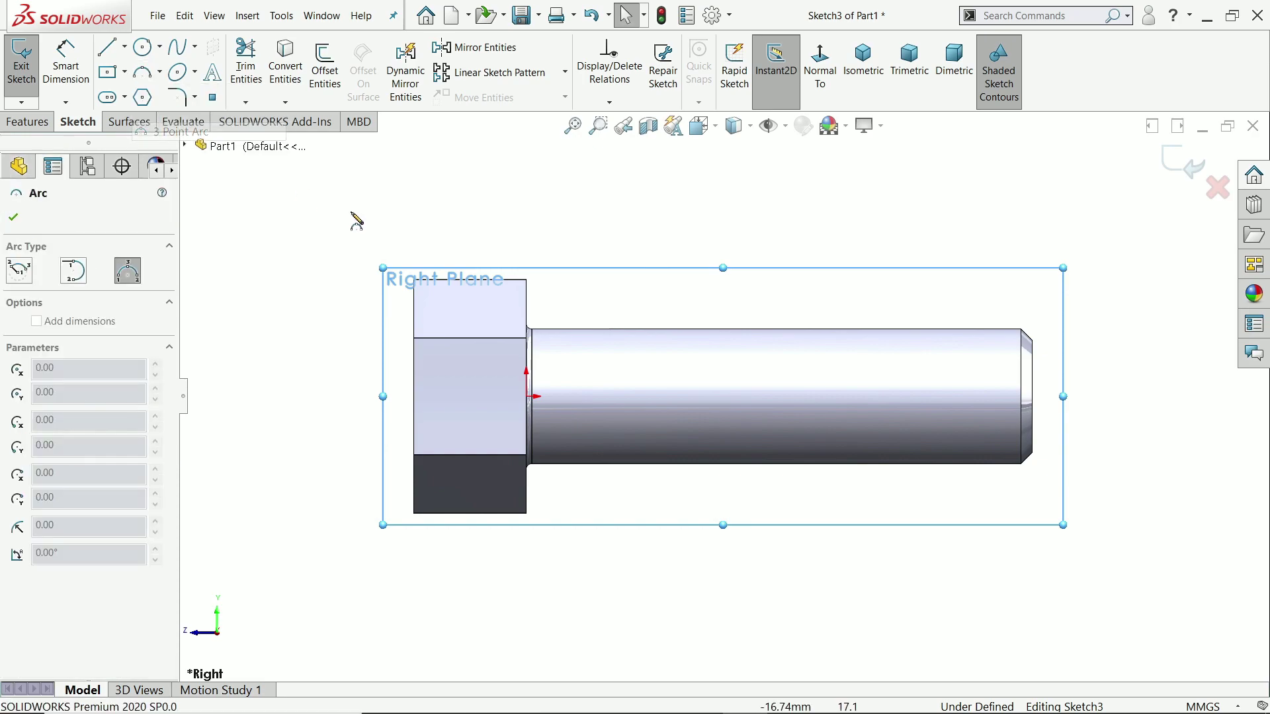
{"action": "scroll", "coordinate": [397, 277], "scroll_direction": "down", "scroll_amount": 3}
{"action": "scroll", "coordinate": [462, 312], "scroll_direction": "down", "scroll_amount": 2}
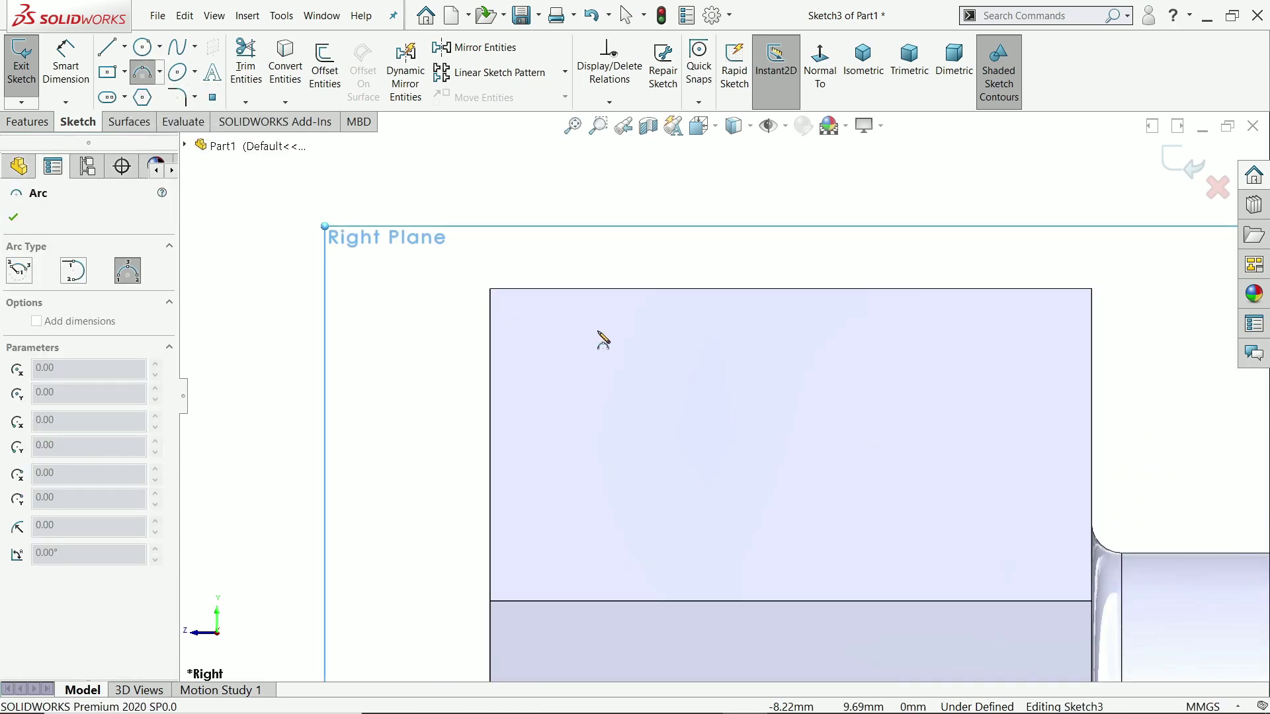
{"action": "left_click", "coordinate": [491, 383]}
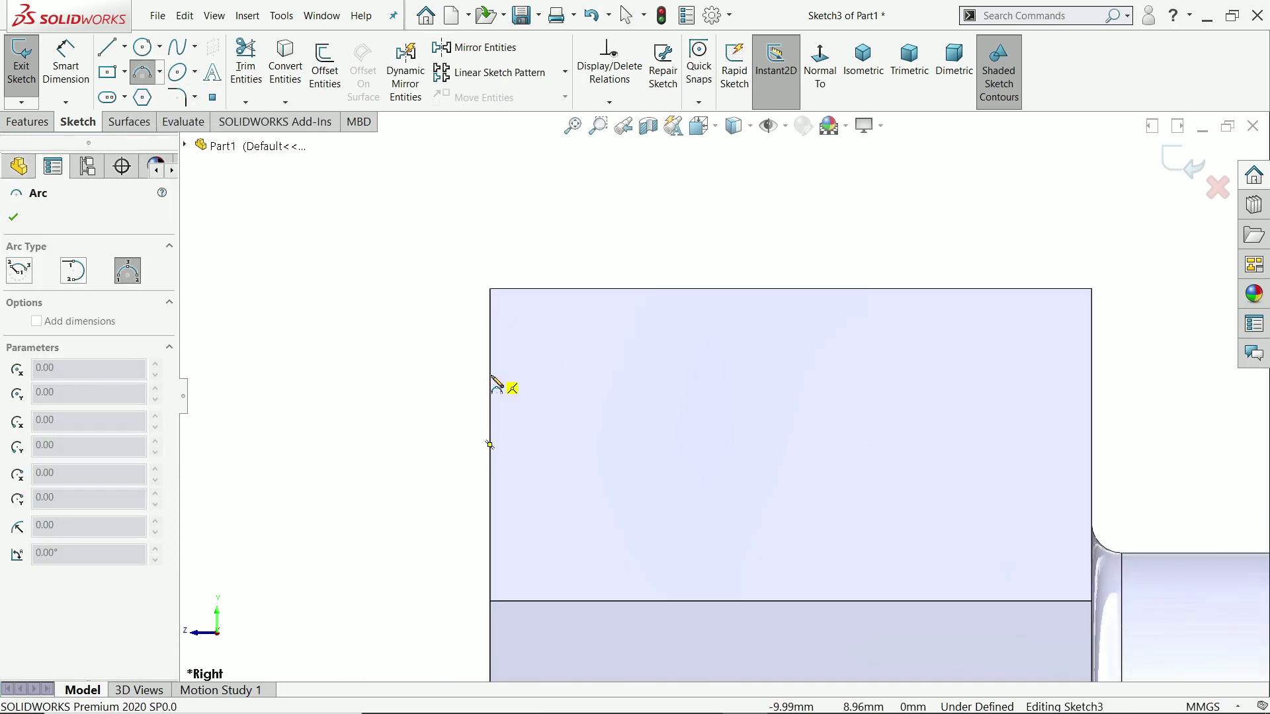
{"action": "left_click", "coordinate": [587, 289]}
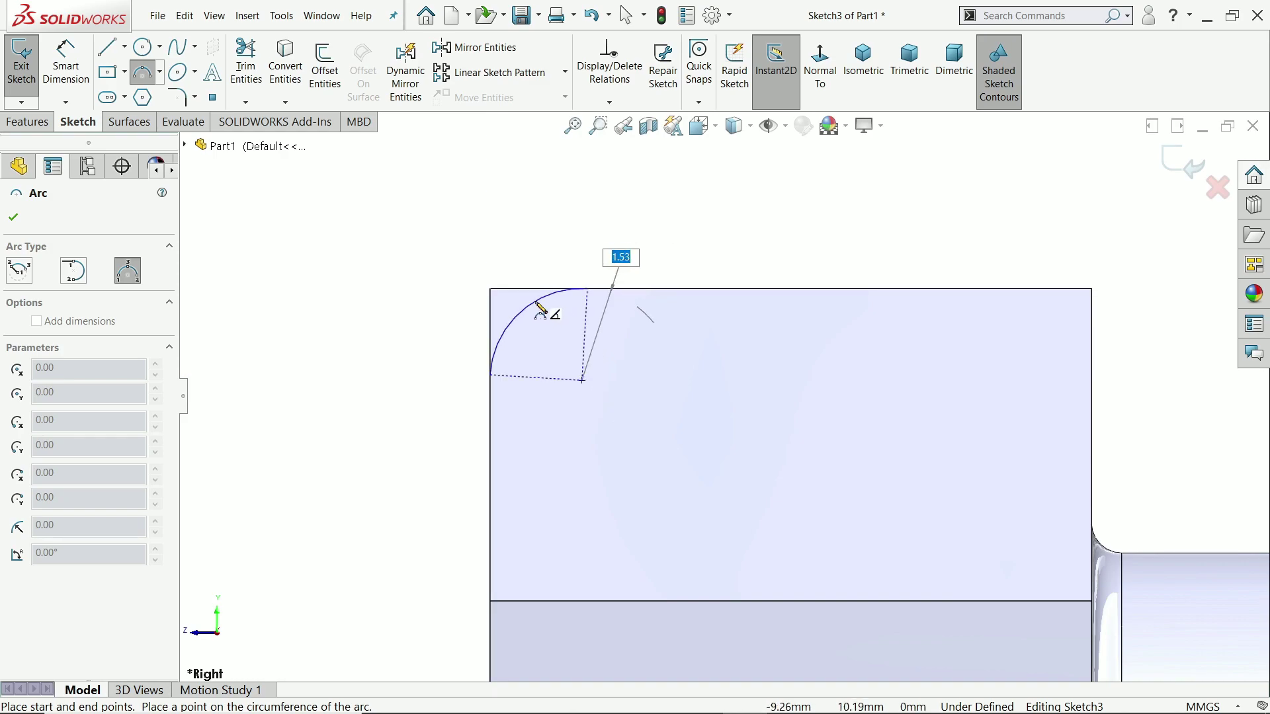
{"action": "left_click", "coordinate": [547, 314]}
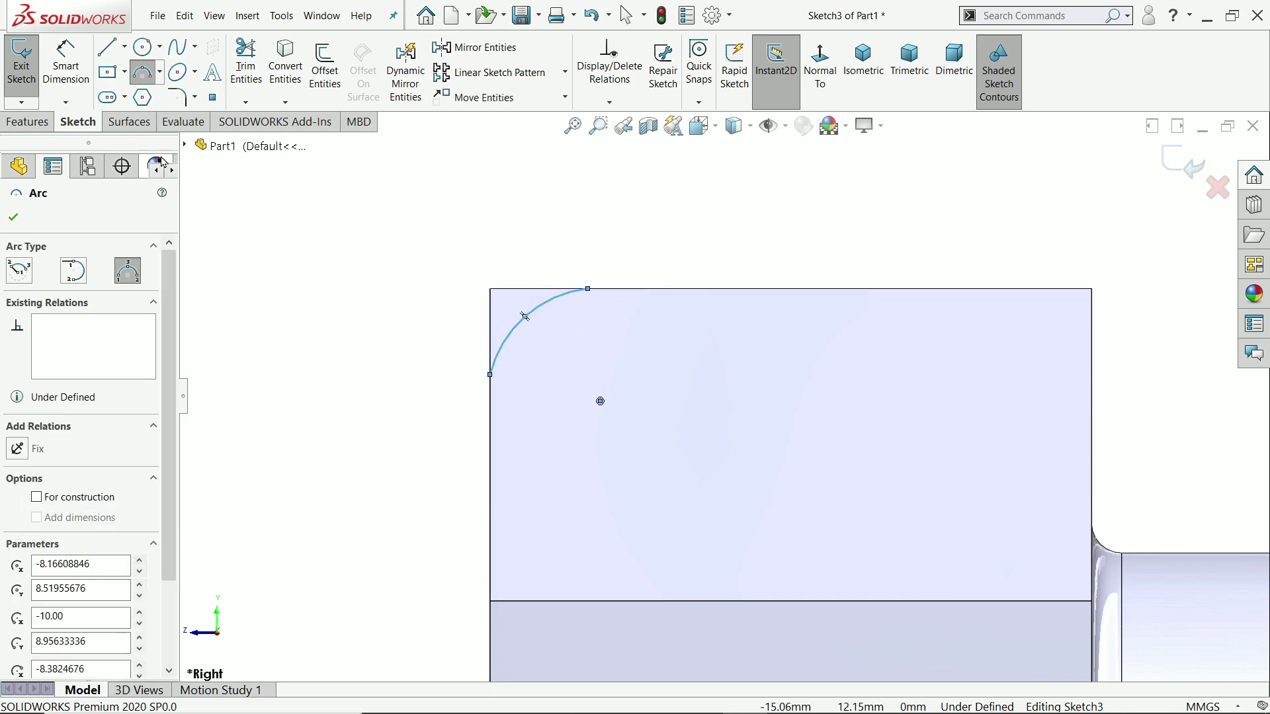
Step: Close the arc with horizontal and vertical lines meeting at the head corner
{"action": "left_click", "coordinate": [124, 51]}
{"action": "left_click", "coordinate": [128, 71]}
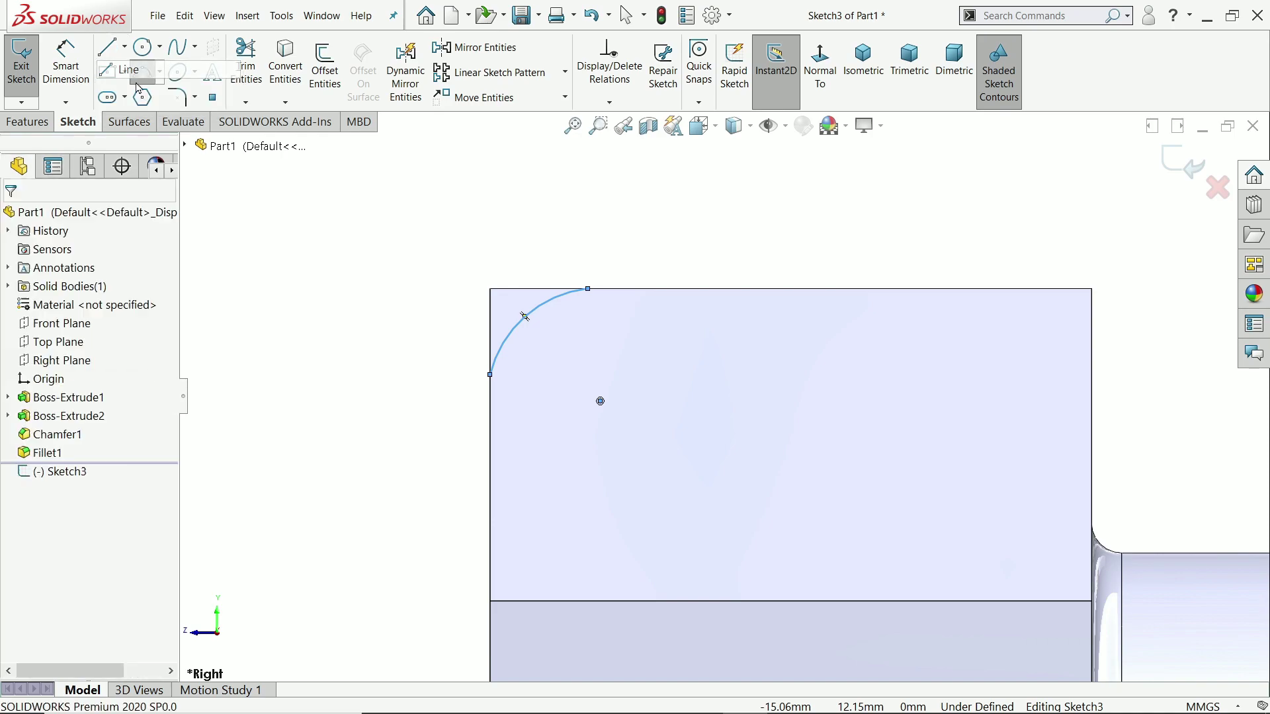
{"action": "left_click", "coordinate": [588, 288]}
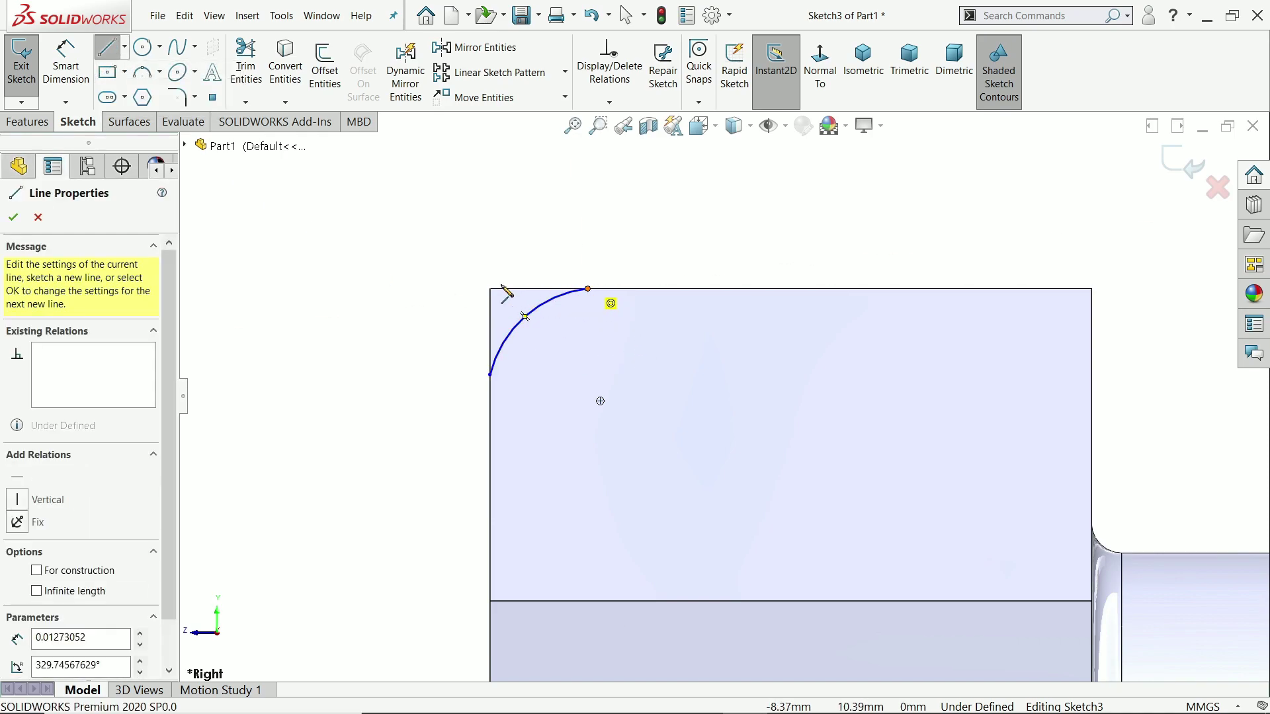
{"action": "left_click", "coordinate": [489, 289]}
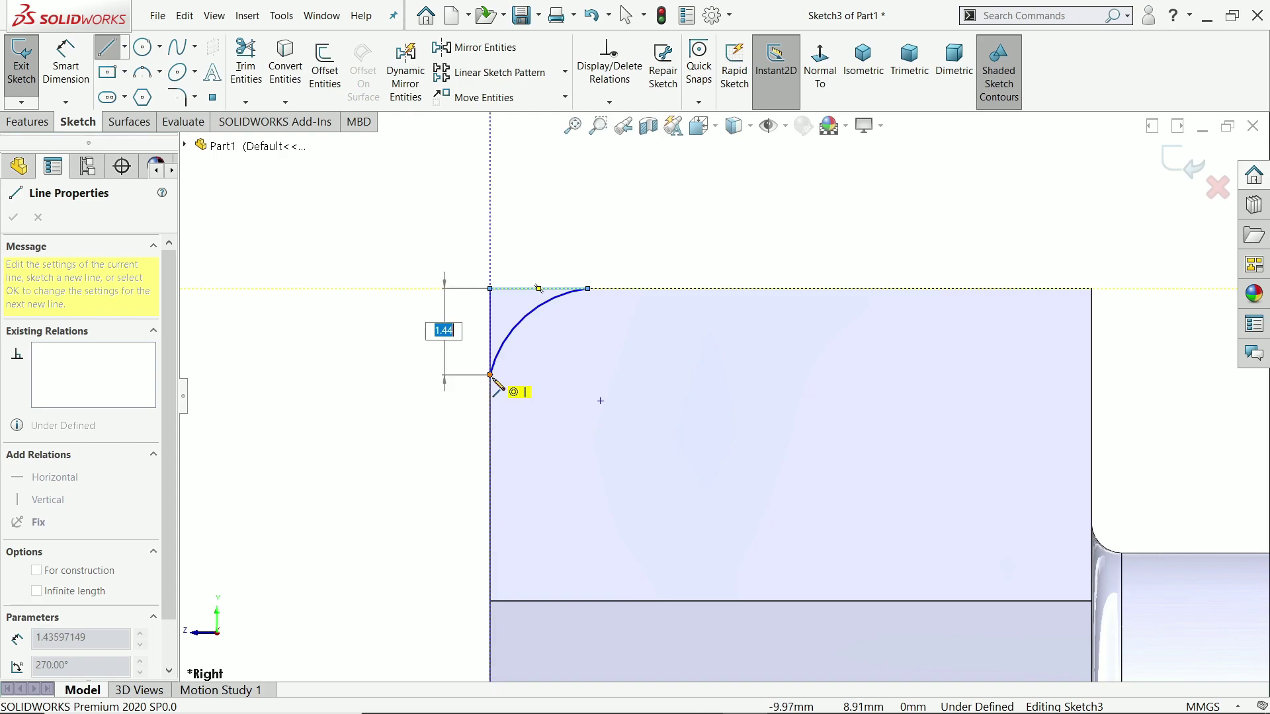
{"action": "left_click", "coordinate": [490, 376]}
{"action": "right_click", "coordinate": [360, 287]}
{"action": "left_click", "coordinate": [392, 296]}
{"action": "scroll", "coordinate": [532, 325], "scroll_direction": "down", "scroll_amount": 2}
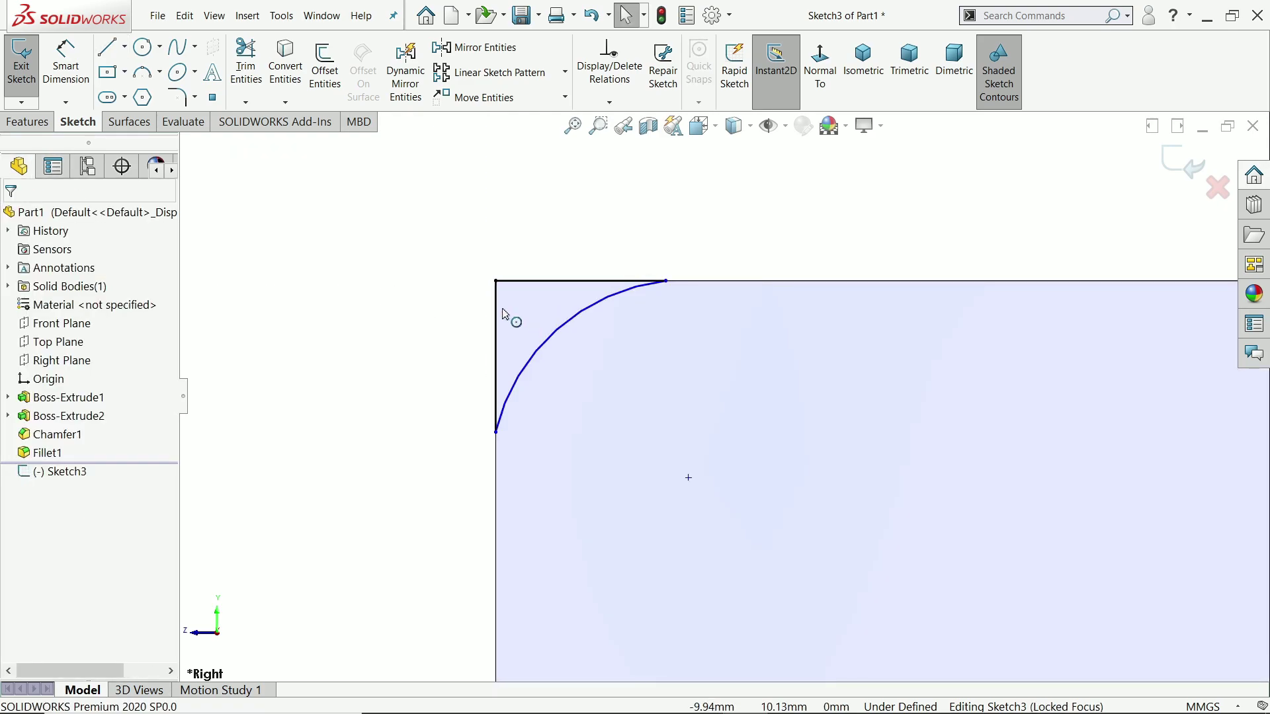
Step: Make the two lines equal and dimension the arc radius 2 mm
{"action": "left_click_drag", "start_coordinate": [536, 244], "coordinate": [473, 312]}
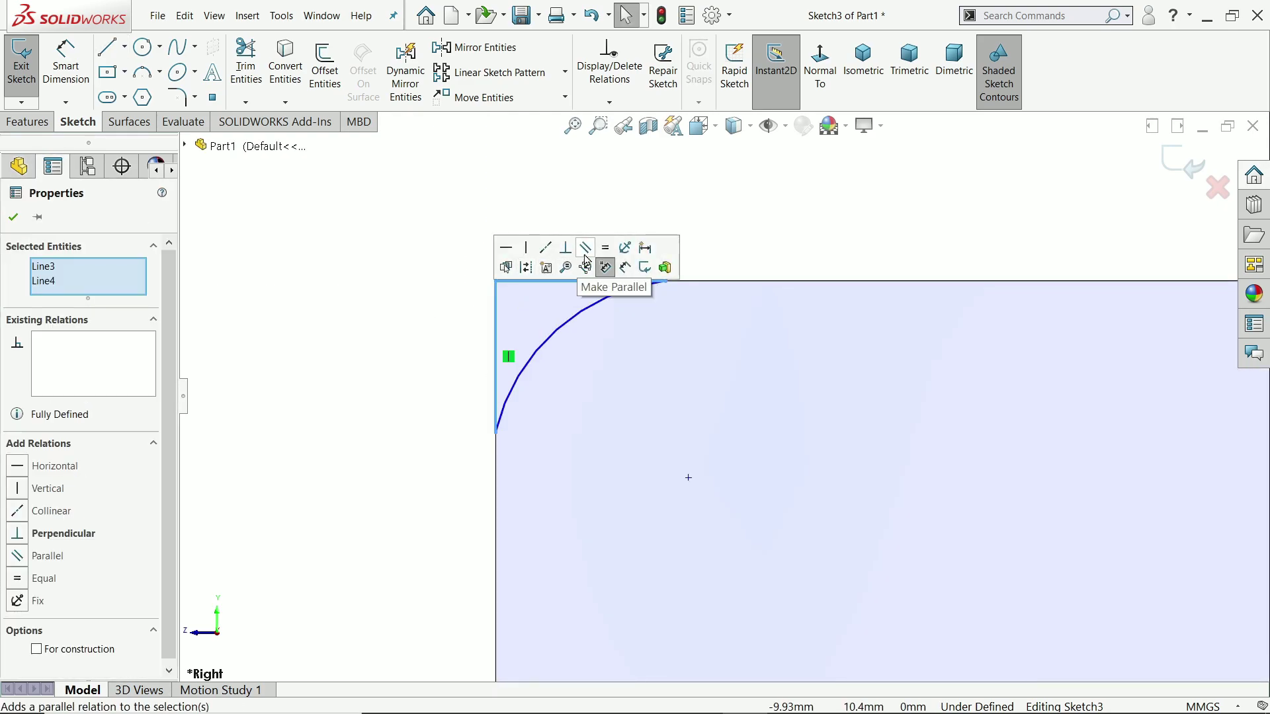
{"action": "left_click", "coordinate": [606, 247]}
{"action": "left_click", "coordinate": [341, 215]}
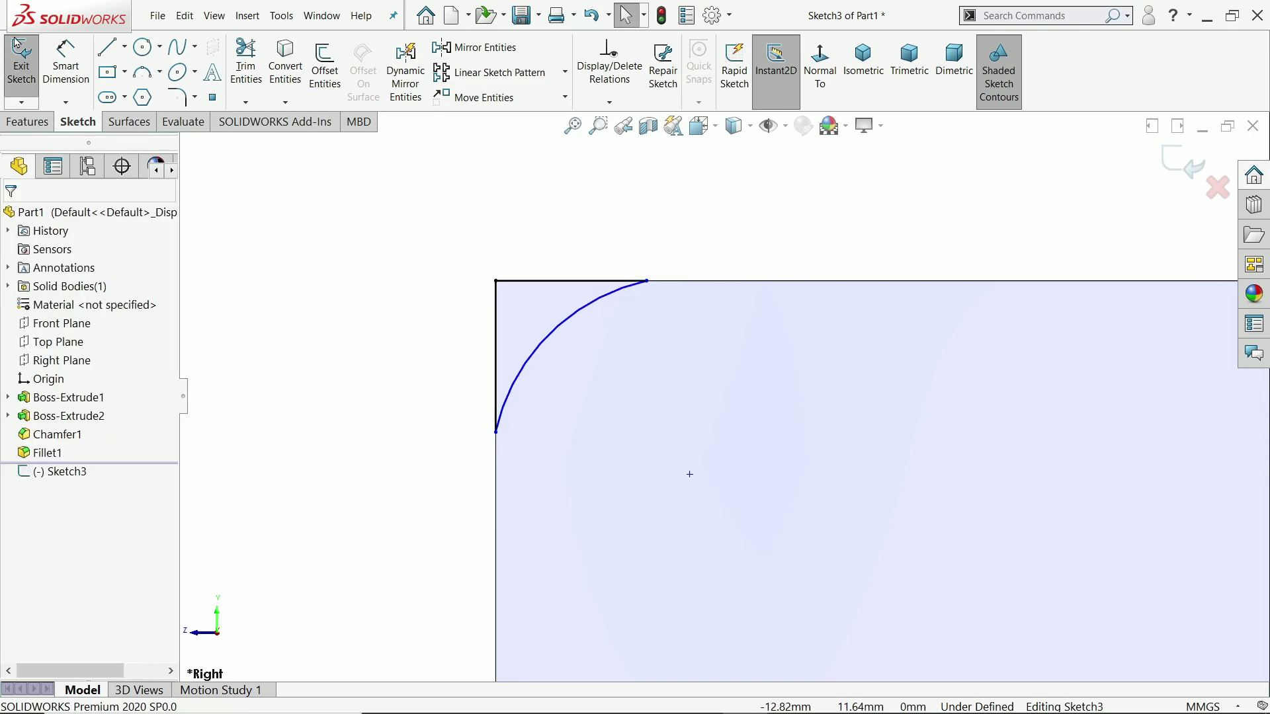
{"action": "left_click", "coordinate": [65, 65]}
{"action": "left_click", "coordinate": [559, 334]}
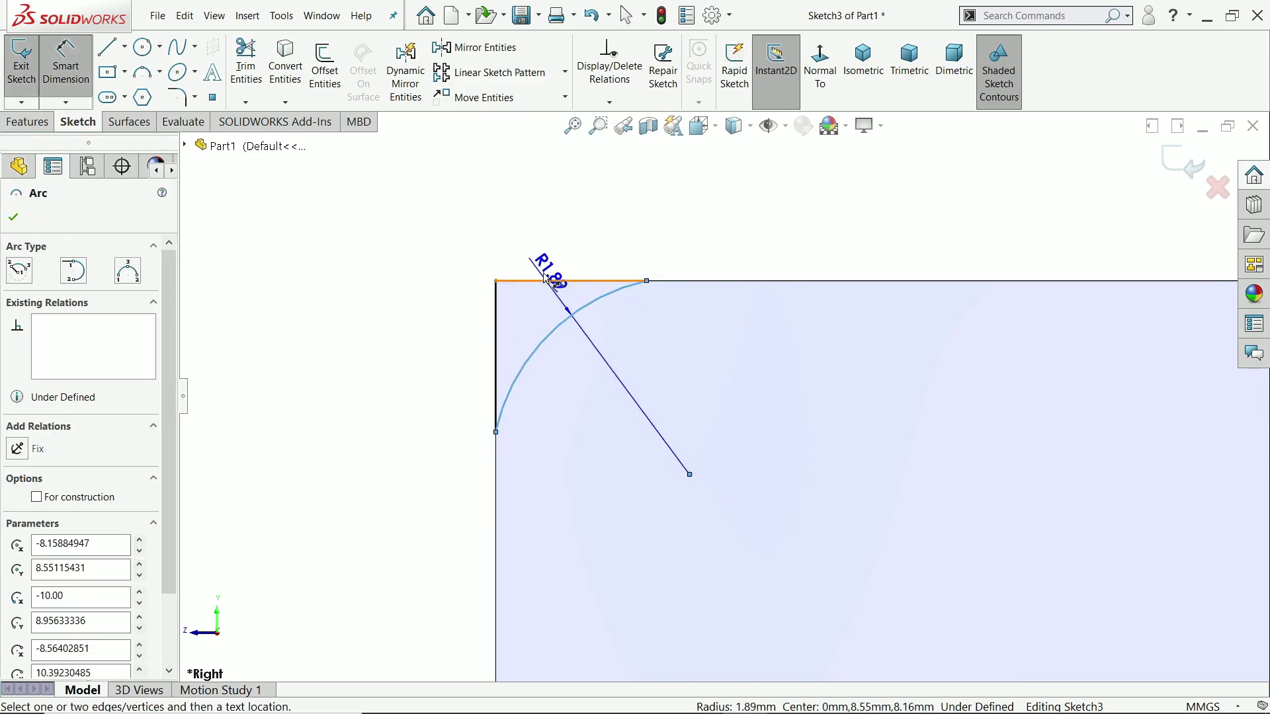
{"action": "left_click", "coordinate": [525, 207]}
{"action": "type", "text": "2"}
{"action": "key", "text": "Return"}
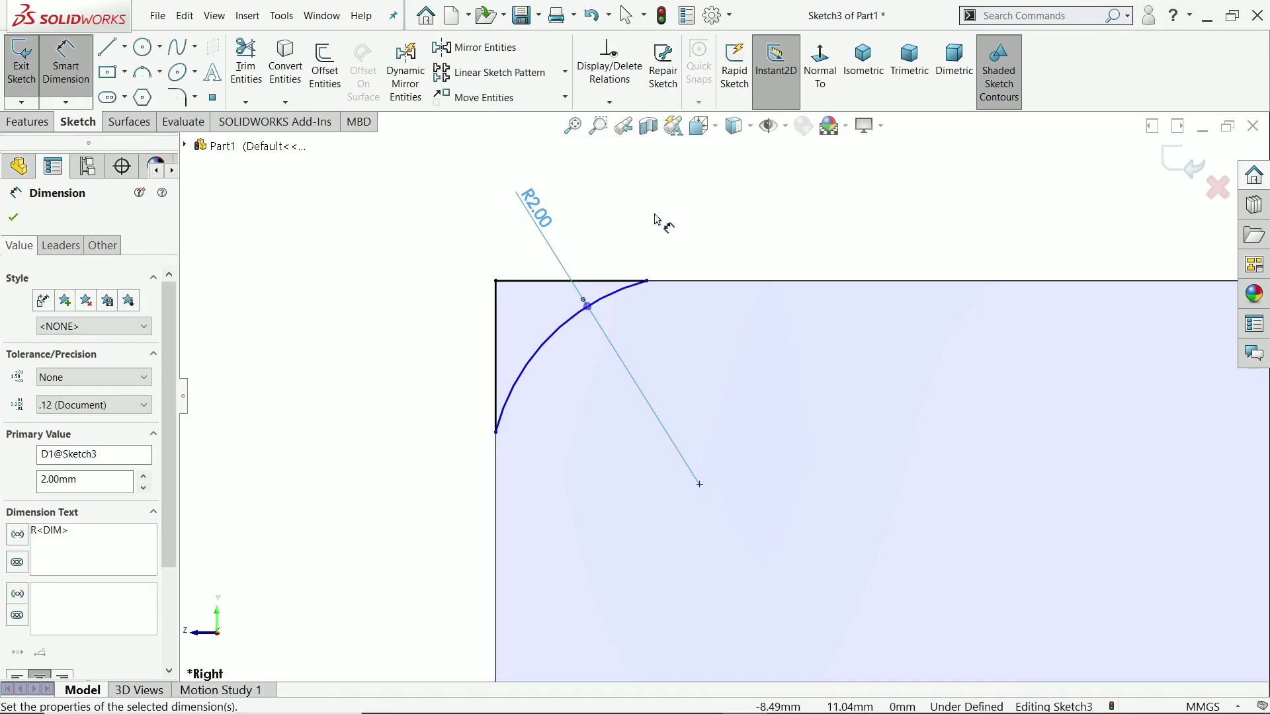
{"action": "left_click", "coordinate": [12, 216]}
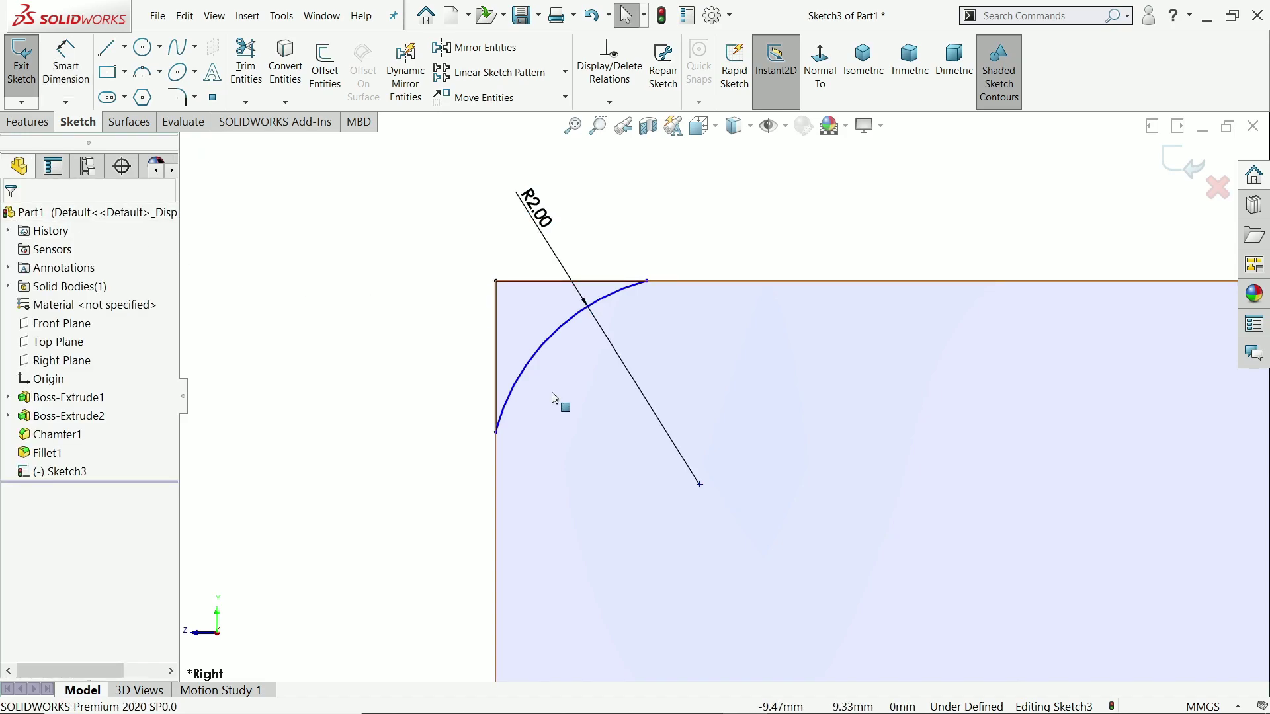
Step: Align the arc end and line corner vertically, and dimension the top line 2.00 mm
{"action": "left_click", "coordinate": [648, 282]}
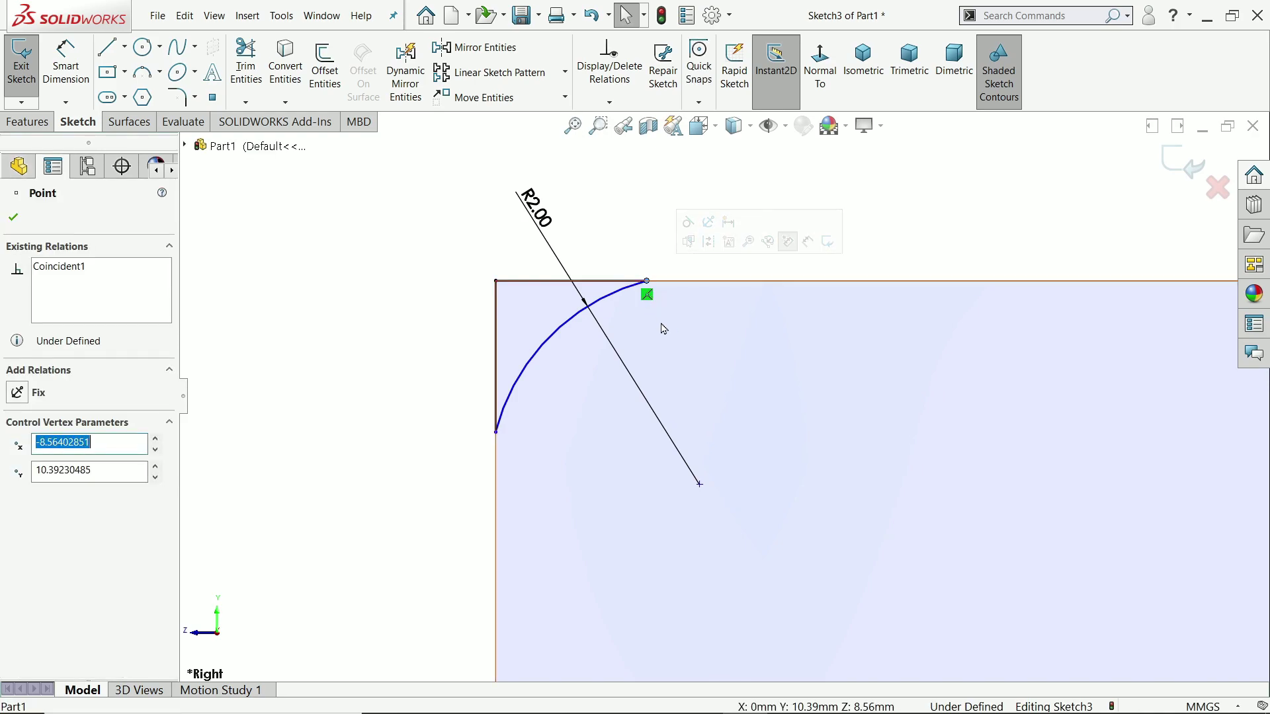
{"action": "left_click", "coordinate": [700, 485], "text": "ctrl"}
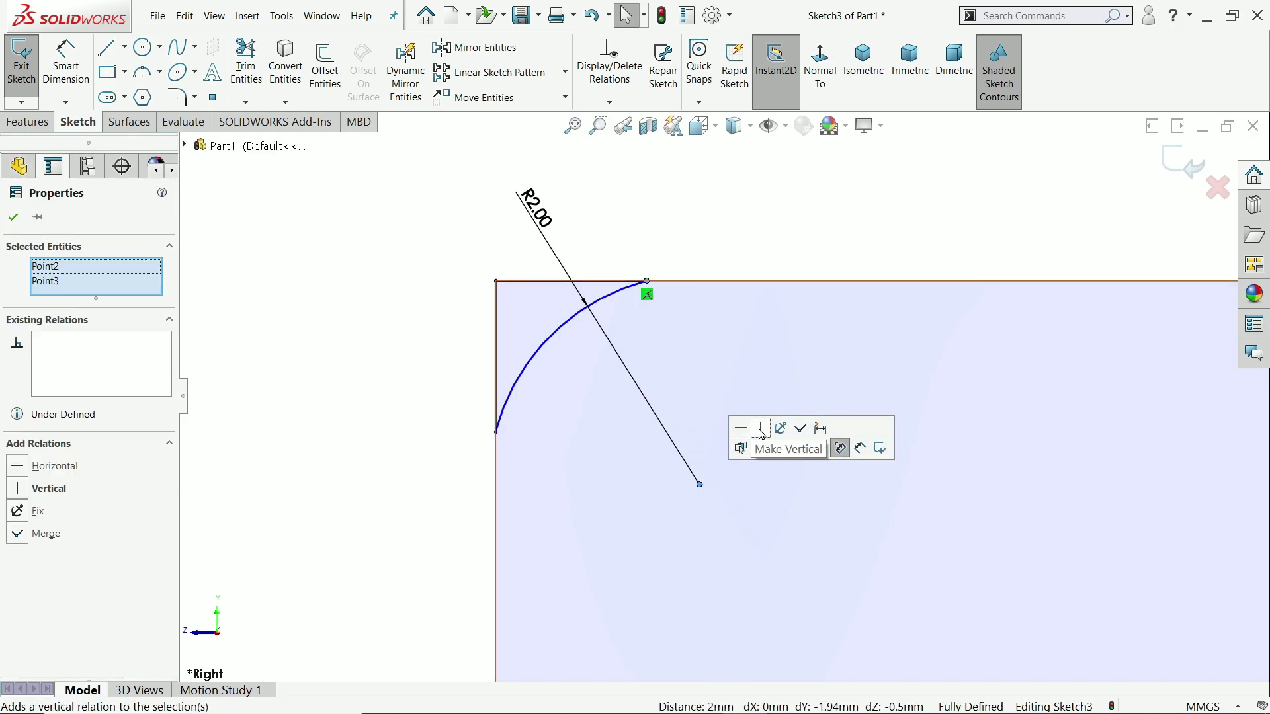
{"action": "left_click", "coordinate": [762, 433]}
{"action": "left_click", "coordinate": [735, 226]}
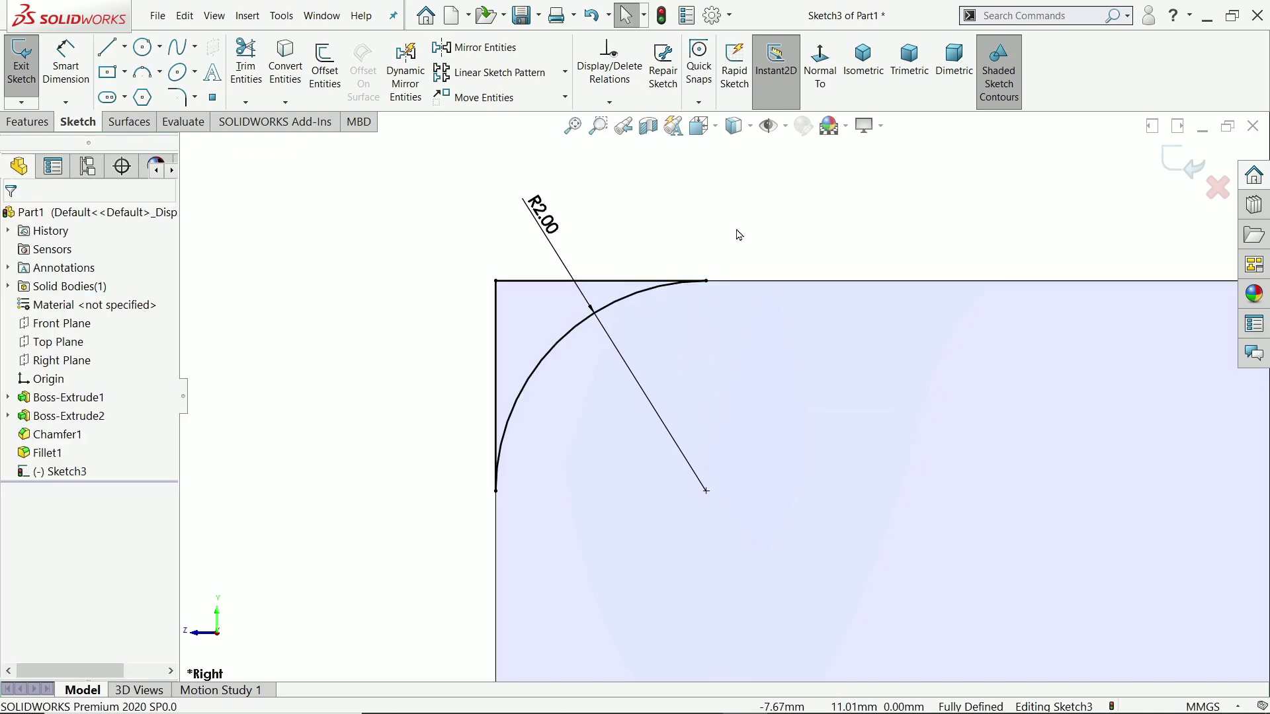
{"action": "left_click", "coordinate": [67, 71]}
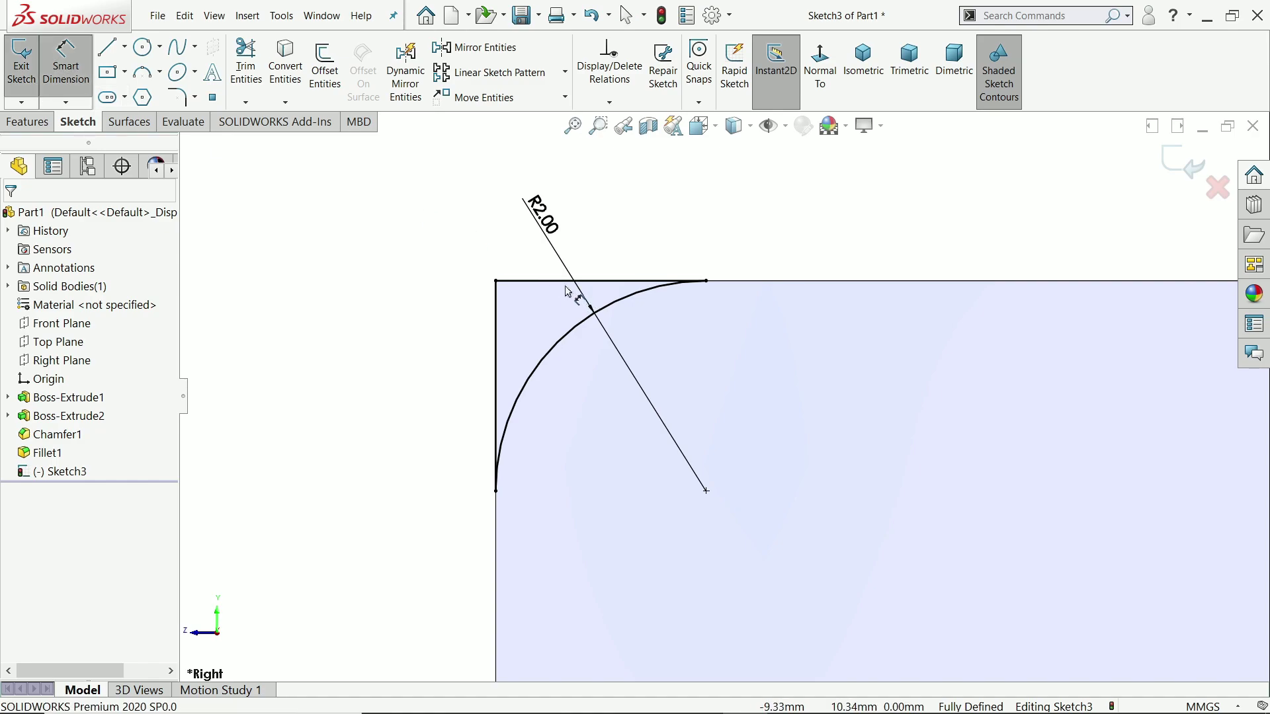
{"action": "left_click", "coordinate": [567, 284]}
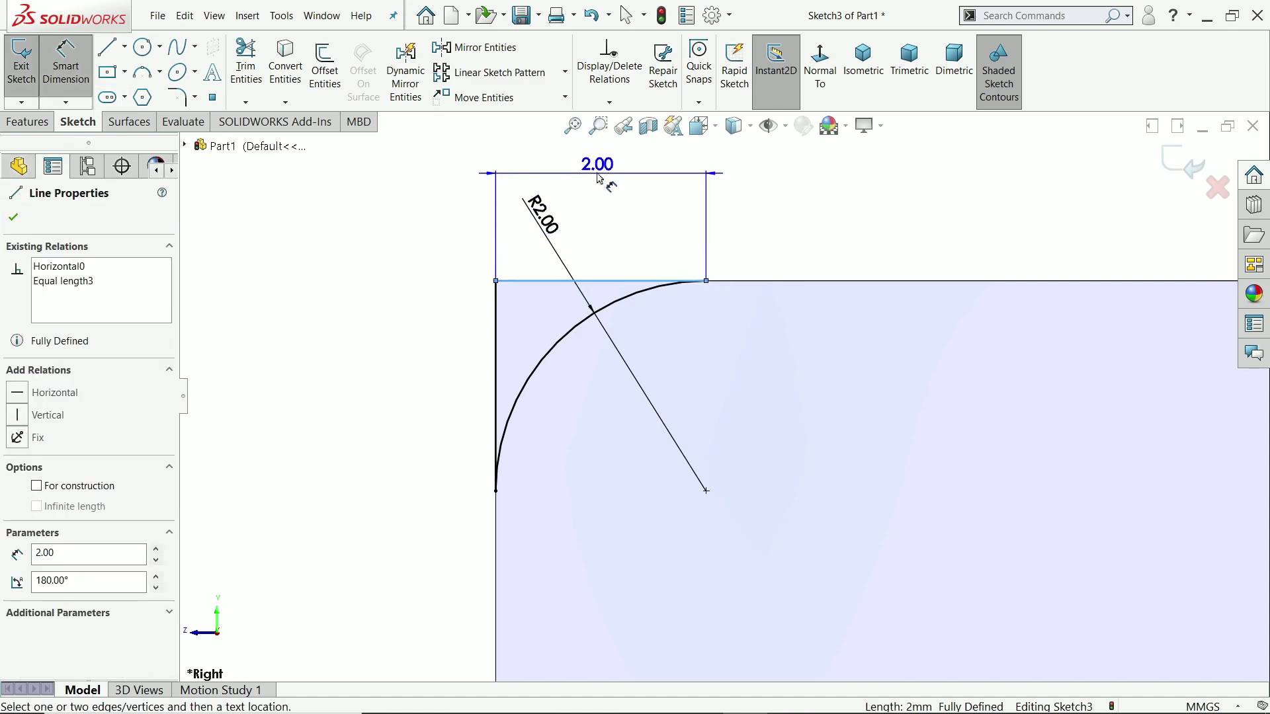
{"action": "left_click", "coordinate": [597, 176]}
{"action": "left_click", "coordinate": [709, 228]}
{"action": "scroll", "coordinate": [775, 419], "scroll_direction": "up", "scroll_amount": 5}
{"action": "scroll", "coordinate": [774, 420], "scroll_direction": "down", "scroll_amount": 1}
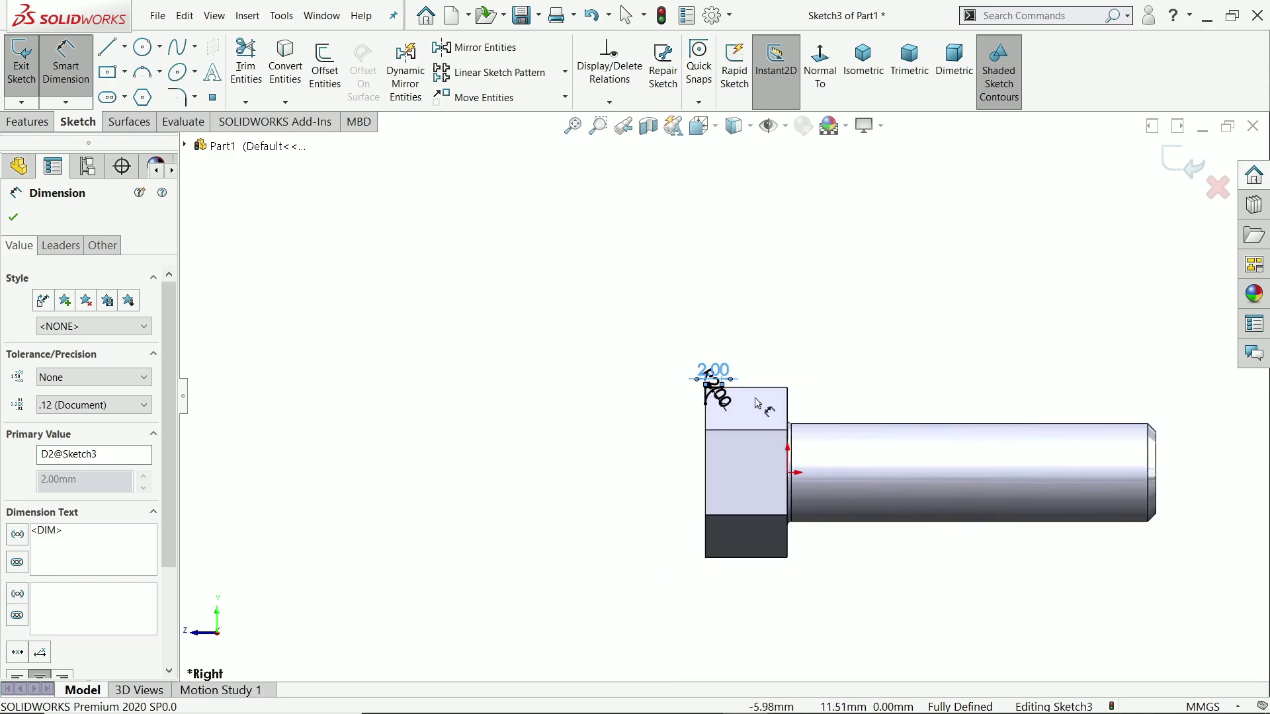
{"action": "scroll", "coordinate": [783, 467], "scroll_direction": "down", "scroll_amount": 3}
Step: Draw a 10 mm horizontal centerline from the origin to the head's left face
{"action": "left_click", "coordinate": [125, 46]}
{"action": "left_click", "coordinate": [141, 94]}
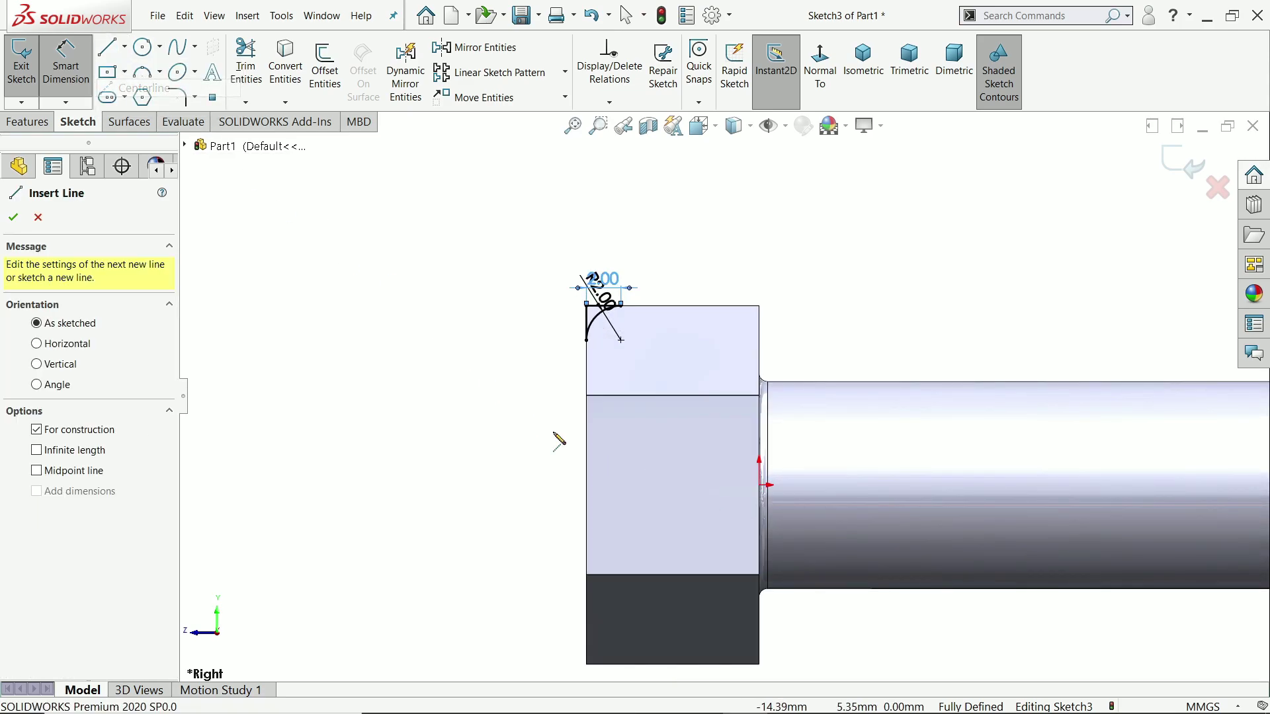
{"action": "left_click", "coordinate": [758, 485]}
{"action": "left_click", "coordinate": [587, 486]}
{"action": "right_click", "coordinate": [588, 492]}
{"action": "left_click", "coordinate": [556, 454]}
{"action": "mouse_move", "coordinate": [926, 248]}
{"action": "middle_mouse_down"}
{"action": "mouse_move", "coordinate": [860, 294]}
{"action": "mouse_move", "coordinate": [810, 366]}
{"action": "middle_mouse_up"}
{"action": "scroll", "coordinate": [810, 365], "scroll_direction": "down", "scroll_amount": 1}
{"action": "scroll", "coordinate": [811, 365], "scroll_direction": "down", "scroll_amount": 2}
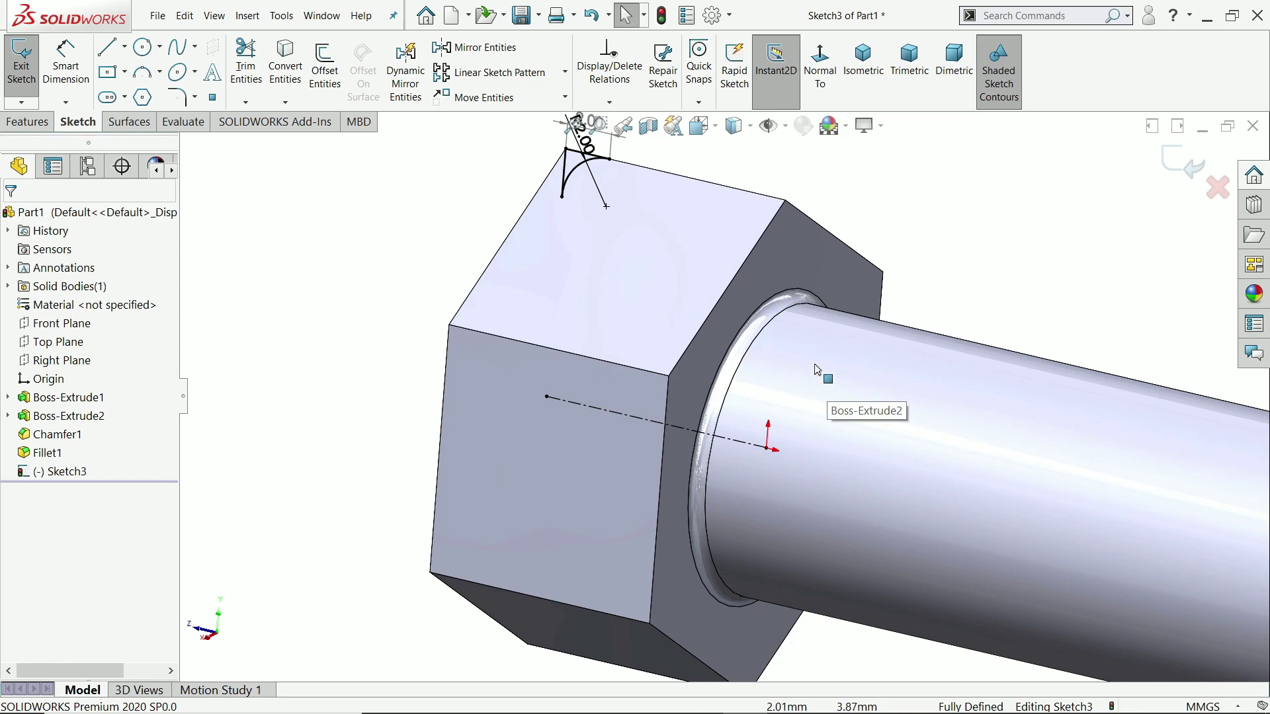
Step: Revolve-cut the arc profile 360° about the centerline to round the hex head's corners
{"action": "left_click", "coordinate": [27, 121]}
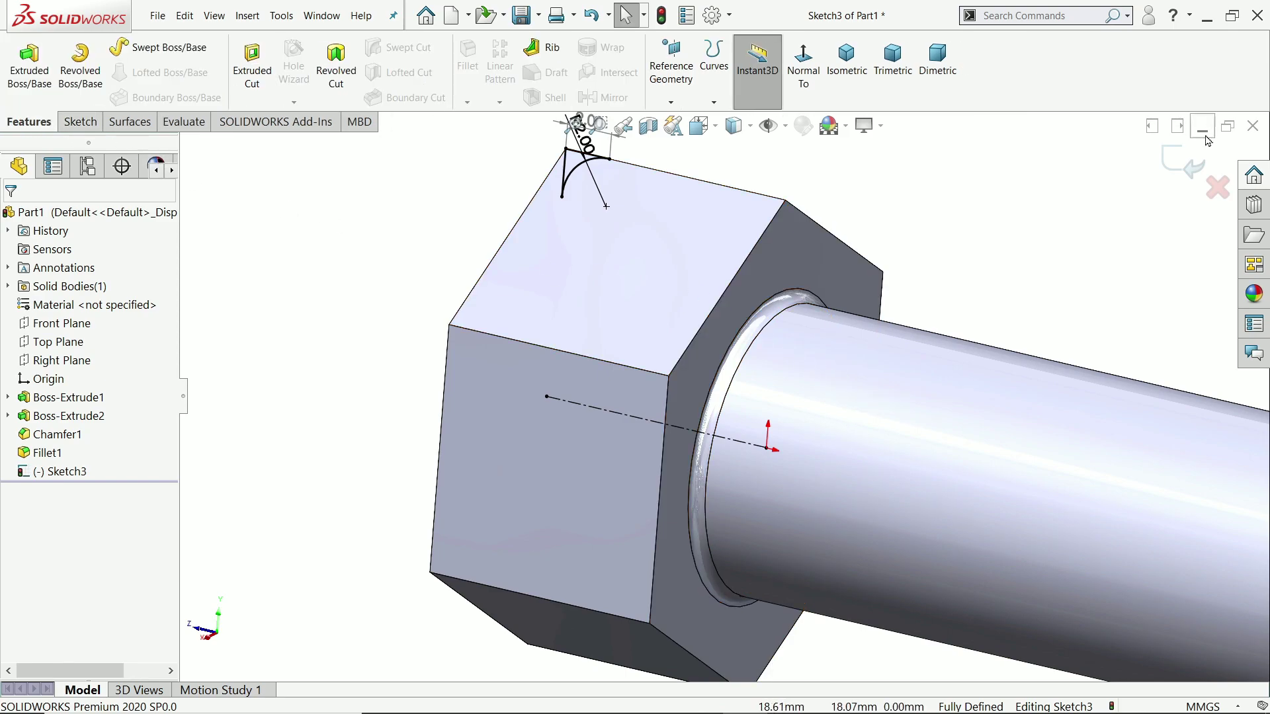
{"action": "left_click", "coordinate": [1195, 158]}
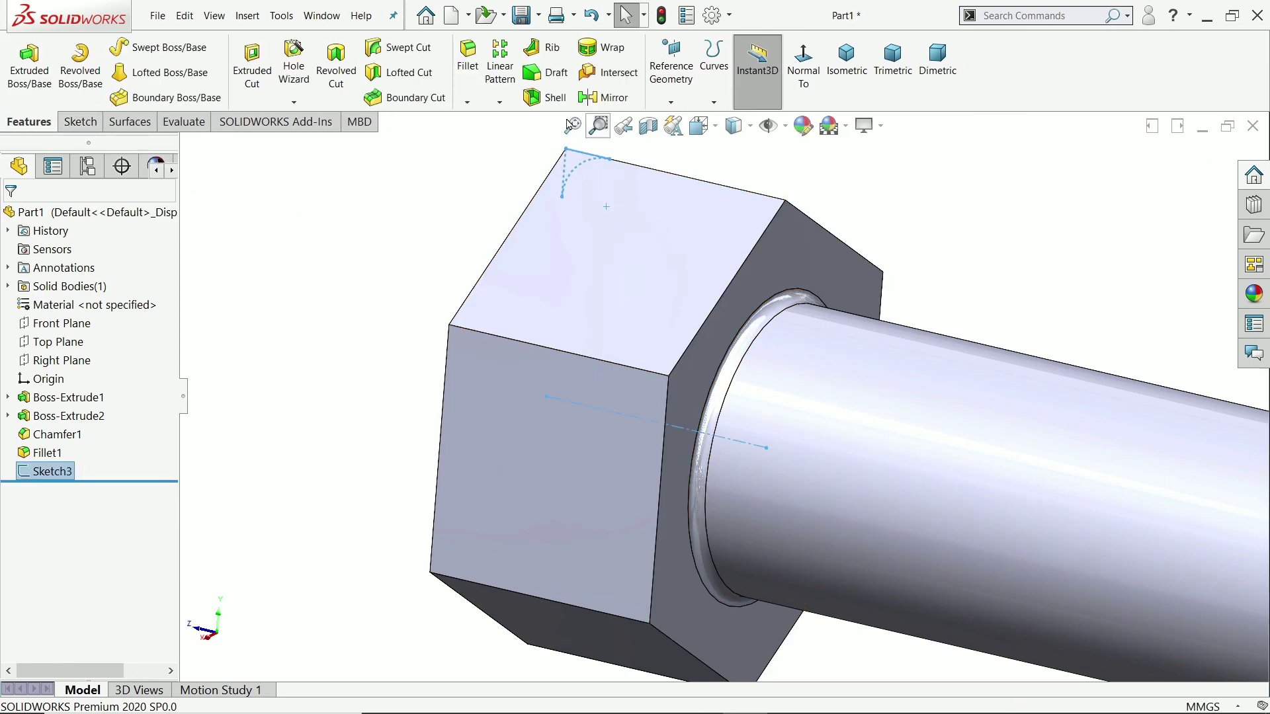
{"action": "left_click", "coordinate": [337, 62]}
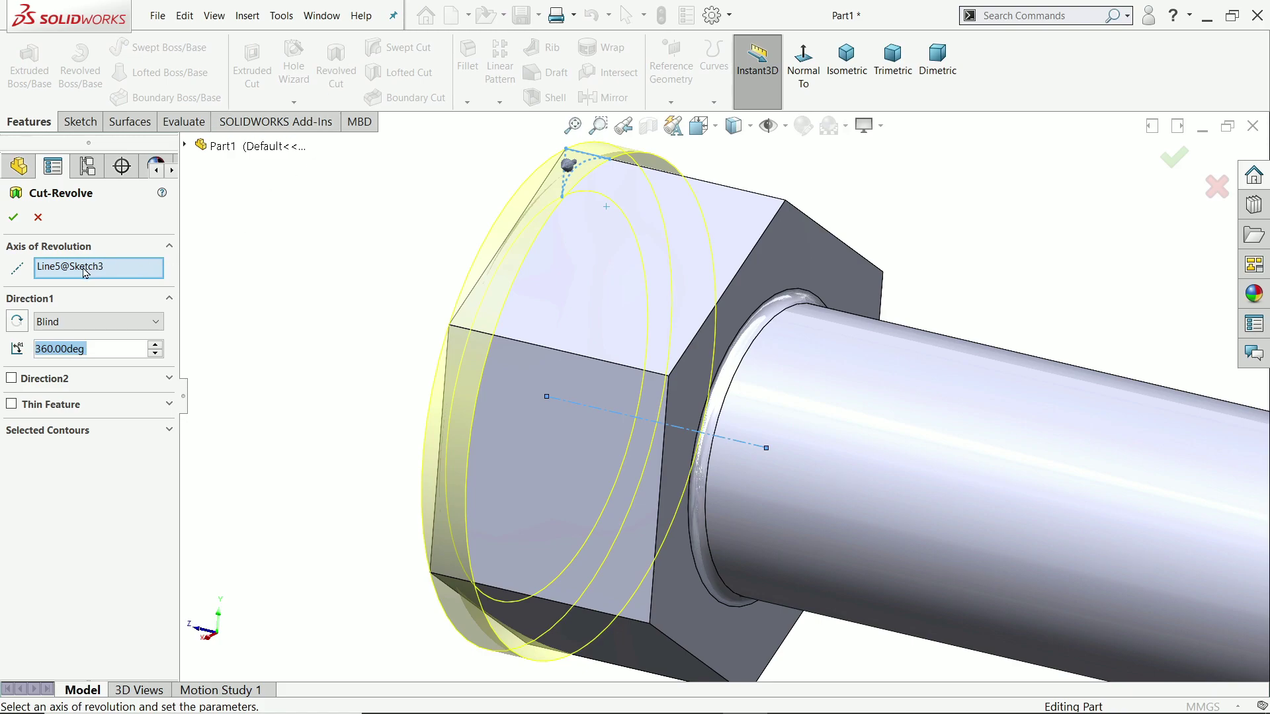
{"action": "left_click", "coordinate": [51, 272]}
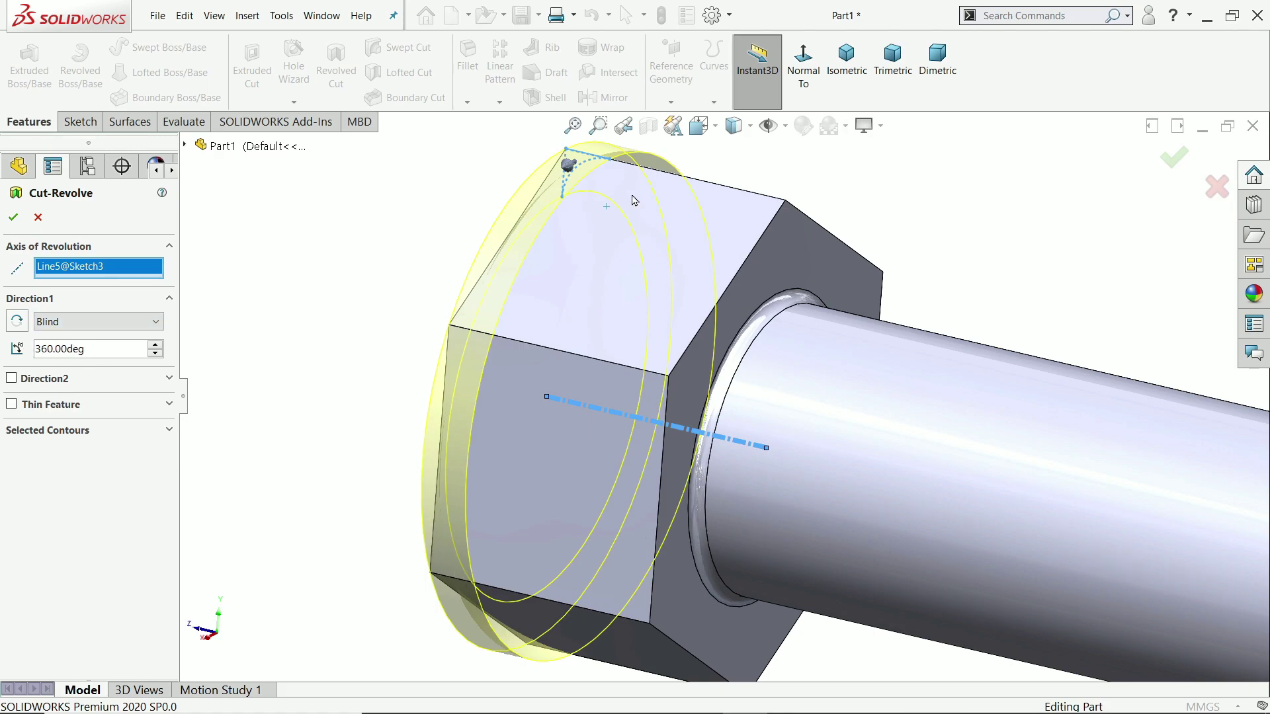
{"action": "left_click", "coordinate": [13, 217]}
{"action": "mouse_move", "coordinate": [269, 341]}
{"action": "middle_mouse_down"}
{"action": "mouse_move", "coordinate": [403, 332]}
{"action": "mouse_move", "coordinate": [426, 227]}
{"action": "mouse_move", "coordinate": [439, 218]}
{"action": "mouse_move", "coordinate": [511, 261]}
{"action": "middle_mouse_up"}
{"action": "scroll", "coordinate": [555, 440], "scroll_direction": "up", "scroll_amount": 5}
{"action": "scroll", "coordinate": [556, 439], "scroll_direction": "down", "scroll_amount": 3}
{"action": "mouse_move", "coordinate": [556, 440]}
{"action": "middle_mouse_down"}
{"action": "mouse_move", "coordinate": [658, 415]}
{"action": "mouse_move", "coordinate": [513, 347]}
{"action": "middle_mouse_up"}
Step: Sketch a fully defined Ø15.75 mm circle centred on the head's round end face
{"action": "left_click", "coordinate": [467, 292]}
{"action": "left_click", "coordinate": [535, 268]}
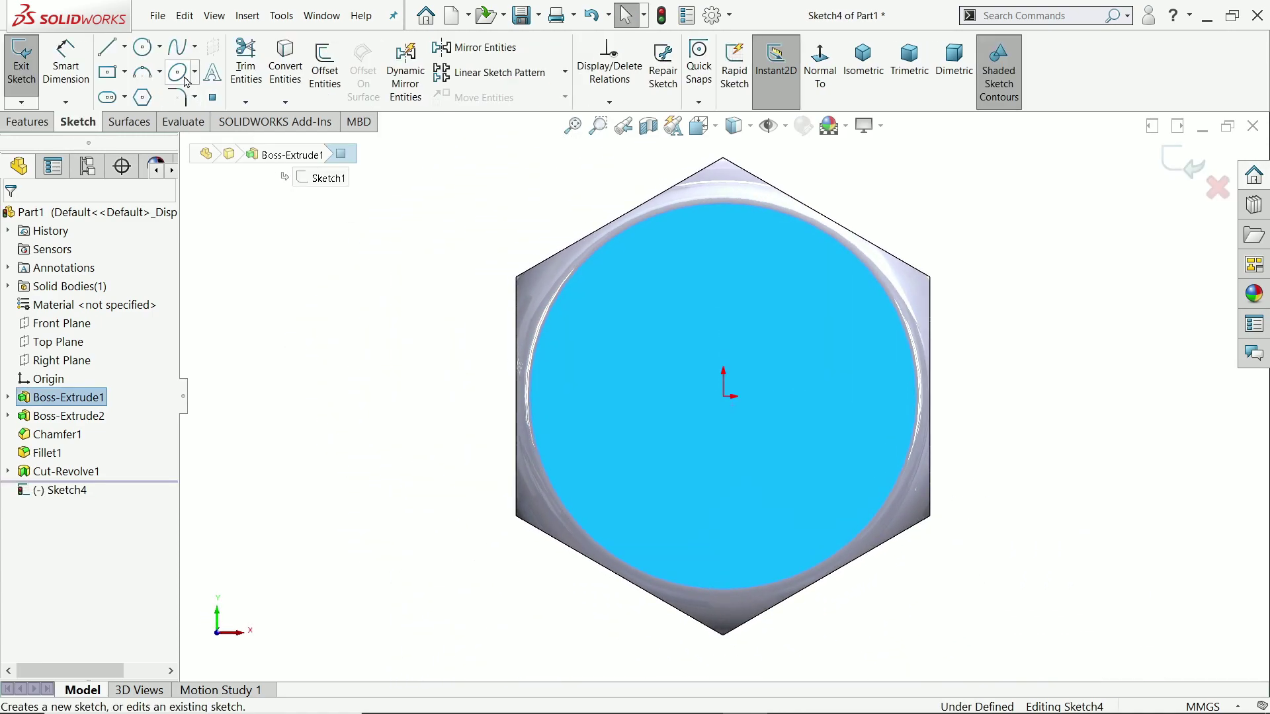
{"action": "left_click", "coordinate": [142, 46]}
{"action": "left_click", "coordinate": [725, 398]}
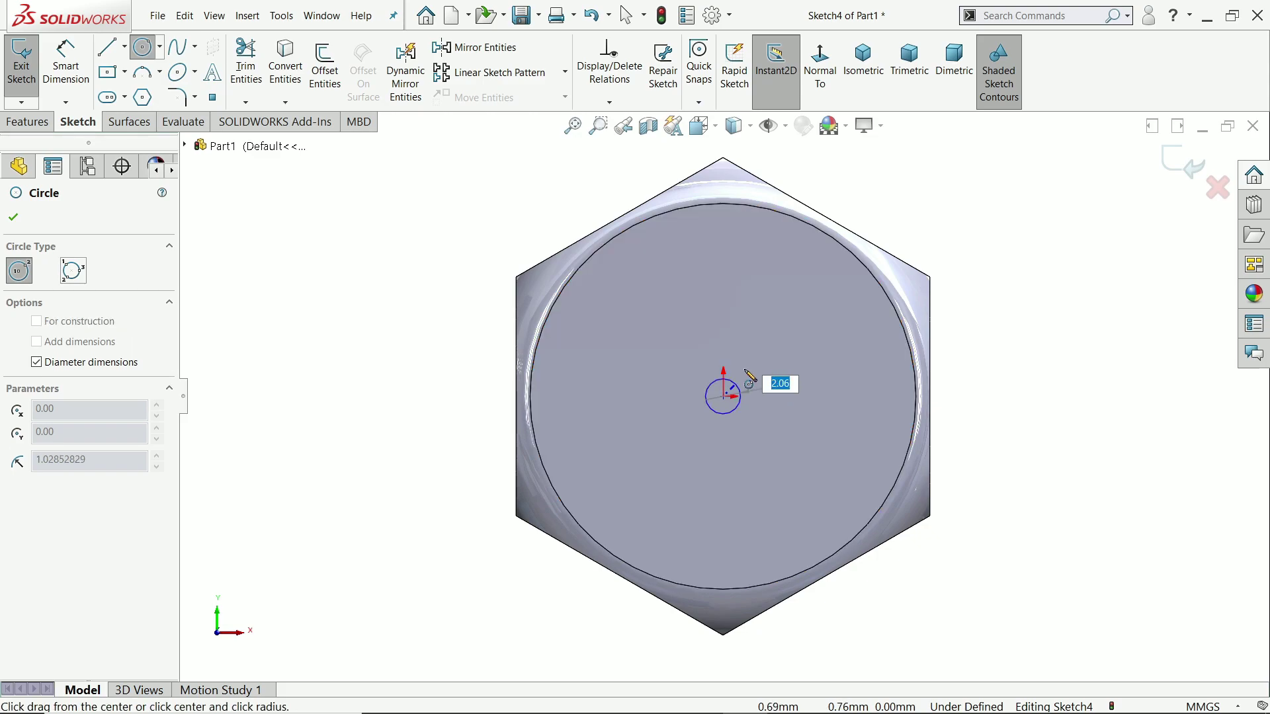
{"action": "type", "text": "15.75"}
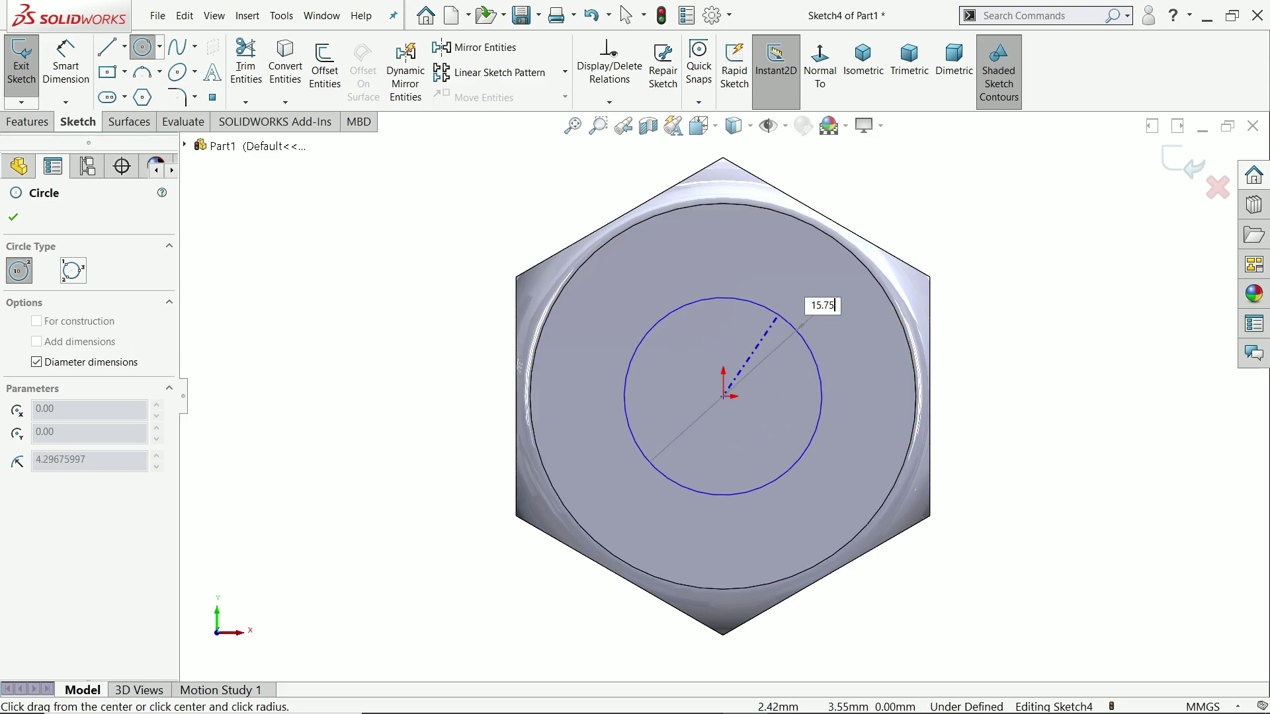
{"action": "key", "text": "Return"}
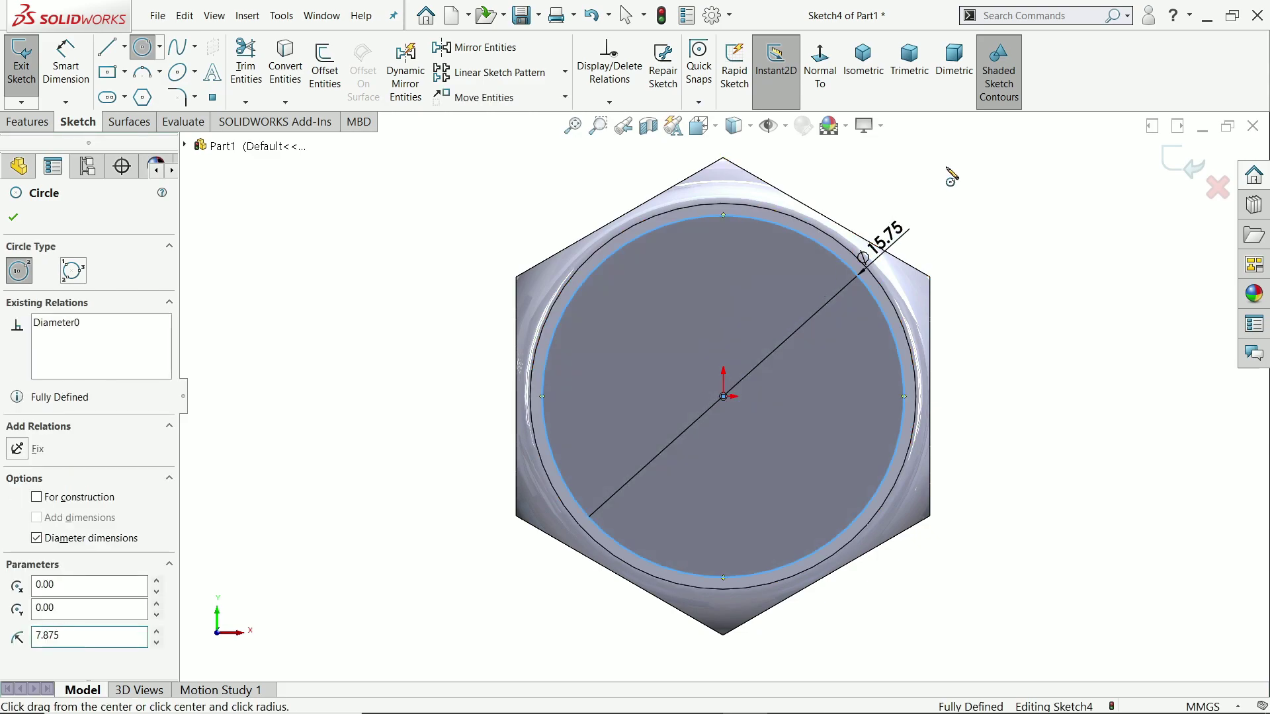
{"action": "right_click", "coordinate": [950, 176]}
{"action": "left_click", "coordinate": [974, 181]}
{"action": "key", "text": "ctrl+shift+z"}
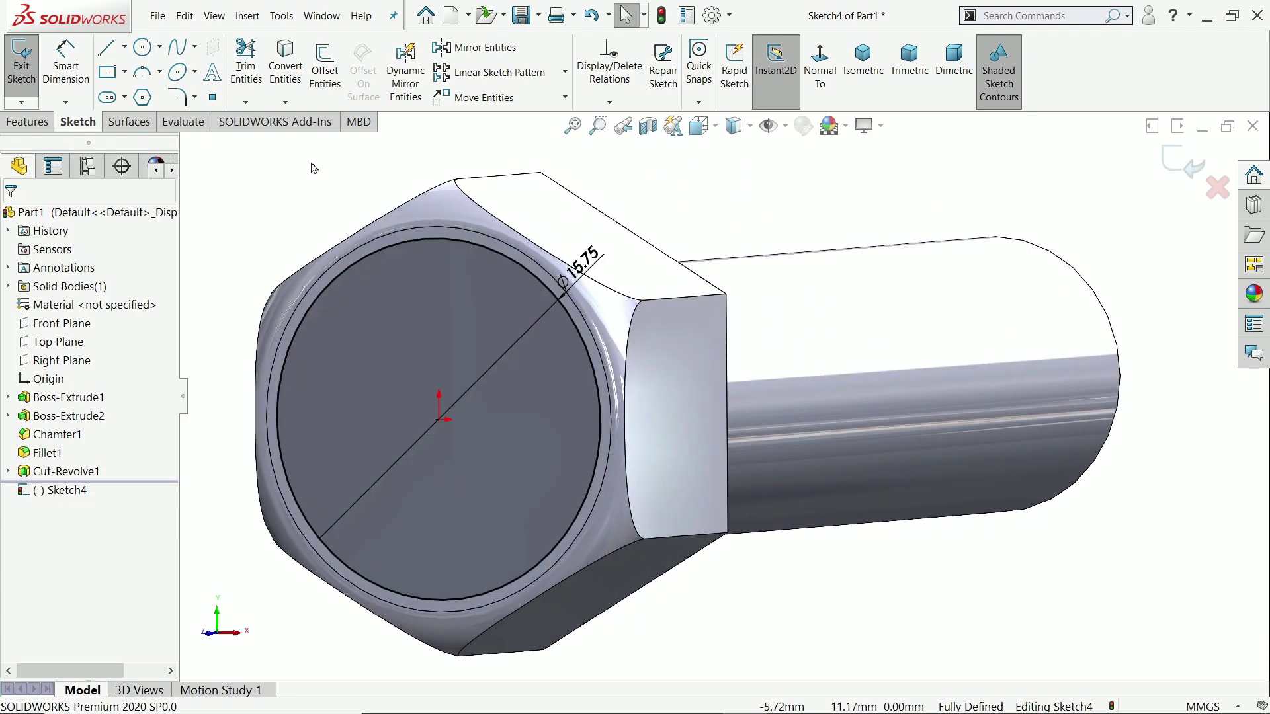
Step: Extrude-cut the Ø15.75 circle 2 mm blind into the head's end face
{"action": "left_click", "coordinate": [42, 128]}
{"action": "left_click", "coordinate": [252, 69]}
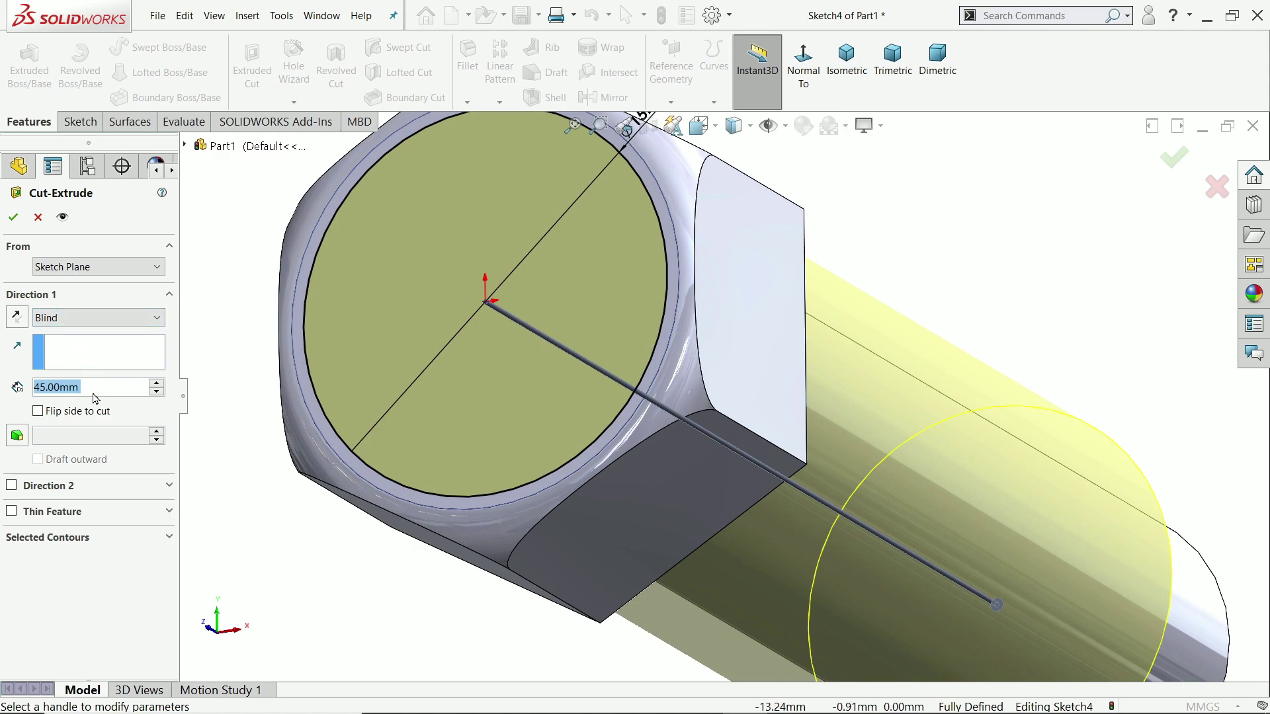
{"action": "type", "text": "2"}
{"action": "key", "text": "Return"}
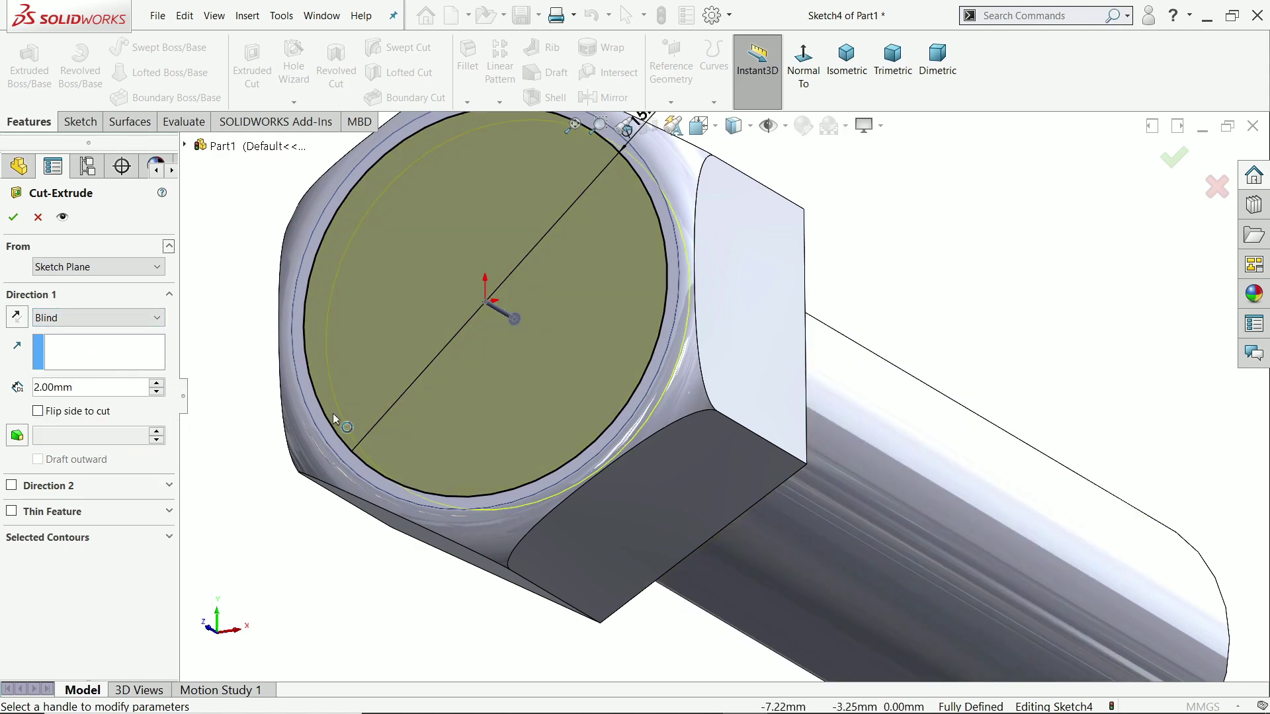
{"action": "middle_click_drag", "start_coordinate": [346, 431], "coordinate": [342, 370]}
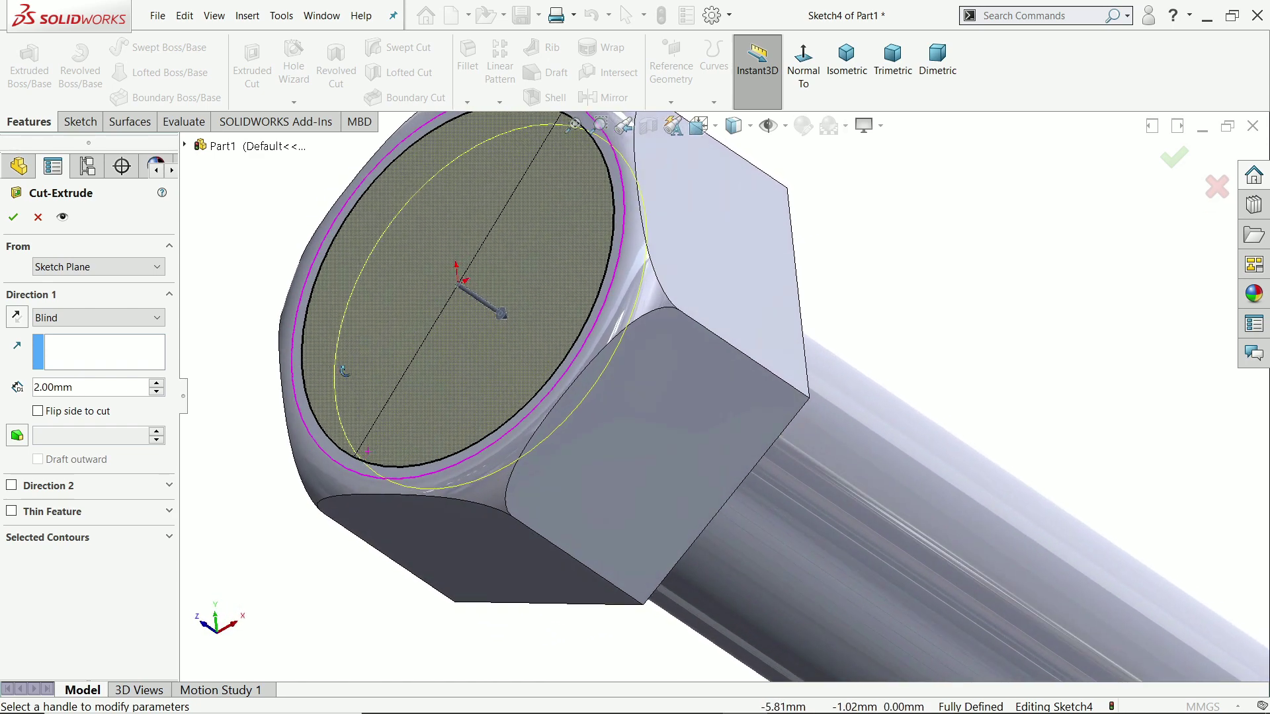
{"action": "left_click", "coordinate": [13, 217]}
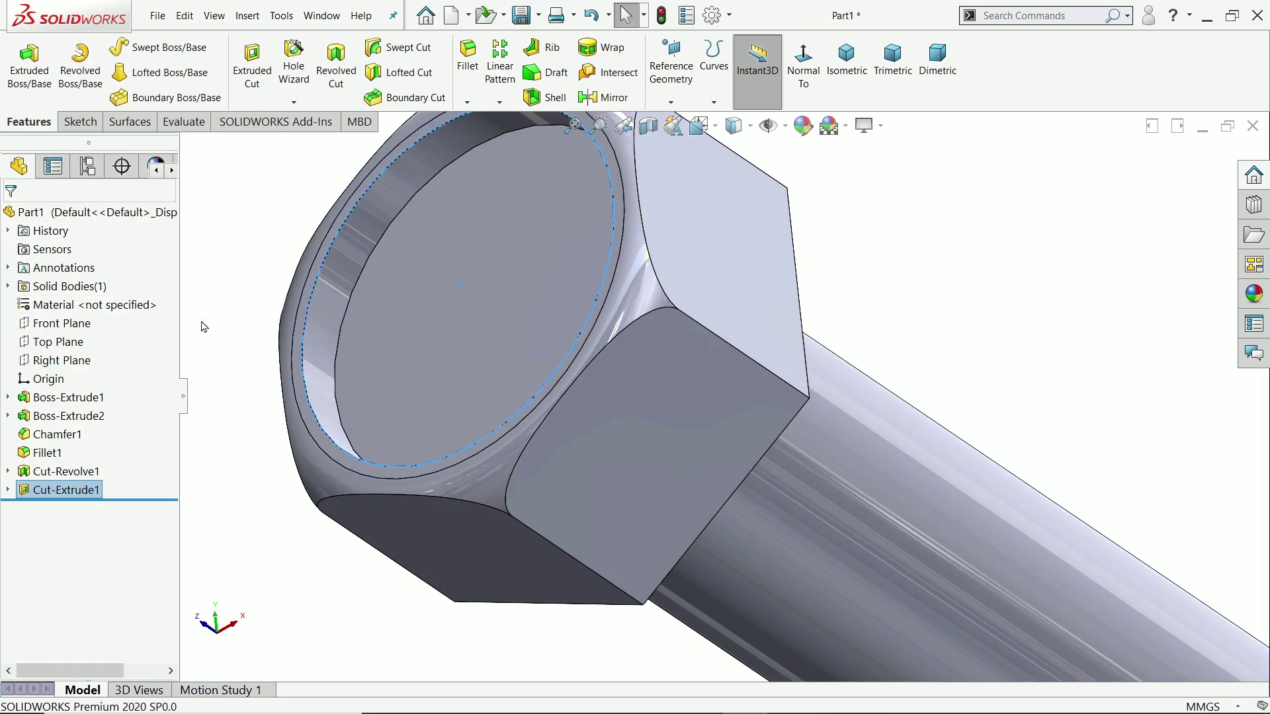
Step: Round the recess rim edge with a 2 mm radius fillet
{"action": "middle_click_drag", "start_coordinate": [204, 326], "coordinate": [225, 300]}
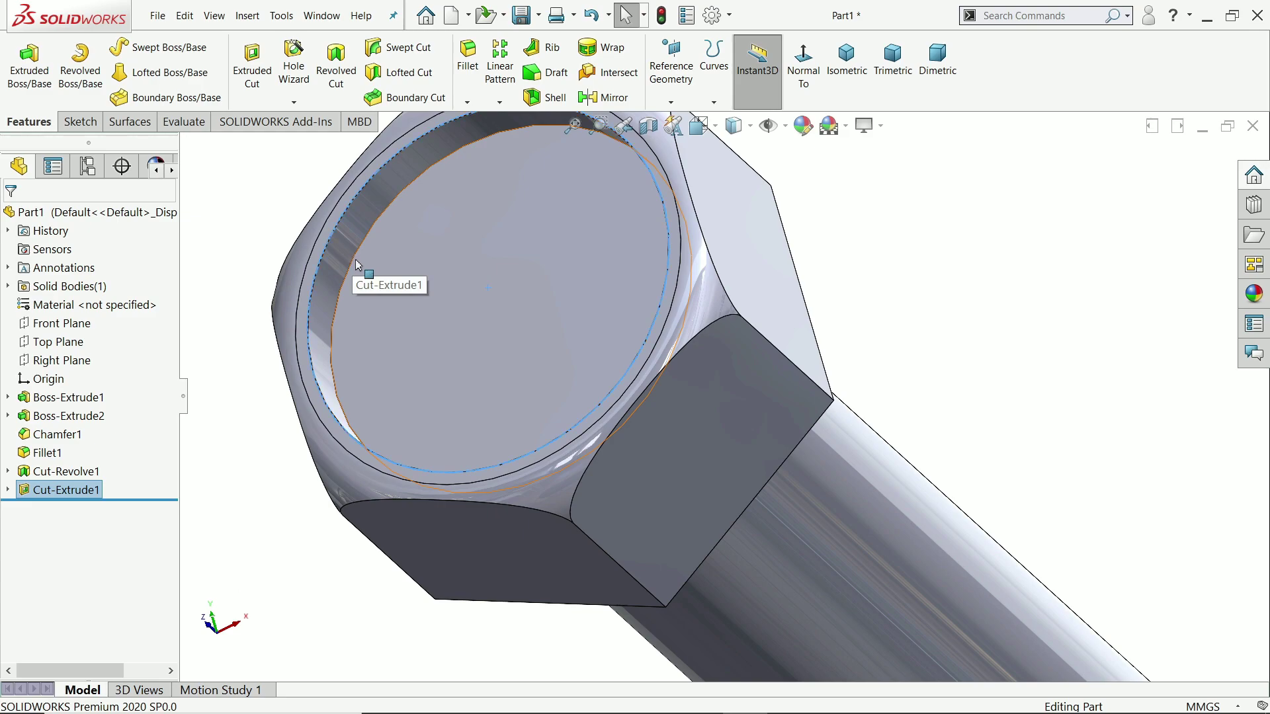
{"action": "left_click", "coordinate": [356, 265]}
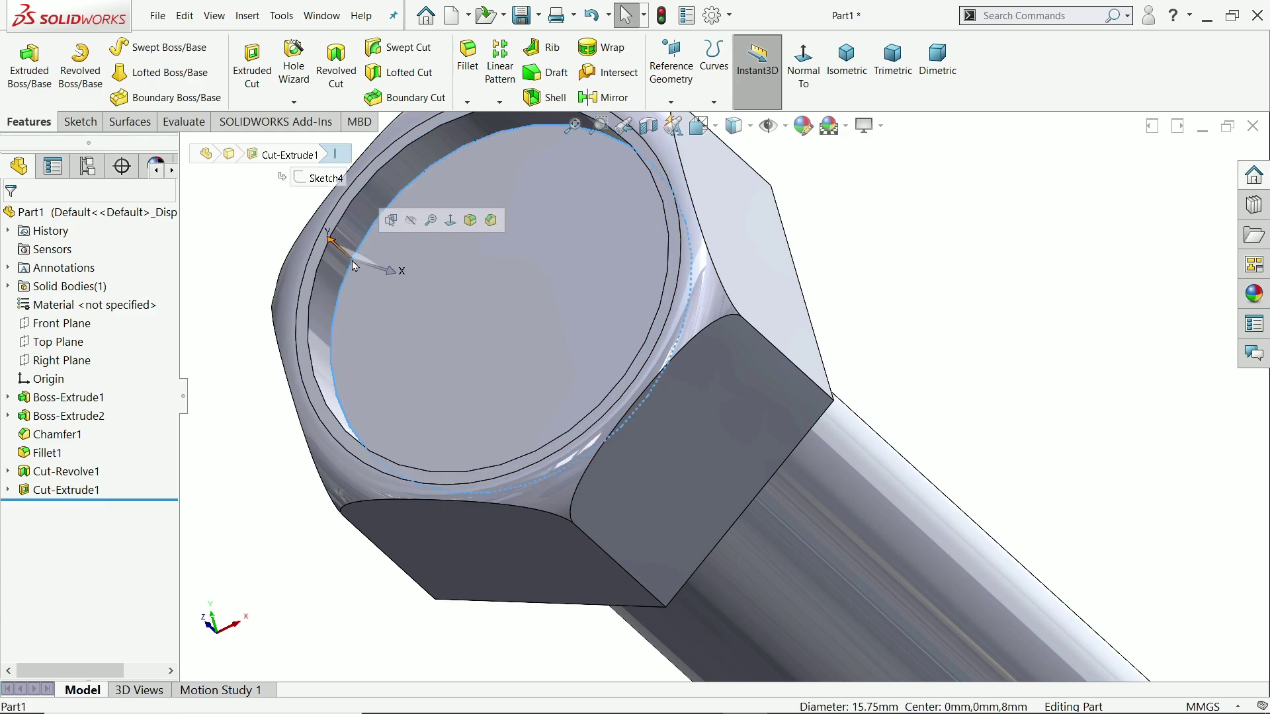
{"action": "left_click", "coordinate": [471, 220]}
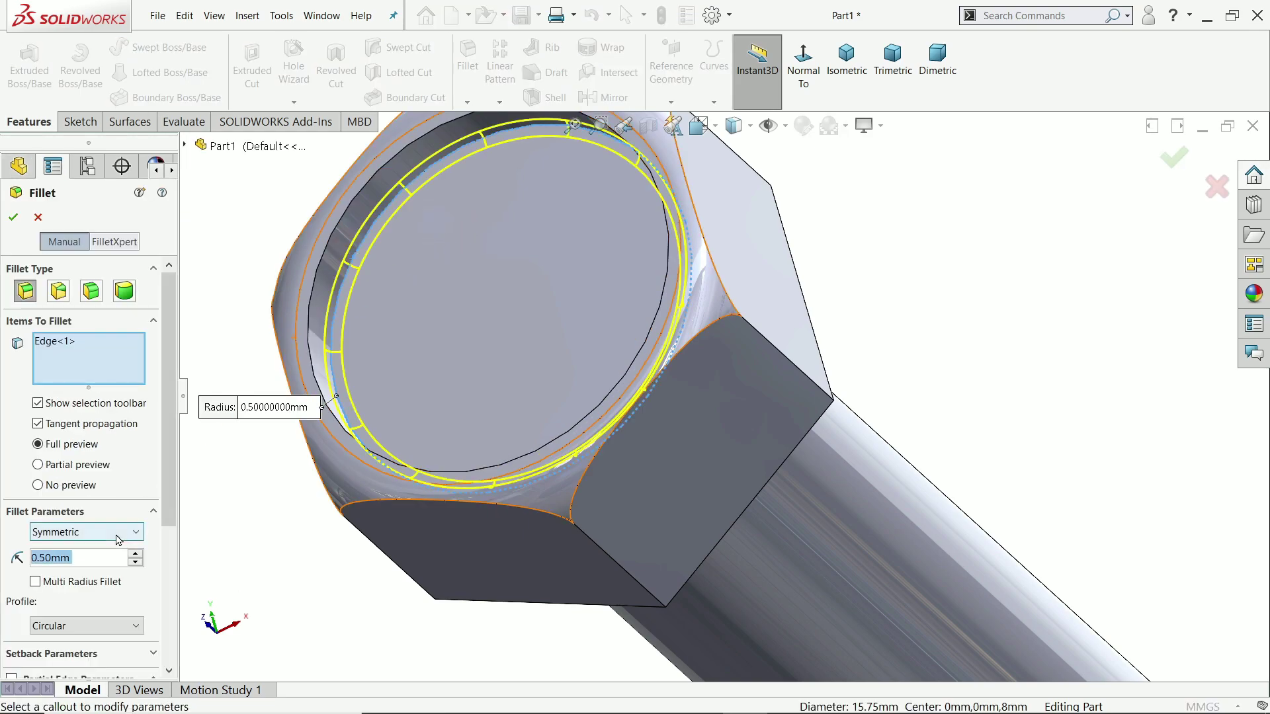
{"action": "type", "text": "2"}
{"action": "key", "text": "Return"}
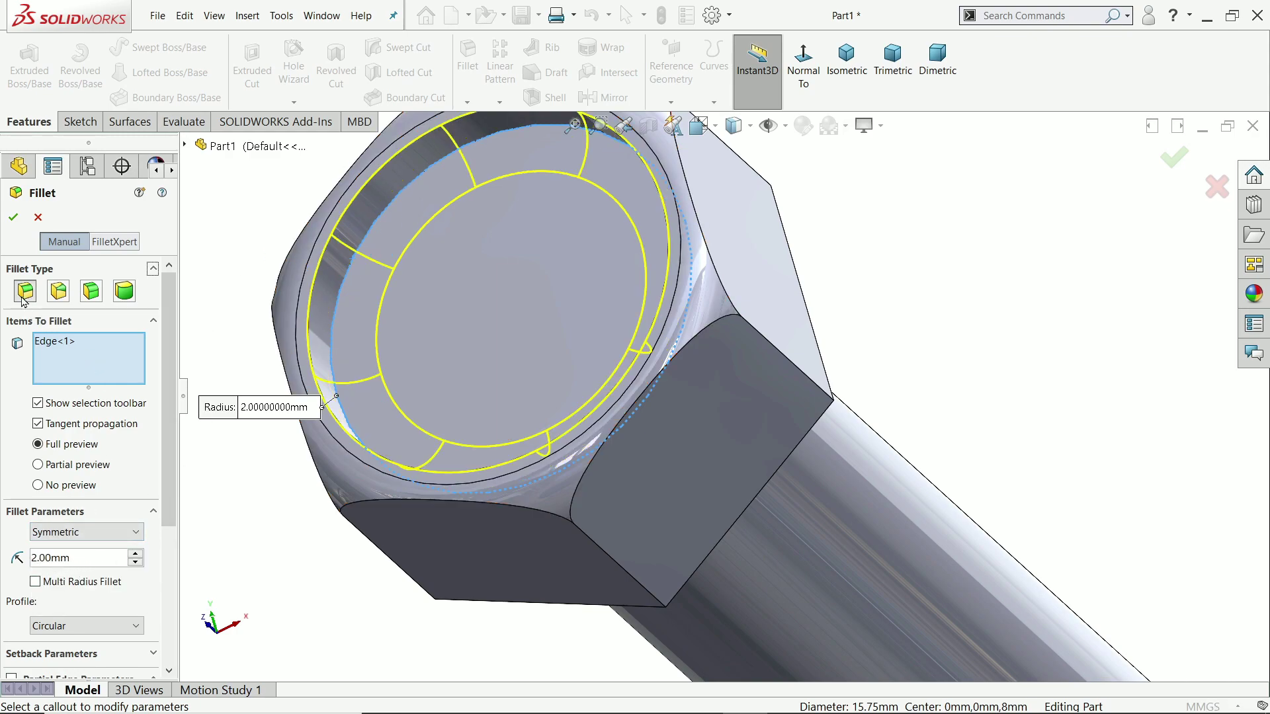
{"action": "left_click", "coordinate": [14, 217]}
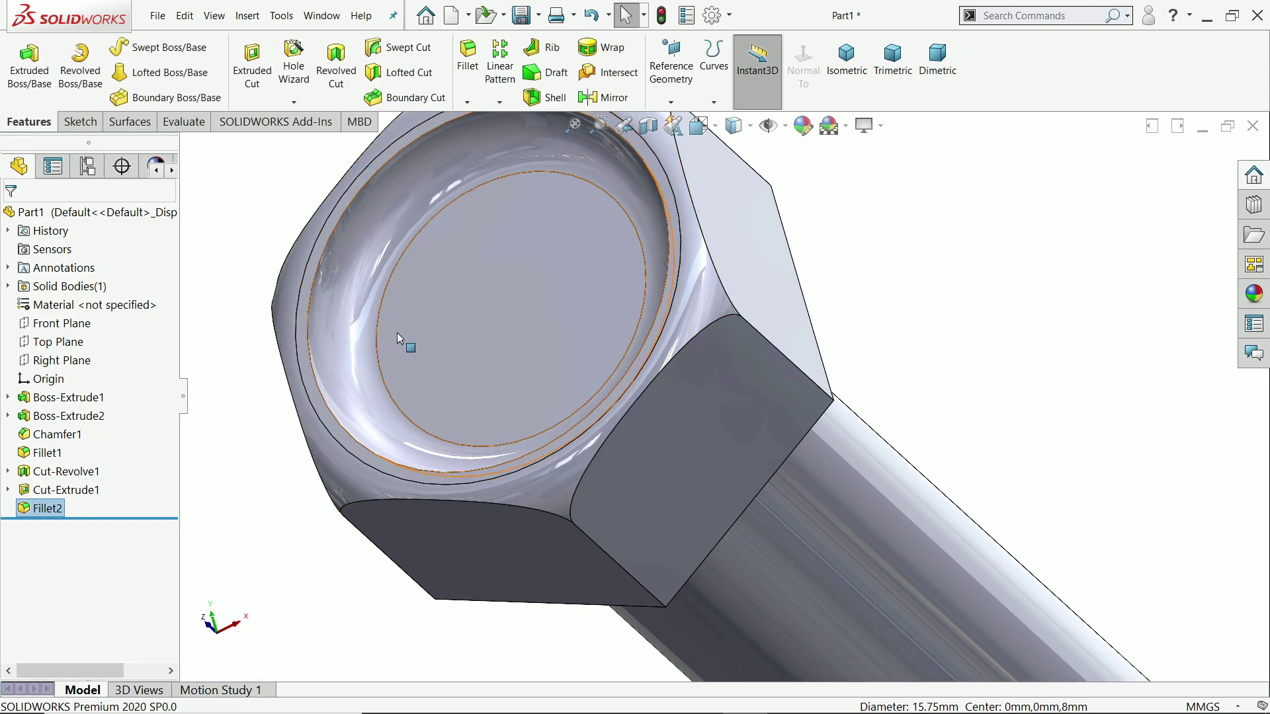
{"action": "mouse_move", "coordinate": [408, 342]}
{"action": "middle_mouse_down"}
{"action": "mouse_move", "coordinate": [335, 248]}
{"action": "mouse_move", "coordinate": [416, 337]}
{"action": "middle_mouse_up"}
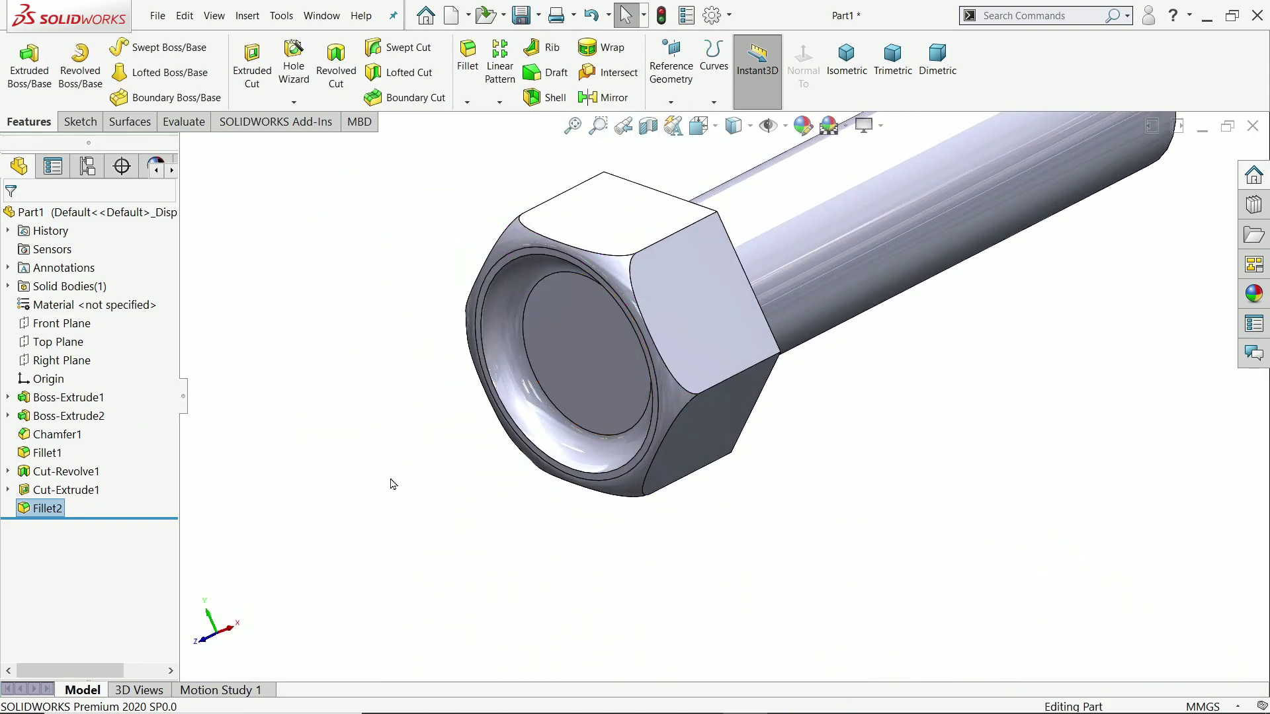
{"action": "scroll", "coordinate": [871, 361], "scroll_direction": "up", "scroll_amount": 3}
{"action": "scroll", "coordinate": [872, 362], "scroll_direction": "down", "scroll_amount": 3}
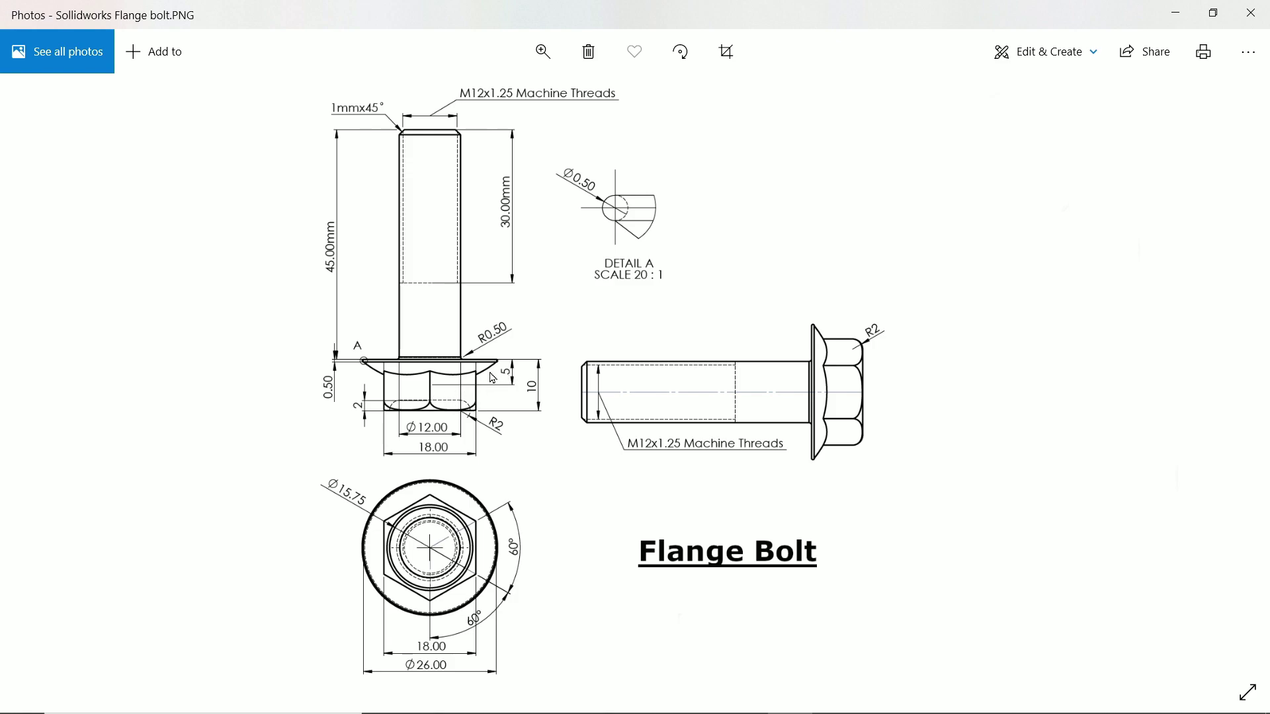
Step: Zoom and pan the drawing in Photos to review head and thread dimensions, then minimize it
{"action": "left_click", "coordinate": [543, 52]}
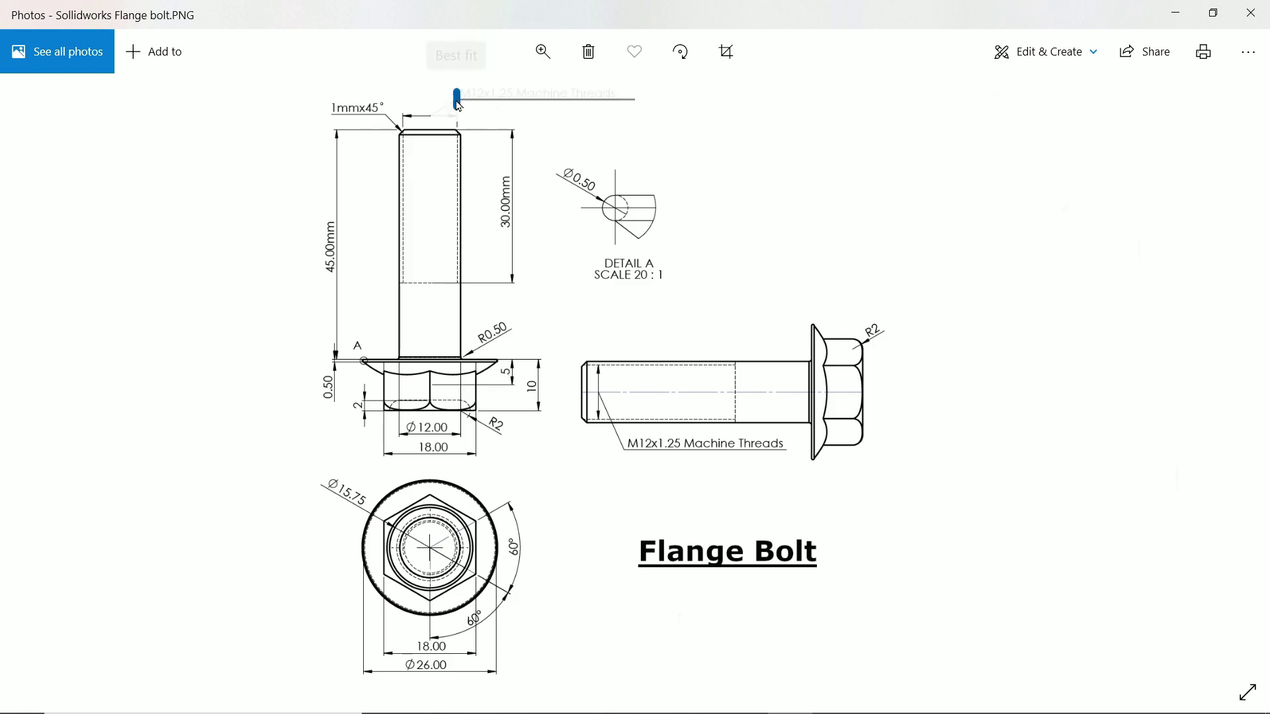
{"action": "left_click_drag", "start_coordinate": [455, 99], "coordinate": [518, 100]}
{"action": "left_click_drag", "start_coordinate": [251, 394], "coordinate": [598, 394]}
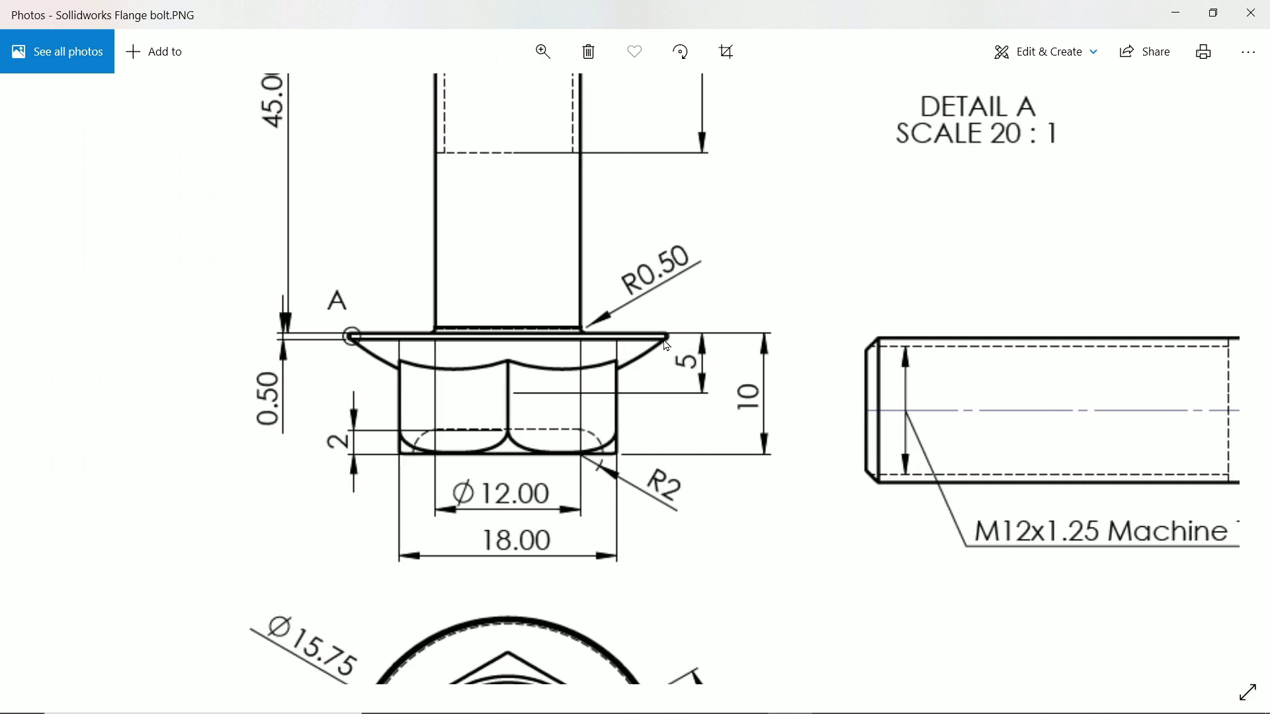
{"action": "scroll", "coordinate": [479, 421], "scroll_direction": "down", "scroll_amount": 3}
{"action": "scroll", "coordinate": [527, 452], "scroll_direction": "down", "scroll_amount": 3}
{"action": "scroll", "coordinate": [549, 268], "scroll_direction": "down", "scroll_amount": 1}
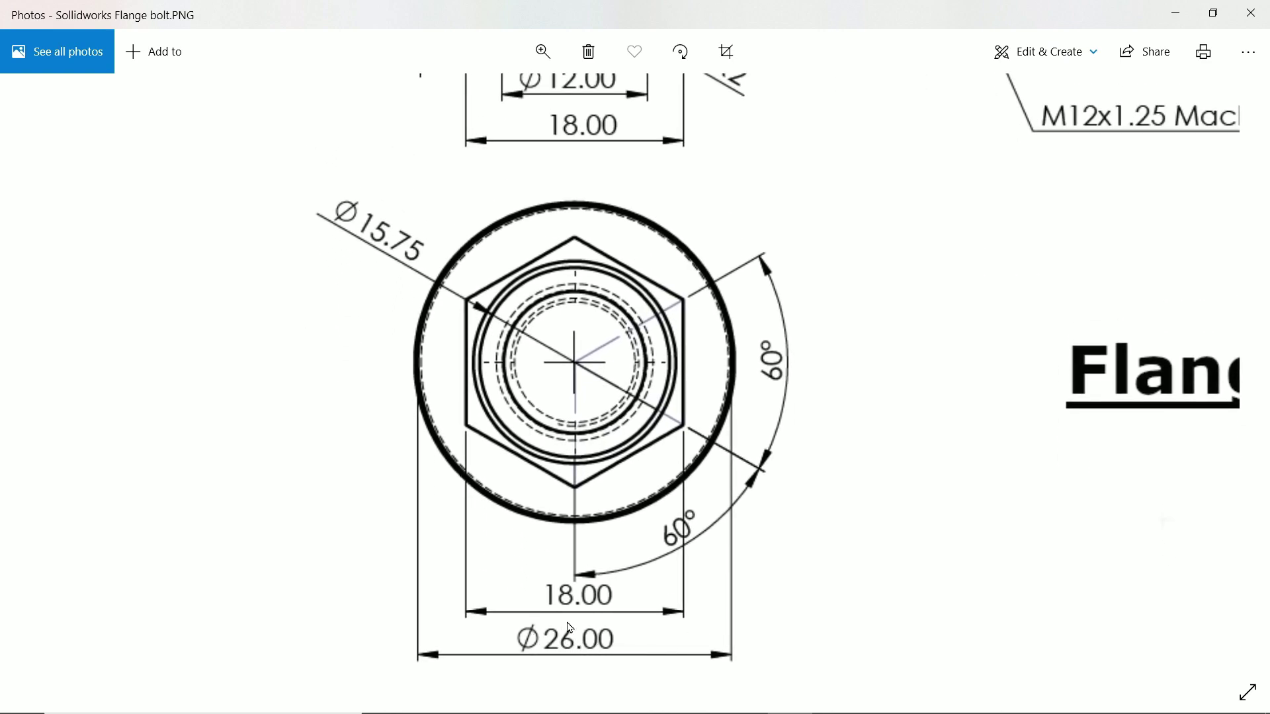
{"action": "scroll", "coordinate": [554, 364], "scroll_direction": "up", "scroll_amount": 1}
{"action": "scroll", "coordinate": [733, 283], "scroll_direction": "up", "scroll_amount": 1}
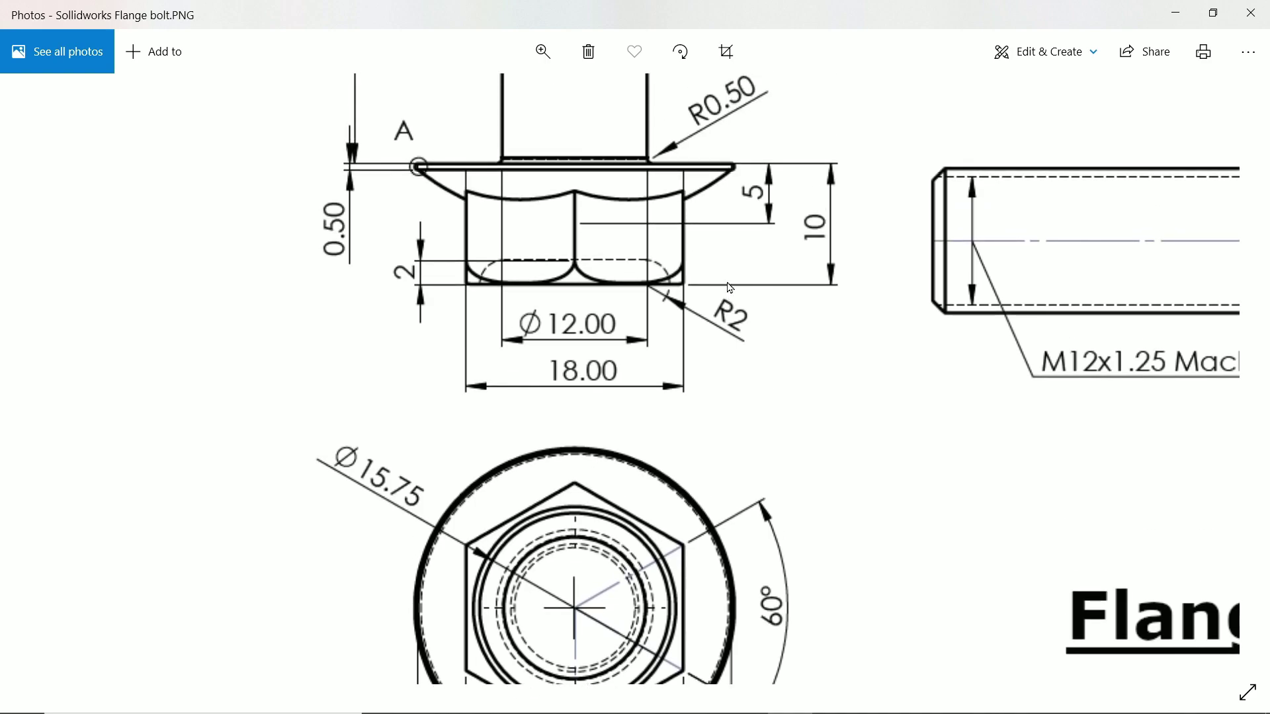
{"action": "scroll", "coordinate": [734, 282], "scroll_direction": "up", "scroll_amount": 1}
{"action": "scroll", "coordinate": [655, 439], "scroll_direction": "up", "scroll_amount": 1}
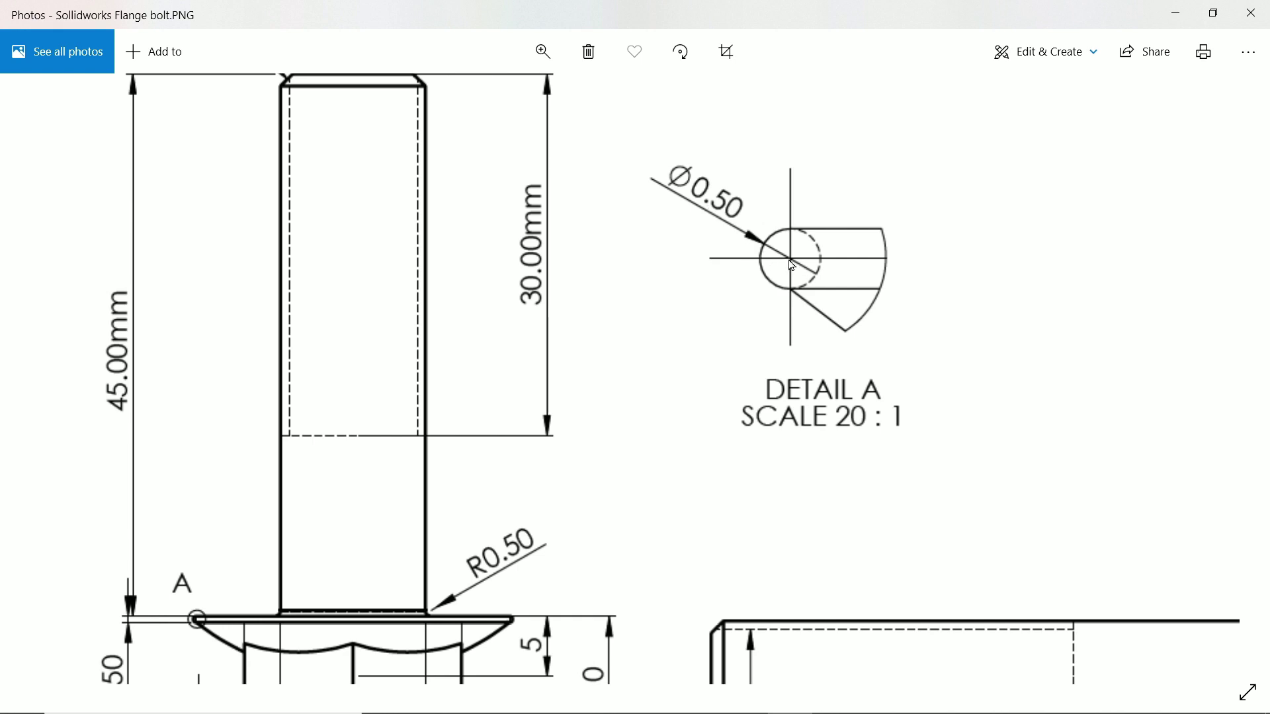
{"action": "left_click_drag", "start_coordinate": [729, 323], "coordinate": [797, 93]}
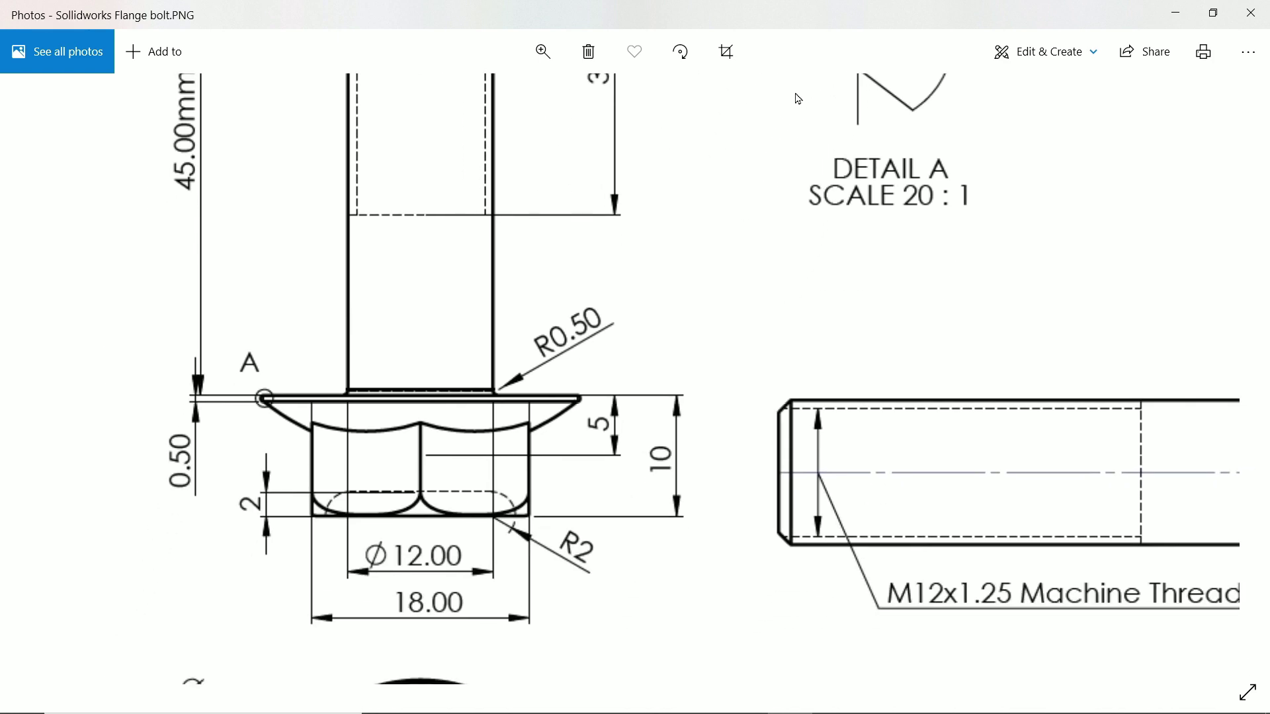
{"action": "left_click_drag", "start_coordinate": [678, 331], "coordinate": [714, 233]}
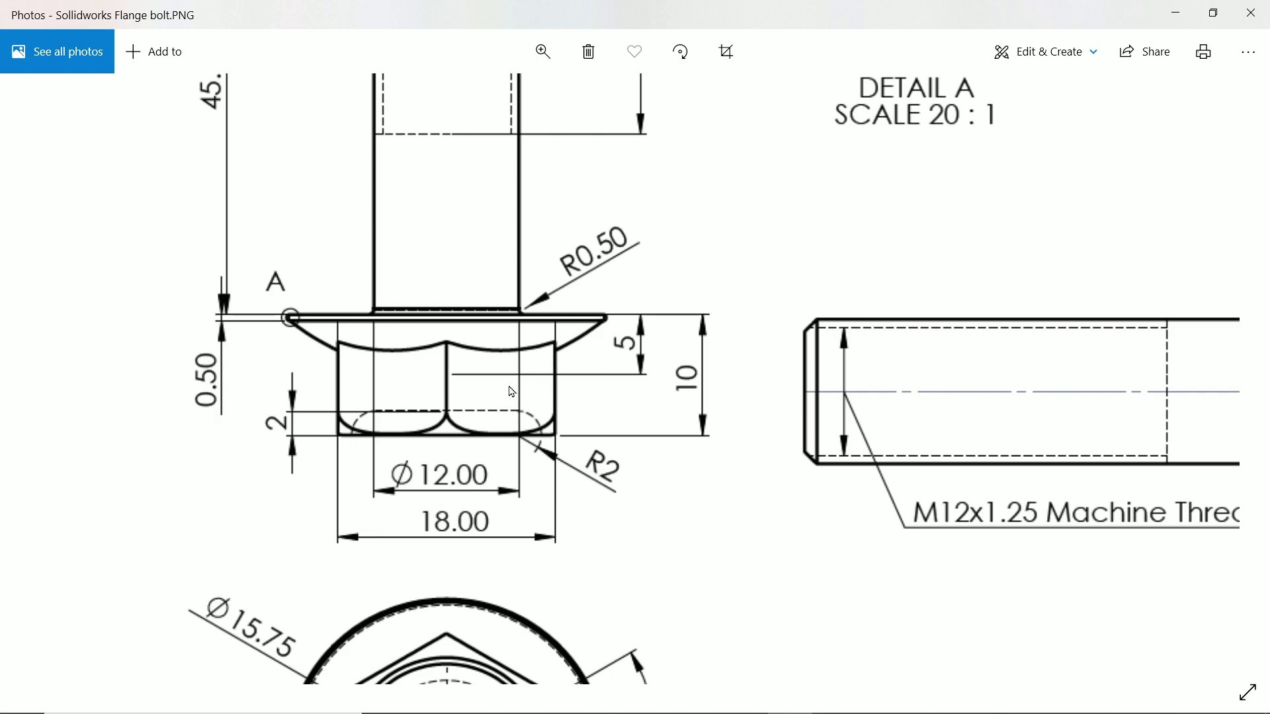
{"action": "left_click", "coordinate": [1176, 18]}
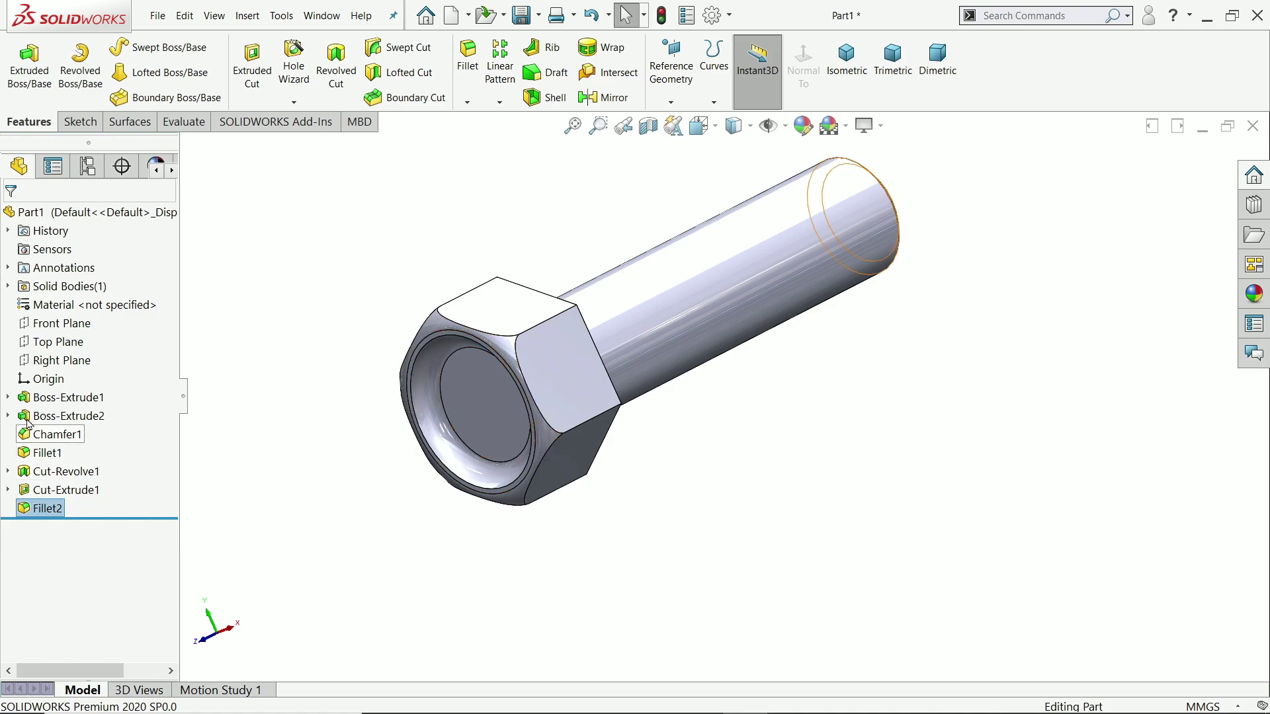
Step: Start a new sketch on the Top Plane
{"action": "left_click", "coordinate": [50, 342]}
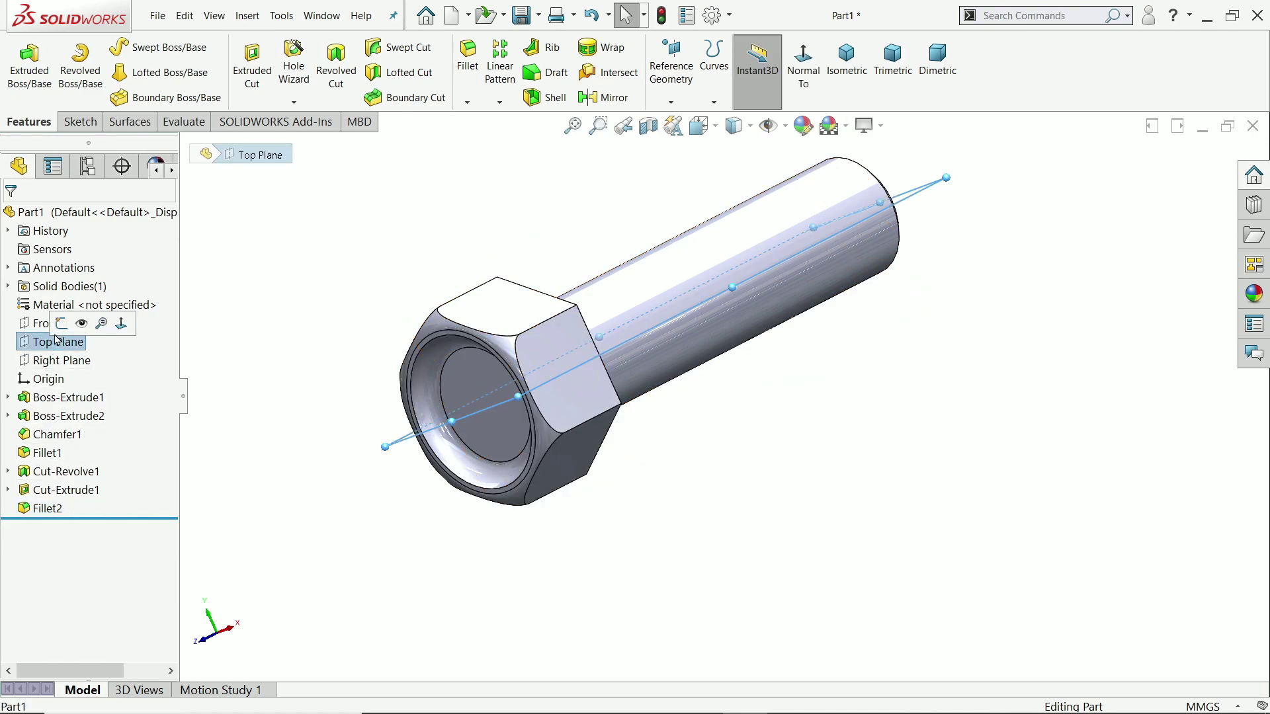
{"action": "left_click", "coordinate": [61, 328]}
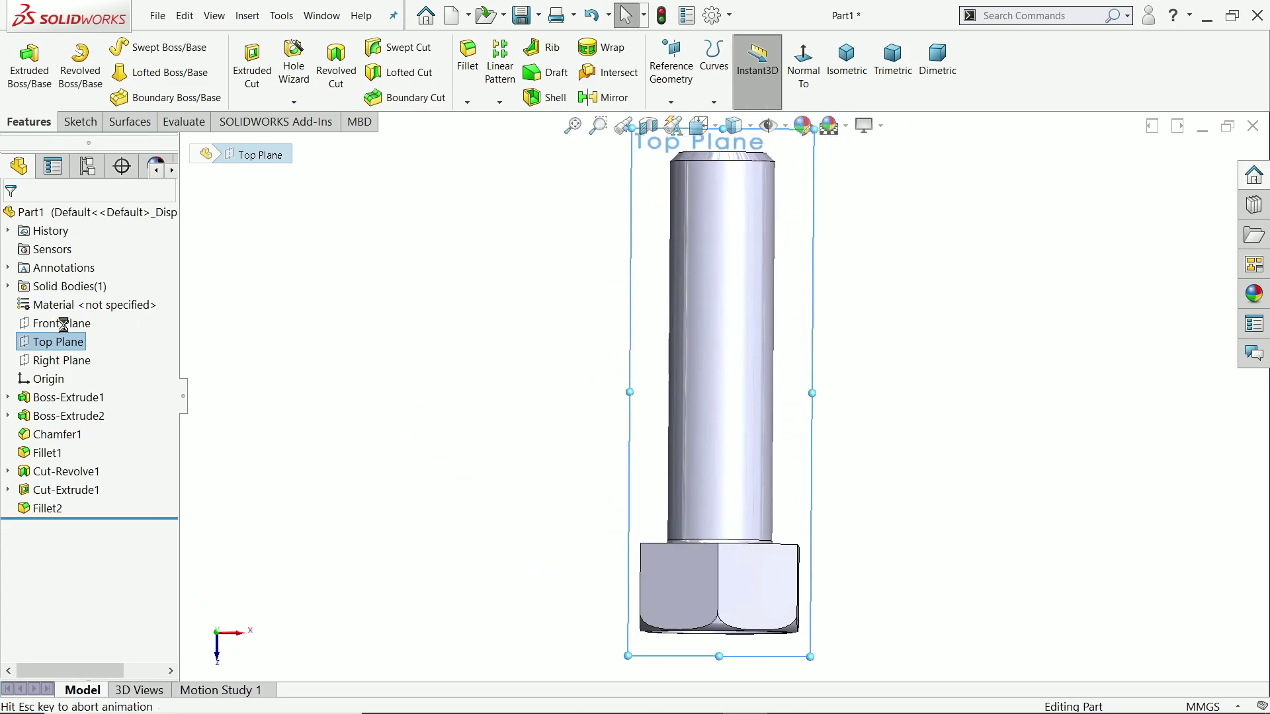
{"action": "scroll", "coordinate": [731, 538], "scroll_direction": "down", "scroll_amount": 3}
{"action": "scroll", "coordinate": [771, 447], "scroll_direction": "down", "scroll_amount": 2}
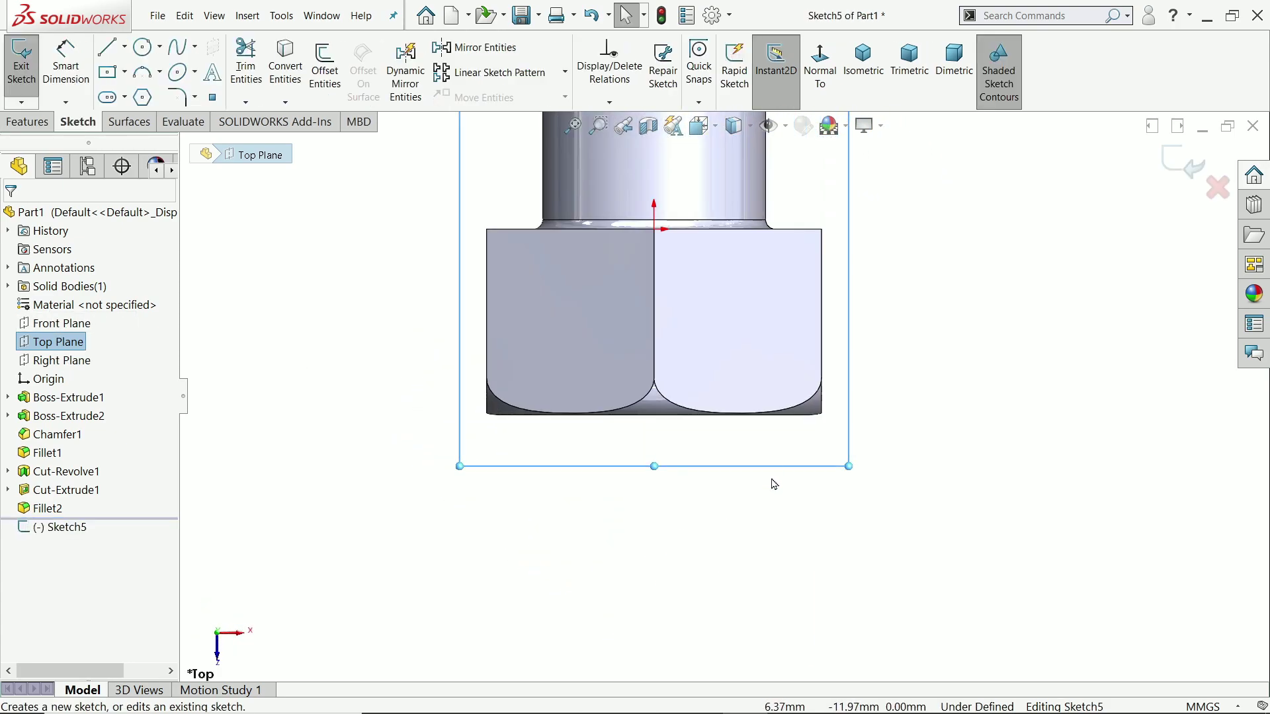
{"action": "scroll", "coordinate": [780, 505], "scroll_direction": "up", "scroll_amount": 1}
{"action": "scroll", "coordinate": [773, 383], "scroll_direction": "down", "scroll_amount": 2}
Step: Draw a horizontal line from the origin along the head's top edge, plus a short vertical segment
{"action": "left_click", "coordinate": [106, 46]}
{"action": "scroll", "coordinate": [538, 304], "scroll_direction": "down", "scroll_amount": 1}
{"action": "scroll", "coordinate": [596, 258], "scroll_direction": "down", "scroll_amount": 1}
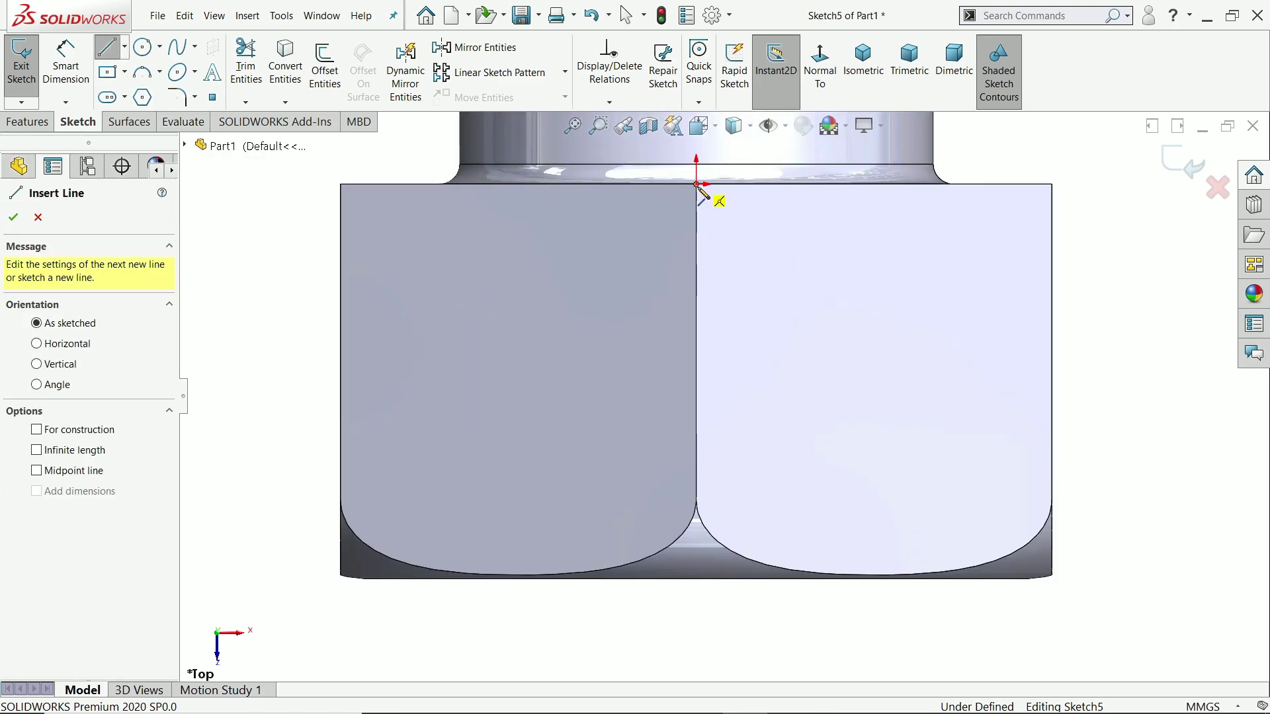
{"action": "left_click", "coordinate": [696, 185]}
{"action": "scroll", "coordinate": [624, 262], "scroll_direction": "up", "scroll_amount": 2}
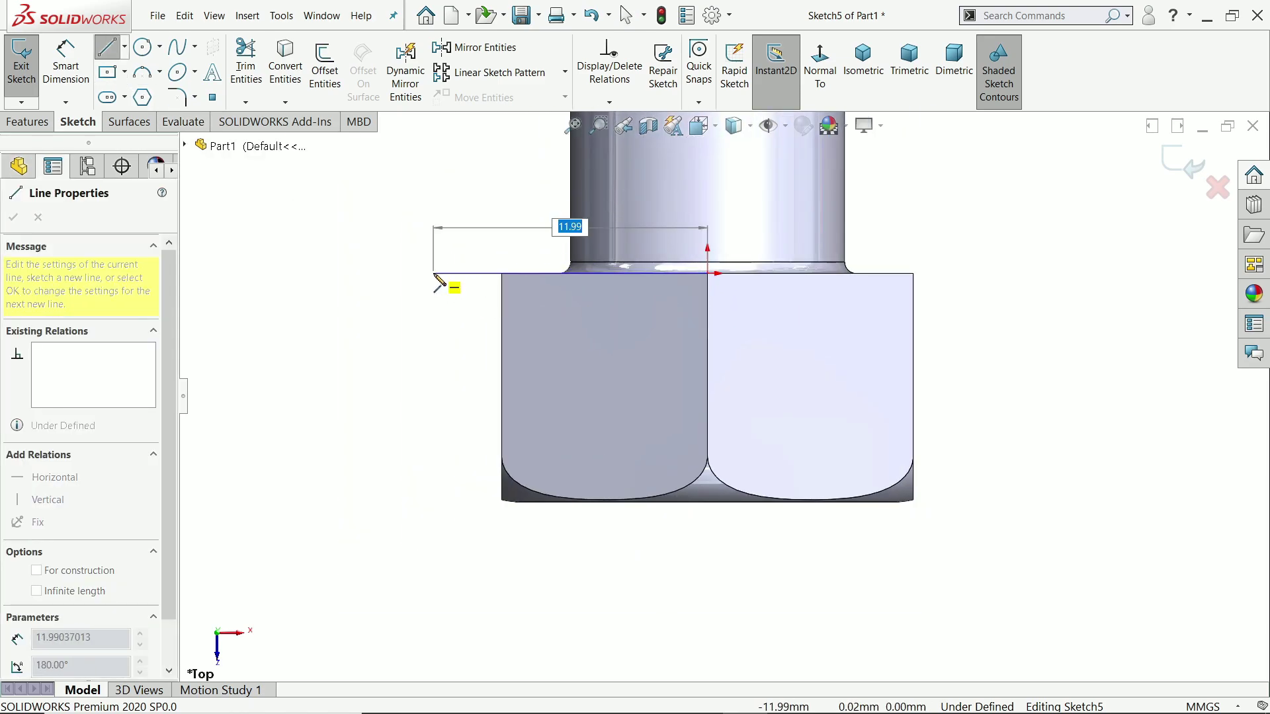
{"action": "scroll", "coordinate": [428, 283], "scroll_direction": "down", "scroll_amount": 1}
{"action": "scroll", "coordinate": [476, 293], "scroll_direction": "down", "scroll_amount": 1}
{"action": "left_click", "coordinate": [487, 296]}
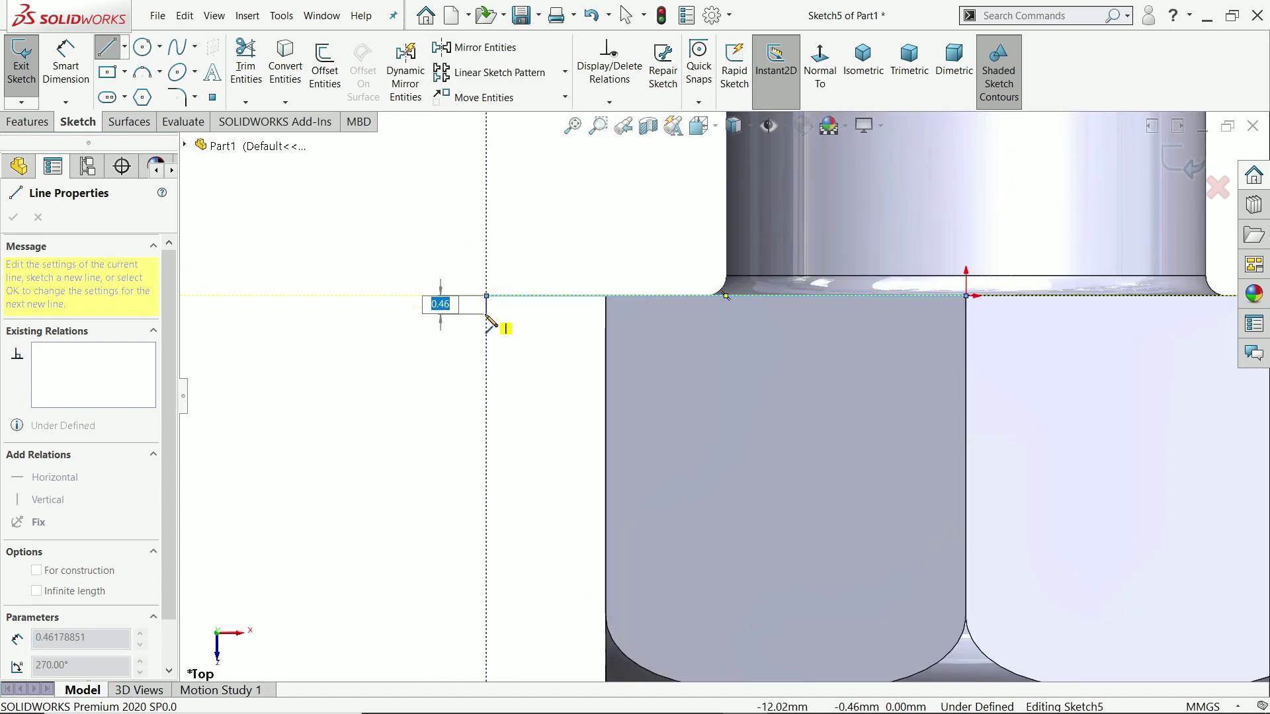
{"action": "left_click", "coordinate": [488, 307]}
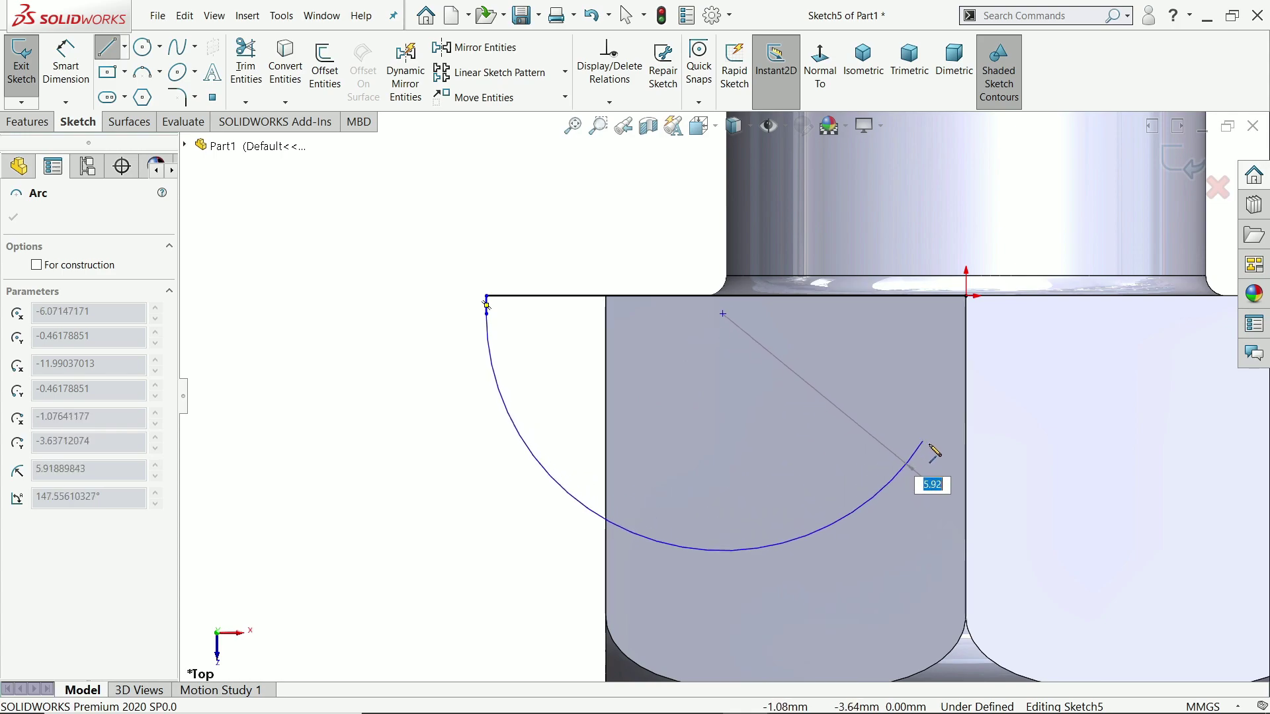
Step: Draw a vertical line down from the head's top edge corner
{"action": "key", "text": "Escape"}
{"action": "key", "text": "Escape"}
{"action": "left_click", "coordinate": [162, 78]}
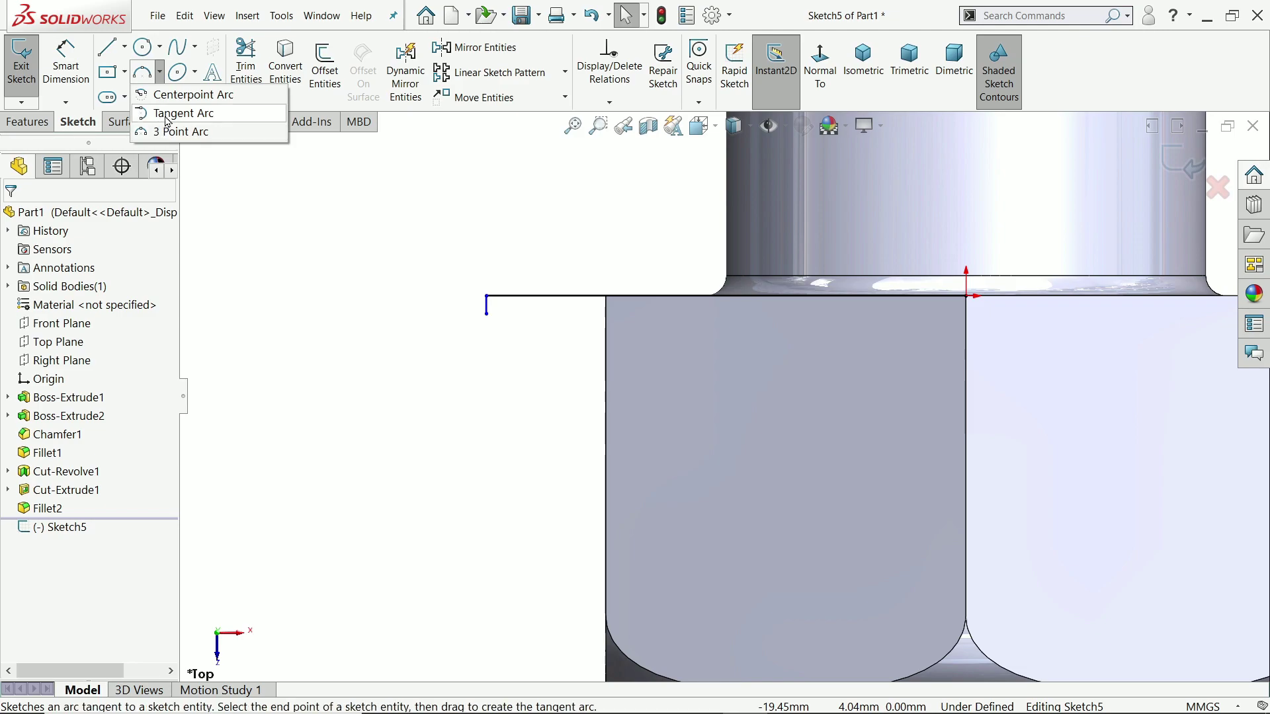
{"action": "left_click", "coordinate": [125, 47]}
{"action": "key", "text": "l"}
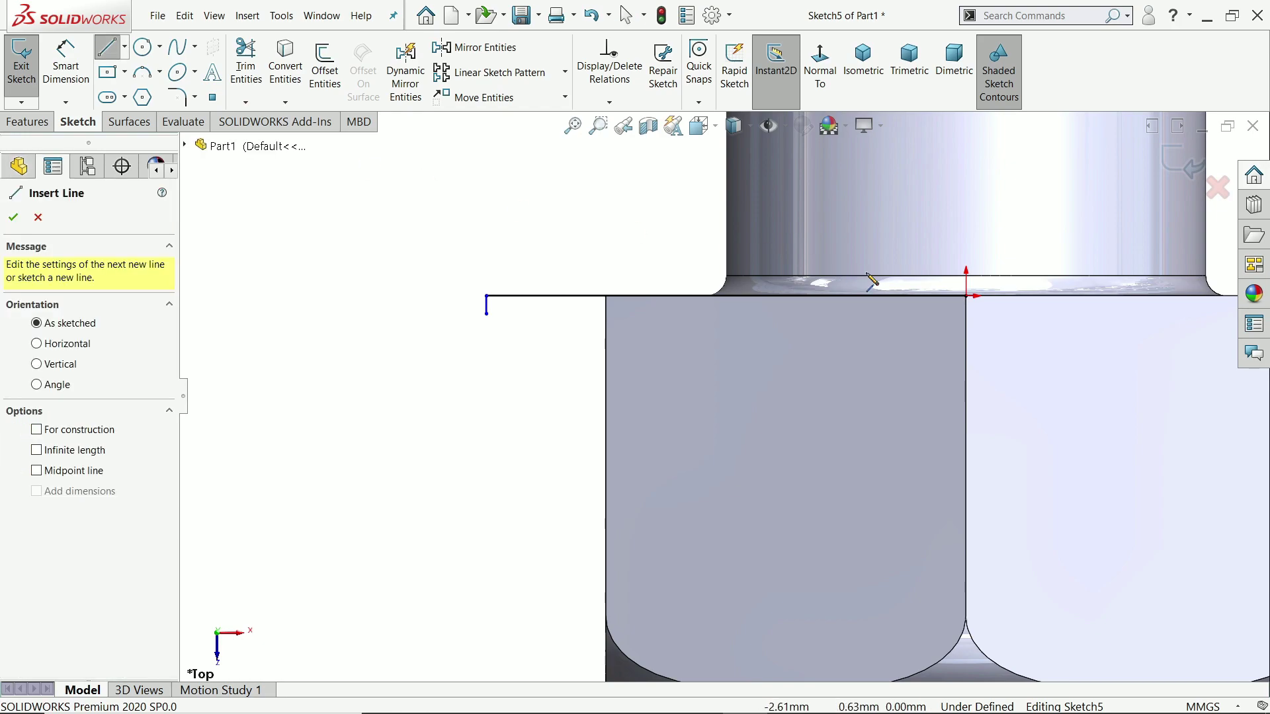
{"action": "left_click", "coordinate": [966, 296]}
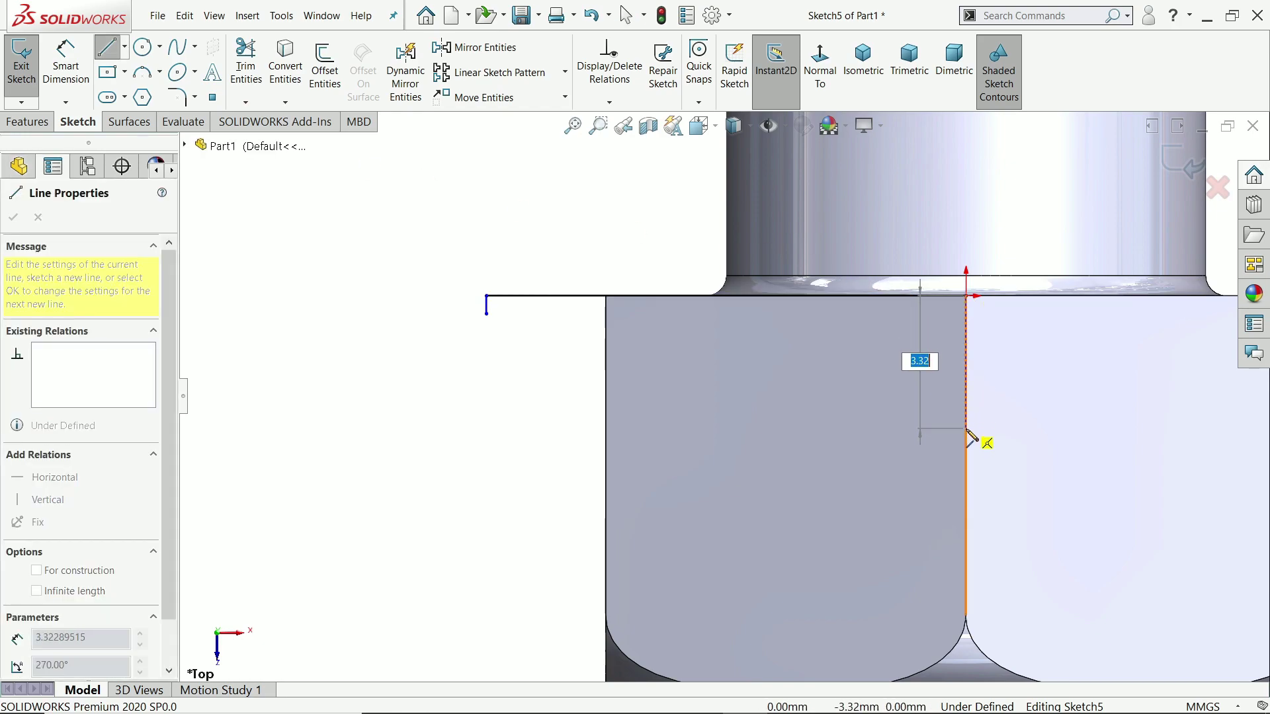
{"action": "left_click", "coordinate": [966, 429]}
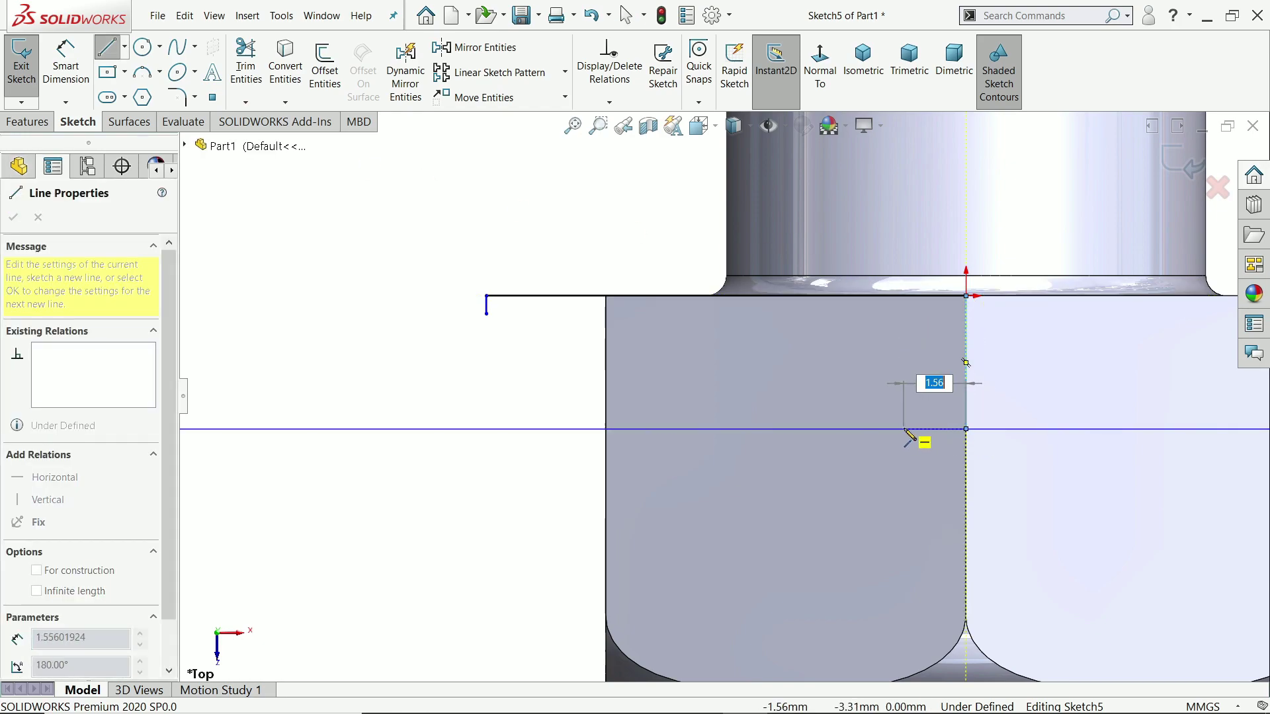
{"action": "right_click", "coordinate": [923, 437]}
{"action": "left_click", "coordinate": [928, 438]}
Step: Draw a tangent arc from the vertical line's end to the profile's left tip
{"action": "key", "text": "Escape"}
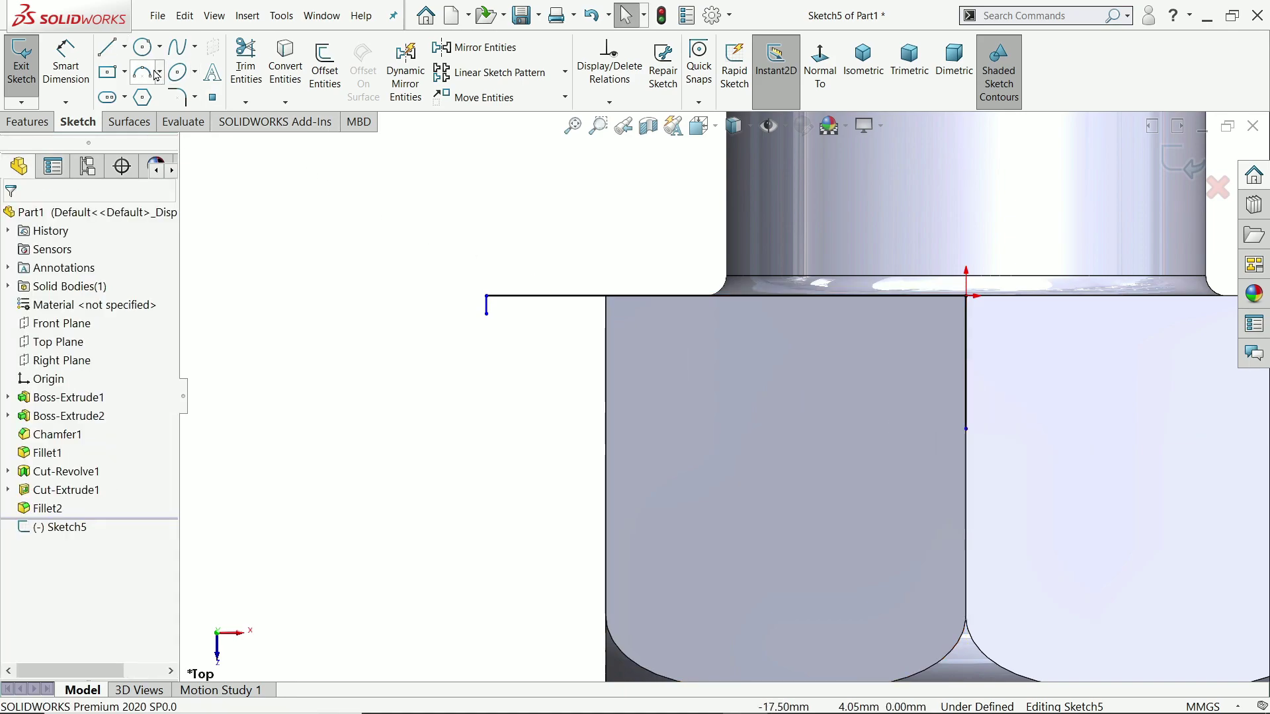
{"action": "left_click", "coordinate": [159, 73]}
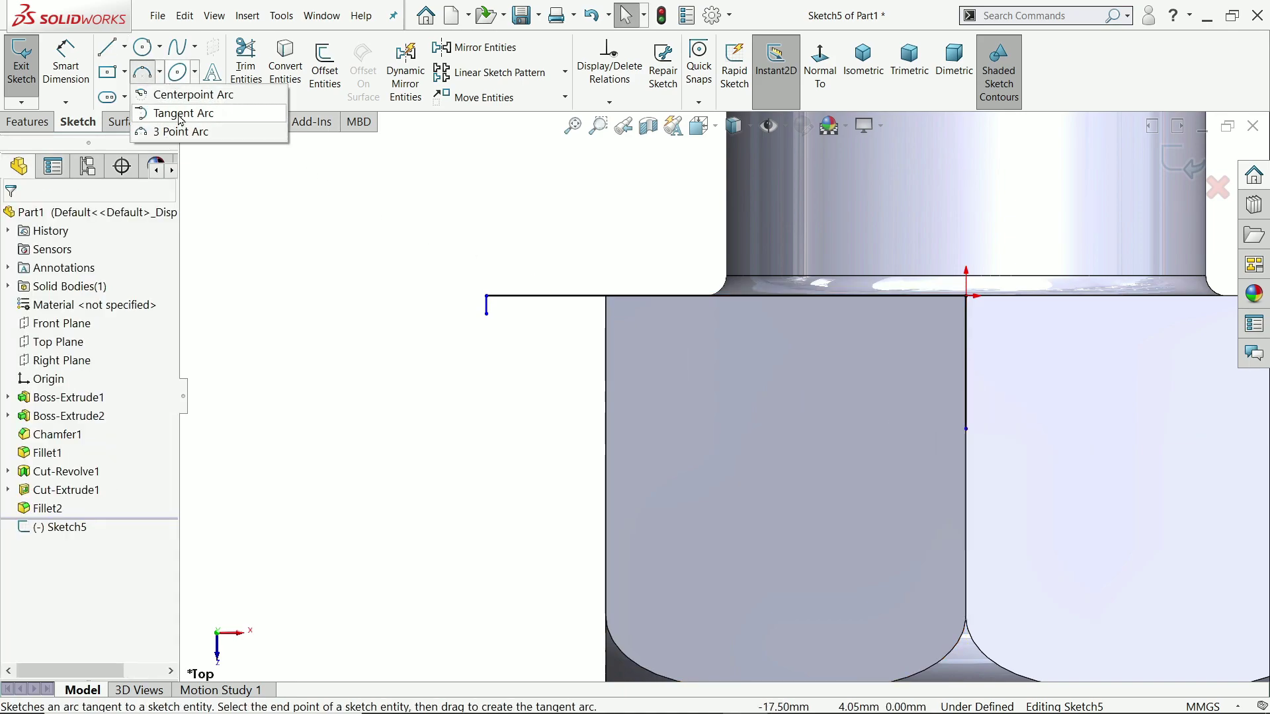
{"action": "left_click", "coordinate": [179, 113]}
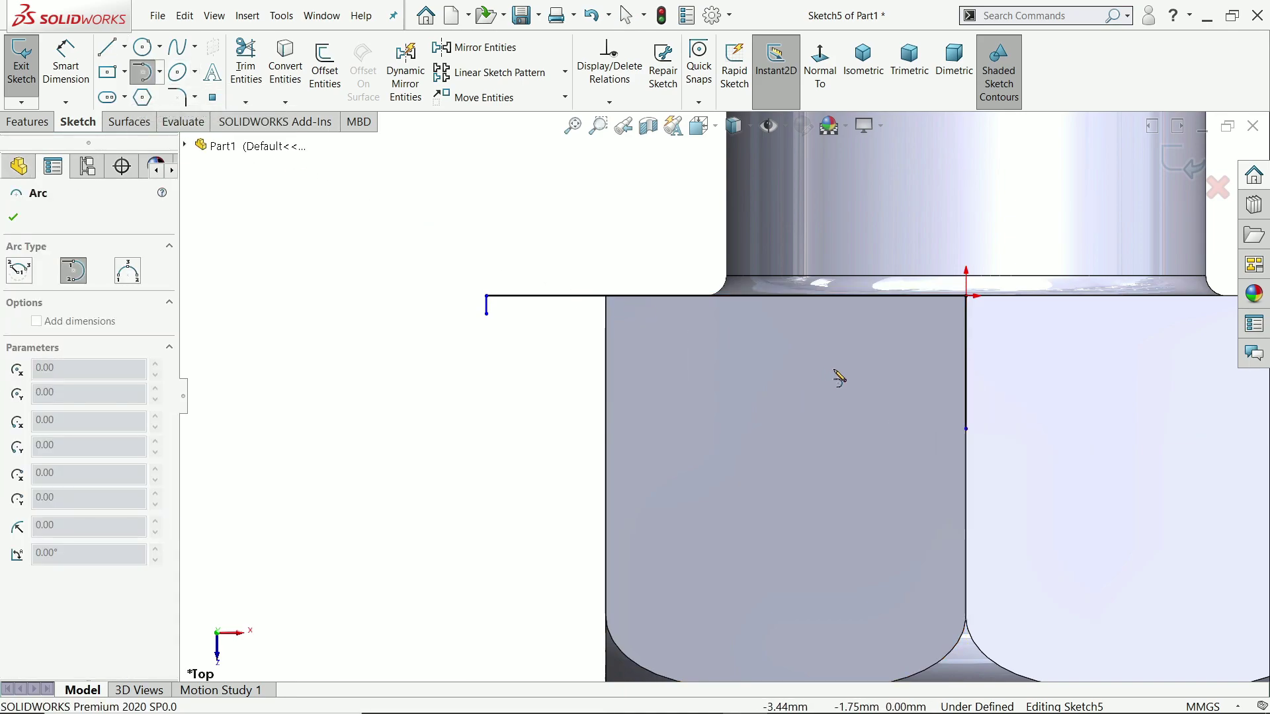
{"action": "left_click", "coordinate": [967, 431]}
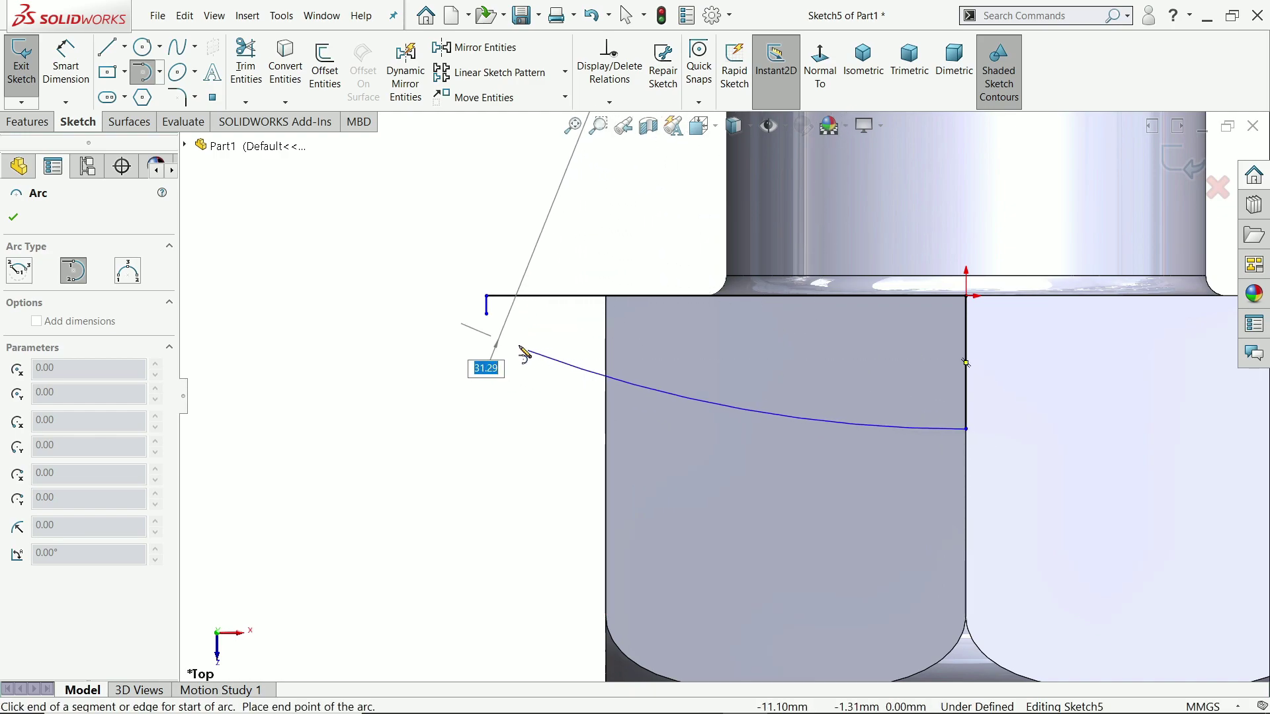
{"action": "left_click", "coordinate": [487, 313]}
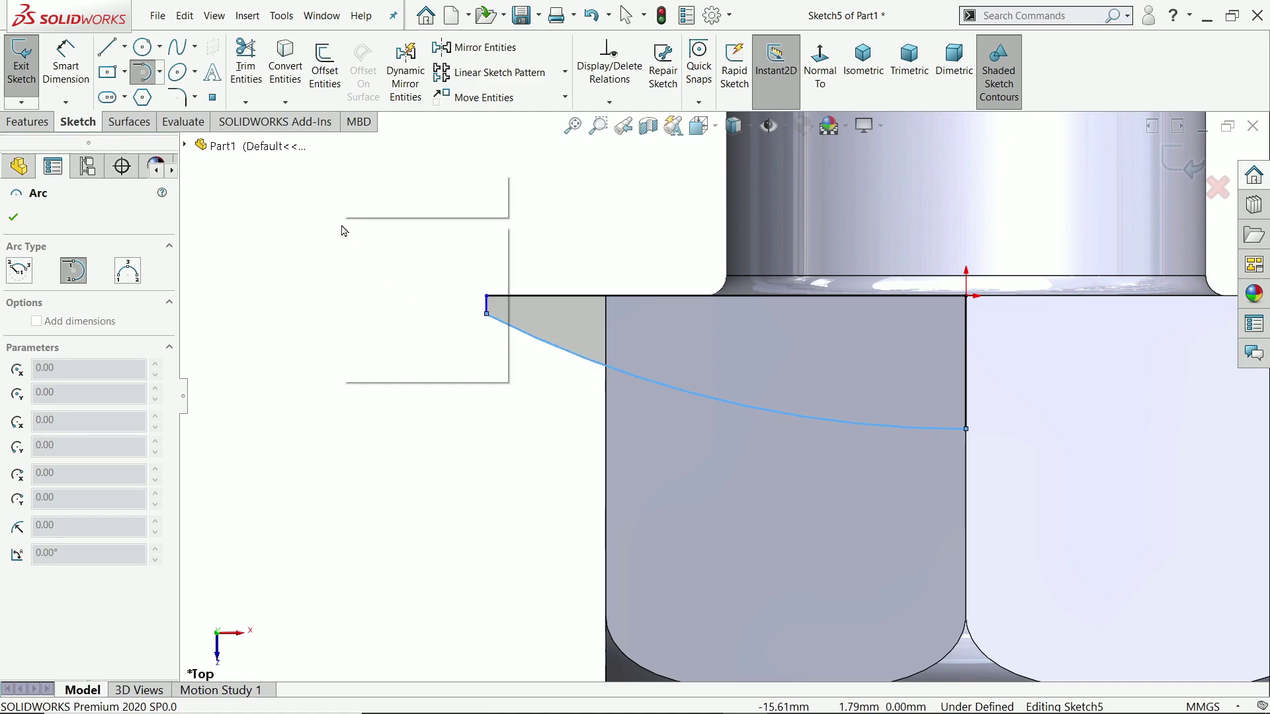
{"action": "right_click", "coordinate": [344, 224]}
{"action": "left_click", "coordinate": [389, 239]}
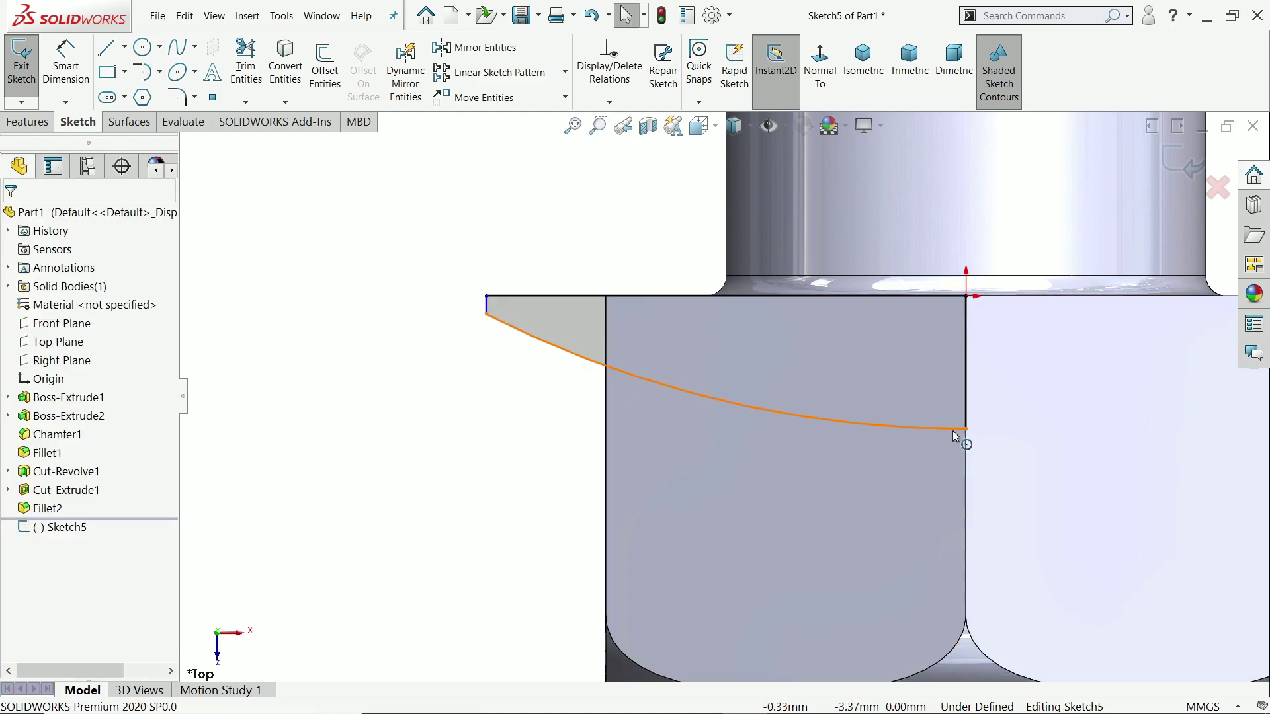
{"action": "left_click", "coordinate": [958, 429]}
{"action": "left_click", "coordinate": [967, 409]}
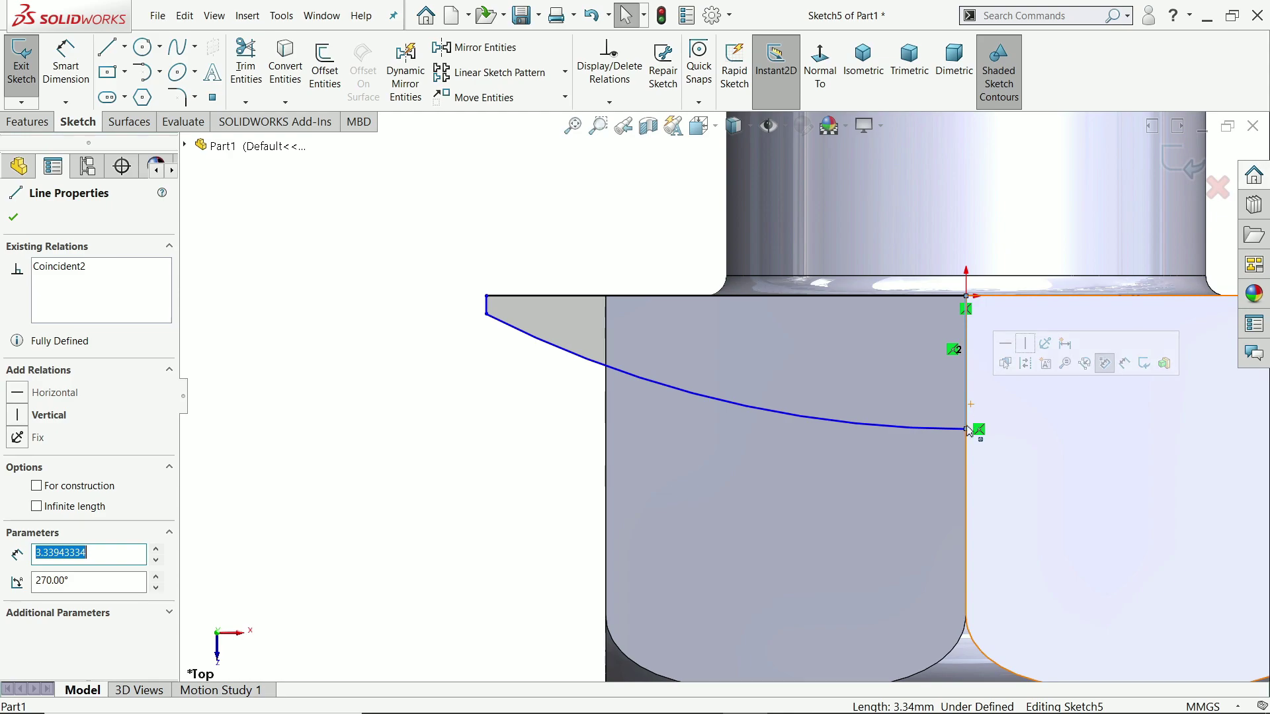
{"action": "left_click", "coordinate": [419, 386]}
Step: Dimension the top line 13.00, the short left line 0.50 and the vertical line 5.00
{"action": "left_click", "coordinate": [66, 61]}
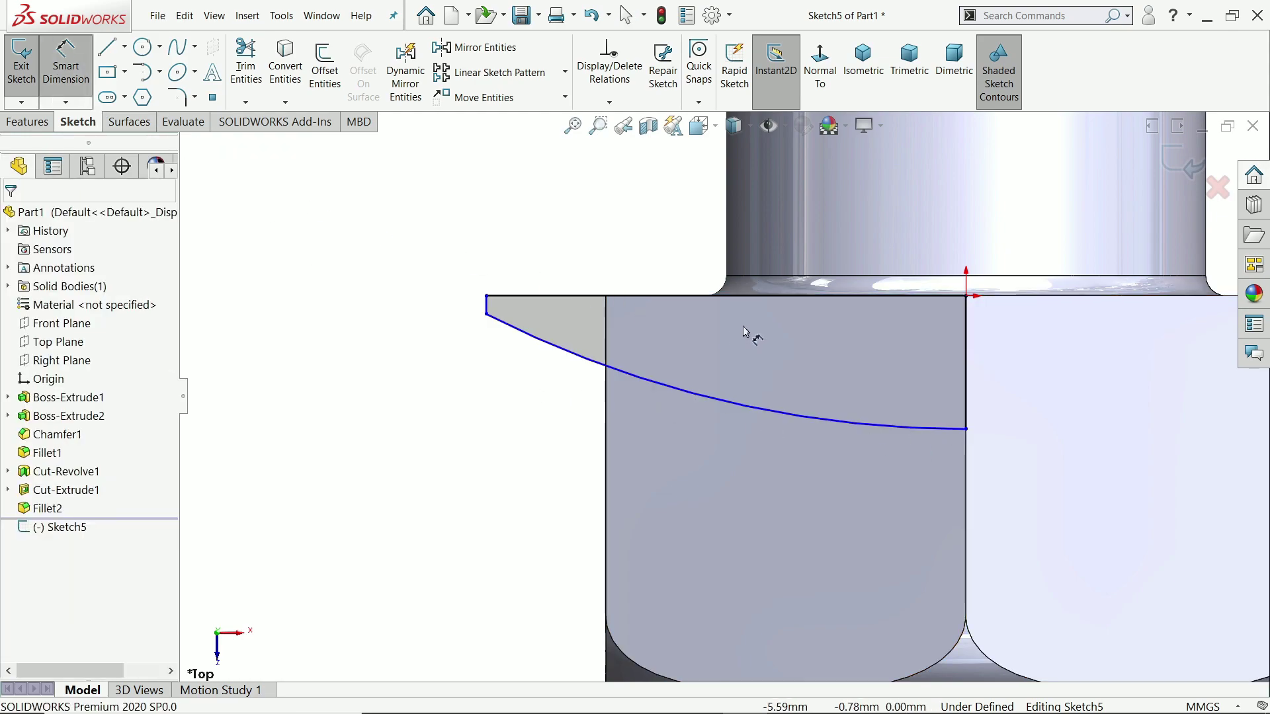
{"action": "left_click", "coordinate": [738, 297]}
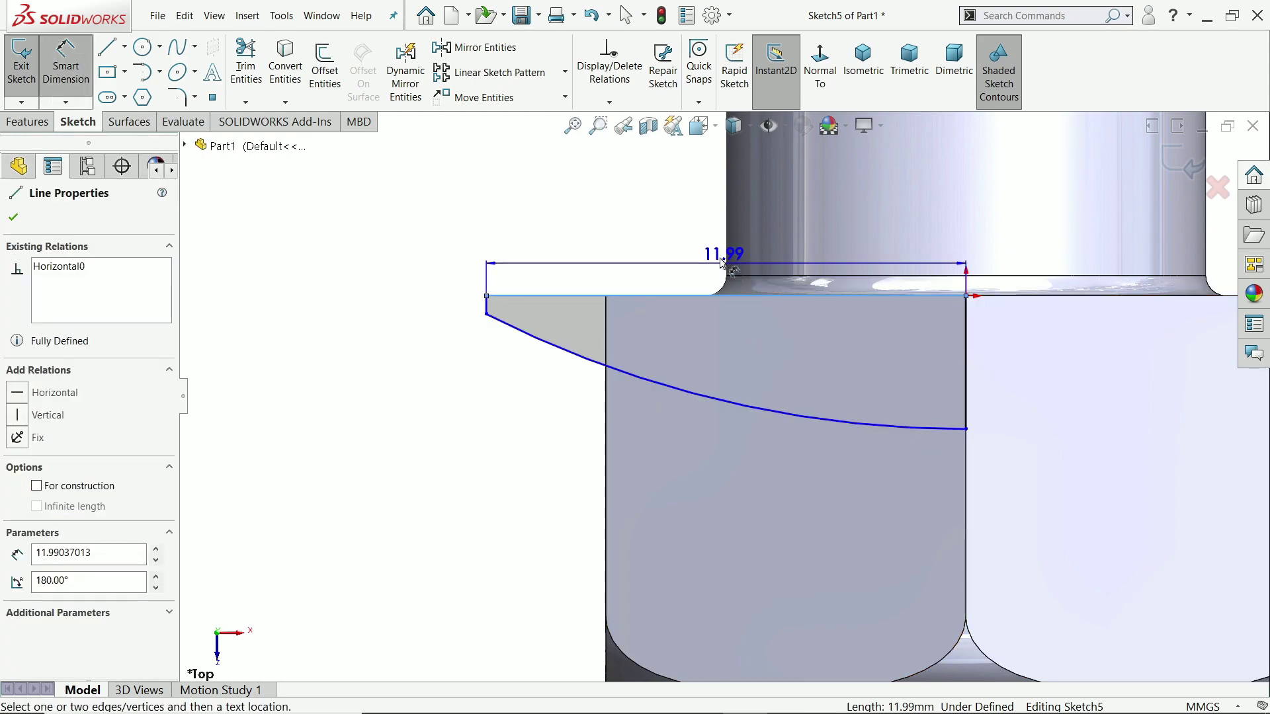
{"action": "left_click", "coordinate": [707, 231]}
{"action": "type", "text": "29"}
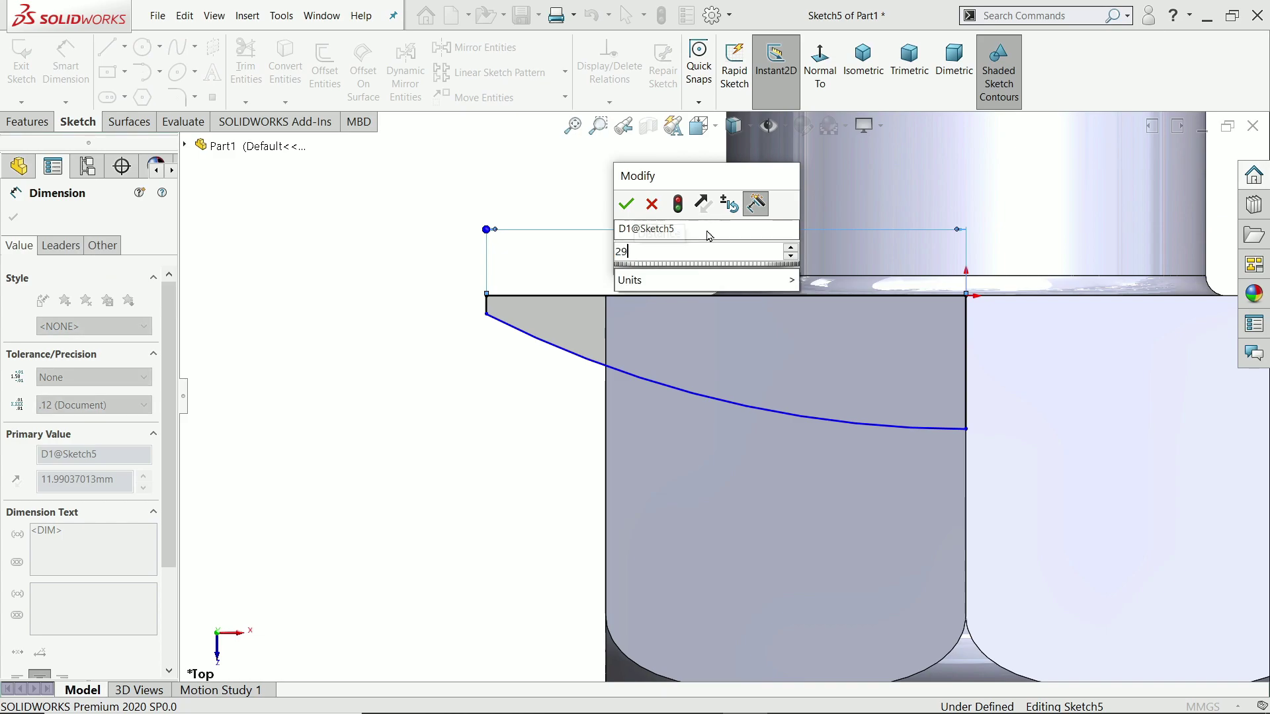
{"action": "type", "text": "/"}
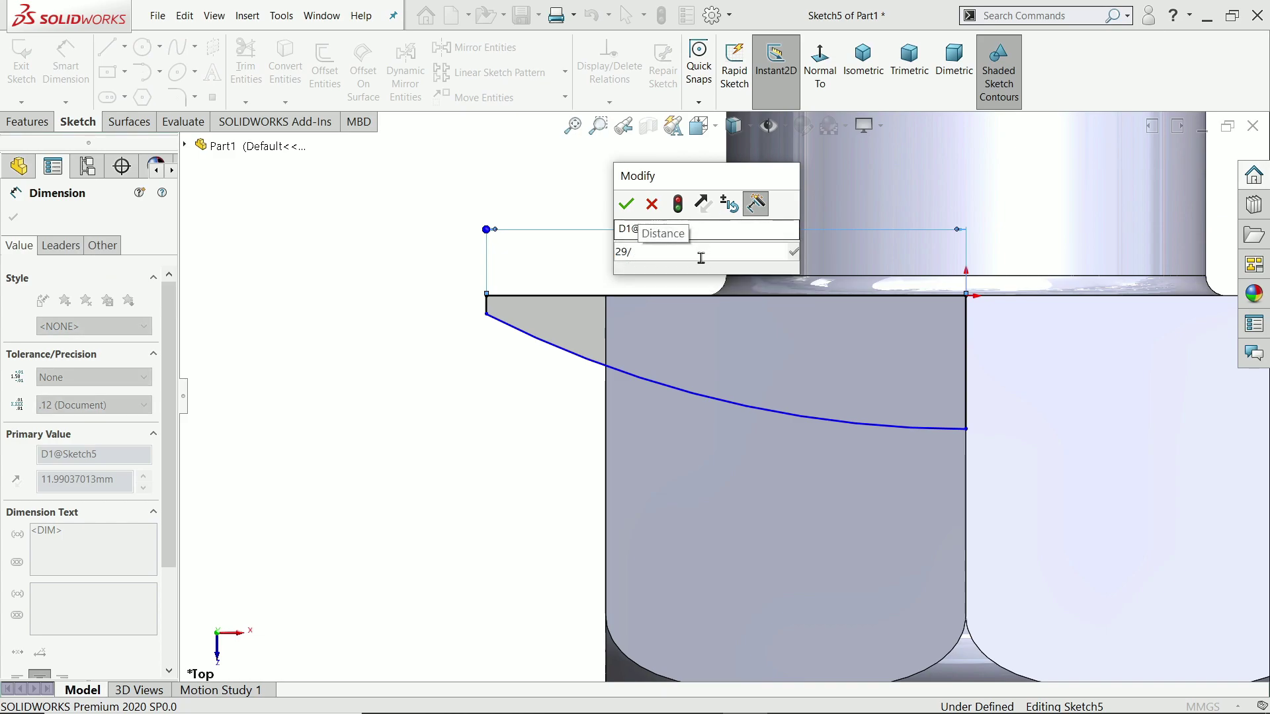
{"action": "key", "text": "BackSpace"}
{"action": "key", "text": "BackSpace"}
{"action": "type", "text": "6/2"}
{"action": "key", "text": "Return"}
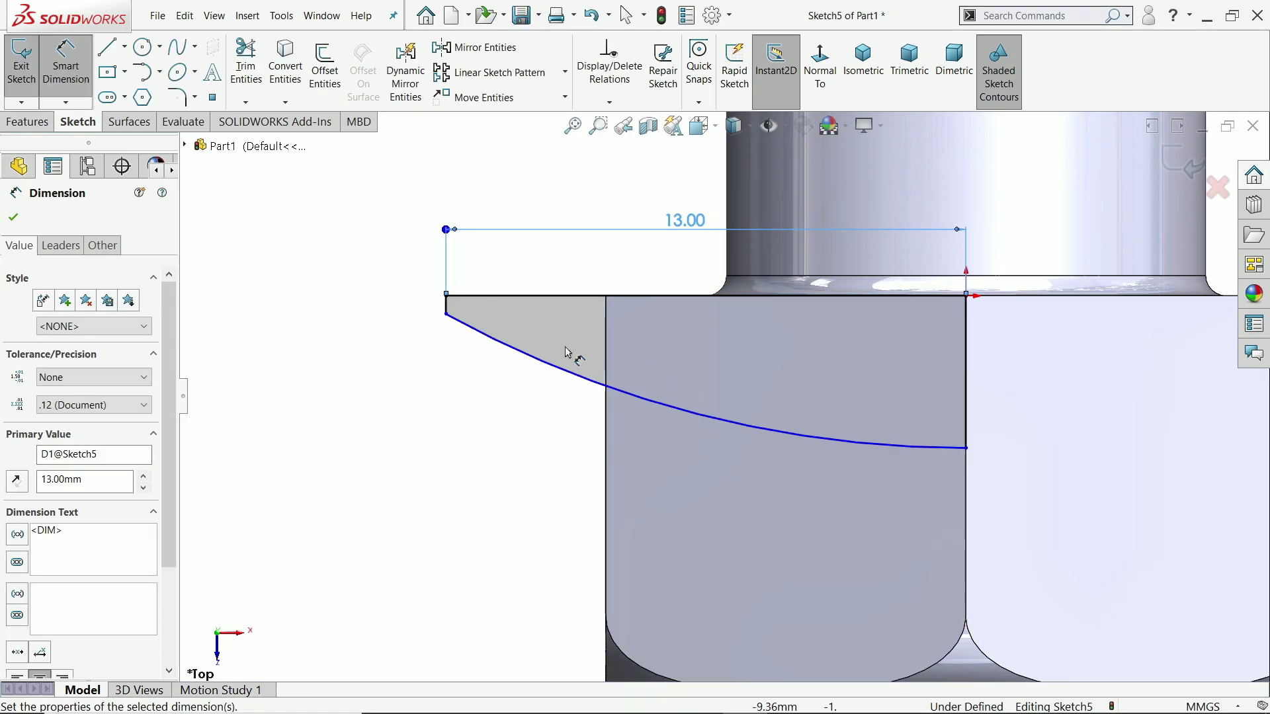
{"action": "left_click", "coordinate": [446, 305]}
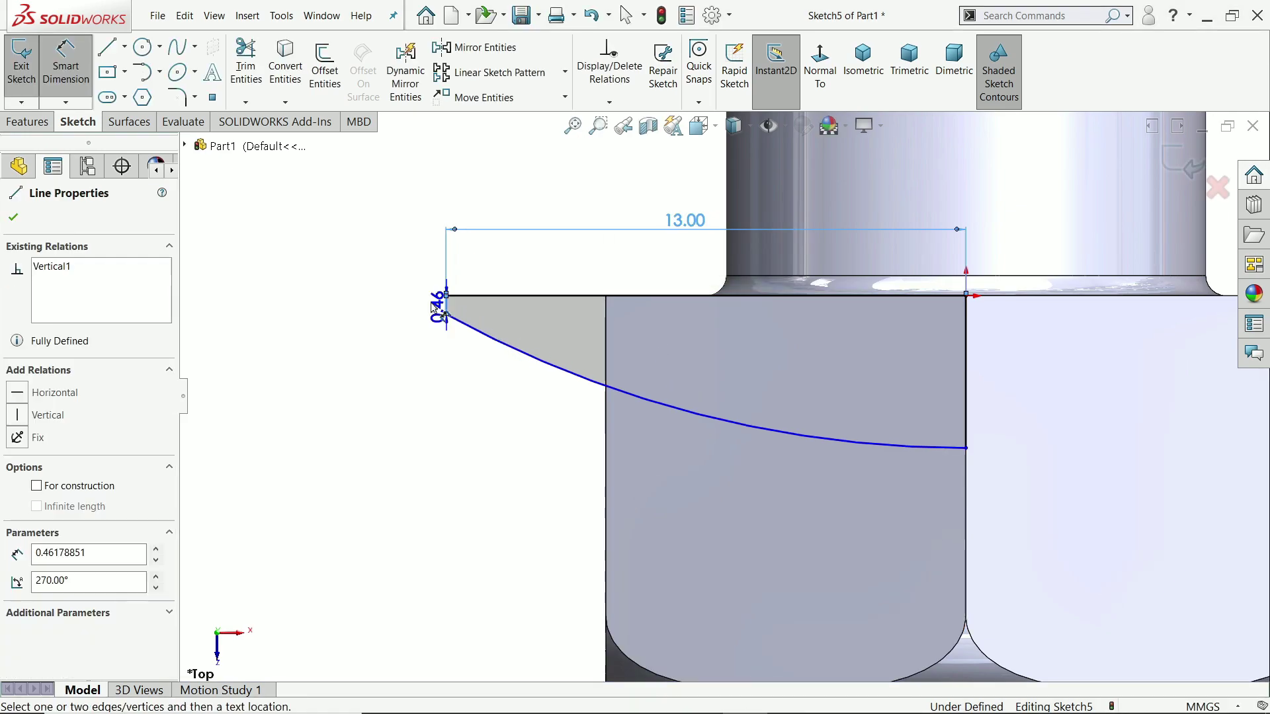
{"action": "left_click", "coordinate": [407, 280]}
{"action": "type", "text": "0.5"}
{"action": "key", "text": "Return"}
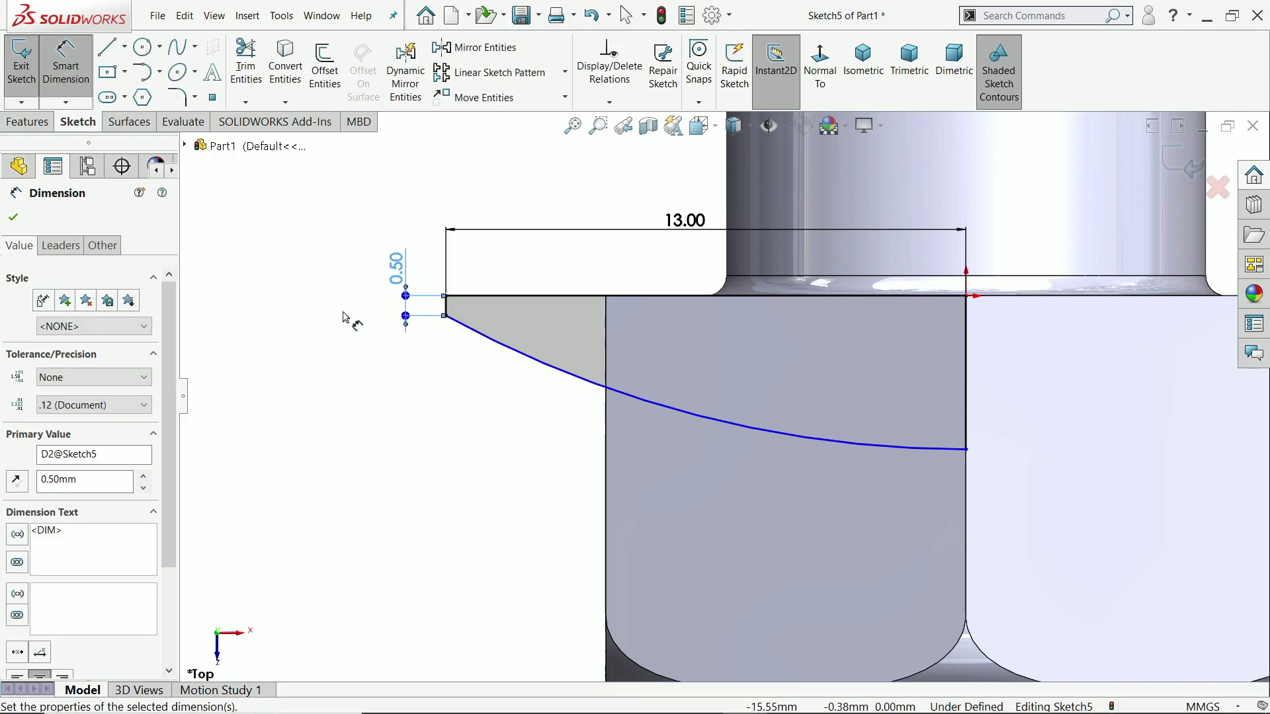
{"action": "left_click", "coordinate": [968, 397]}
{"action": "left_click", "coordinate": [1024, 387]}
{"action": "type", "text": "5"}
{"action": "key", "text": "Return"}
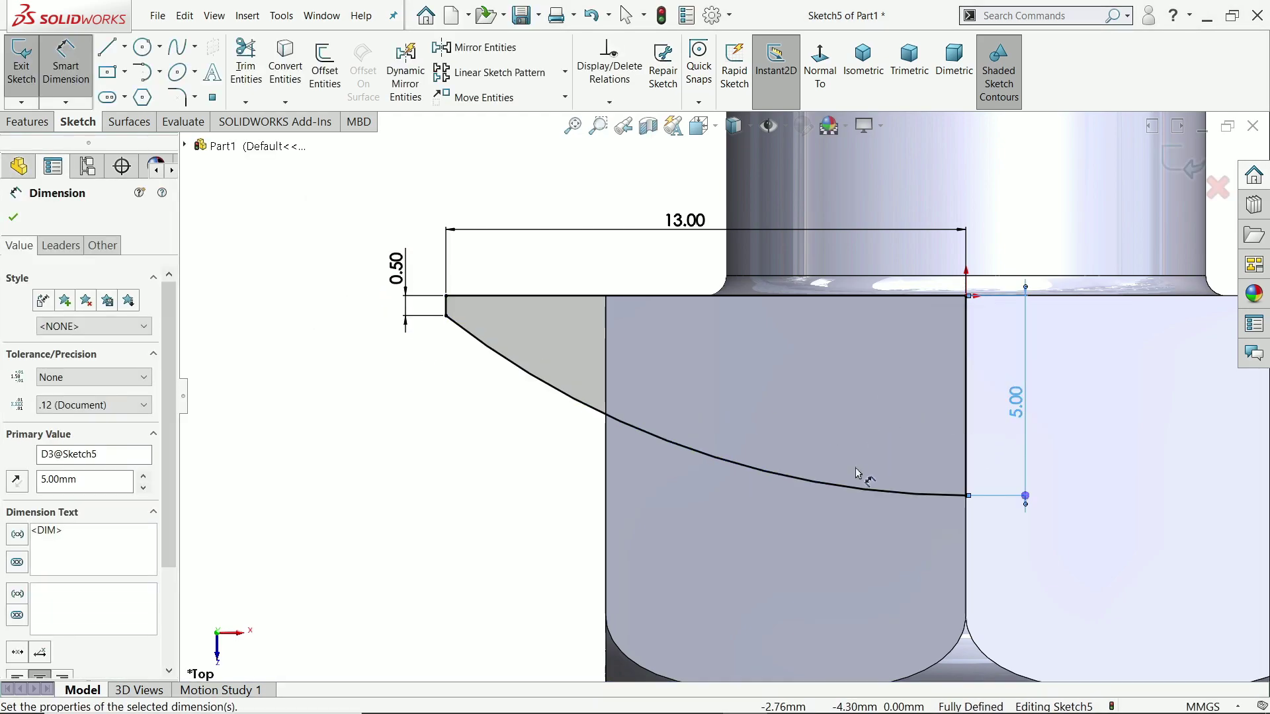
{"action": "scroll", "coordinate": [849, 470], "scroll_direction": "down", "scroll_amount": 2}
Step: Add a 0.5 mm circle at the left tip and make the short vertical edge construction
{"action": "left_click", "coordinate": [143, 47]}
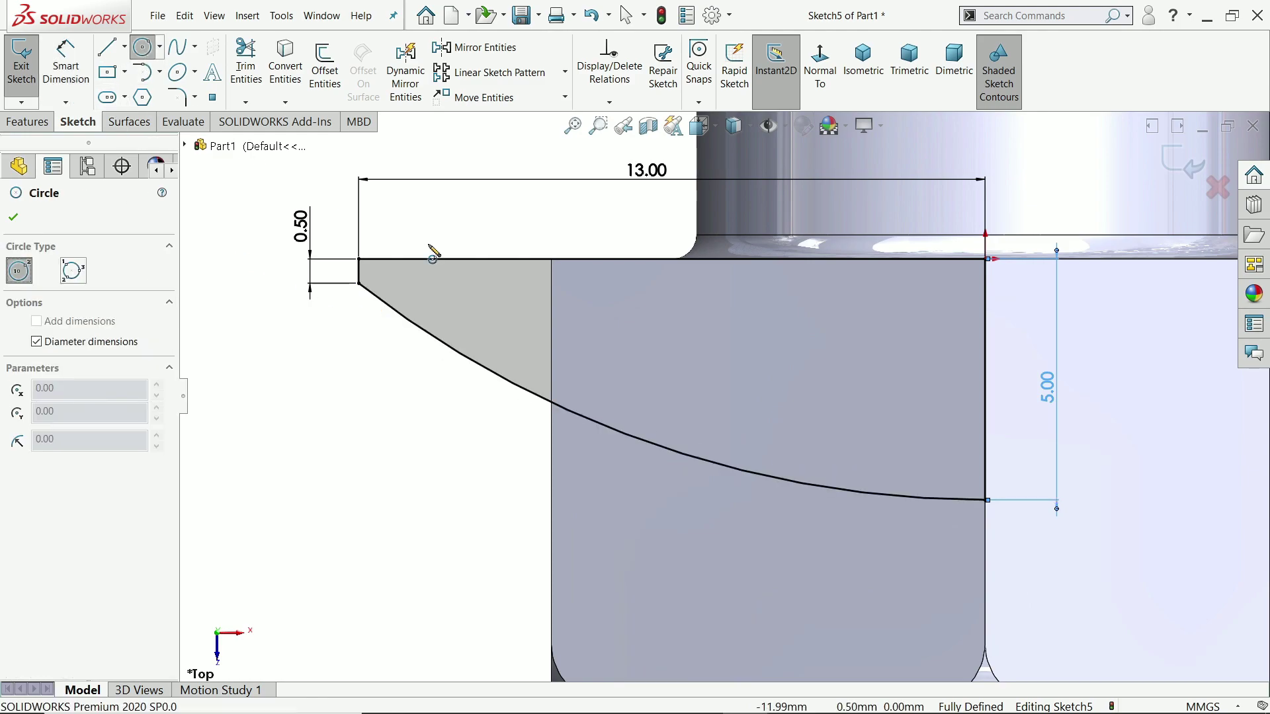
{"action": "scroll", "coordinate": [447, 262], "scroll_direction": "down", "scroll_amount": 2}
{"action": "scroll", "coordinate": [454, 292], "scroll_direction": "down", "scroll_amount": 2}
{"action": "left_click", "coordinate": [293, 354]}
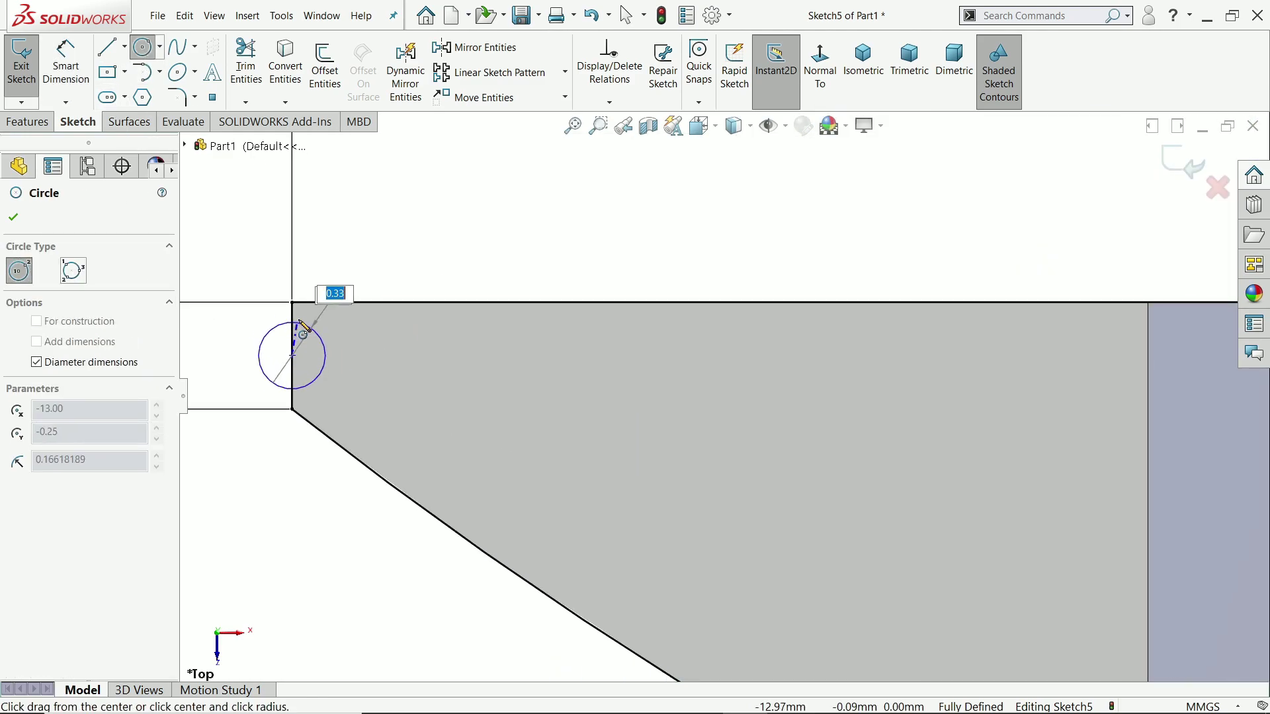
{"action": "left_click", "coordinate": [316, 315]}
{"action": "right_click", "coordinate": [434, 221]}
{"action": "left_click", "coordinate": [437, 223]}
{"action": "scroll", "coordinate": [635, 382], "scroll_direction": "up", "scroll_amount": 3}
{"action": "scroll", "coordinate": [606, 388], "scroll_direction": "down", "scroll_amount": 3}
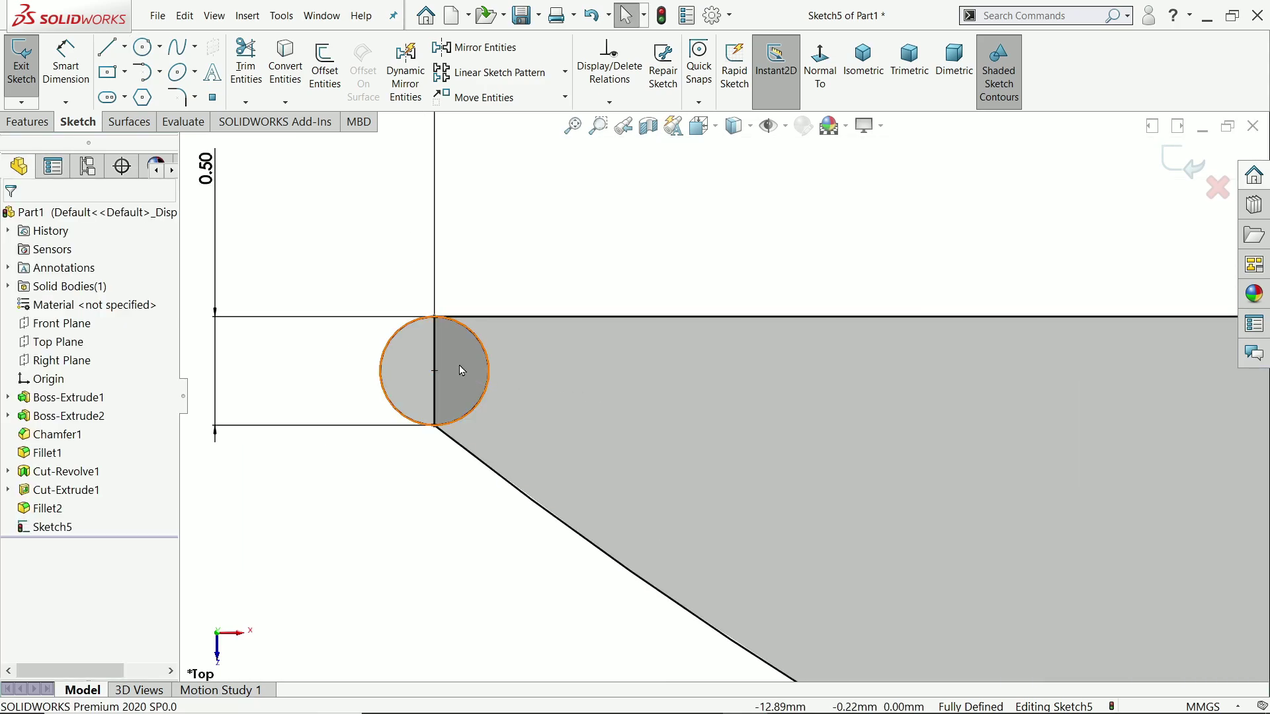
{"action": "left_click", "coordinate": [435, 369]}
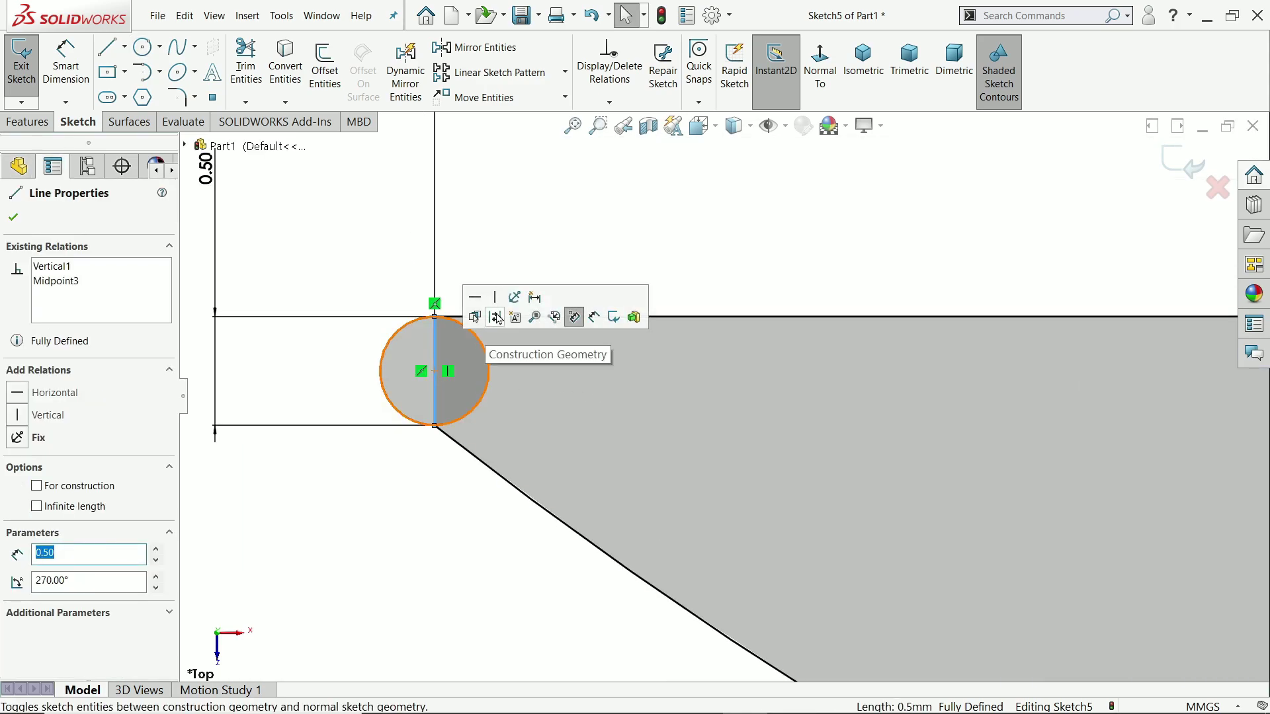
{"action": "left_click", "coordinate": [497, 318]}
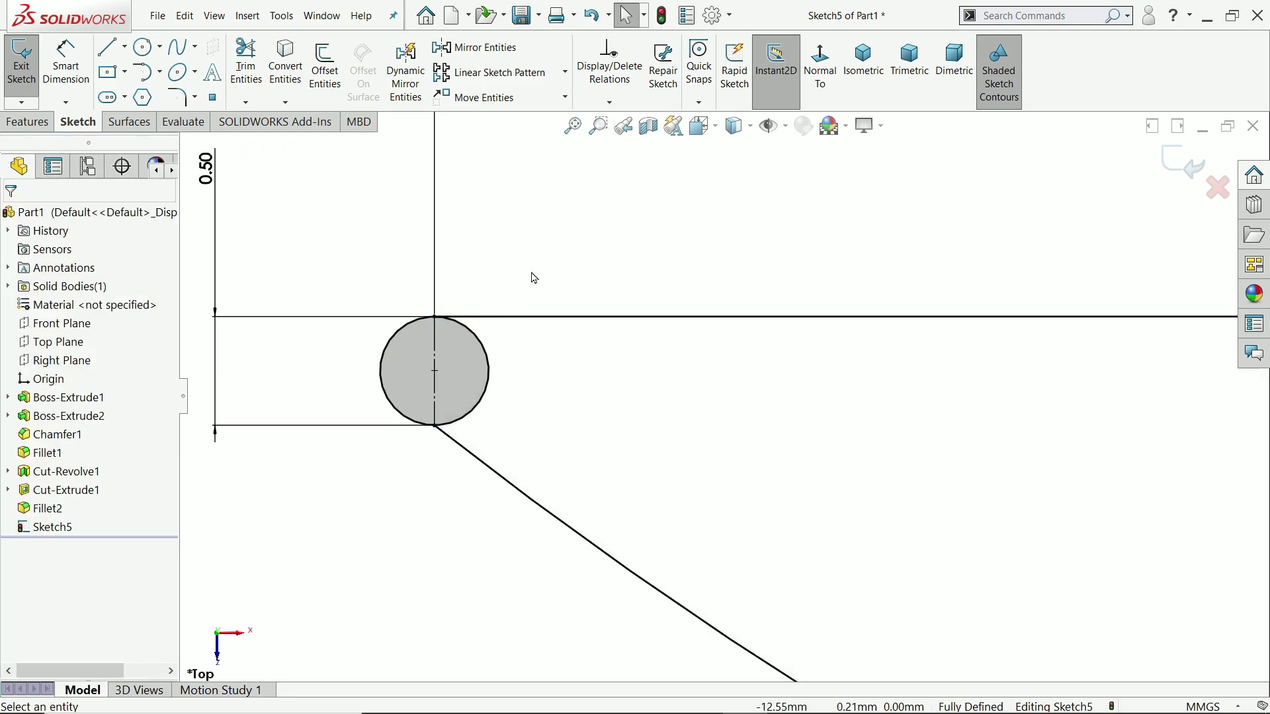
{"action": "scroll", "coordinate": [536, 299], "scroll_direction": "up", "scroll_amount": 2}
{"action": "scroll", "coordinate": [536, 367], "scroll_direction": "down", "scroll_amount": 3}
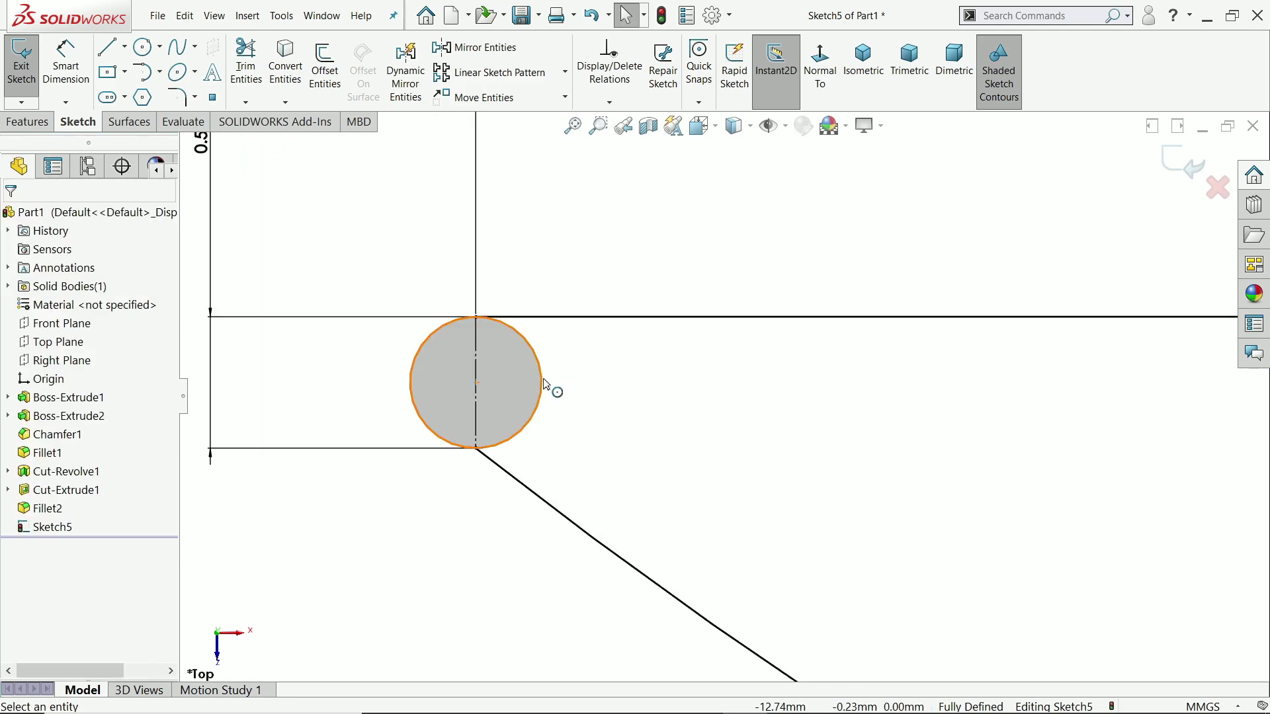
{"action": "scroll", "coordinate": [501, 392], "scroll_direction": "up", "scroll_amount": 3}
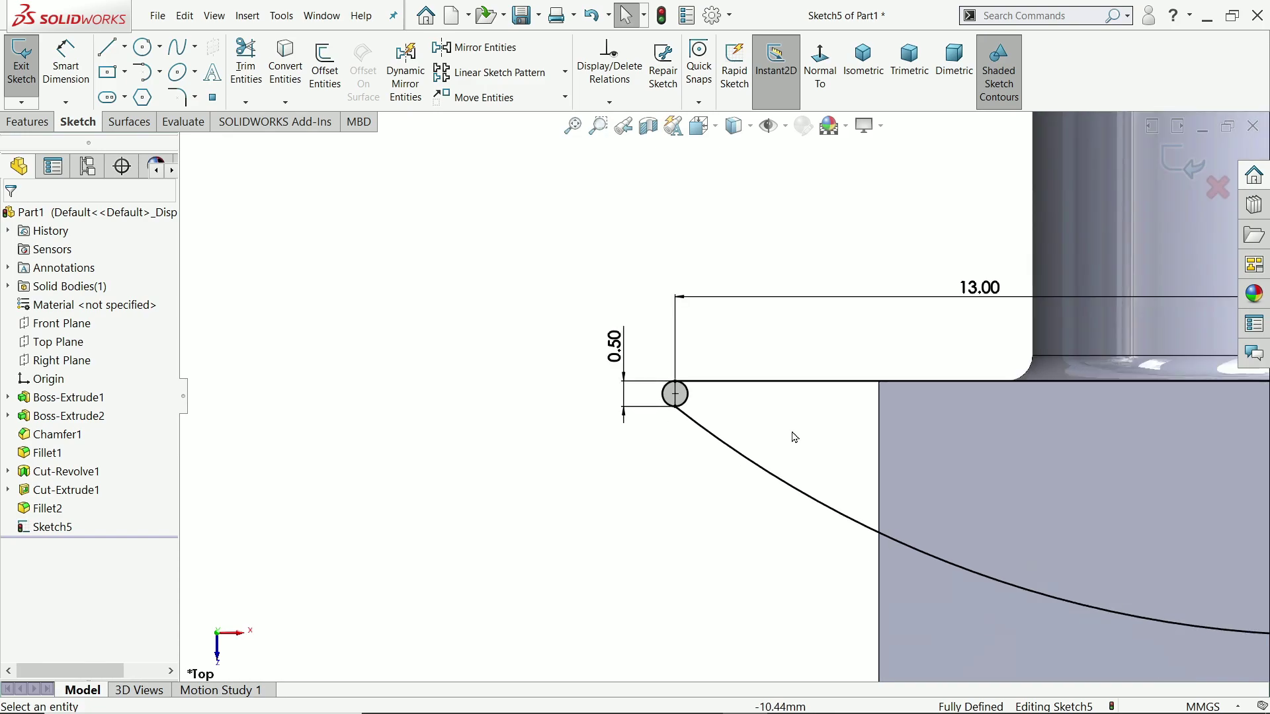
{"action": "scroll", "coordinate": [248, 243], "scroll_direction": "down", "scroll_amount": 1}
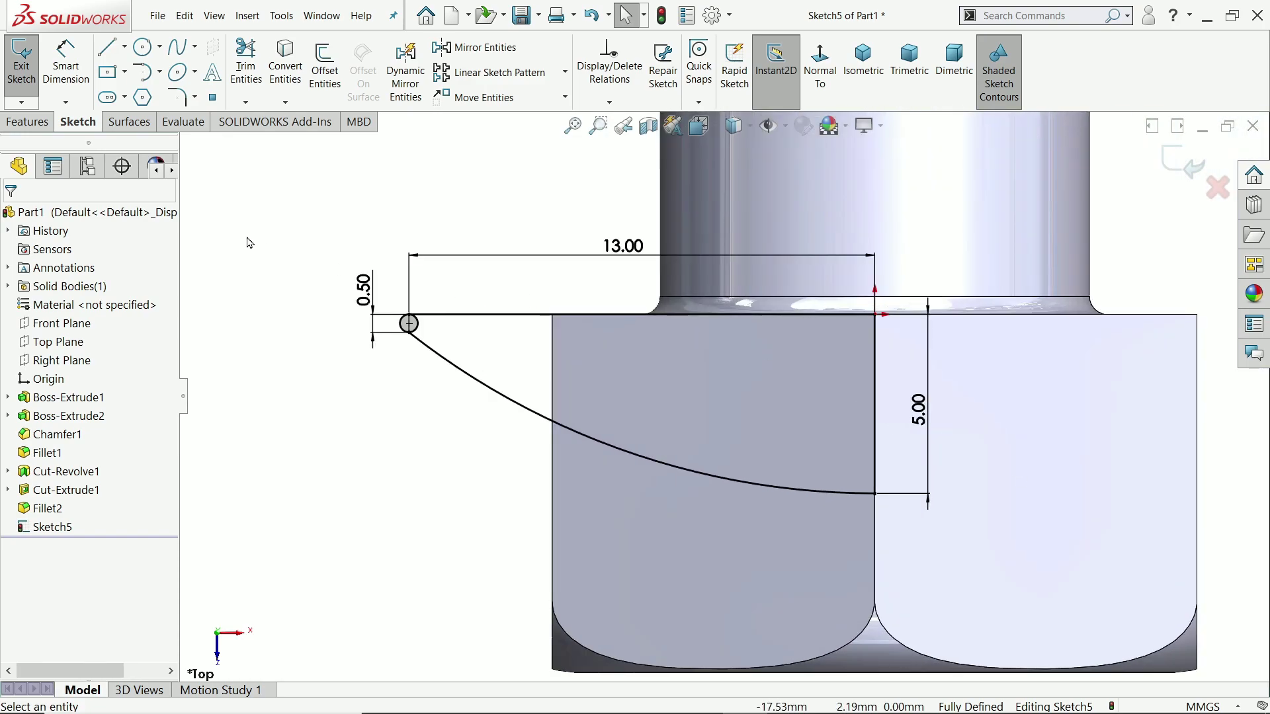
Step: Revolve Sketch5's three regions 360° about the vertical 5.00 line into a beaded flange rim
{"action": "left_click", "coordinate": [27, 121]}
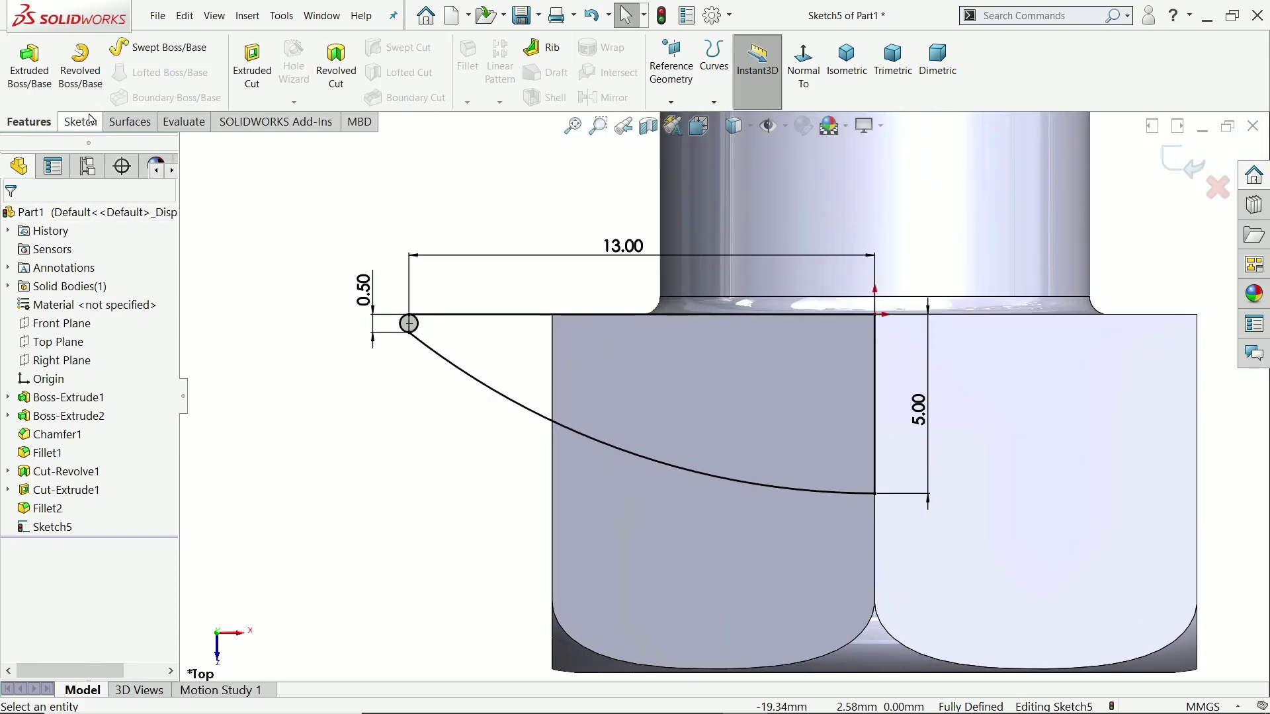
{"action": "left_click", "coordinate": [80, 72]}
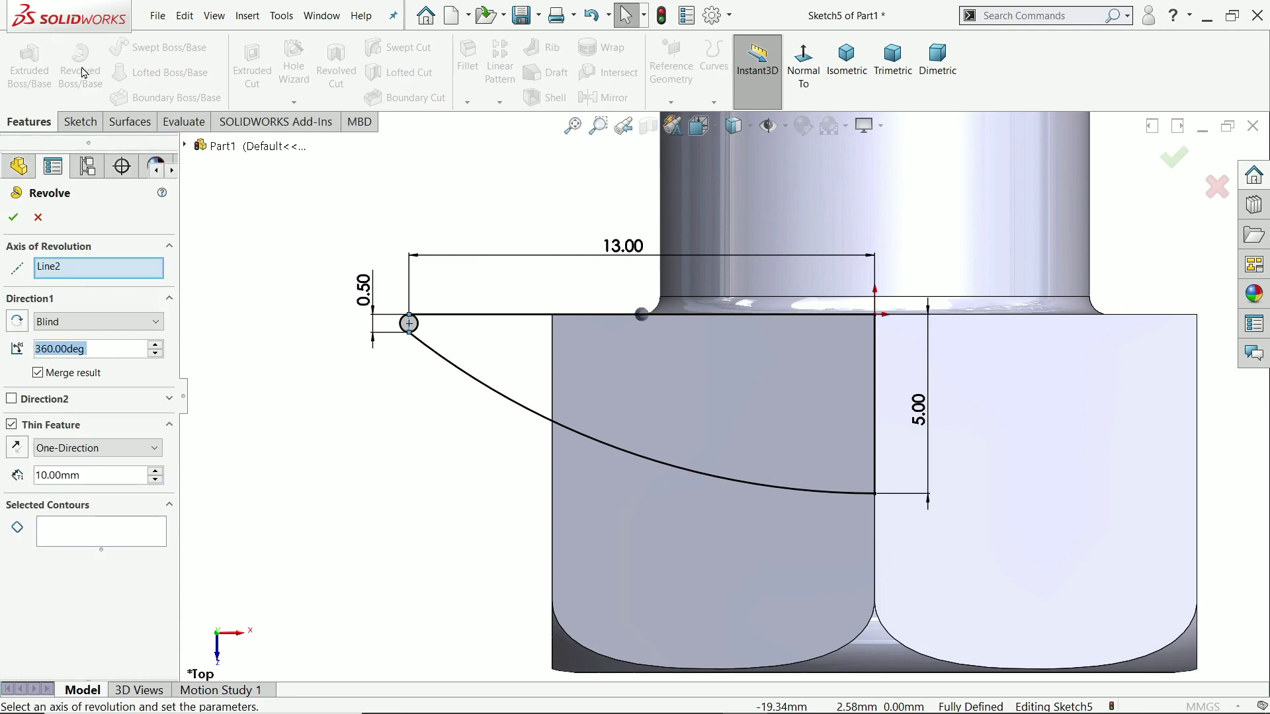
{"action": "left_click", "coordinate": [76, 270]}
{"action": "right_click", "coordinate": [72, 268]}
{"action": "left_click", "coordinate": [95, 283]}
{"action": "left_click", "coordinate": [876, 407]}
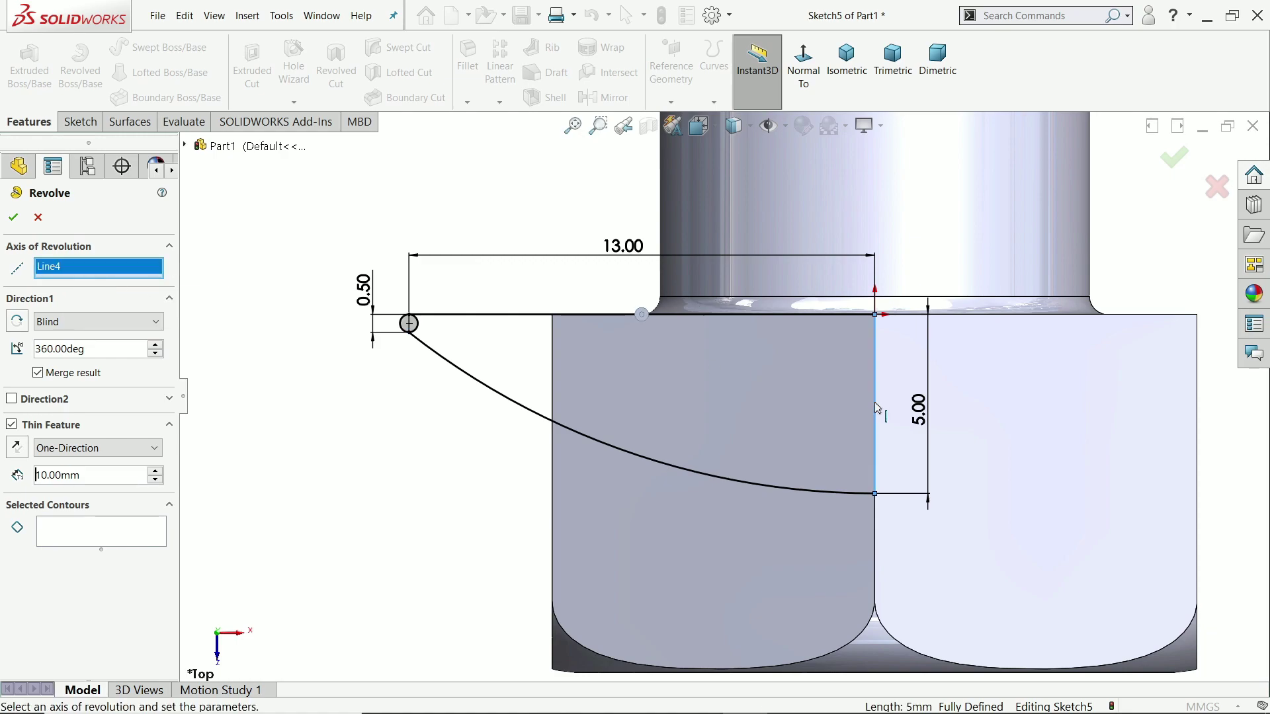
{"action": "left_click", "coordinate": [58, 547]}
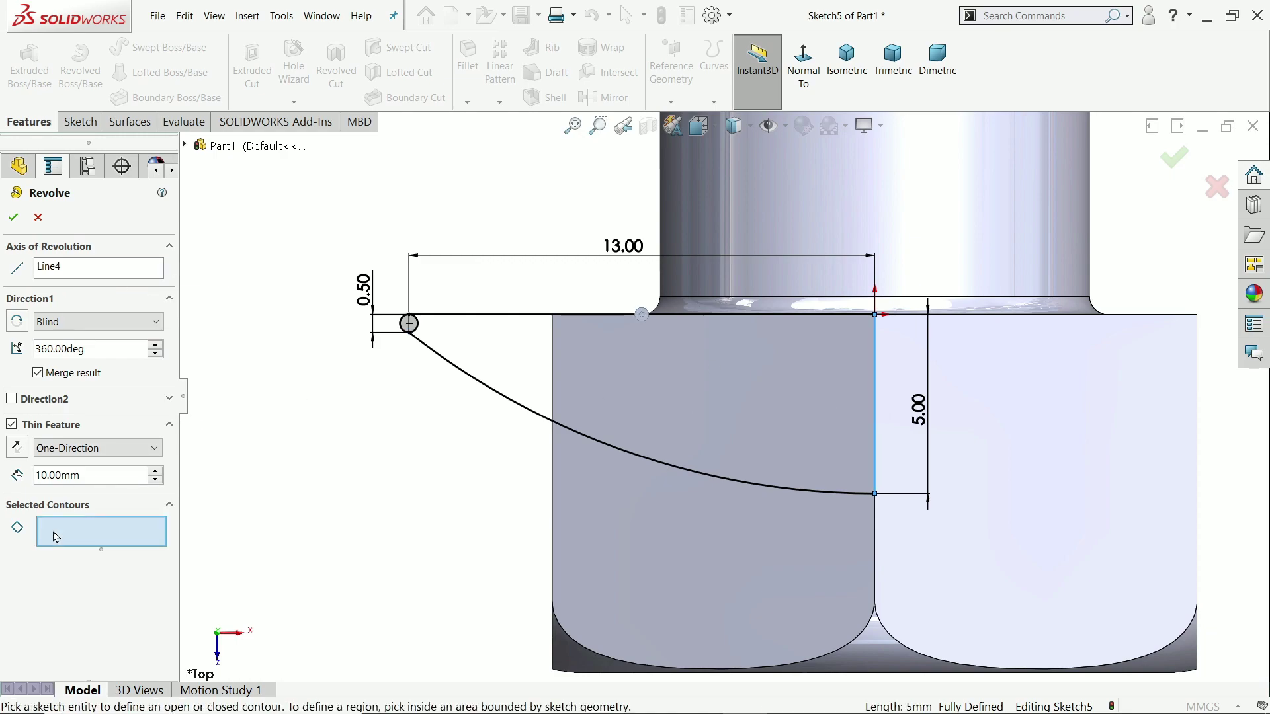
{"action": "left_click", "coordinate": [627, 392]}
{"action": "scroll", "coordinate": [440, 358], "scroll_direction": "down", "scroll_amount": 3}
{"action": "scroll", "coordinate": [551, 352], "scroll_direction": "down", "scroll_amount": 3}
{"action": "left_click", "coordinate": [594, 326]}
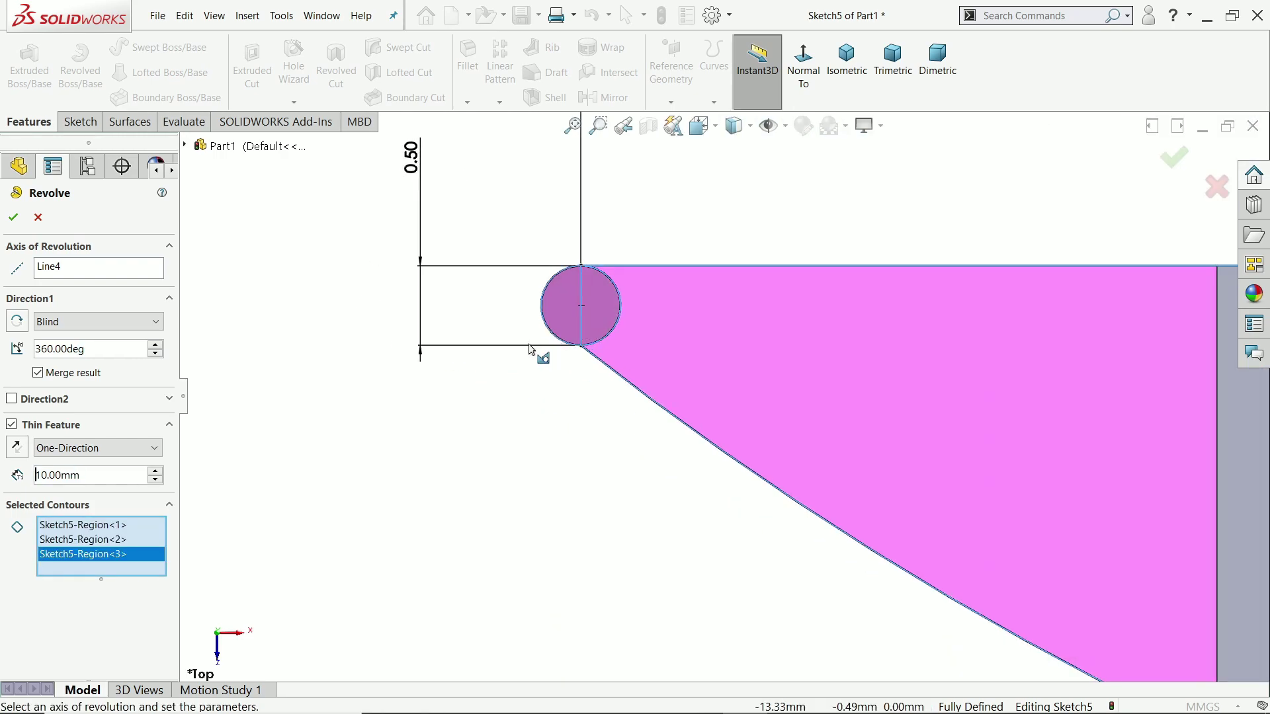
{"action": "scroll", "coordinate": [536, 357], "scroll_direction": "down", "scroll_amount": 2}
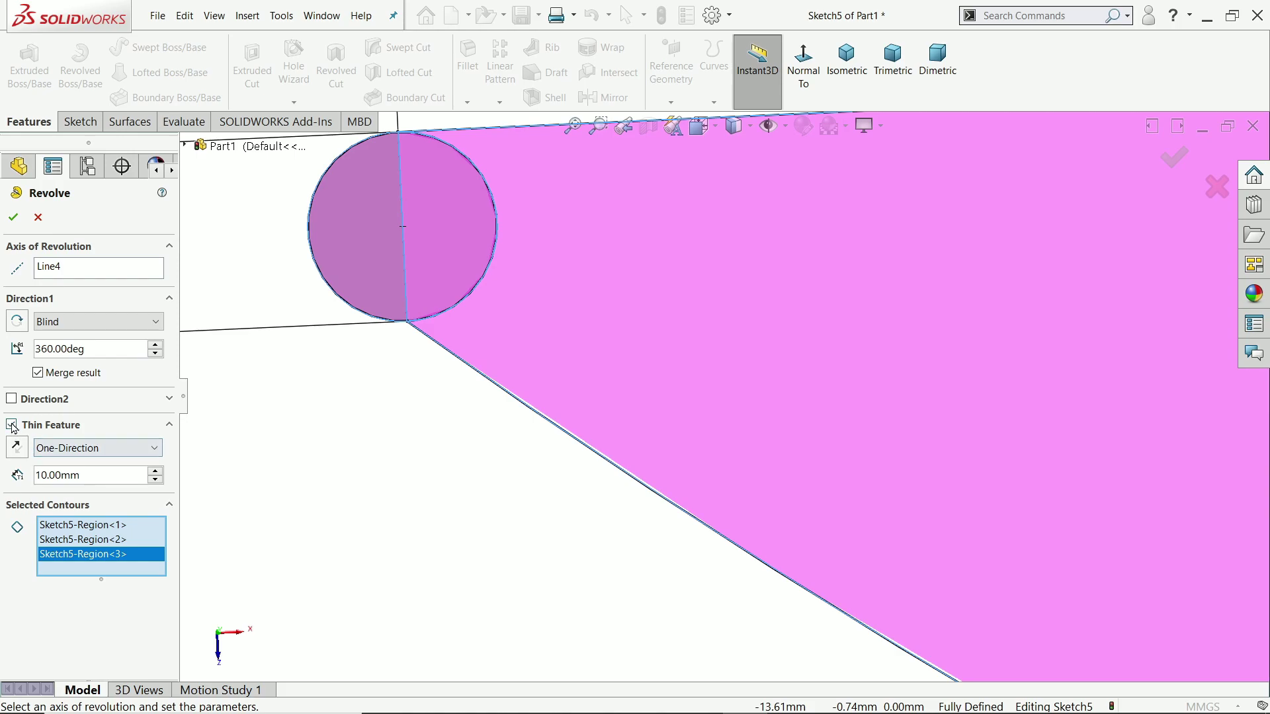
{"action": "scroll", "coordinate": [557, 457], "scroll_direction": "up", "scroll_amount": 1}
{"action": "scroll", "coordinate": [496, 468], "scroll_direction": "up", "scroll_amount": 5}
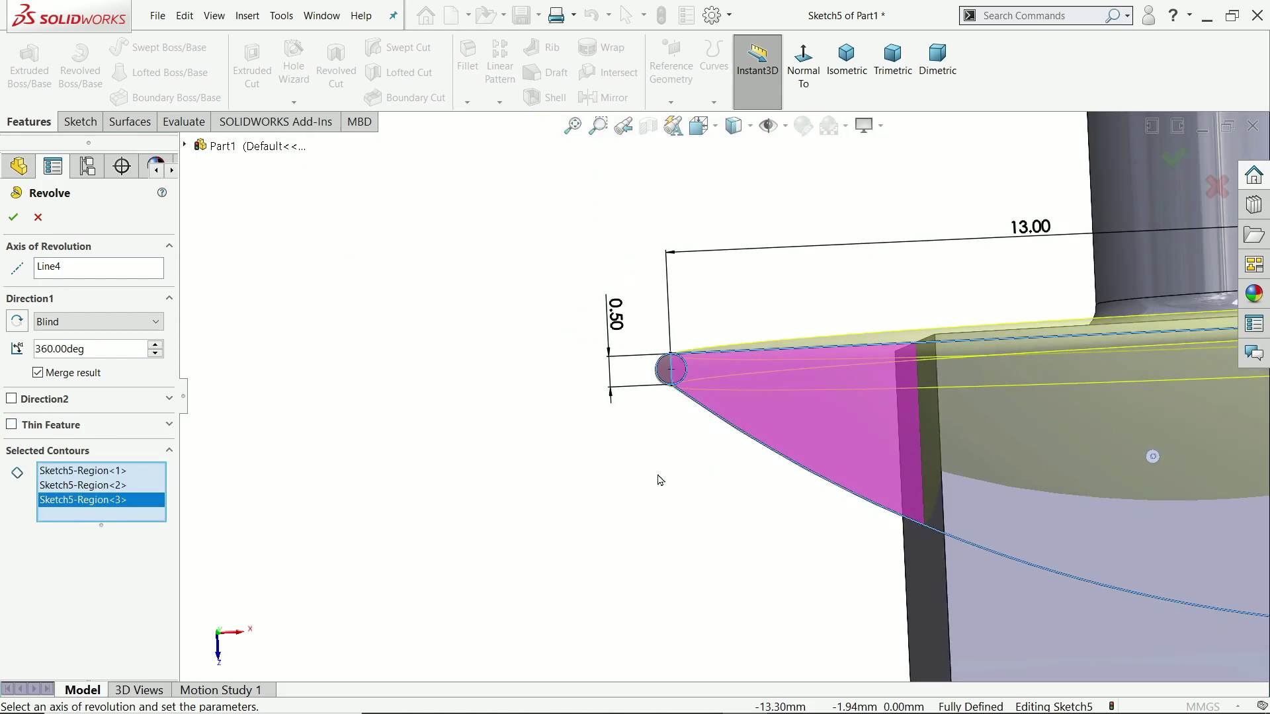
{"action": "scroll", "coordinate": [674, 501], "scroll_direction": "up", "scroll_amount": 3}
{"action": "scroll", "coordinate": [695, 541], "scroll_direction": "up", "scroll_amount": 3}
{"action": "scroll", "coordinate": [710, 546], "scroll_direction": "up", "scroll_amount": 3}
{"action": "scroll", "coordinate": [906, 430], "scroll_direction": "down", "scroll_amount": 2}
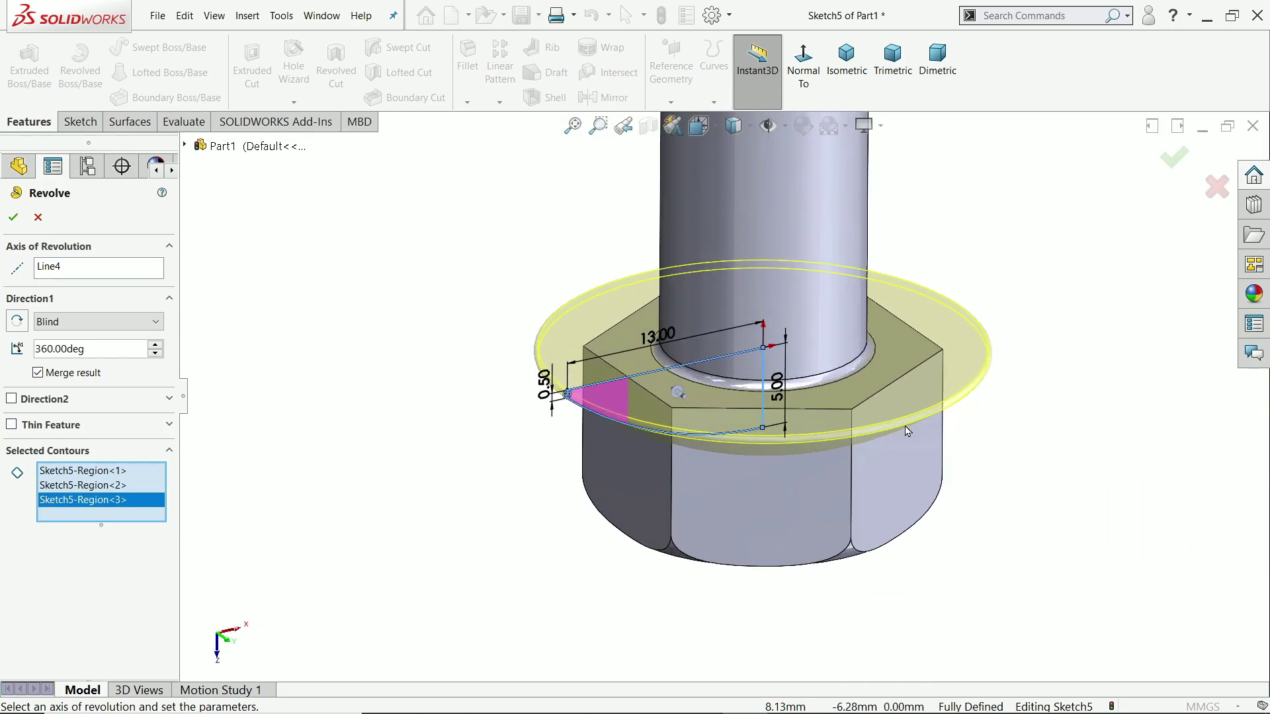
{"action": "scroll", "coordinate": [977, 488], "scroll_direction": "down", "scroll_amount": 2}
{"action": "middle_click_drag", "start_coordinate": [977, 488], "coordinate": [1052, 499]}
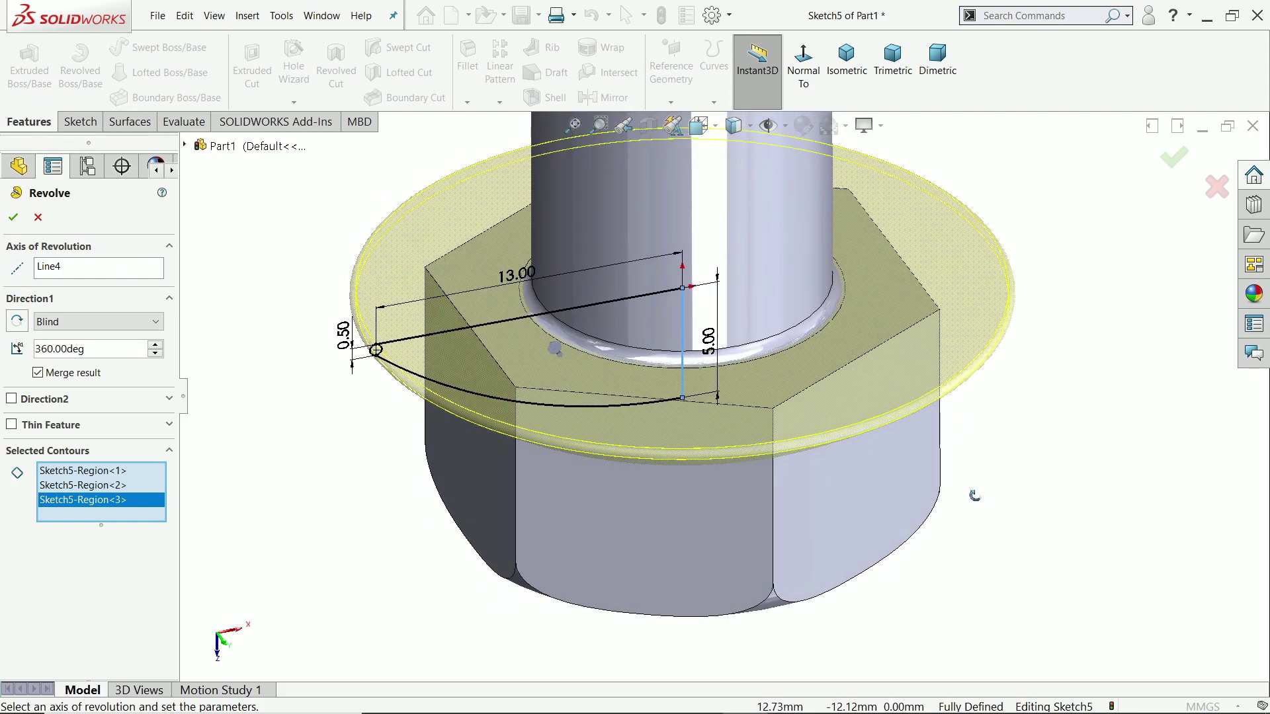
{"action": "left_click", "coordinate": [12, 217]}
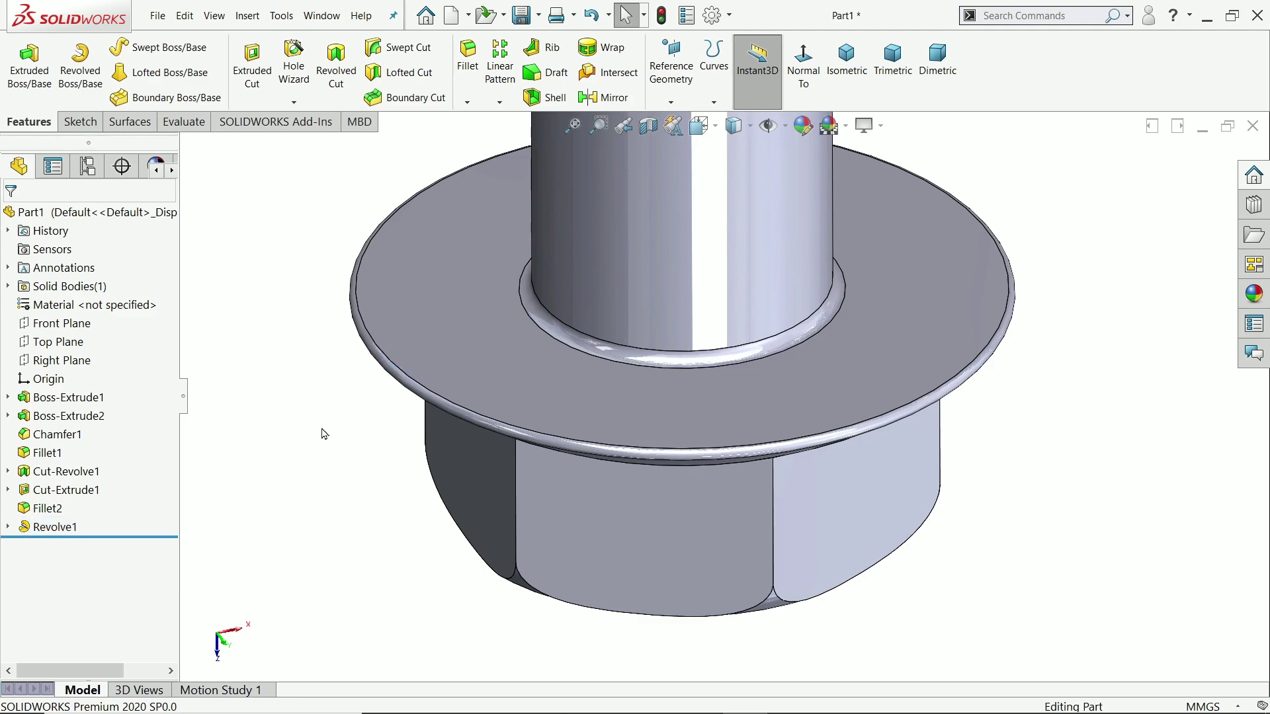
Step: Apply the brushed nickel metal appearance to Part1, then show the isometric view
{"action": "mouse_move", "coordinate": [326, 446]}
{"action": "middle_mouse_down"}
{"action": "mouse_move", "coordinate": [348, 241]}
{"action": "mouse_move", "coordinate": [350, 292]}
{"action": "middle_mouse_up"}
{"action": "scroll", "coordinate": [350, 293], "scroll_direction": "up", "scroll_amount": 3}
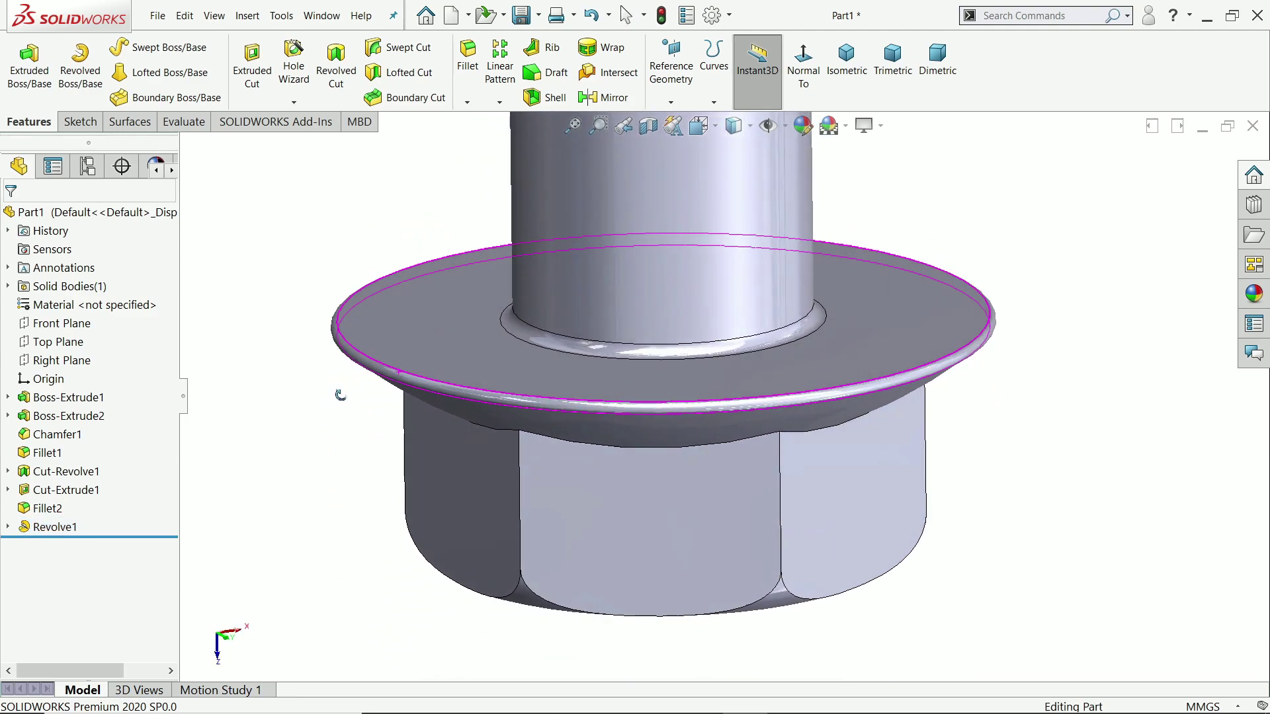
{"action": "scroll", "coordinate": [360, 406], "scroll_direction": "up", "scroll_amount": 3}
{"action": "left_click", "coordinate": [732, 197]}
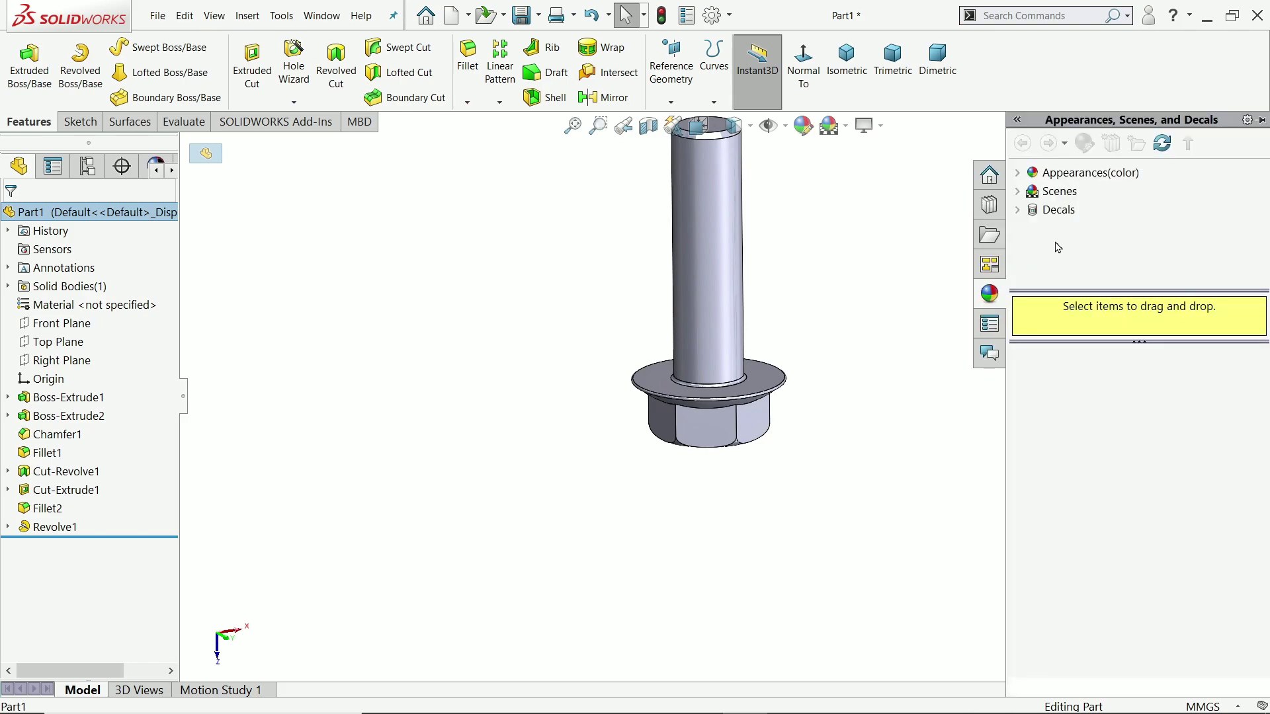
{"action": "left_click", "coordinate": [1017, 174]}
{"action": "left_click", "coordinate": [1033, 209]}
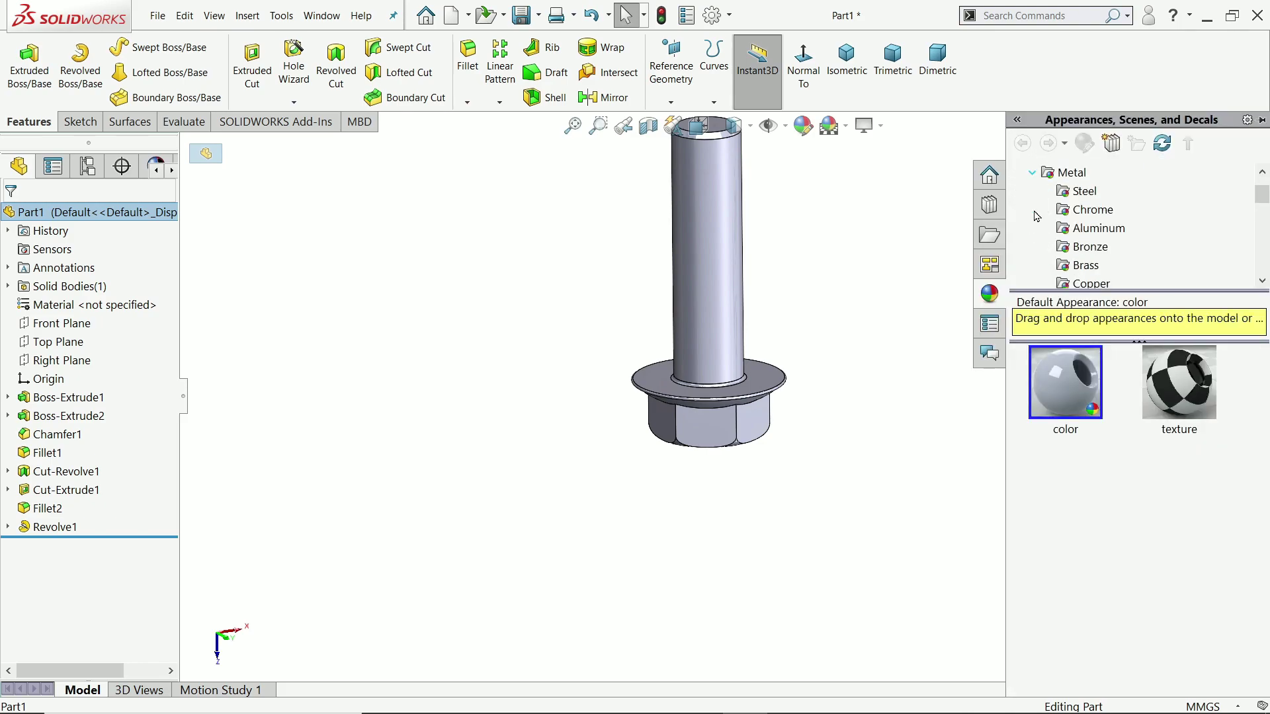
{"action": "scroll", "coordinate": [1092, 232], "scroll_direction": "down", "scroll_amount": 1}
{"action": "scroll", "coordinate": [1092, 232], "scroll_direction": "up", "scroll_amount": 1}
{"action": "left_click", "coordinate": [1083, 191]}
{"action": "scroll", "coordinate": [1116, 278], "scroll_direction": "down", "scroll_amount": 1}
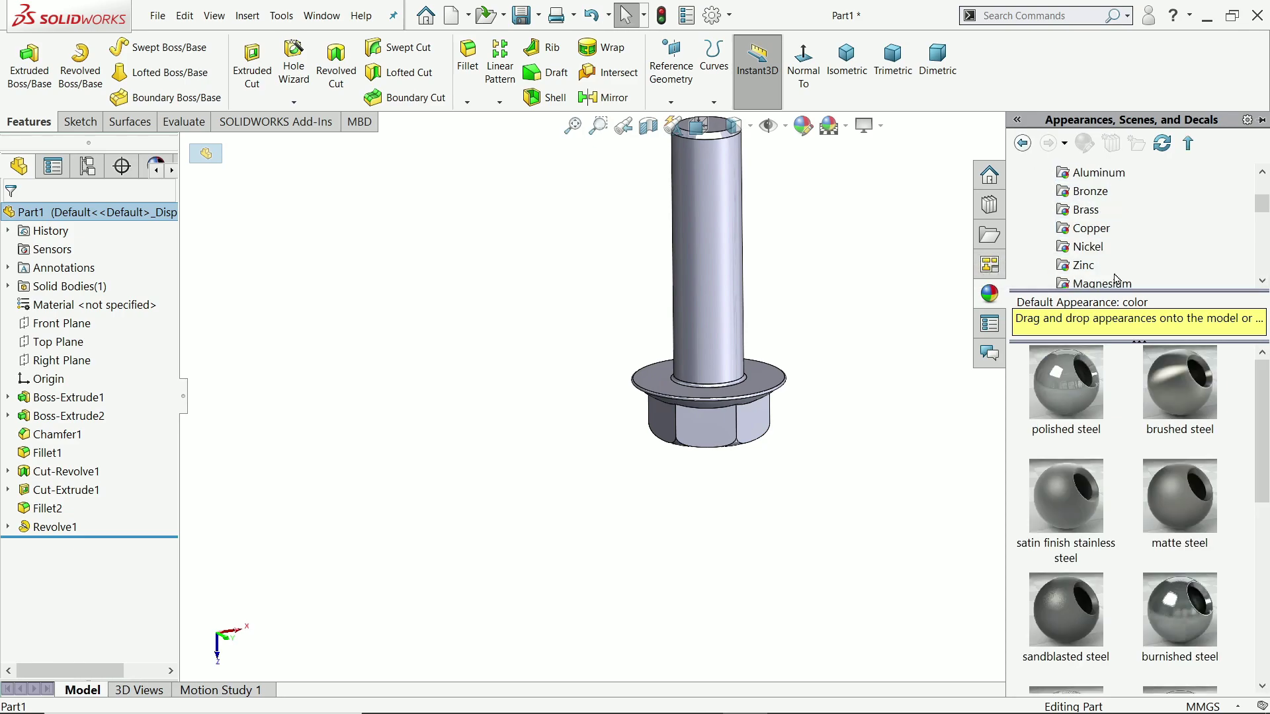
{"action": "left_click", "coordinate": [1091, 248]}
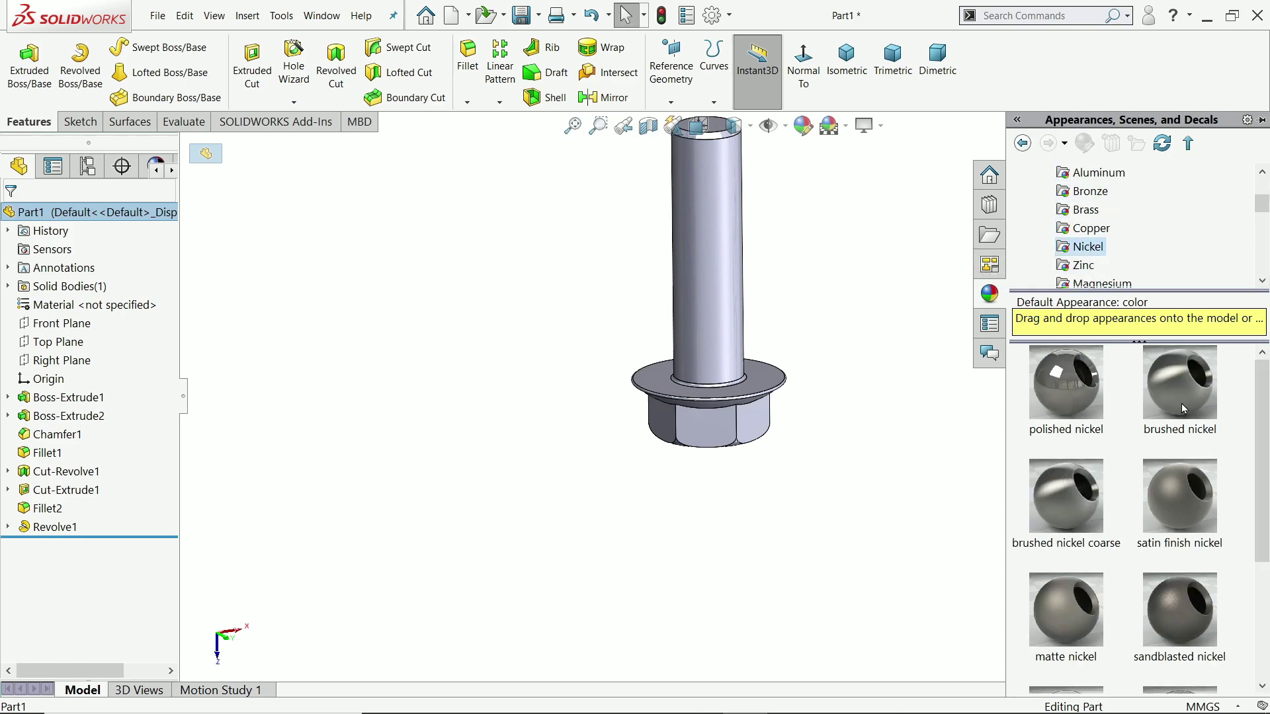
{"action": "double_click", "coordinate": [1182, 409]}
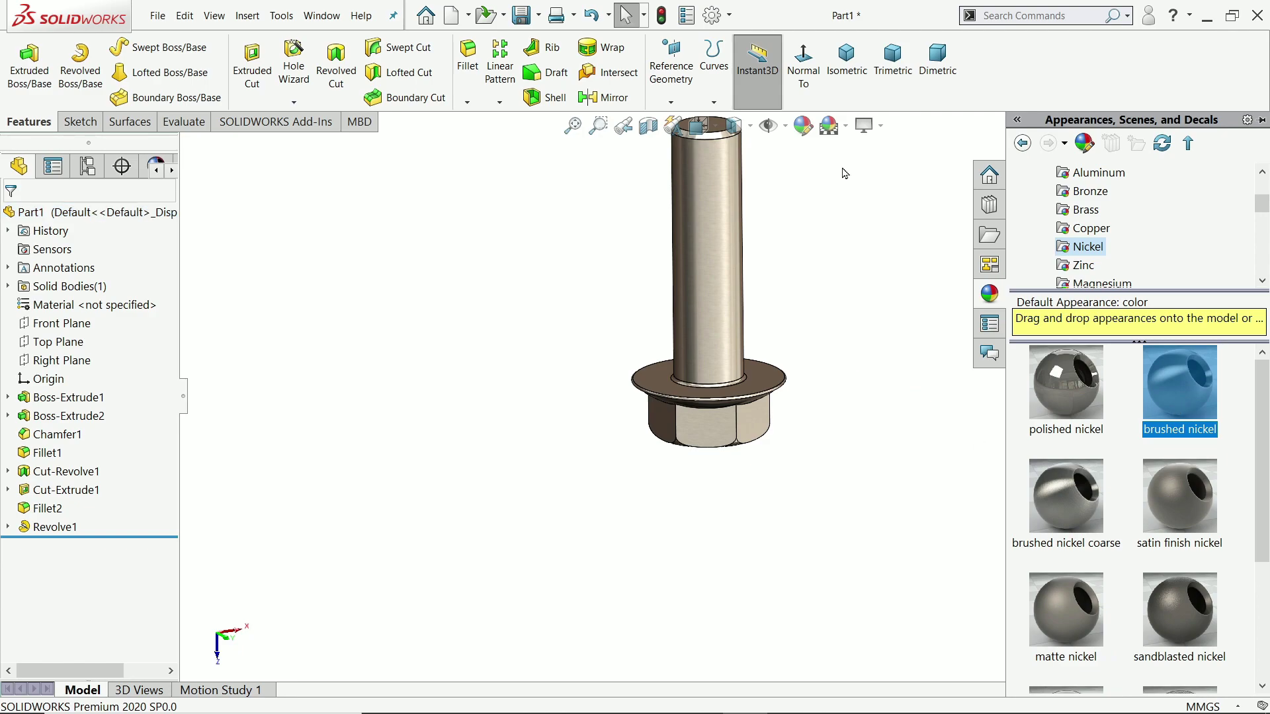
{"action": "left_click", "coordinate": [846, 60]}
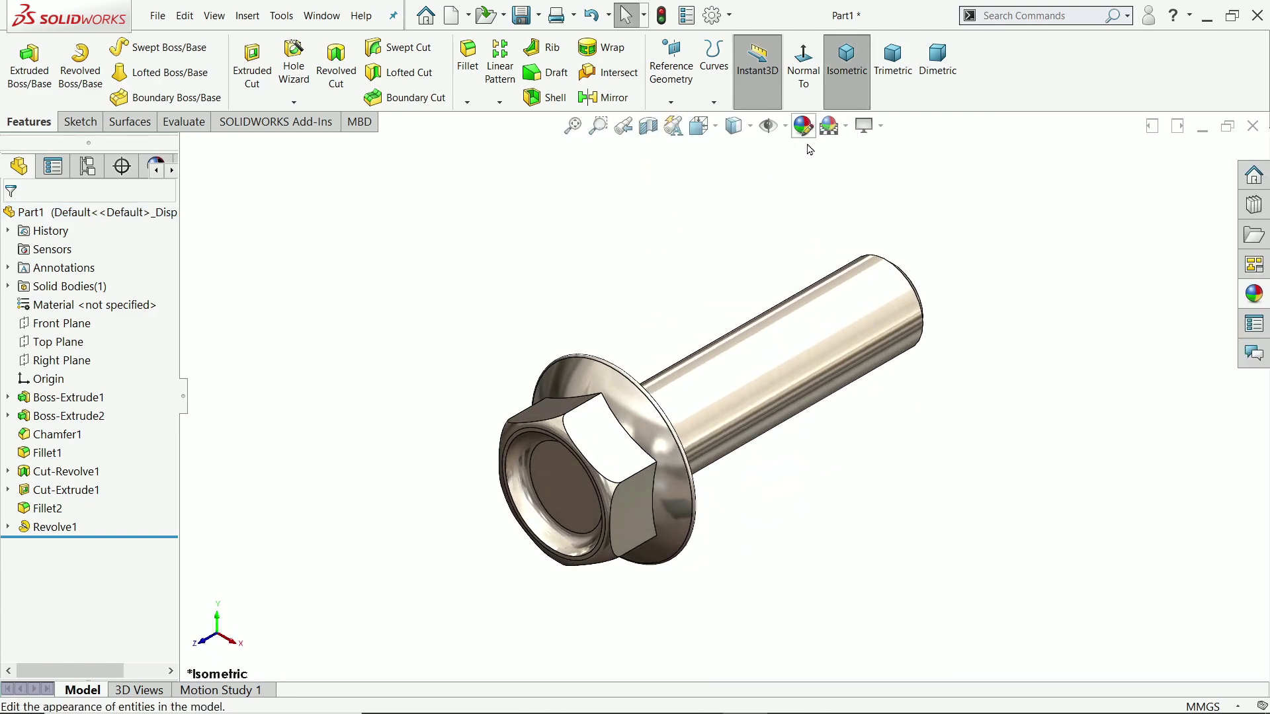
{"action": "scroll", "coordinate": [739, 453], "scroll_direction": "down", "scroll_amount": 1}
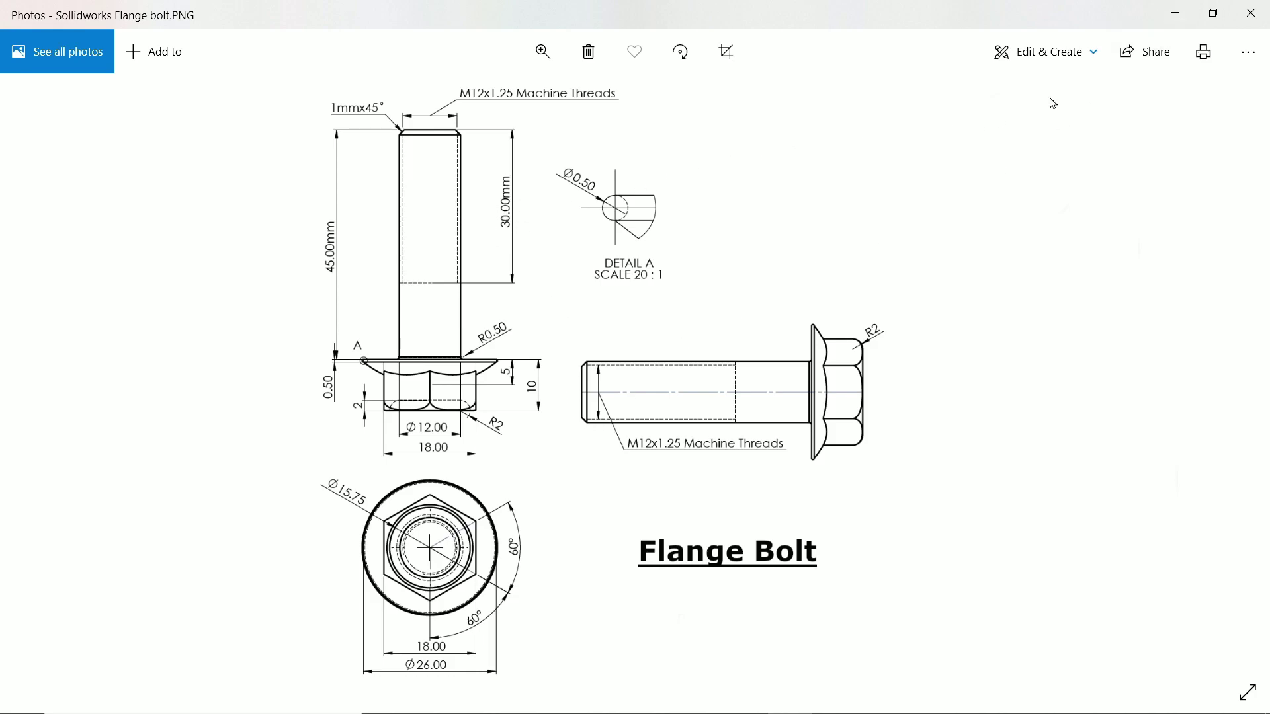
Step: Close the Flange bolt reference drawing in Photos
{"action": "left_click", "coordinate": [1175, 17]}
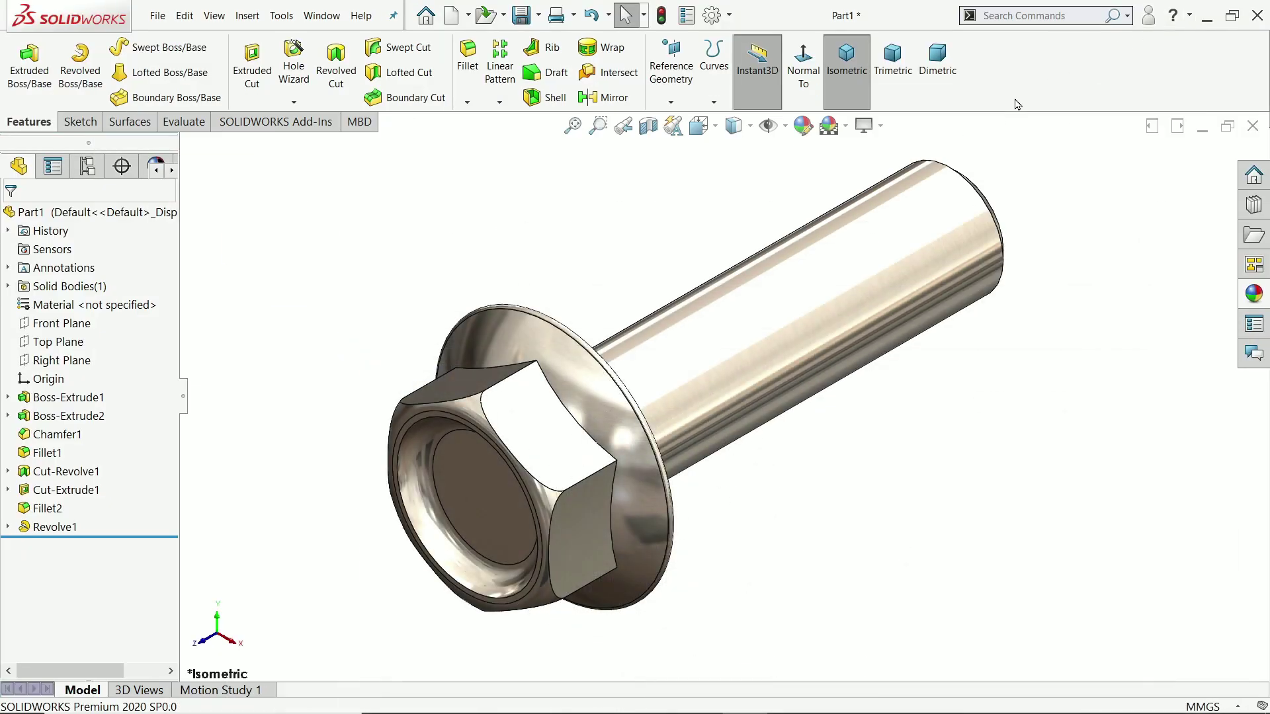
Step: Start a Thread feature from Hole Wizard and pick the shaft end edge as its start
{"action": "left_click", "coordinate": [294, 103]}
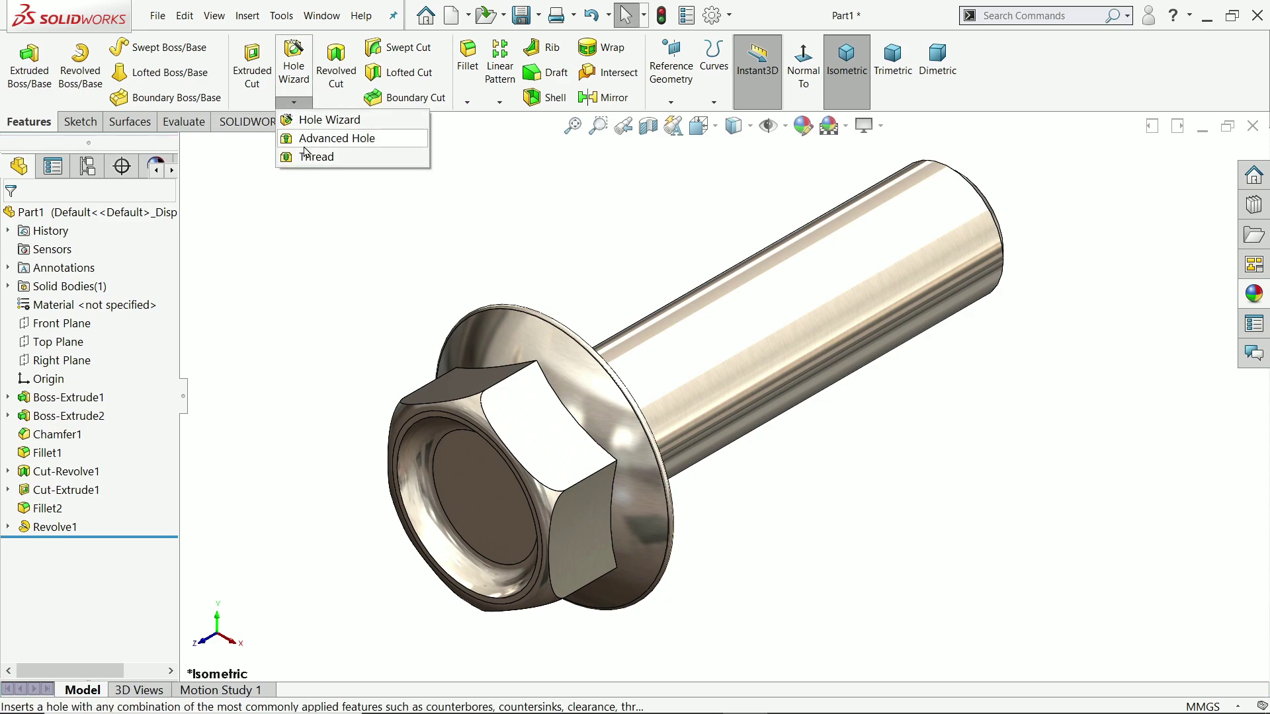
{"action": "left_click", "coordinate": [316, 158]}
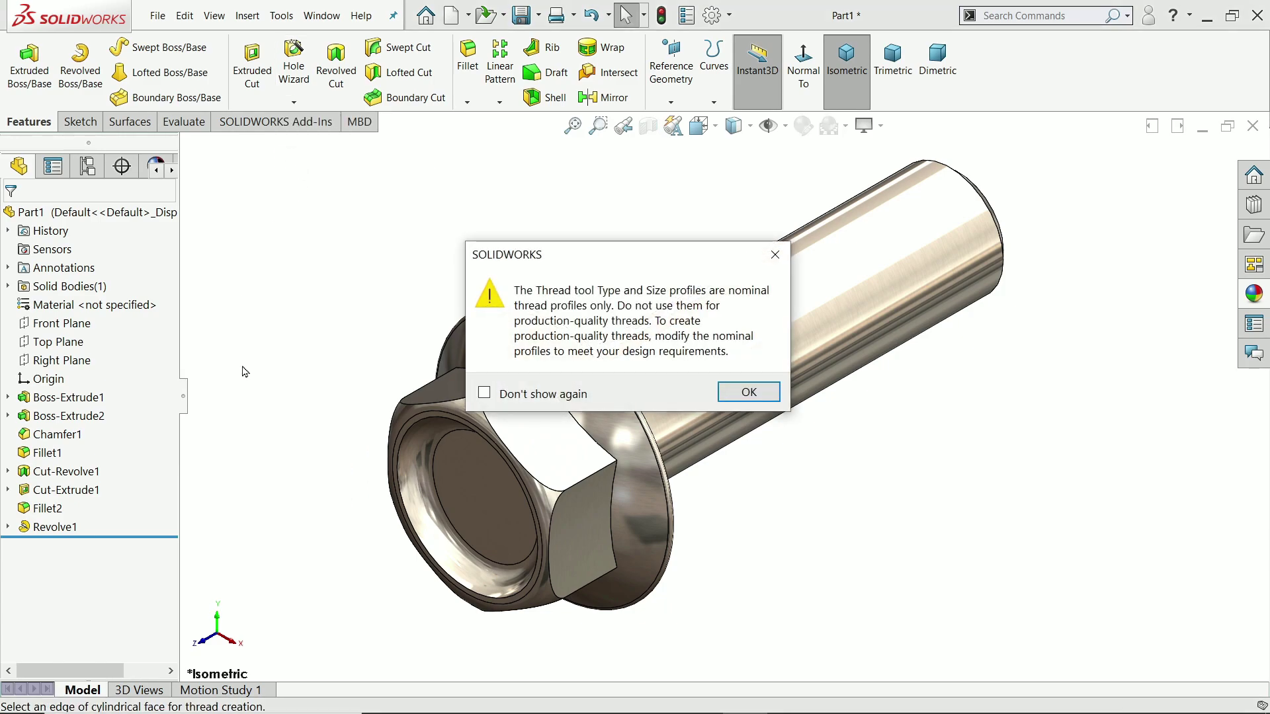
{"action": "left_click", "coordinate": [743, 402]}
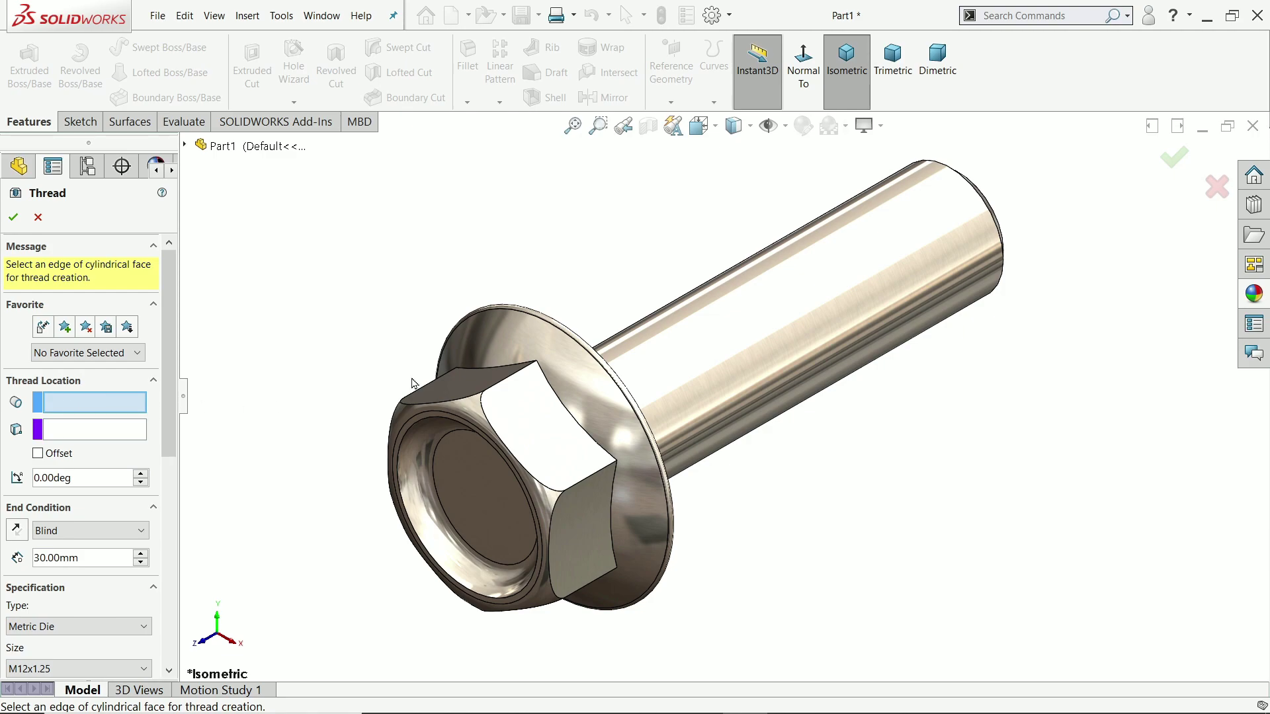
{"action": "middle_click_drag", "start_coordinate": [764, 205], "coordinate": [683, 223]}
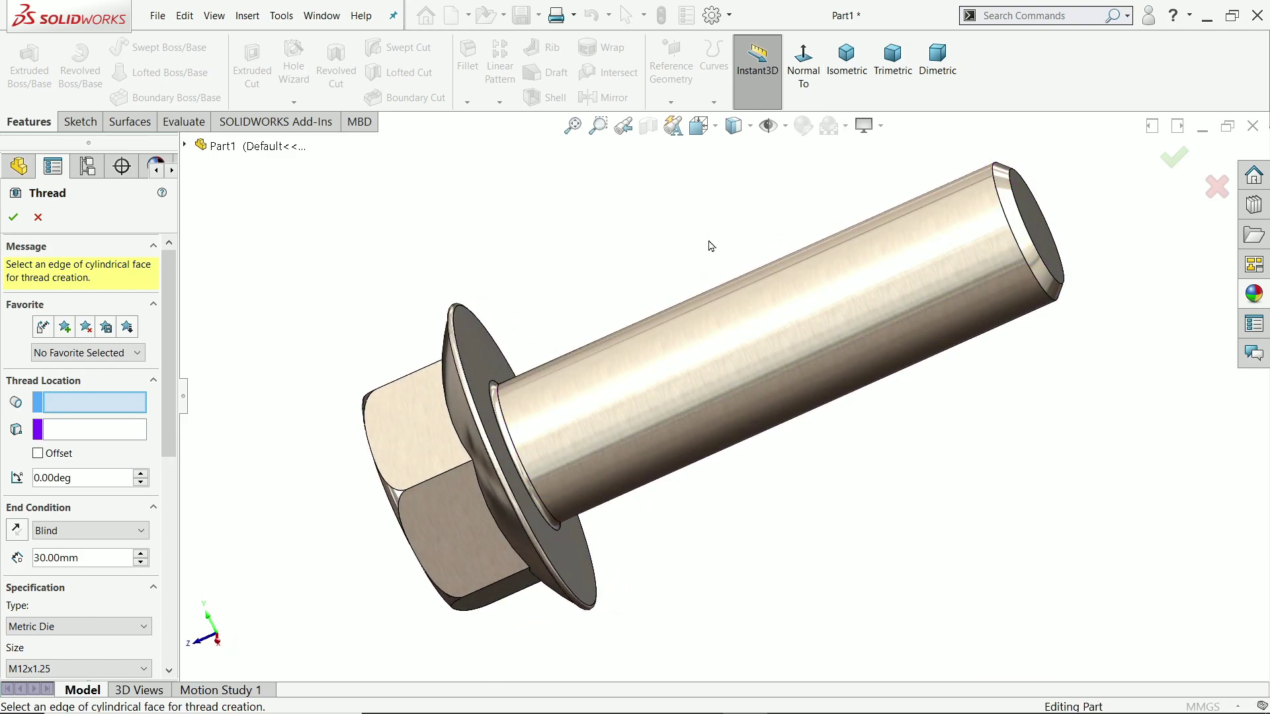
{"action": "scroll", "coordinate": [1070, 276], "scroll_direction": "down", "scroll_amount": 3}
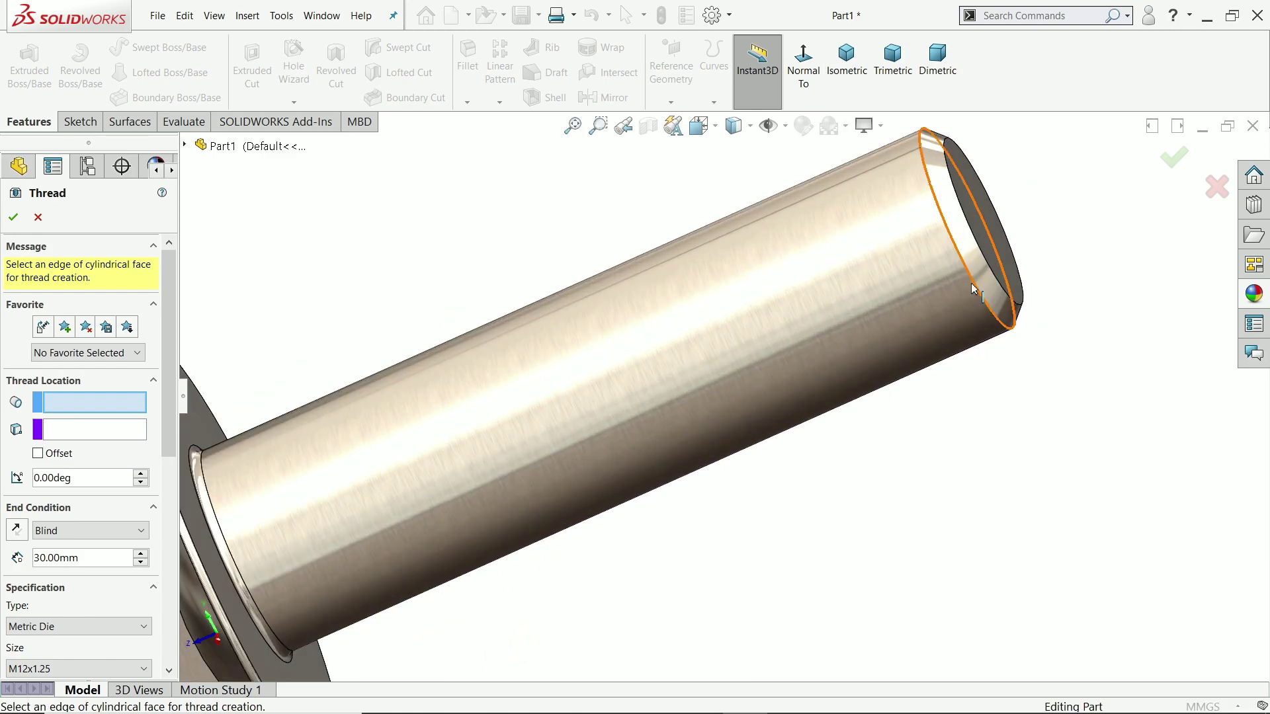
{"action": "left_click", "coordinate": [978, 293]}
{"action": "scroll", "coordinate": [383, 358], "scroll_direction": "up", "scroll_amount": 3}
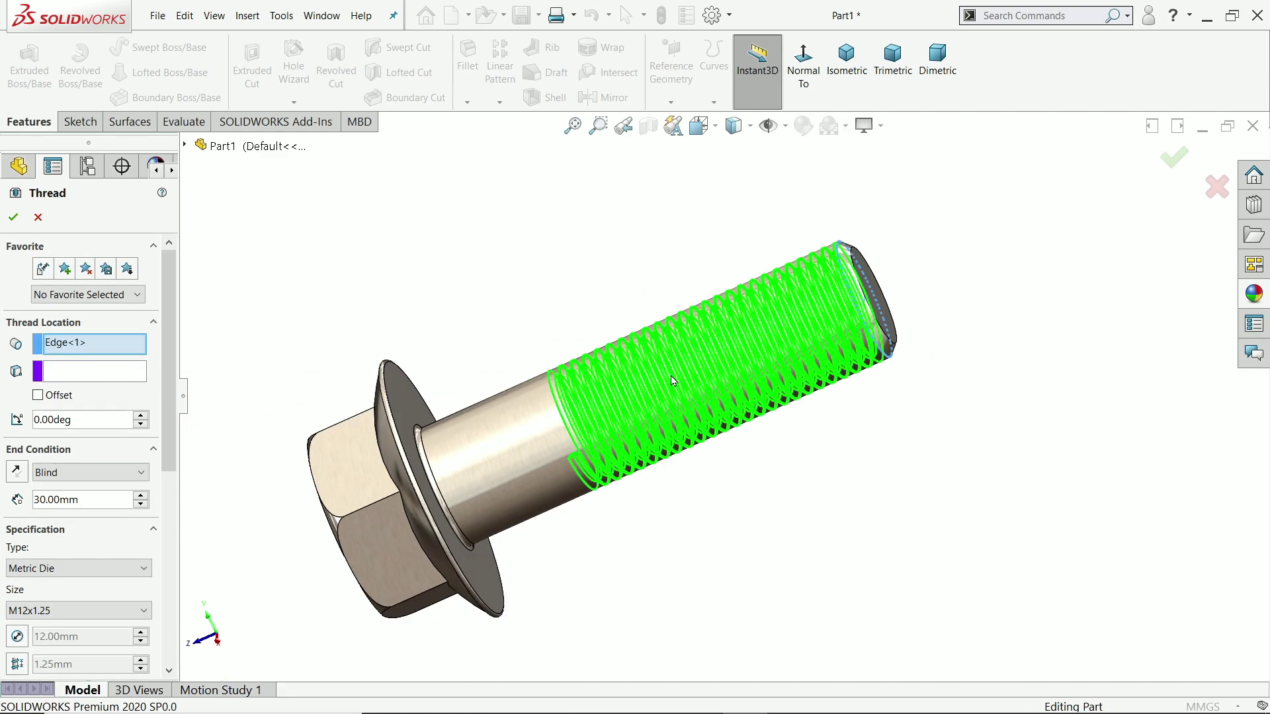
{"action": "scroll", "coordinate": [711, 414], "scroll_direction": "down", "scroll_amount": 2}
{"action": "scroll", "coordinate": [435, 491], "scroll_direction": "down", "scroll_amount": 2}
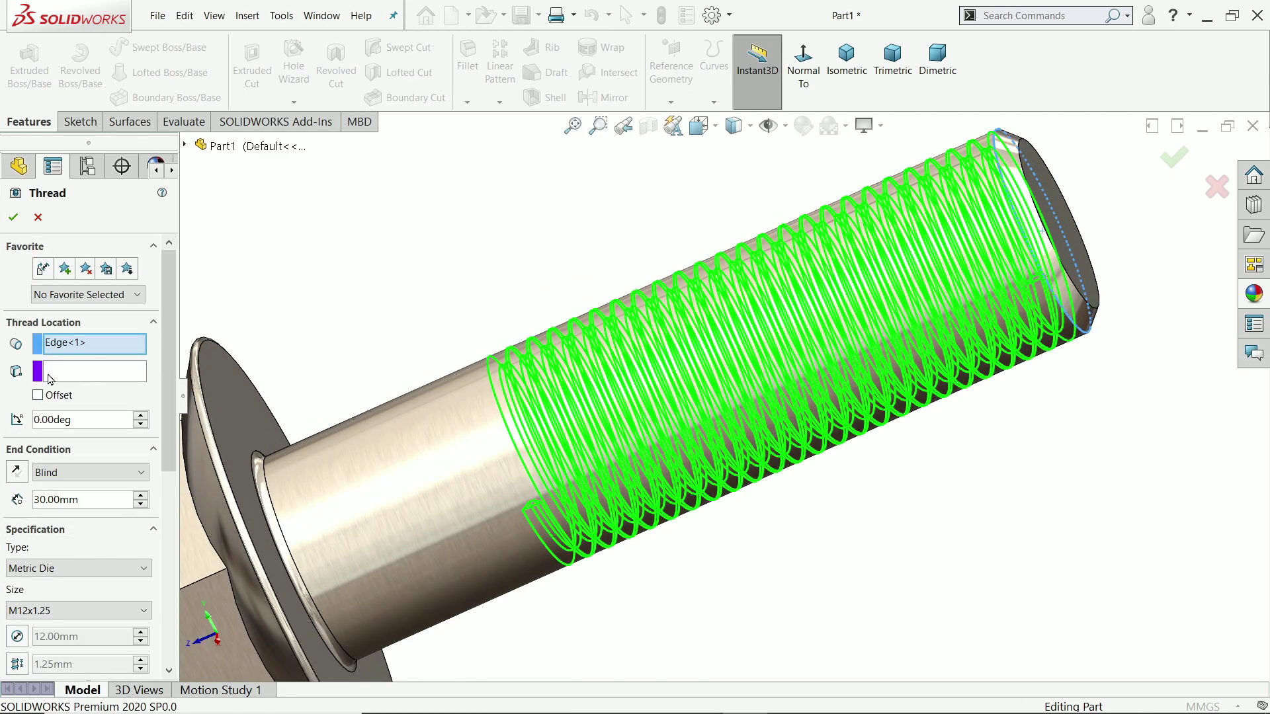
{"action": "scroll", "coordinate": [156, 396], "scroll_direction": "down", "scroll_amount": 3}
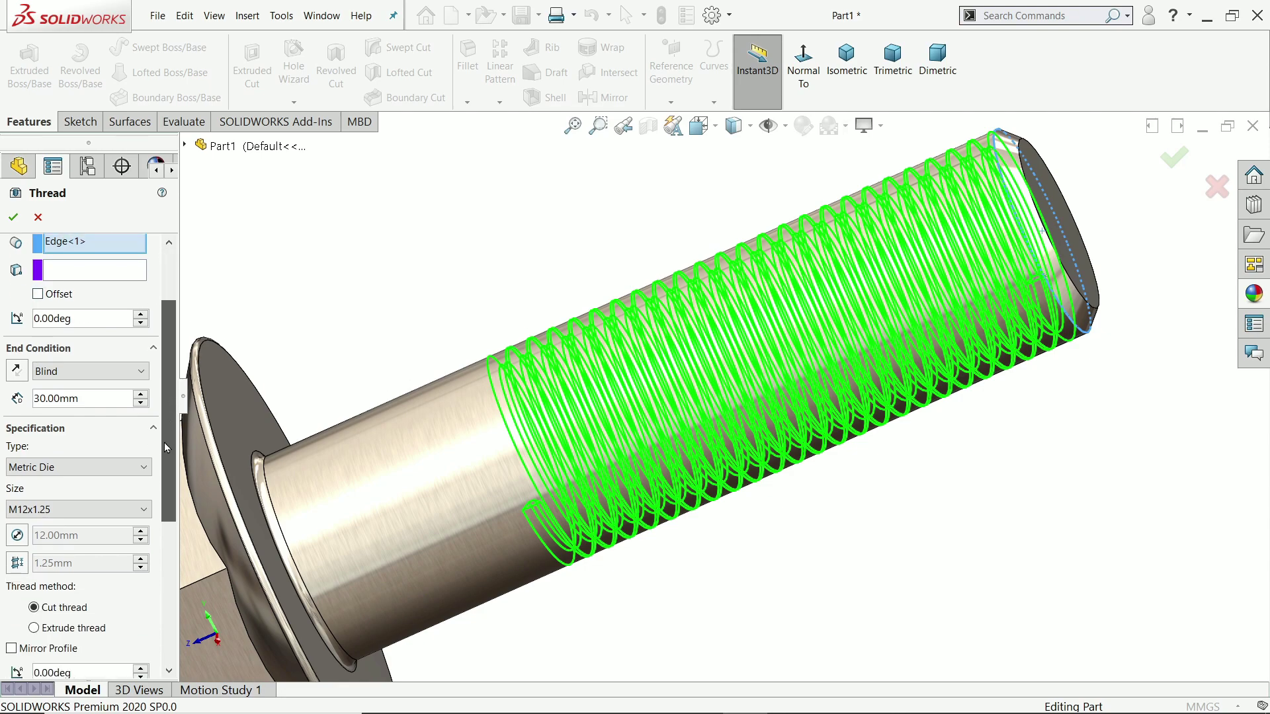
Step: Set the thread to blind 30 mm, Metric Die type, size M12x1.25
{"action": "left_click", "coordinate": [51, 371]}
{"action": "double_click", "coordinate": [84, 398]}
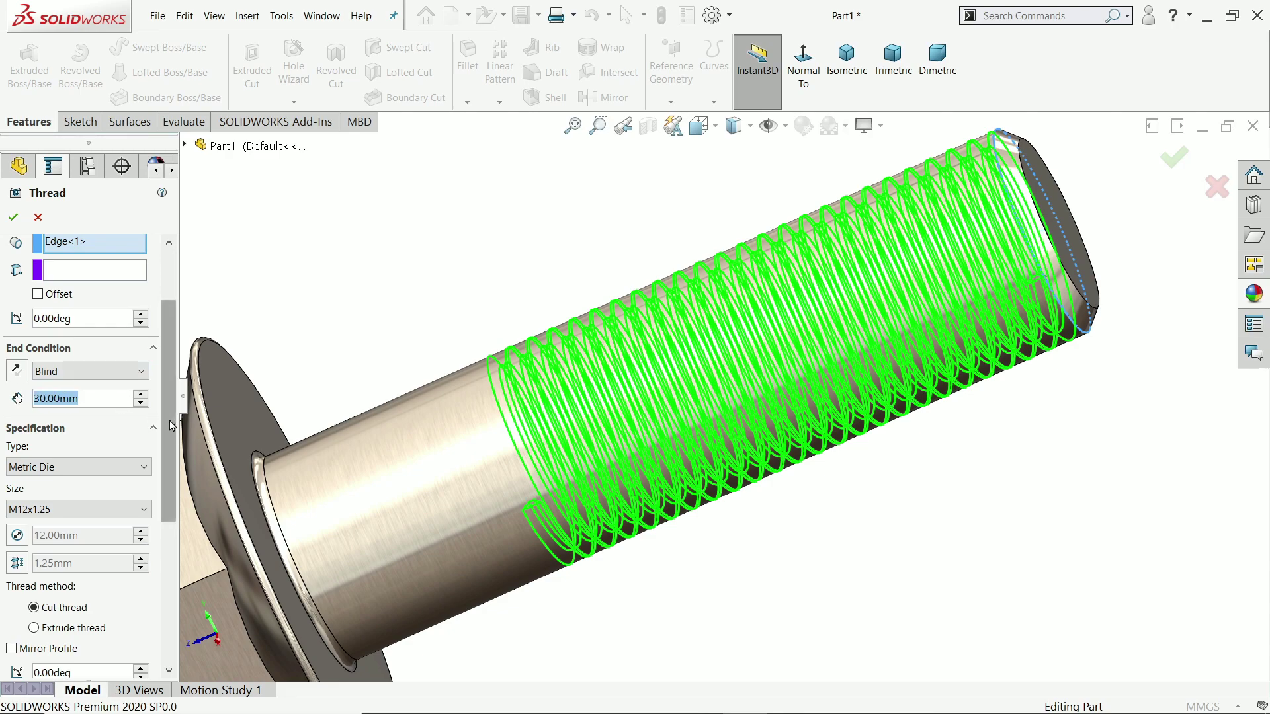
{"action": "scroll", "coordinate": [72, 389], "scroll_direction": "down", "scroll_amount": 3}
{"action": "left_click", "coordinate": [64, 373]}
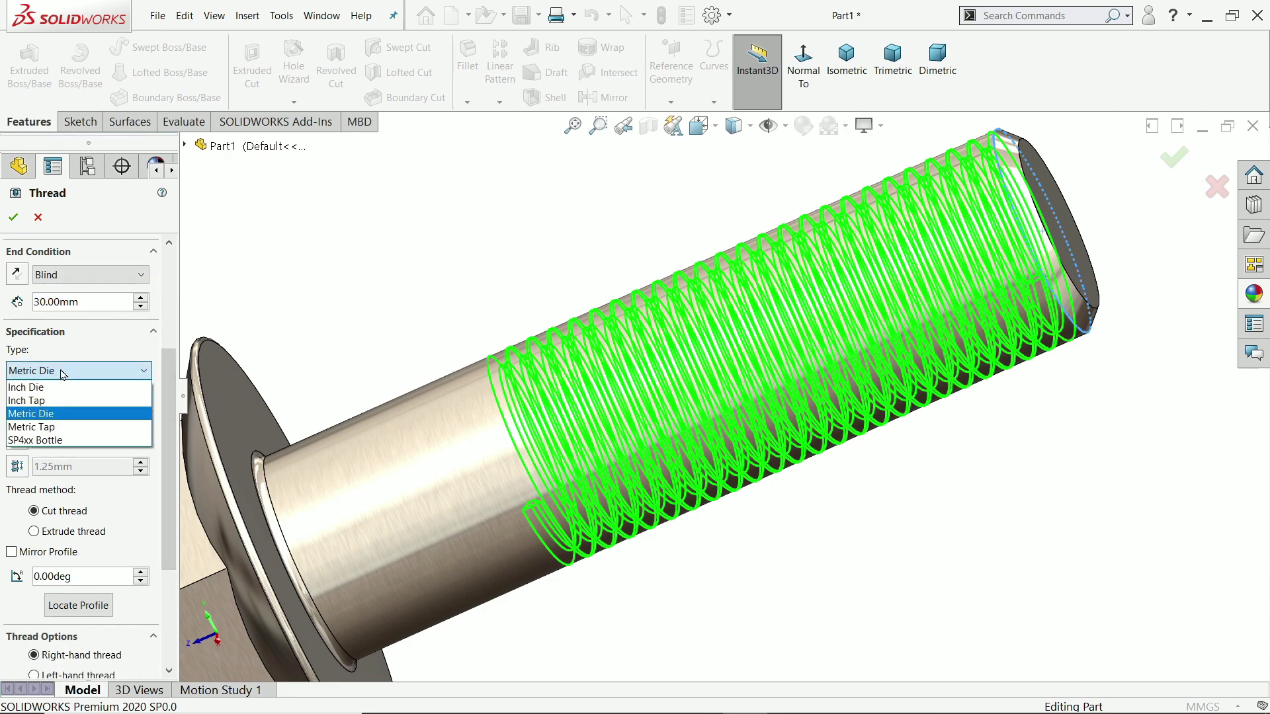
{"action": "scroll", "coordinate": [562, 436], "scroll_direction": "down", "scroll_amount": 3}
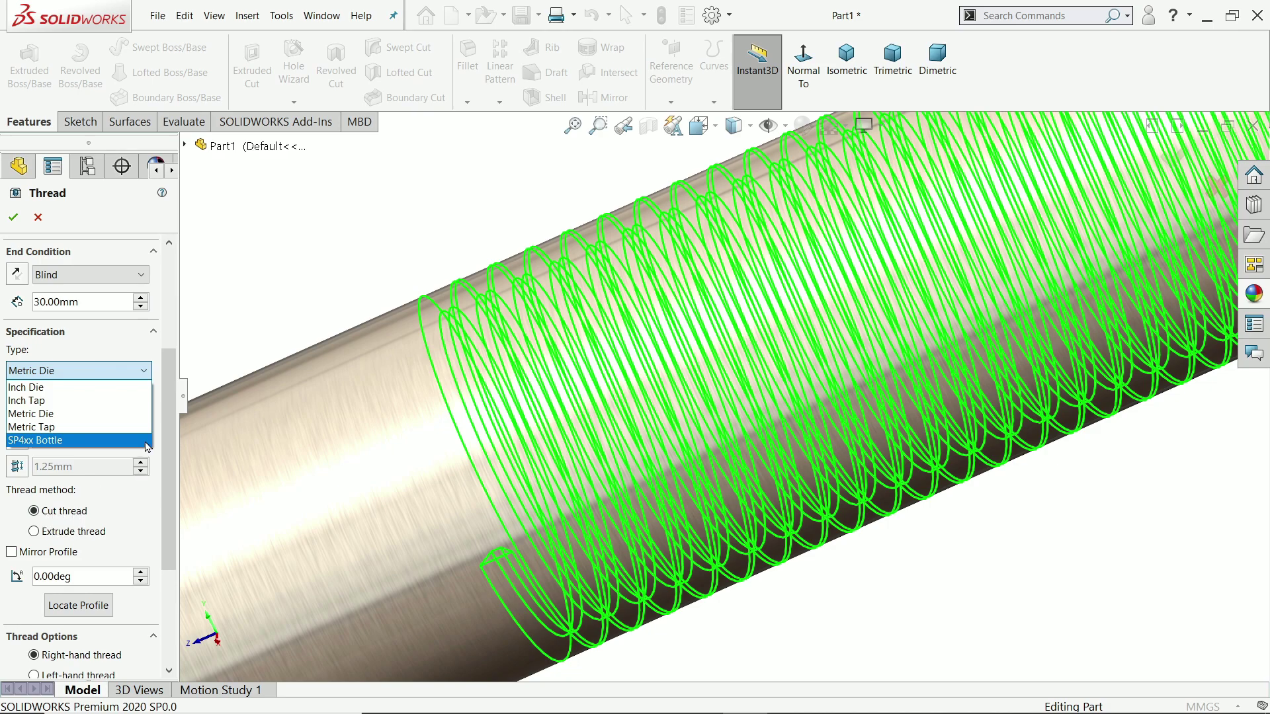
{"action": "left_click", "coordinate": [137, 370]}
{"action": "left_click", "coordinate": [51, 414]}
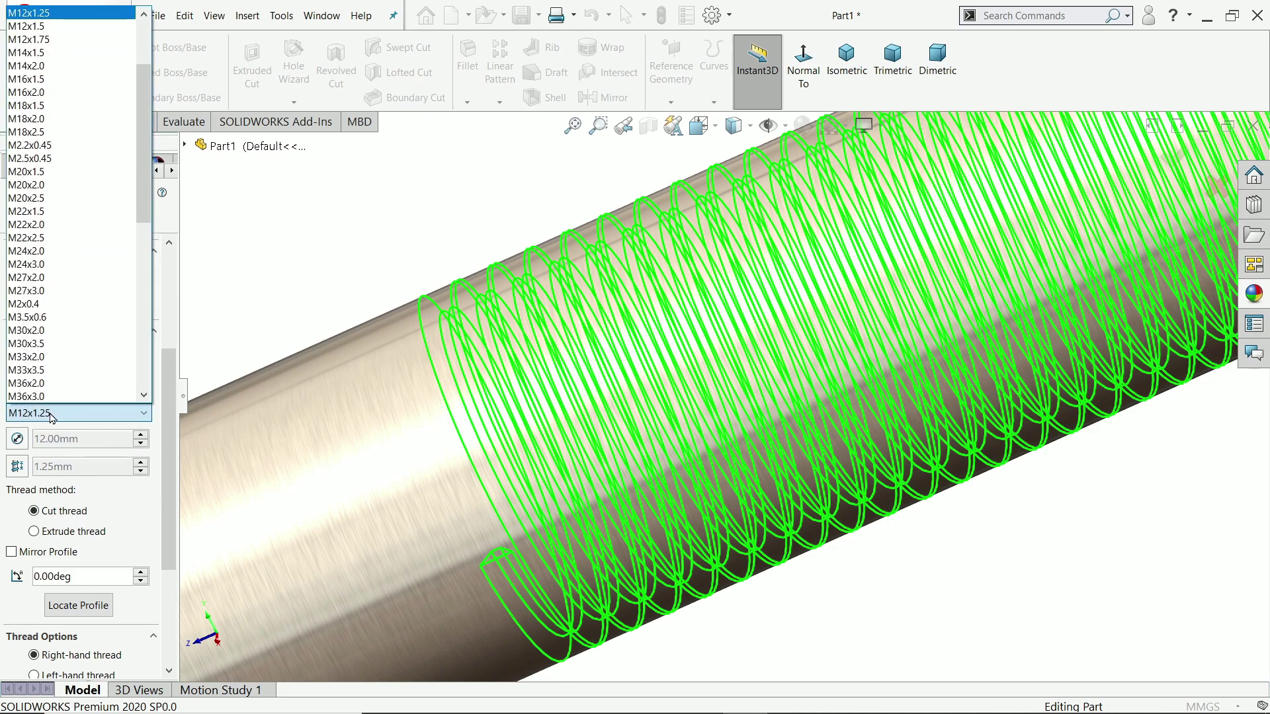
{"action": "left_click", "coordinate": [50, 415]}
{"action": "left_click", "coordinate": [51, 371]}
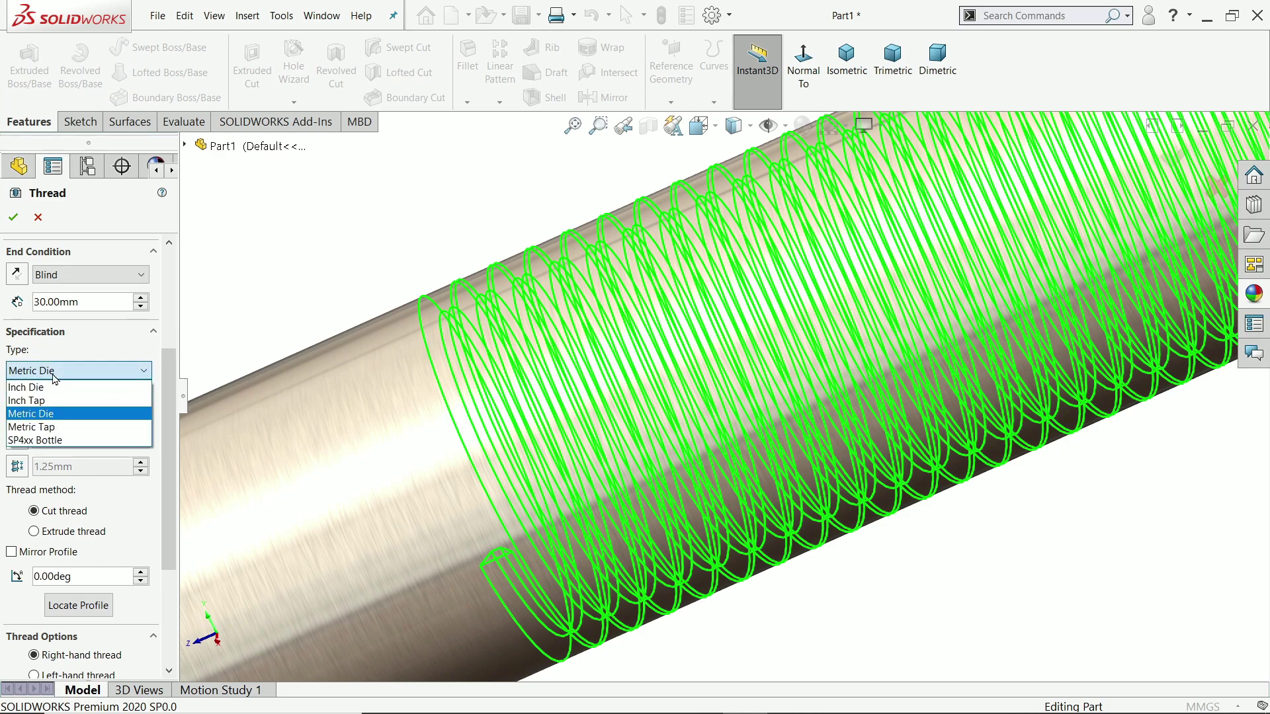
{"action": "left_click", "coordinate": [50, 401]}
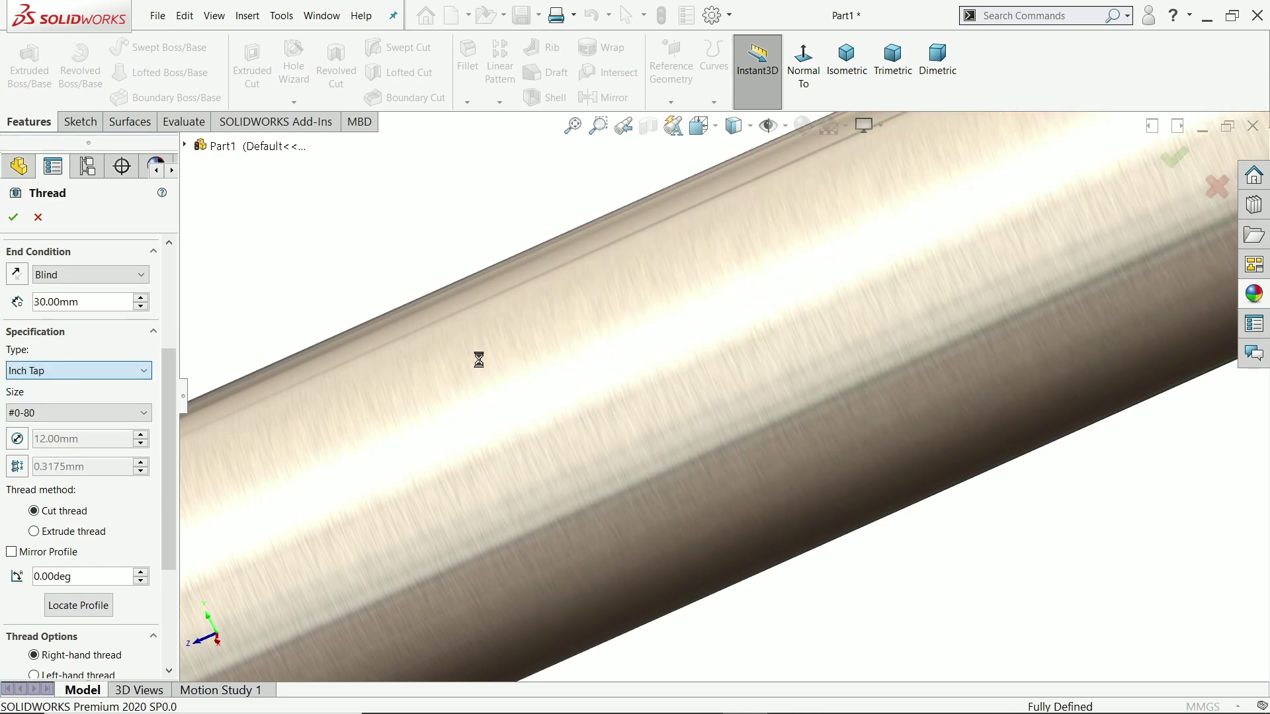
{"action": "scroll", "coordinate": [486, 348], "scroll_direction": "down", "scroll_amount": 3}
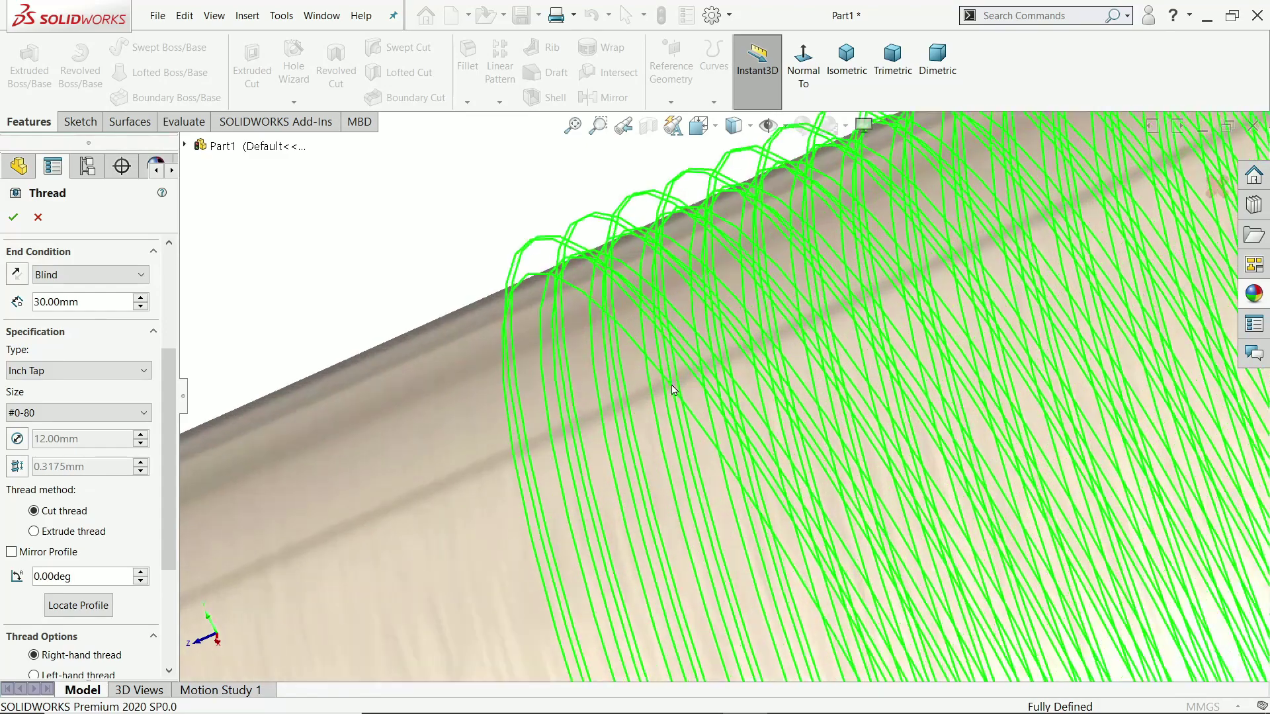
{"action": "scroll", "coordinate": [595, 318], "scroll_direction": "down", "scroll_amount": 3}
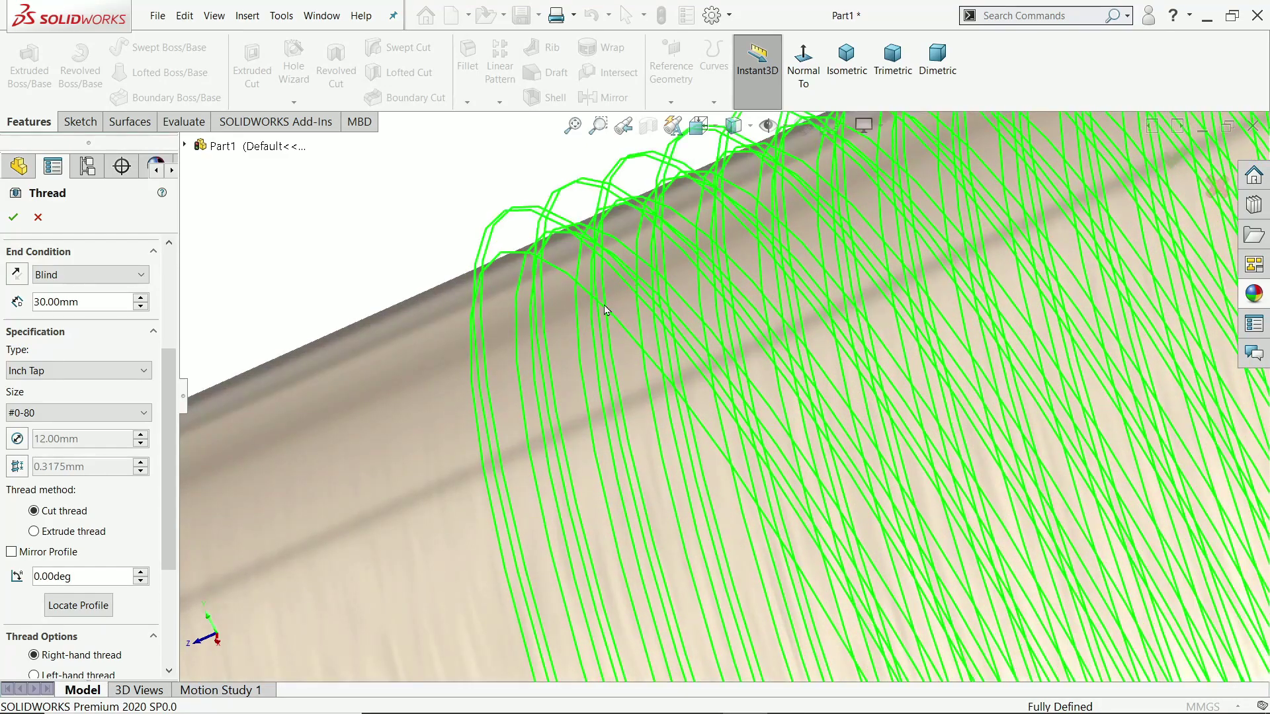
{"action": "left_click", "coordinate": [30, 375]}
{"action": "left_click", "coordinate": [40, 414]}
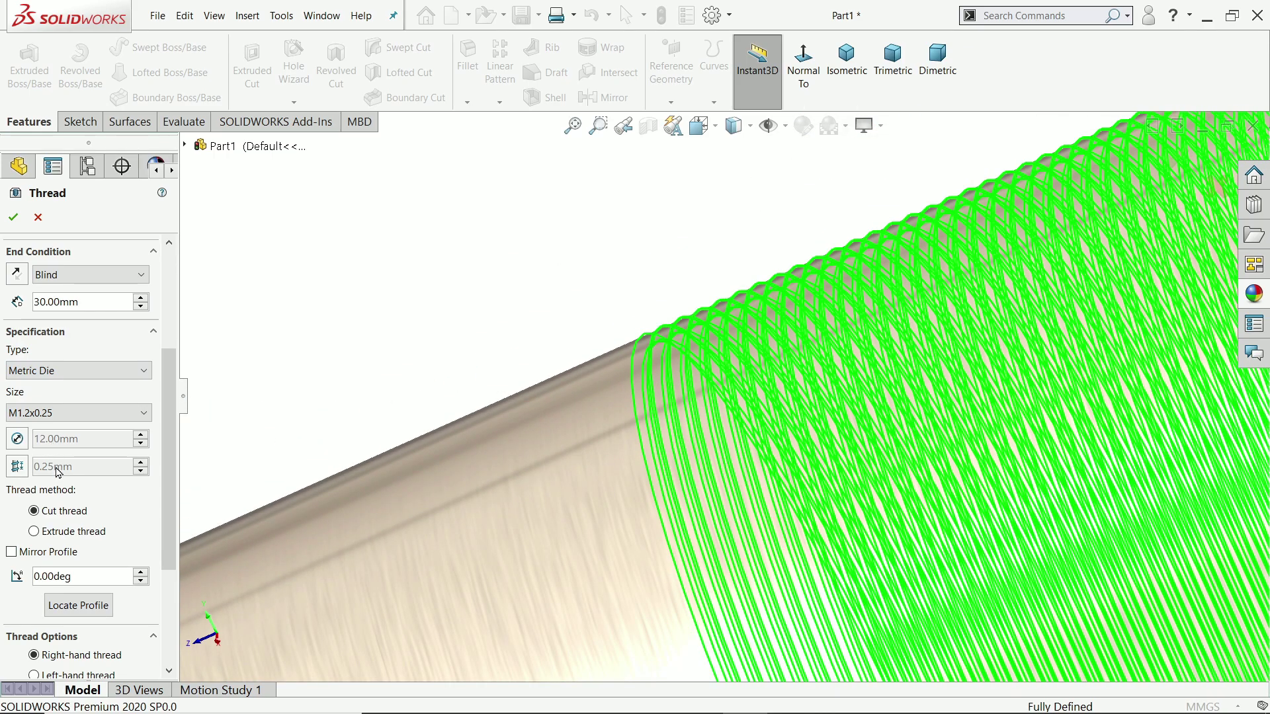
{"action": "left_click", "coordinate": [53, 415]}
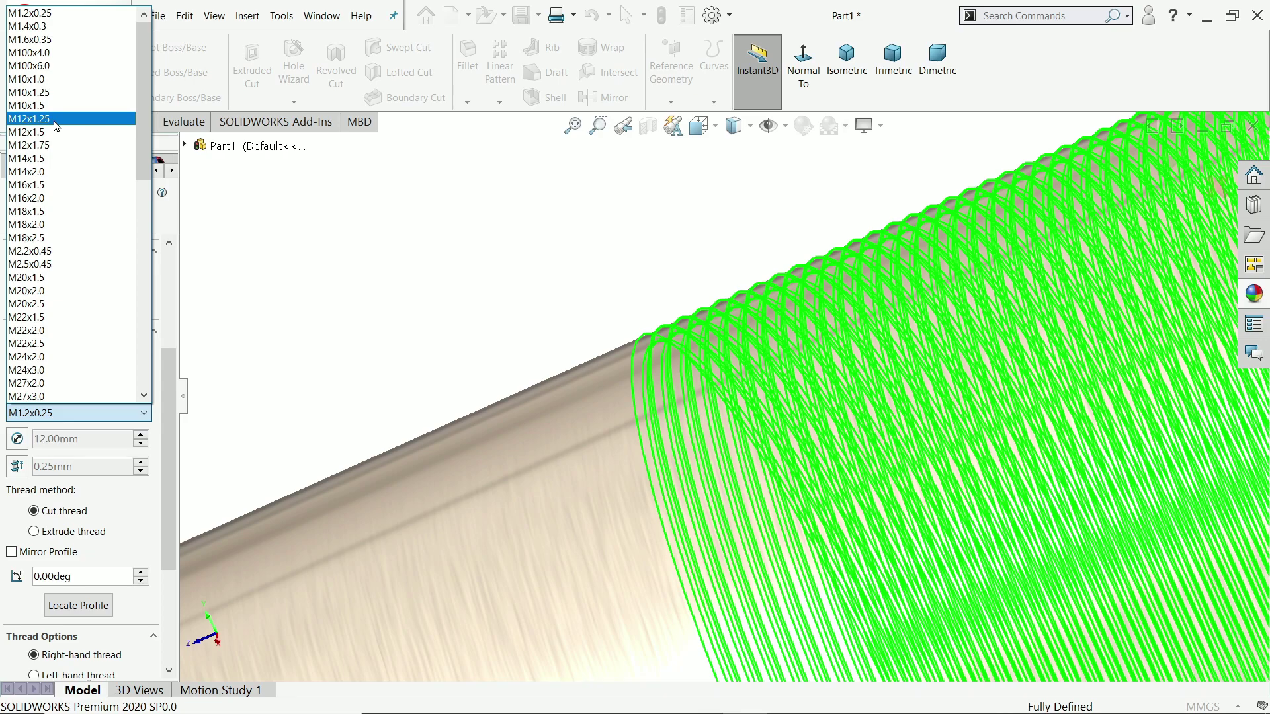
{"action": "left_click", "coordinate": [55, 127]}
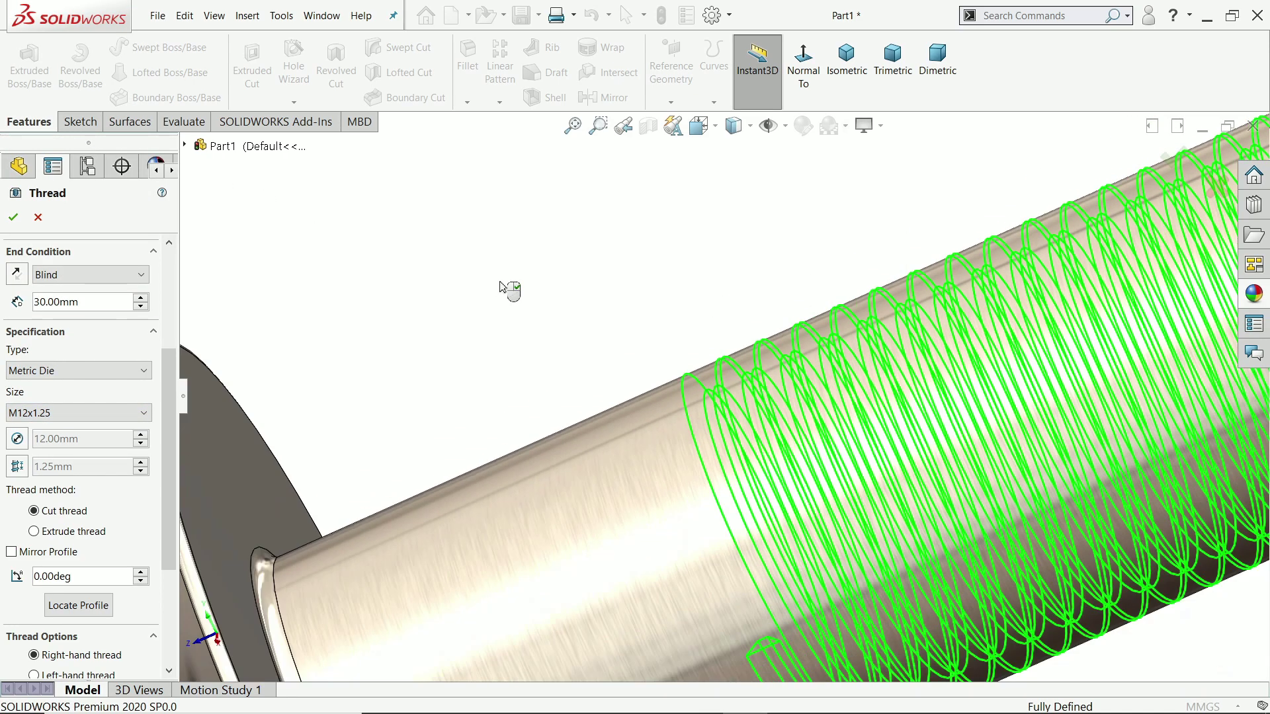
{"action": "scroll", "coordinate": [509, 289], "scroll_direction": "up", "scroll_amount": 5}
{"action": "scroll", "coordinate": [698, 400], "scroll_direction": "down", "scroll_amount": 5}
{"action": "scroll", "coordinate": [698, 400], "scroll_direction": "down", "scroll_amount": 3}
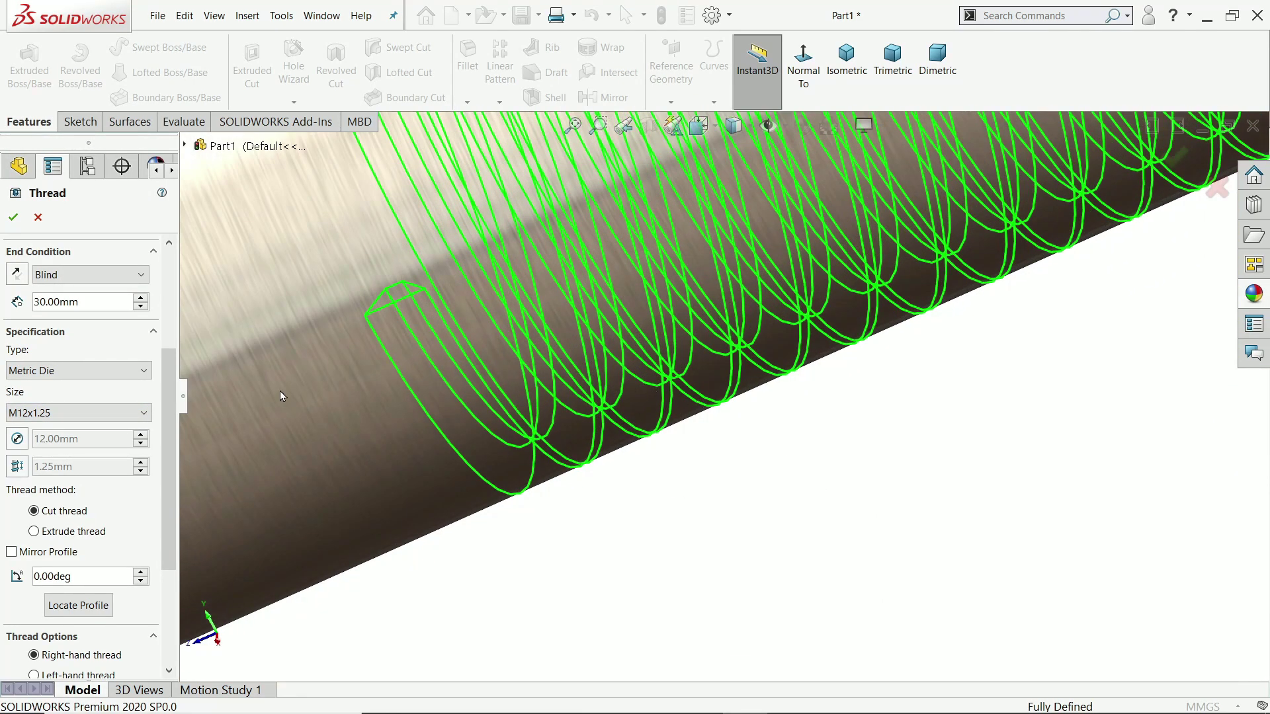
{"action": "scroll", "coordinate": [86, 468], "scroll_direction": "down", "scroll_amount": 2}
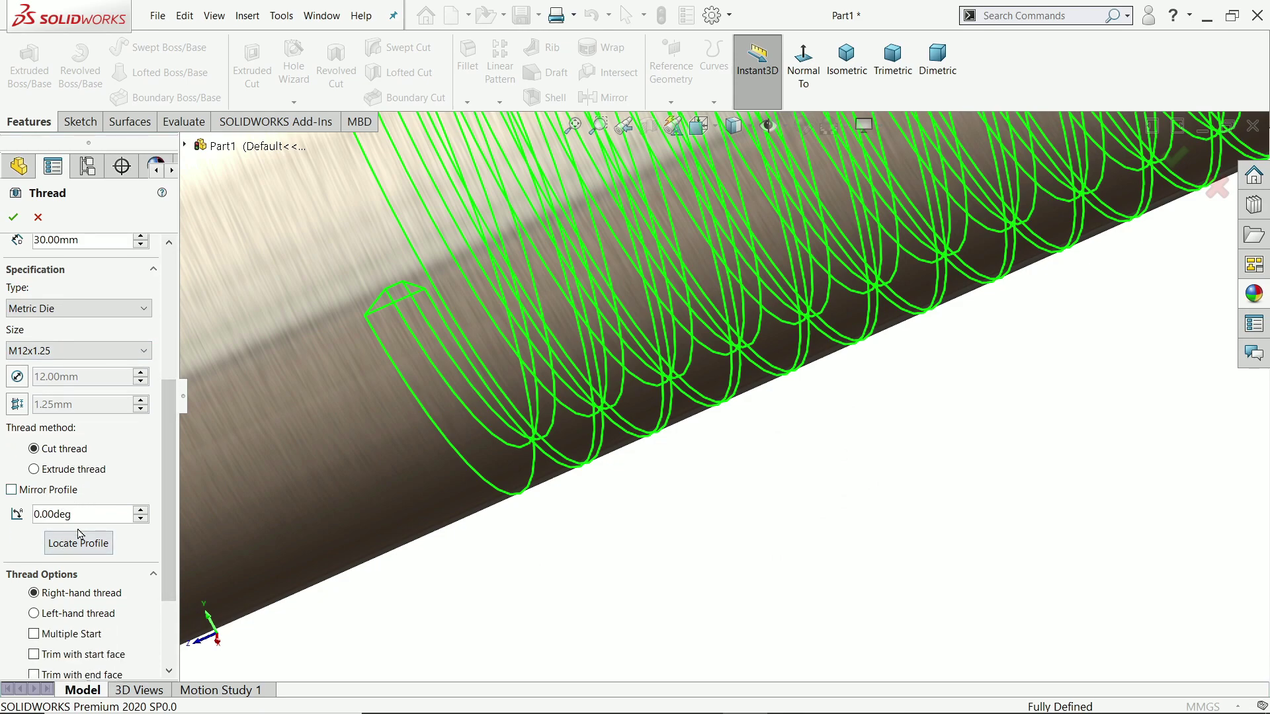
{"action": "scroll", "coordinate": [158, 546], "scroll_direction": "down", "scroll_amount": 4}
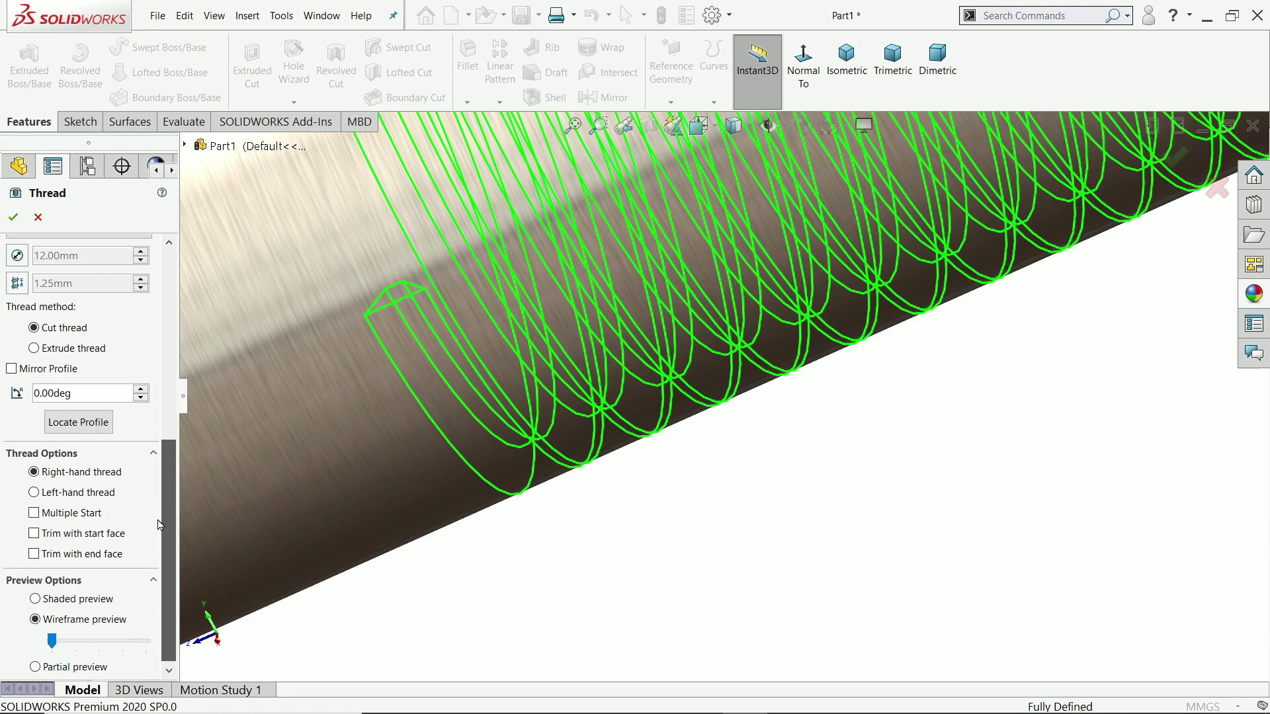
{"action": "left_click", "coordinate": [35, 491]}
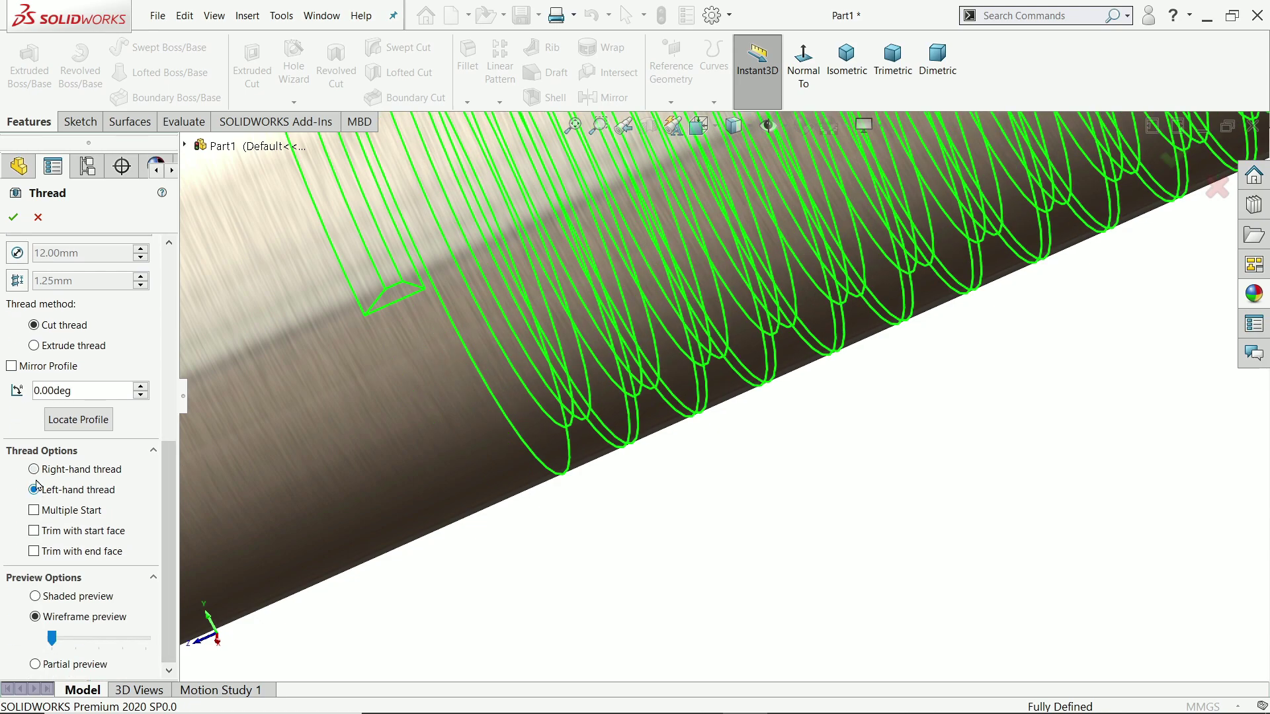
{"action": "left_click", "coordinate": [35, 470]}
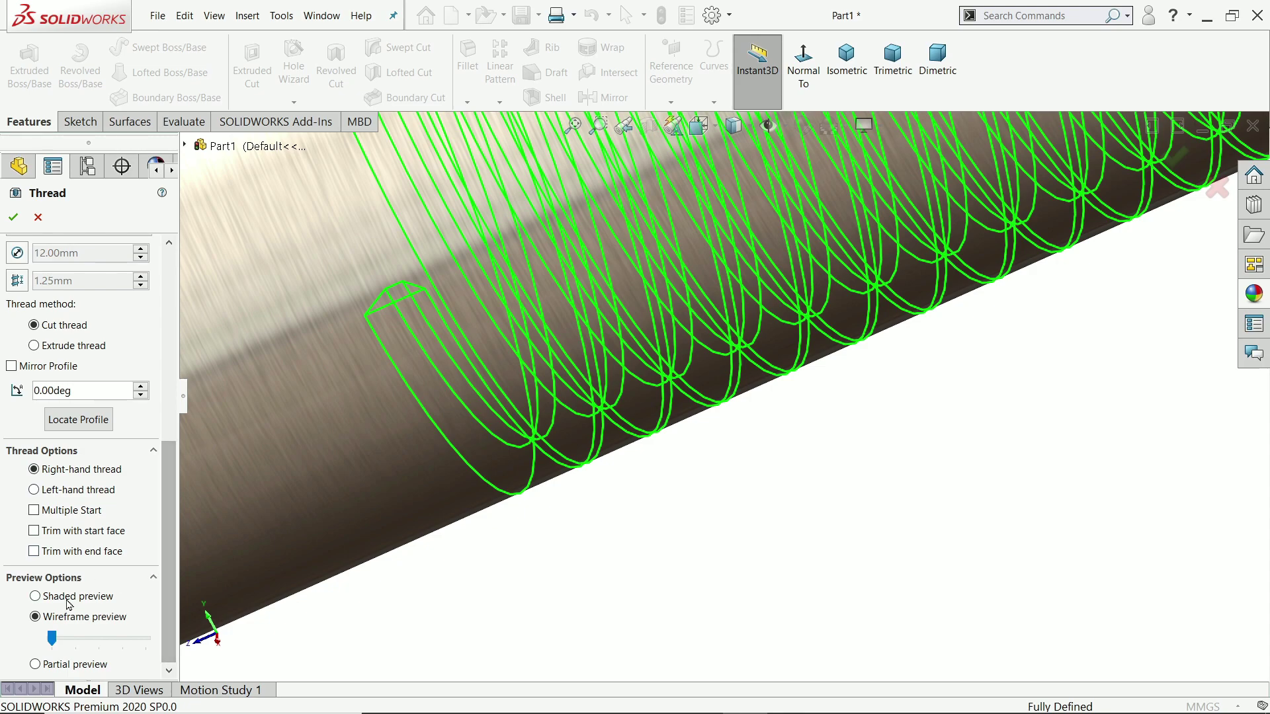
{"action": "left_click", "coordinate": [37, 596]}
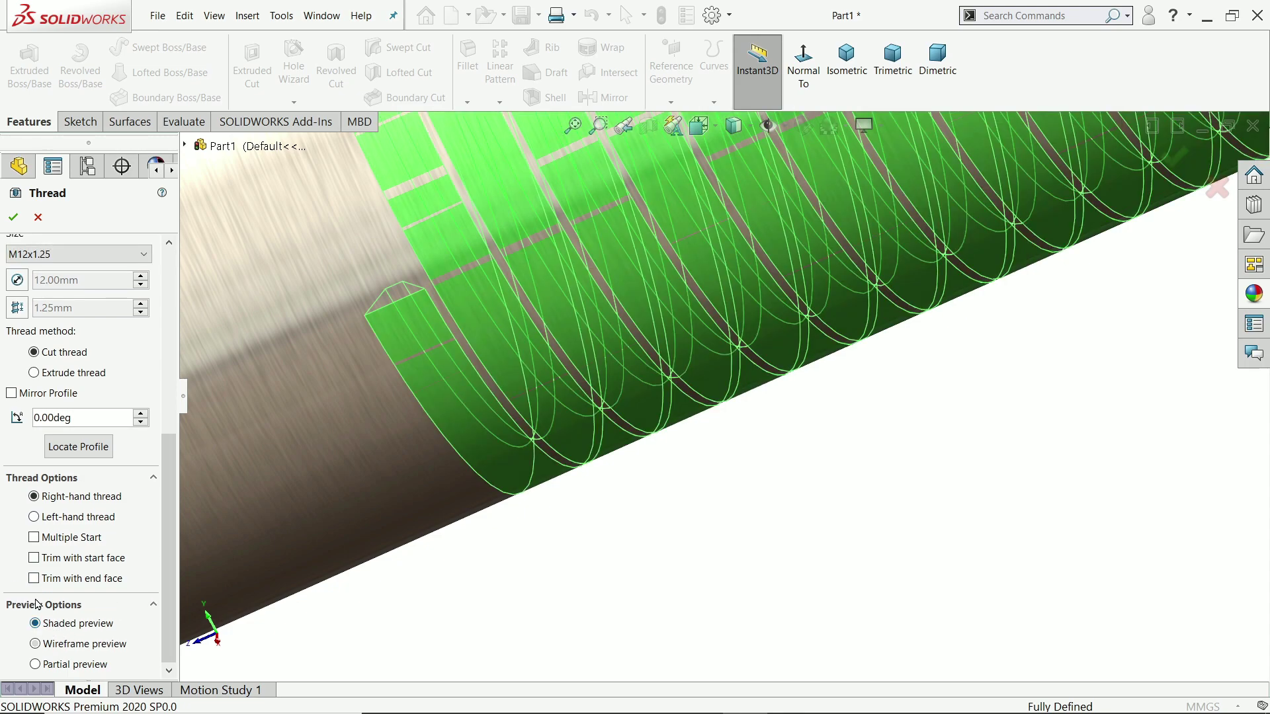
{"action": "scroll", "coordinate": [551, 489], "scroll_direction": "up", "scroll_amount": 5}
{"action": "scroll", "coordinate": [717, 343], "scroll_direction": "down", "scroll_amount": 4}
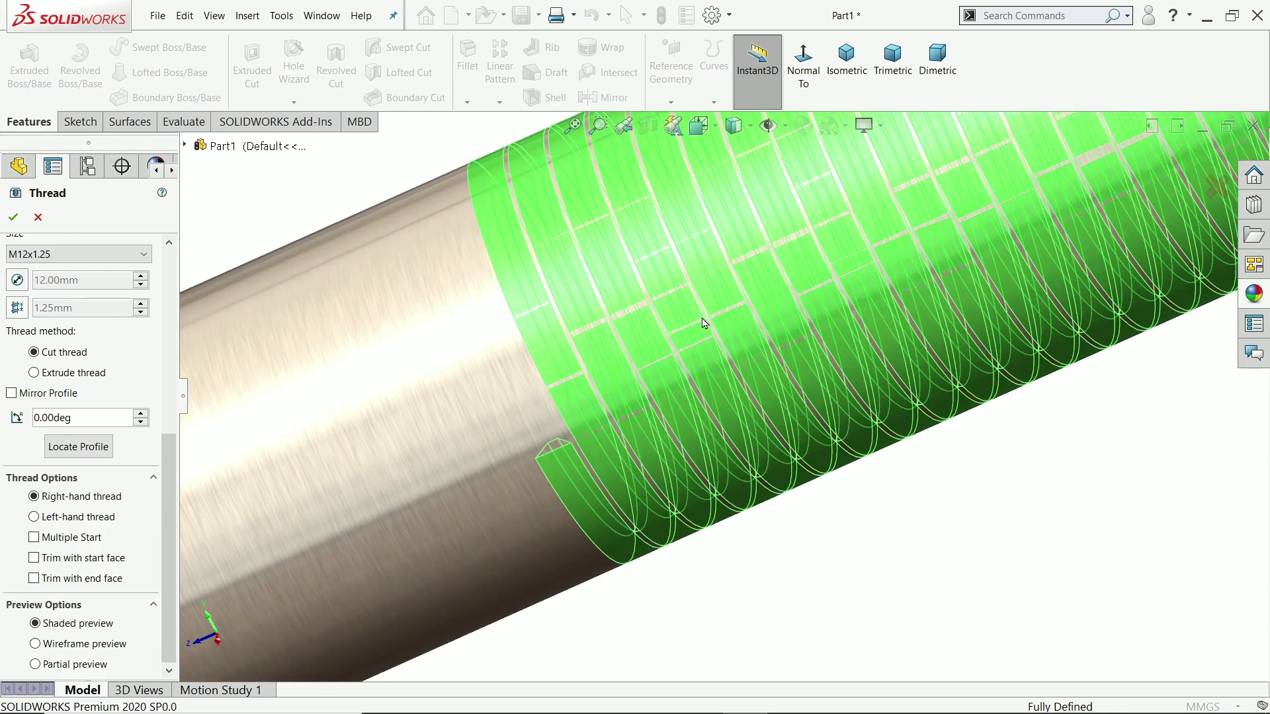
{"action": "scroll", "coordinate": [552, 431], "scroll_direction": "down", "scroll_amount": 3}
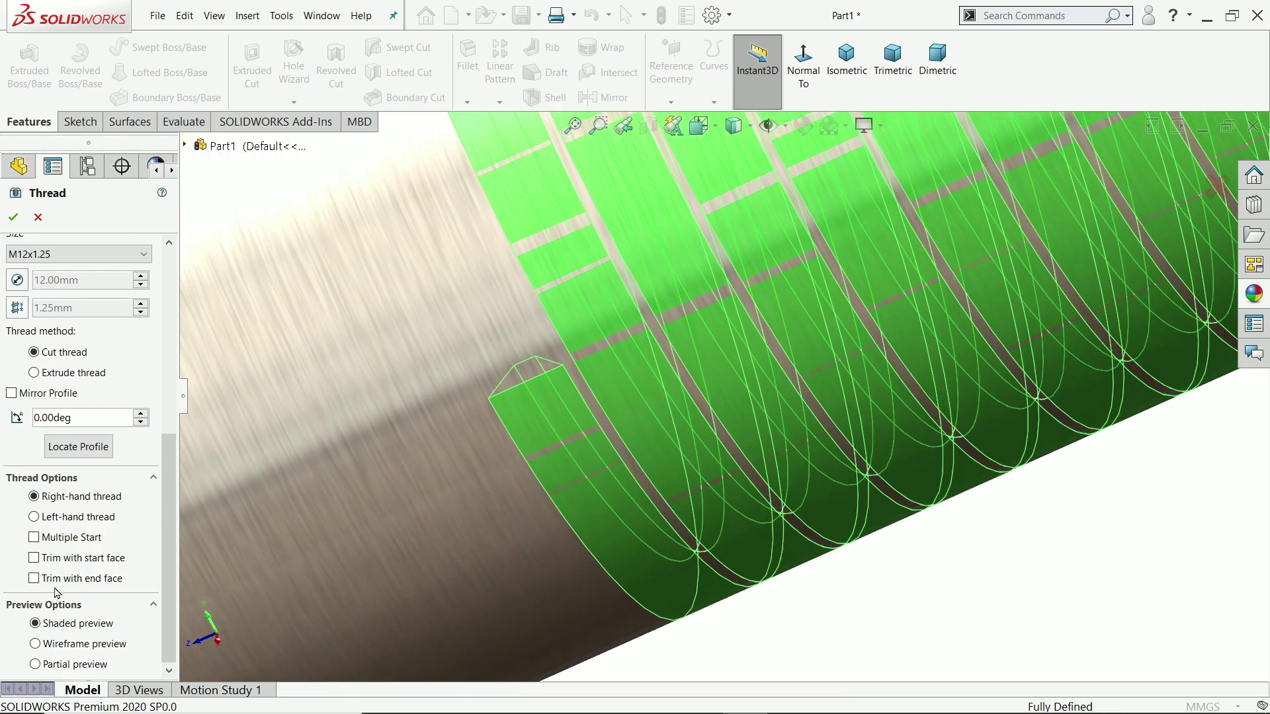
{"action": "left_click", "coordinate": [36, 644]}
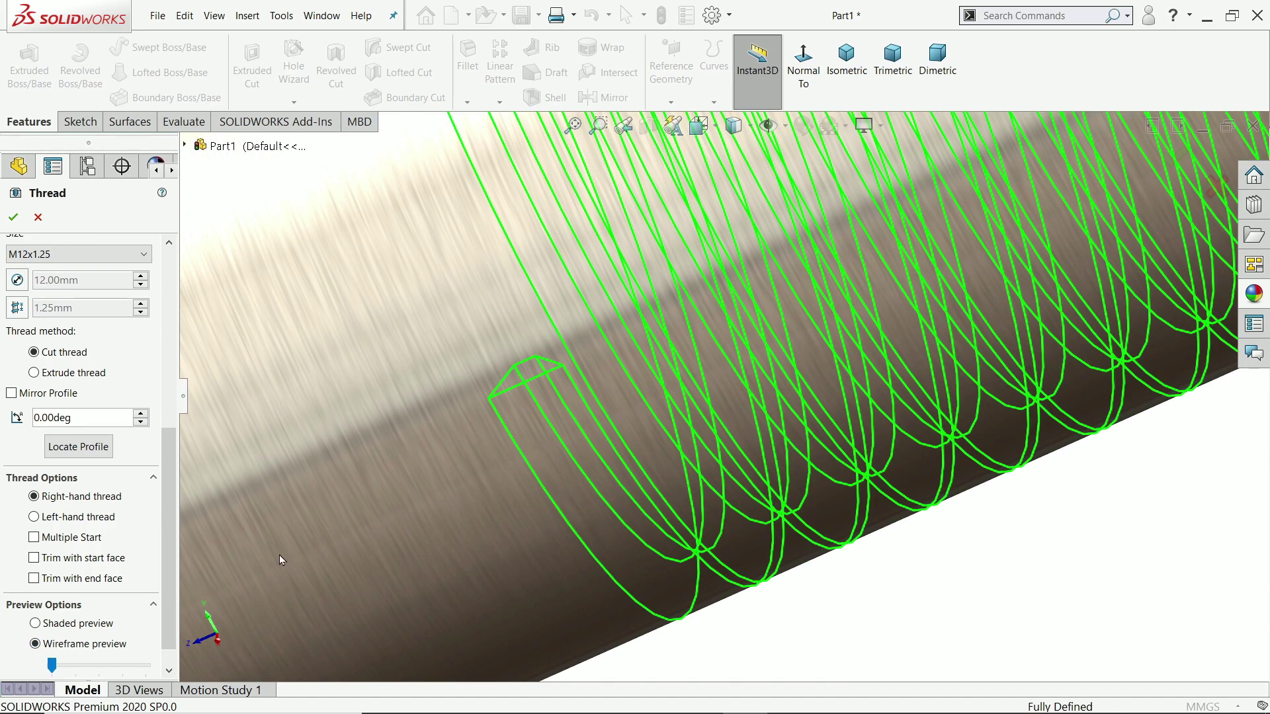
{"action": "scroll", "coordinate": [124, 634], "scroll_direction": "down", "scroll_amount": 1}
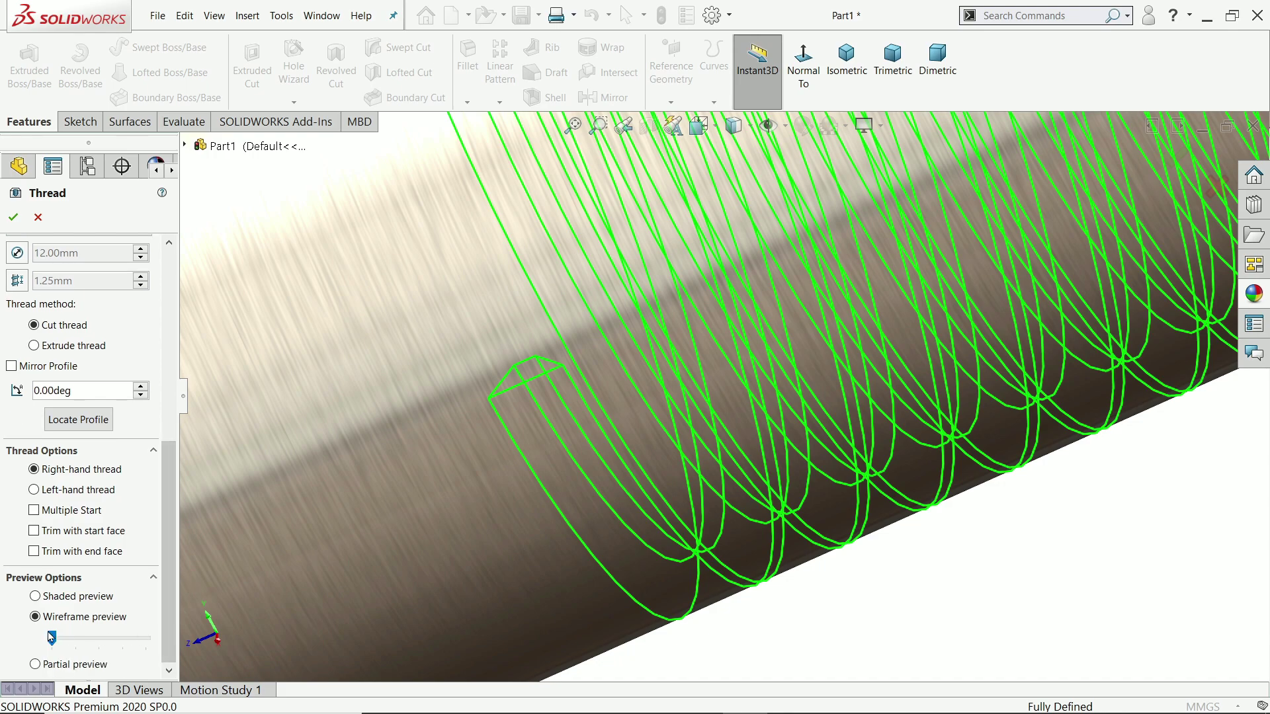
{"action": "left_click_drag", "start_coordinate": [56, 642], "coordinate": [146, 640]}
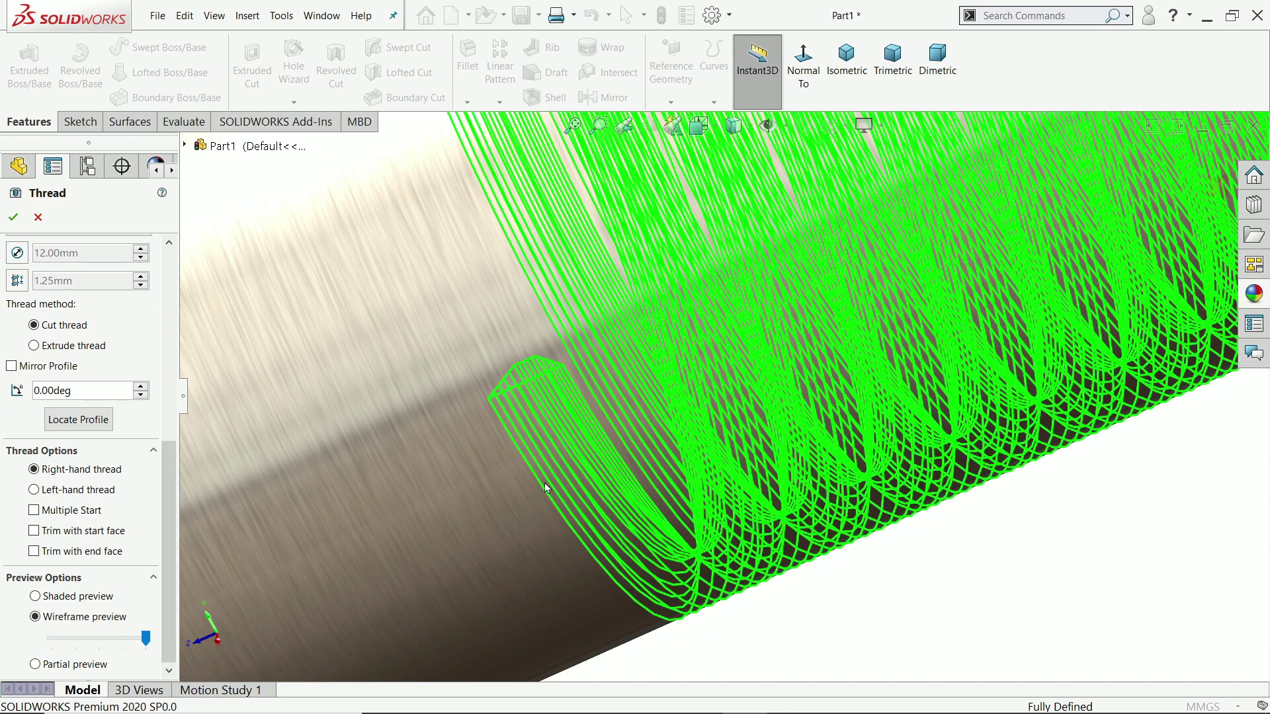
{"action": "left_click_drag", "start_coordinate": [145, 640], "coordinate": [52, 640]}
{"action": "left_click", "coordinate": [35, 665]}
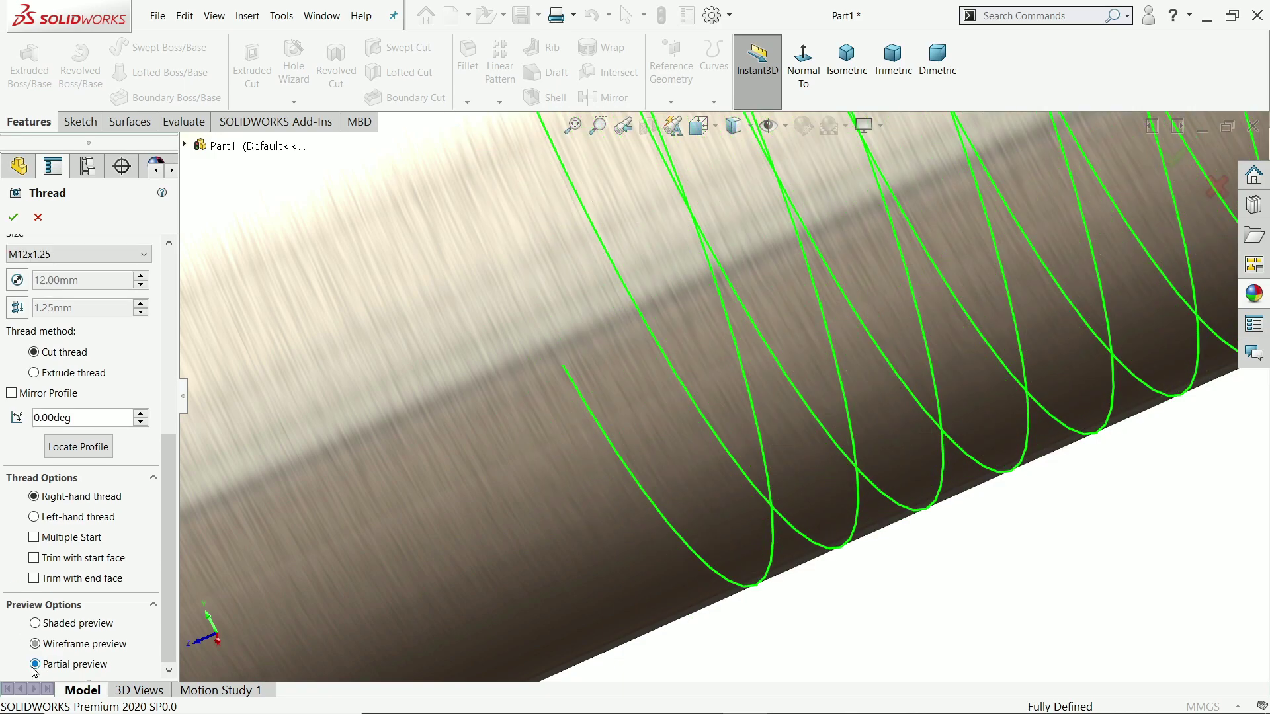
{"action": "scroll", "coordinate": [672, 506], "scroll_direction": "up", "scroll_amount": 2}
{"action": "scroll", "coordinate": [672, 505], "scroll_direction": "up", "scroll_amount": 2}
{"action": "scroll", "coordinate": [622, 359], "scroll_direction": "down", "scroll_amount": 2}
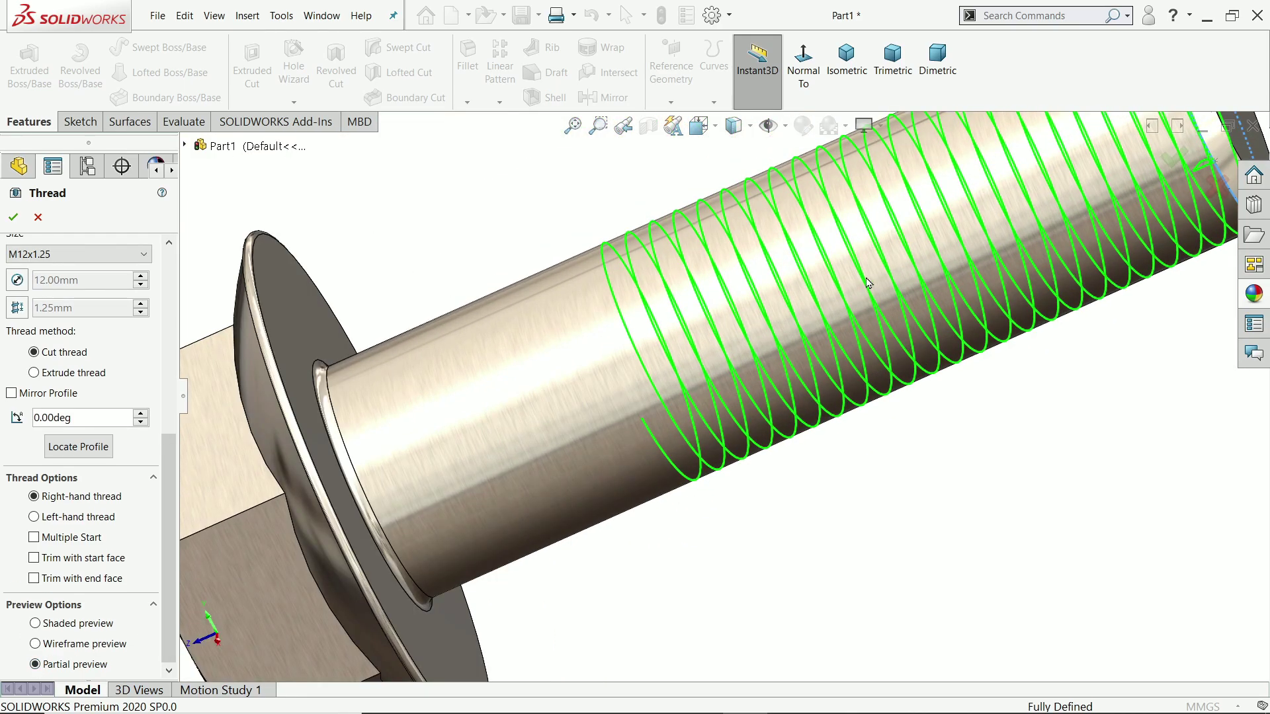
{"action": "scroll", "coordinate": [664, 410], "scroll_direction": "down", "scroll_amount": 2}
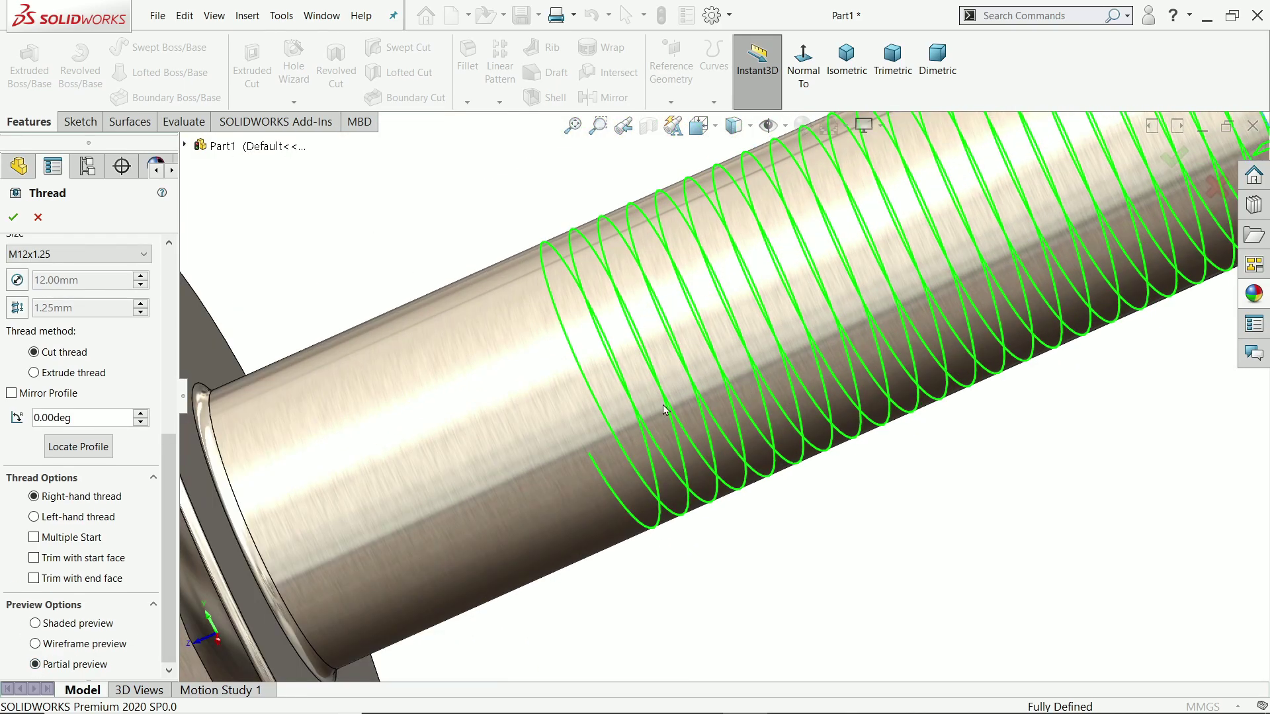
{"action": "left_click", "coordinate": [35, 644]}
{"action": "scroll", "coordinate": [427, 476], "scroll_direction": "up", "scroll_amount": 3}
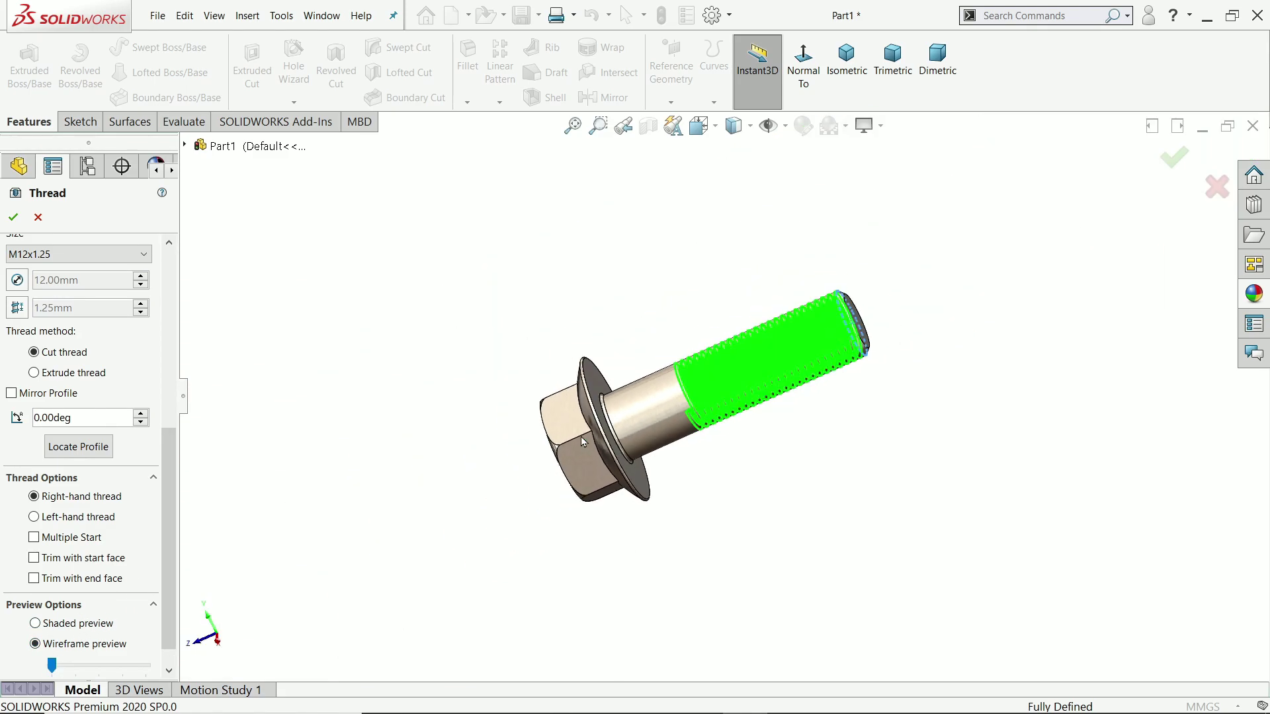
{"action": "scroll", "coordinate": [822, 411], "scroll_direction": "down", "scroll_amount": 1}
{"action": "scroll", "coordinate": [807, 390], "scroll_direction": "down", "scroll_amount": 2}
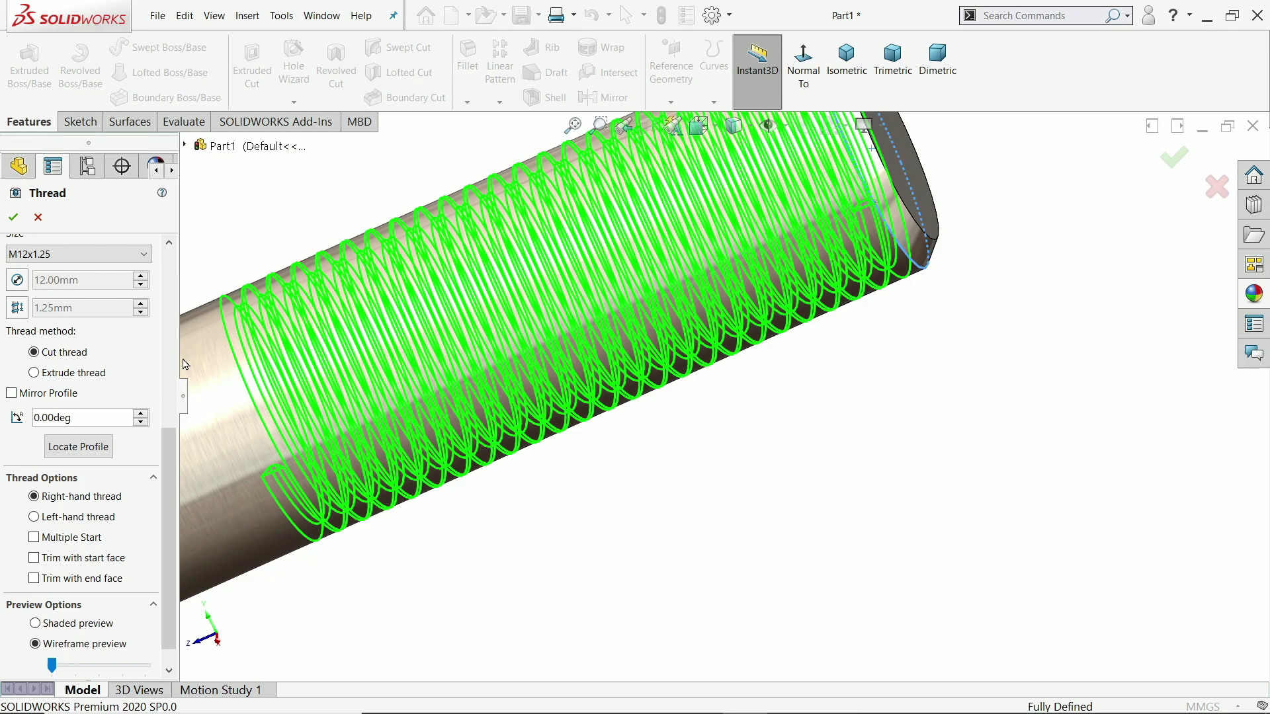
{"action": "scroll", "coordinate": [99, 328], "scroll_direction": "up", "scroll_amount": 3}
{"action": "scroll", "coordinate": [60, 288], "scroll_direction": "up", "scroll_amount": 2}
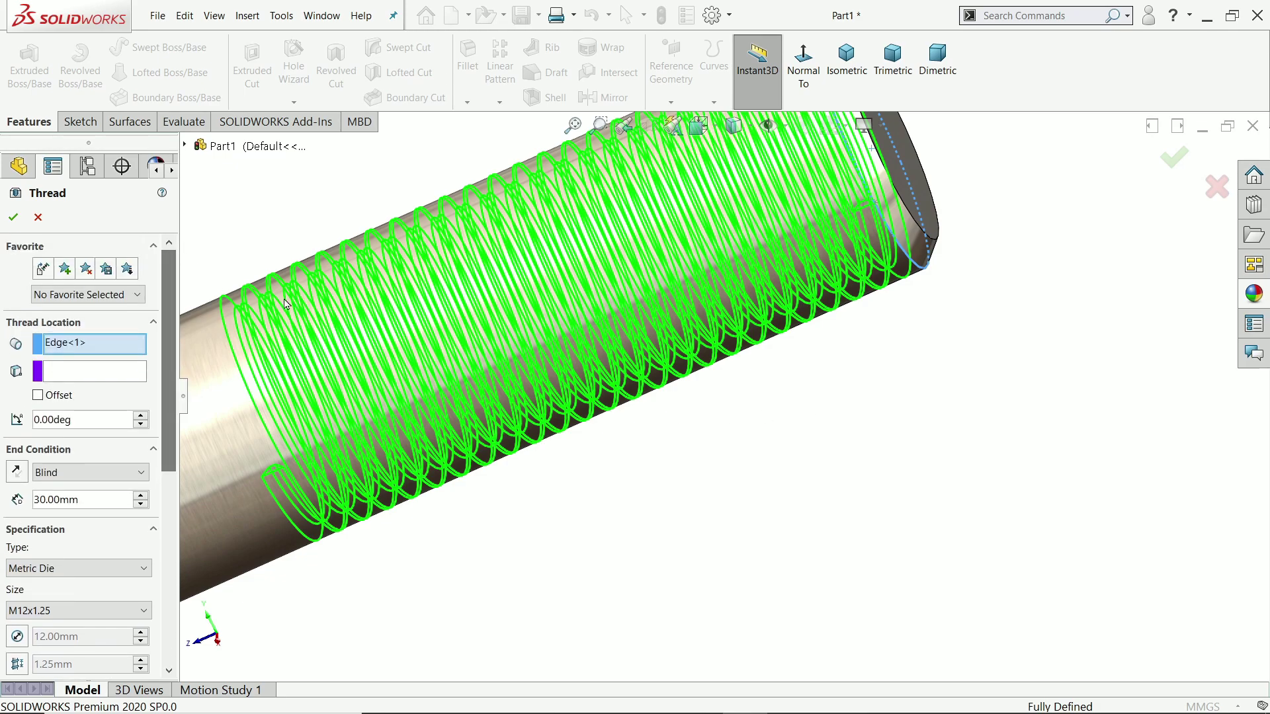
Step: Accept the M12x1.25 thread so Thread1 cuts into the shank
{"action": "left_click", "coordinate": [13, 217]}
{"action": "scroll", "coordinate": [565, 407], "scroll_direction": "up", "scroll_amount": 3}
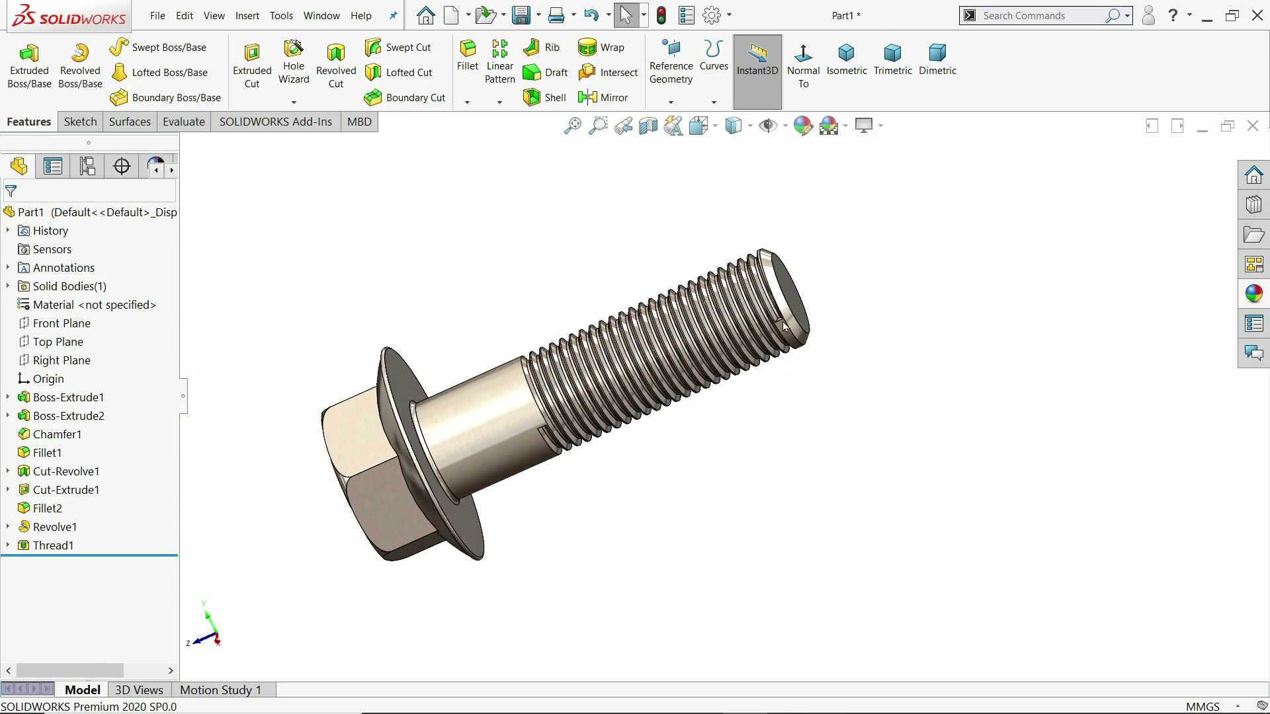
{"action": "scroll", "coordinate": [784, 318], "scroll_direction": "down", "scroll_amount": 3}
{"action": "scroll", "coordinate": [837, 323], "scroll_direction": "down", "scroll_amount": 1}
{"action": "scroll", "coordinate": [836, 328], "scroll_direction": "down", "scroll_amount": 2}
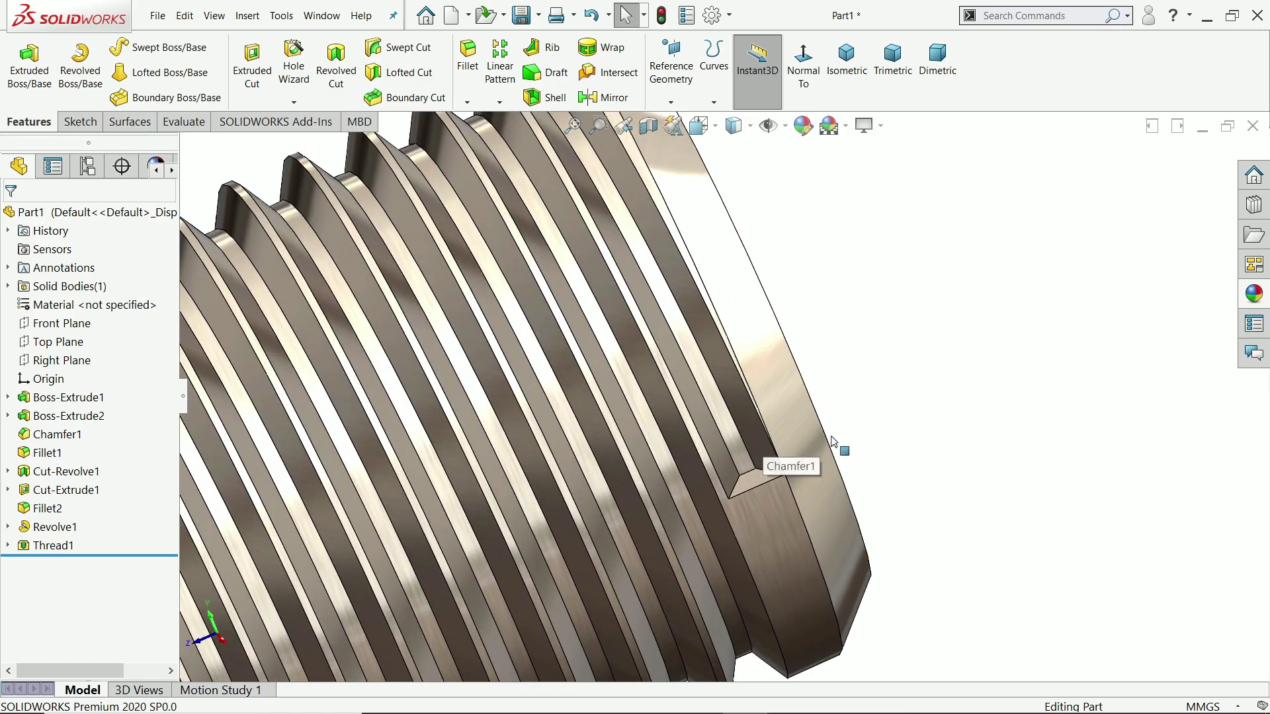
{"action": "scroll", "coordinate": [837, 444], "scroll_direction": "up", "scroll_amount": 4}
{"action": "scroll", "coordinate": [656, 468], "scroll_direction": "down", "scroll_amount": 2}
{"action": "scroll", "coordinate": [879, 326], "scroll_direction": "down", "scroll_amount": 2}
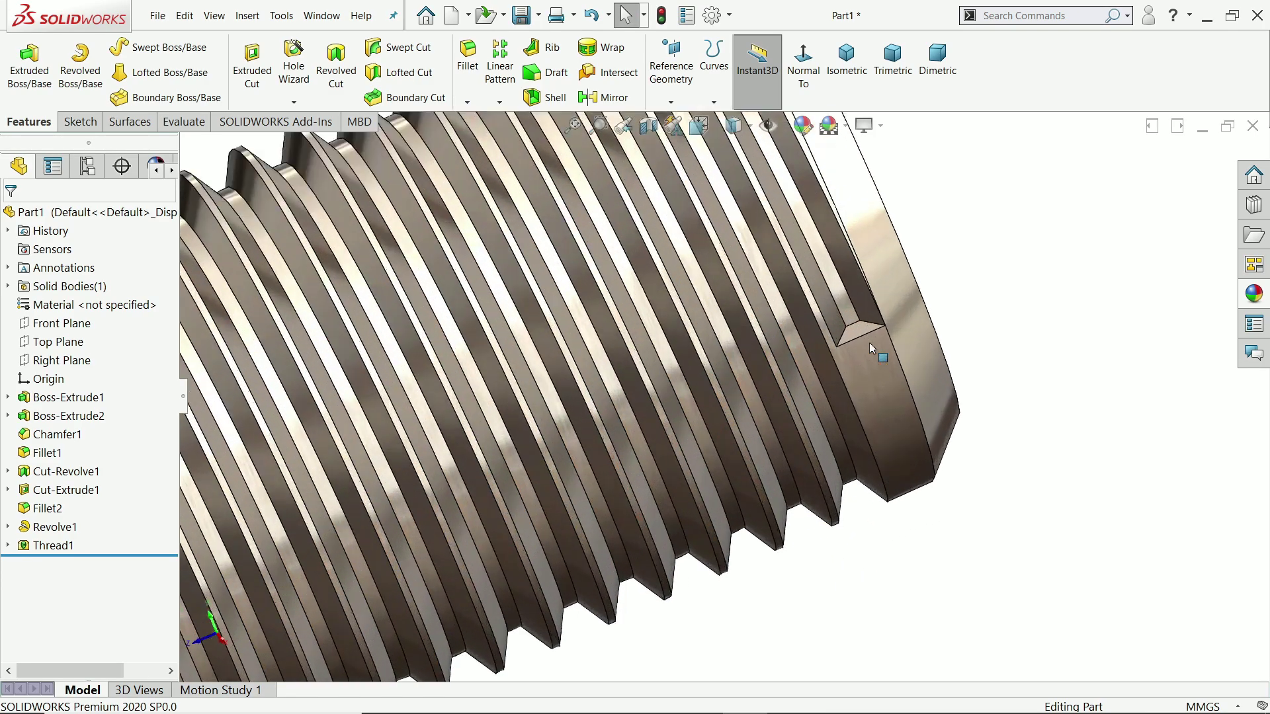
{"action": "scroll", "coordinate": [873, 327], "scroll_direction": "down", "scroll_amount": 1}
{"action": "scroll", "coordinate": [864, 312], "scroll_direction": "down", "scroll_amount": 1}
{"action": "scroll", "coordinate": [869, 323], "scroll_direction": "down", "scroll_amount": 1}
{"action": "scroll", "coordinate": [862, 329], "scroll_direction": "up", "scroll_amount": 2}
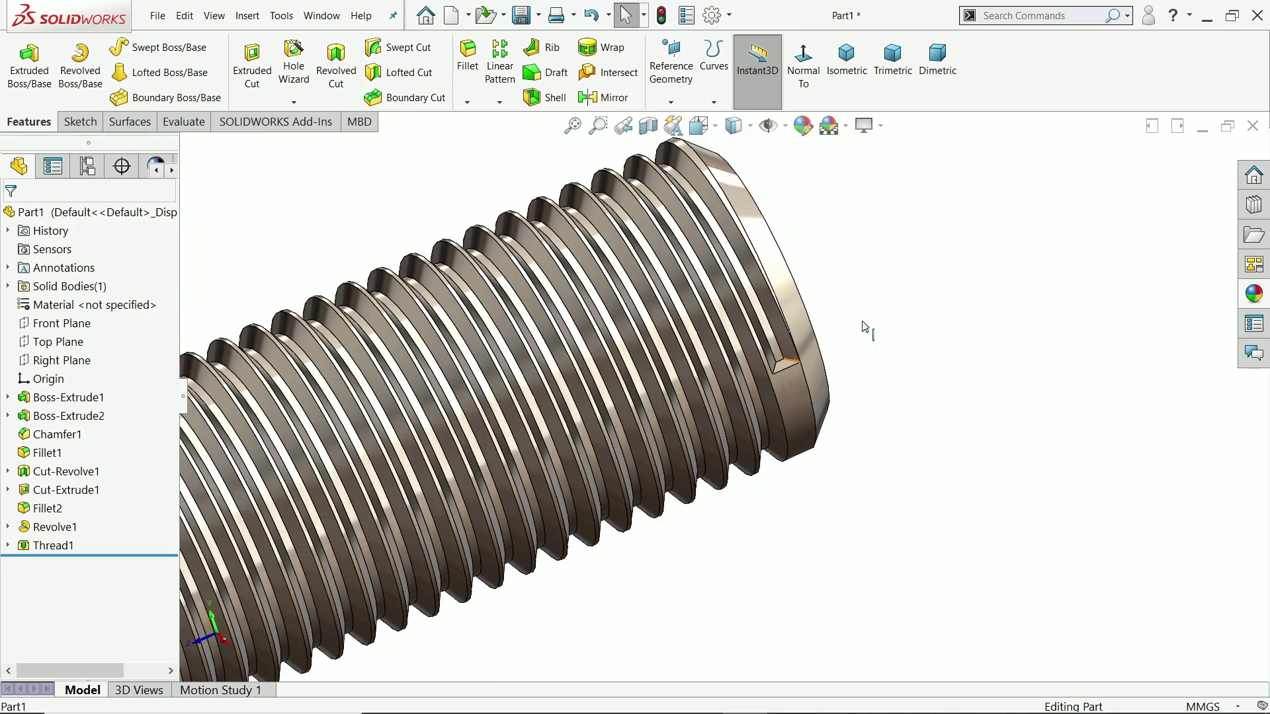
{"action": "scroll", "coordinate": [772, 375], "scroll_direction": "up", "scroll_amount": 1}
{"action": "scroll", "coordinate": [583, 451], "scroll_direction": "up", "scroll_amount": 1}
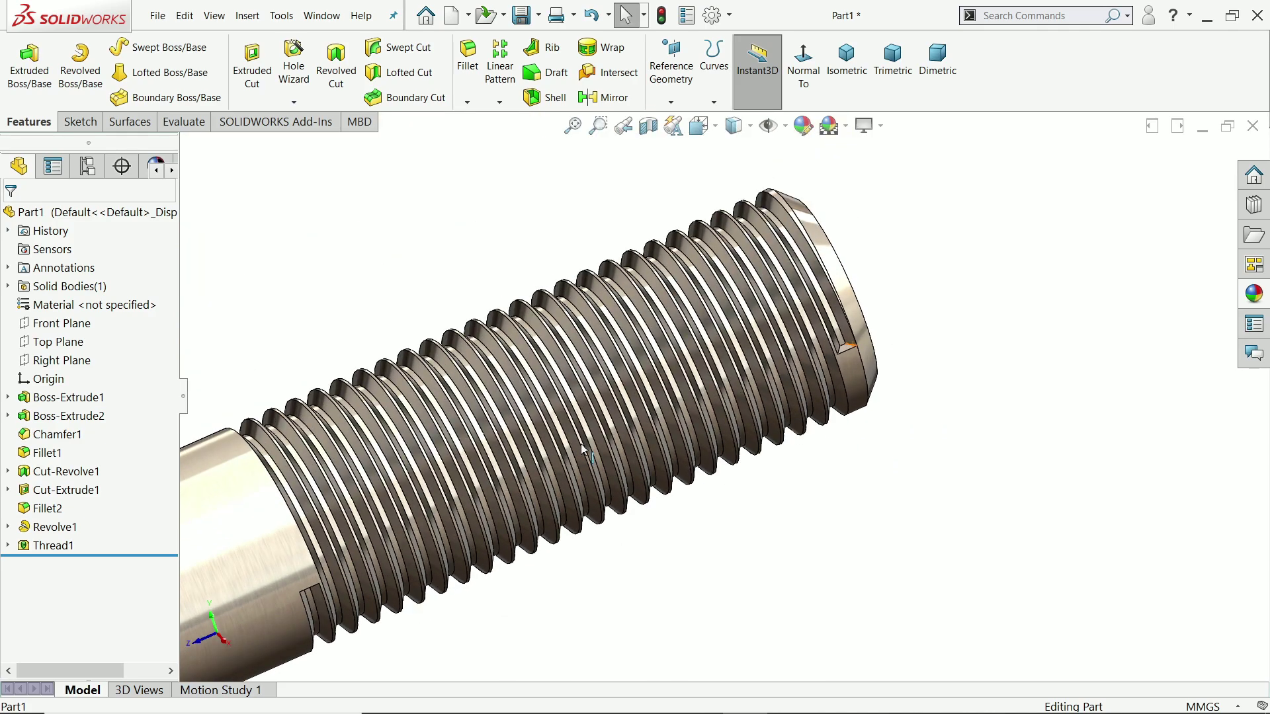
Step: Offset Thread1 5 mm from the shank end, reversed, with Maintain thread length on
{"action": "left_click", "coordinate": [30, 545]}
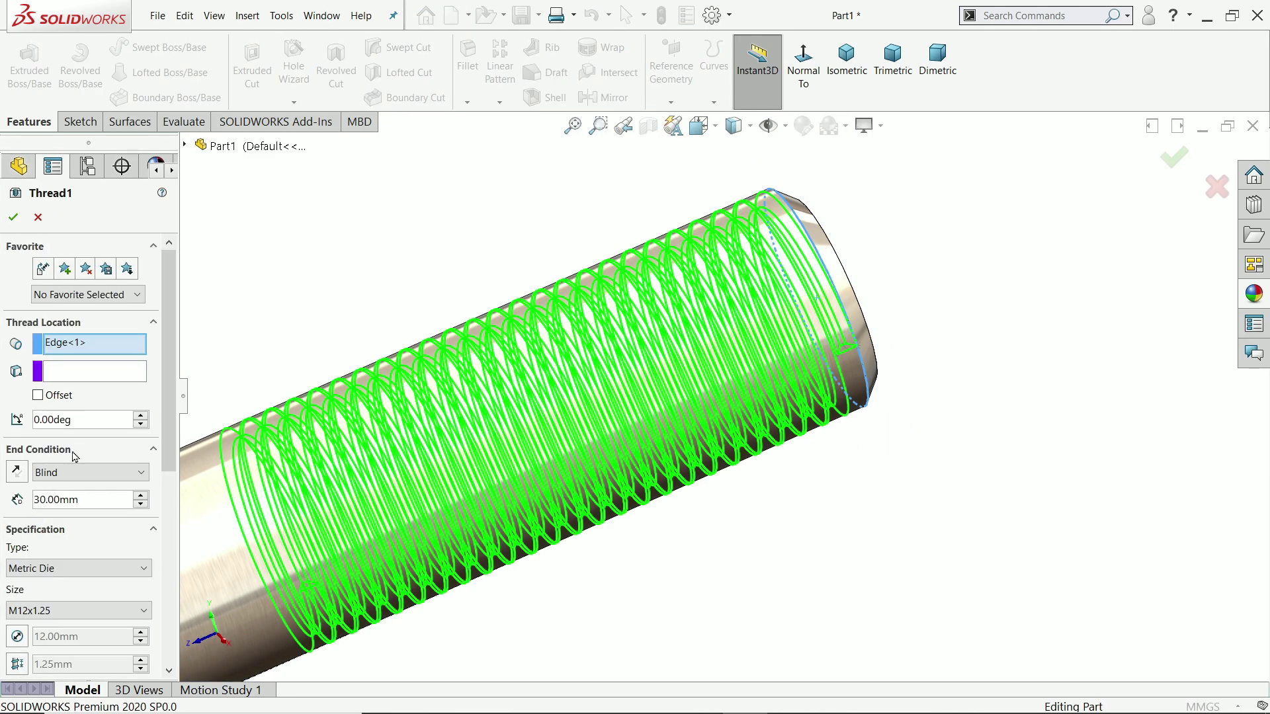
{"action": "left_click", "coordinate": [39, 395]}
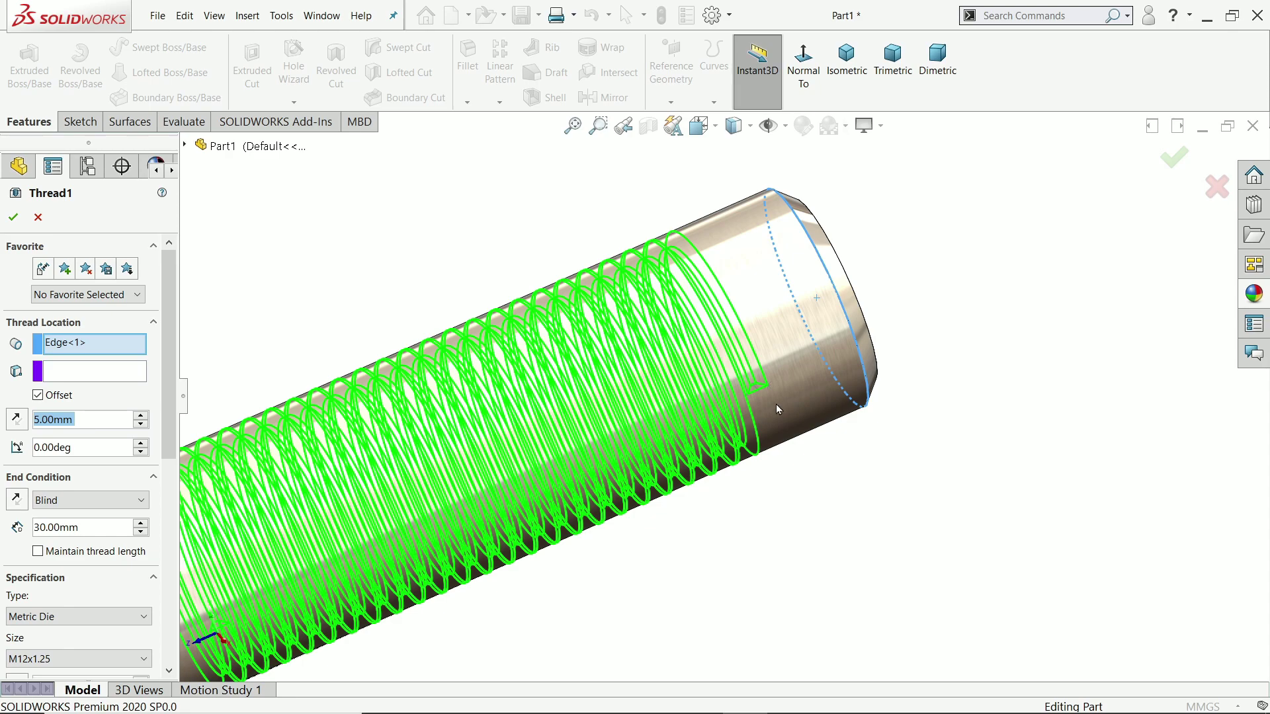
{"action": "left_click", "coordinate": [15, 419]}
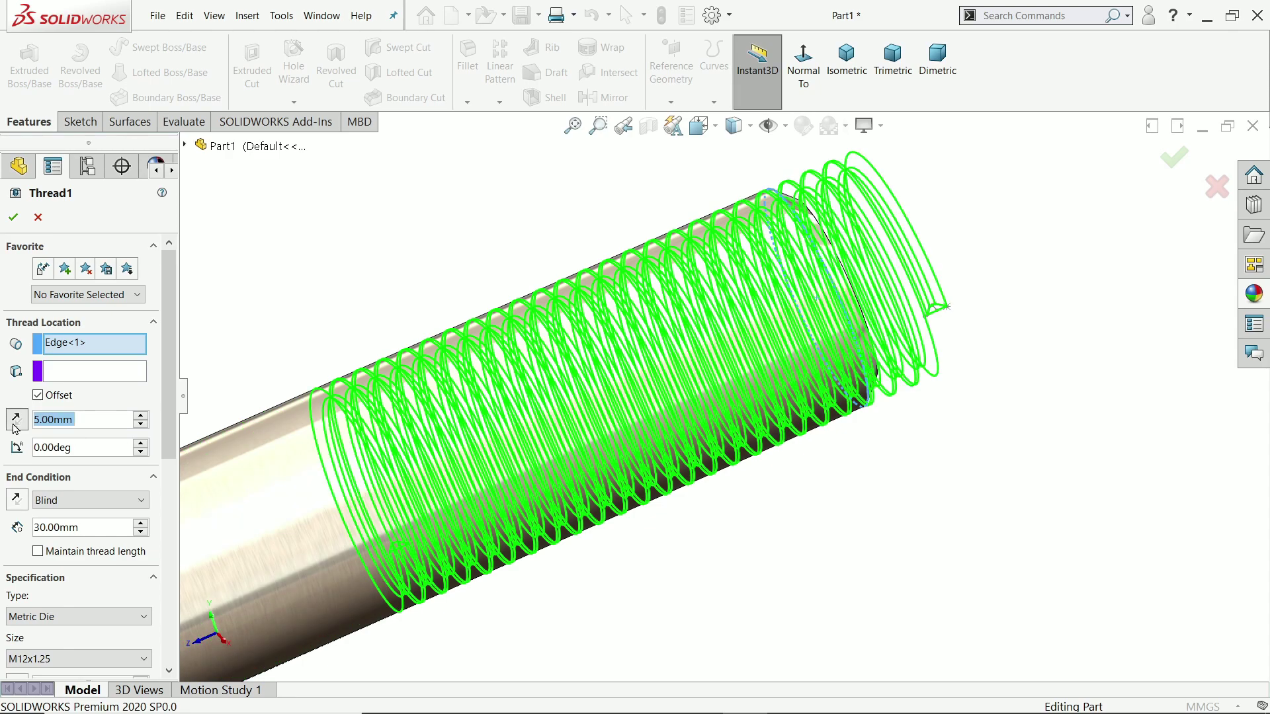
{"action": "scroll", "coordinate": [19, 437], "scroll_direction": "down", "scroll_amount": 1}
{"action": "scroll", "coordinate": [31, 442], "scroll_direction": "down", "scroll_amount": 3}
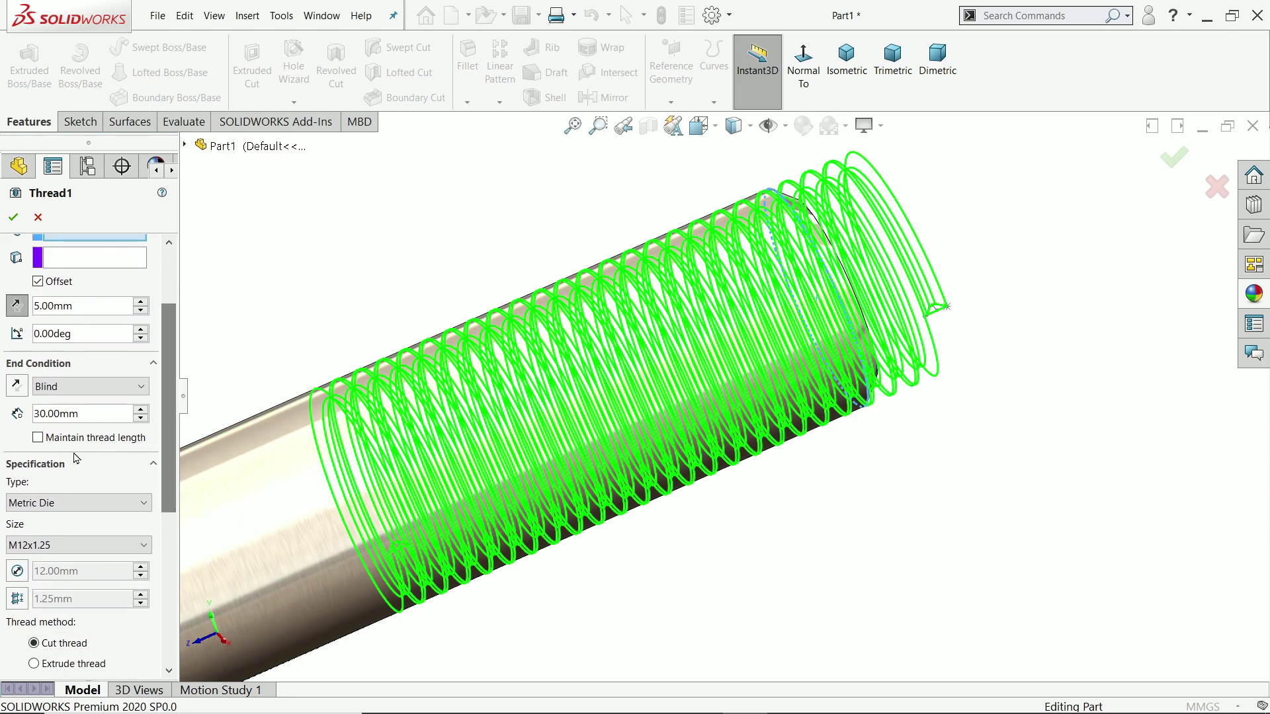
{"action": "left_click", "coordinate": [37, 438]}
{"action": "scroll", "coordinate": [654, 476], "scroll_direction": "up", "scroll_amount": 5}
{"action": "scroll", "coordinate": [655, 477], "scroll_direction": "down", "scroll_amount": 1}
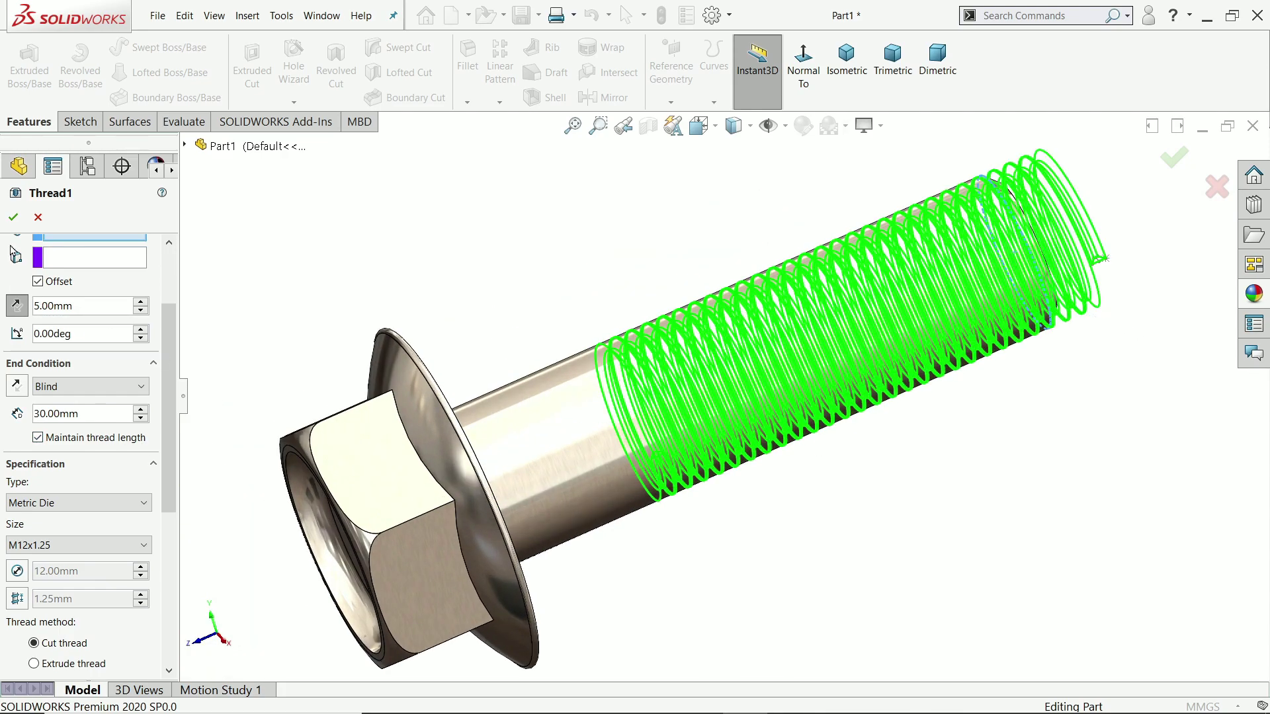
{"action": "left_click", "coordinate": [12, 216]}
{"action": "mouse_move", "coordinate": [575, 334]}
{"action": "middle_mouse_down"}
{"action": "mouse_move", "coordinate": [483, 293]}
{"action": "mouse_move", "coordinate": [589, 199]}
{"action": "middle_mouse_up"}
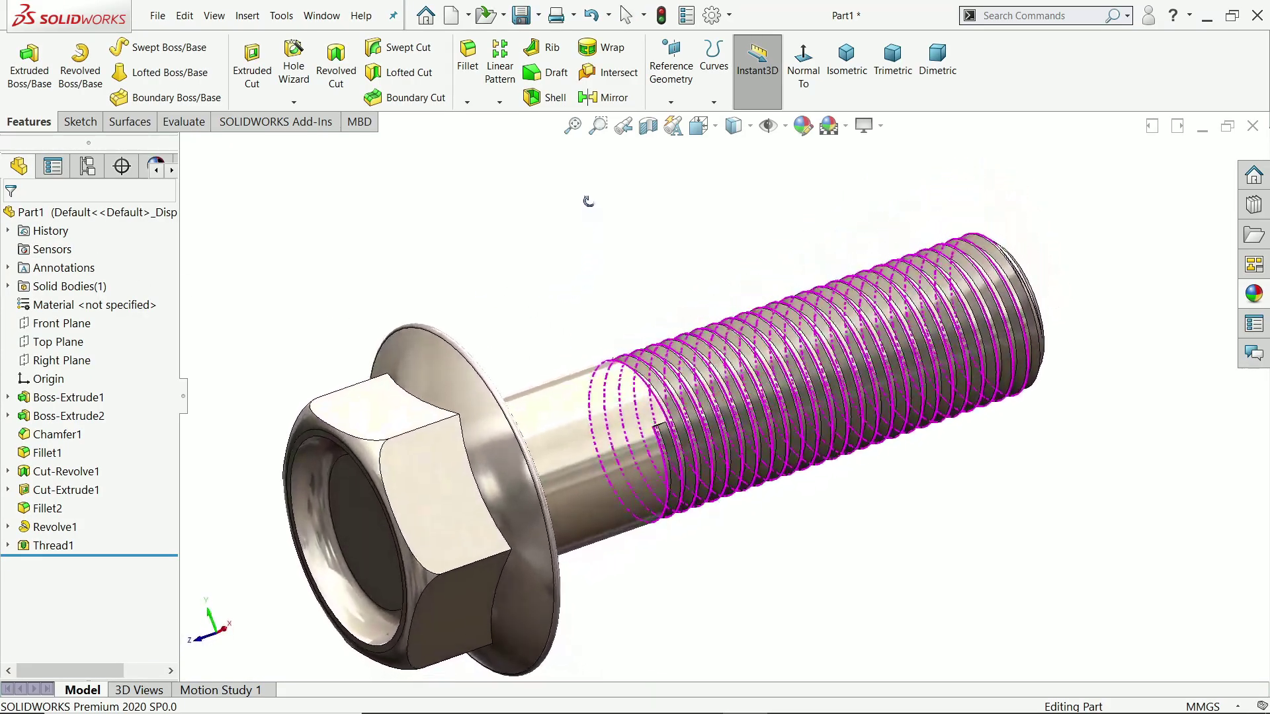
{"action": "left_click", "coordinate": [785, 449]}
{"action": "mouse_move", "coordinate": [588, 199]}
{"action": "middle_mouse_down"}
{"action": "mouse_move", "coordinate": [786, 449]}
{"action": "mouse_move", "coordinate": [781, 194]}
{"action": "middle_mouse_up"}
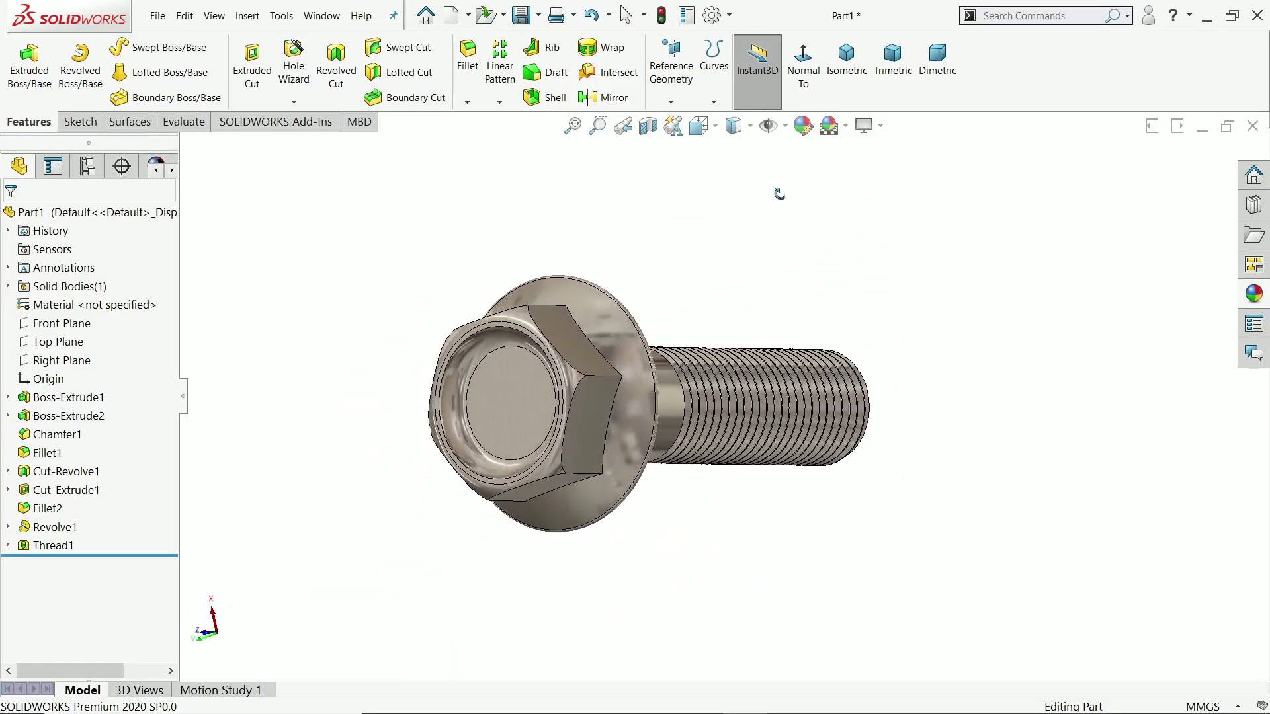
{"action": "mouse_move", "coordinate": [781, 193]}
{"action": "middle_mouse_down"}
{"action": "mouse_move", "coordinate": [761, 281]}
{"action": "mouse_move", "coordinate": [760, 261]}
{"action": "middle_mouse_up"}
{"action": "scroll", "coordinate": [780, 441], "scroll_direction": "down", "scroll_amount": 2}
{"action": "scroll", "coordinate": [785, 473], "scroll_direction": "up", "scroll_amount": 1}
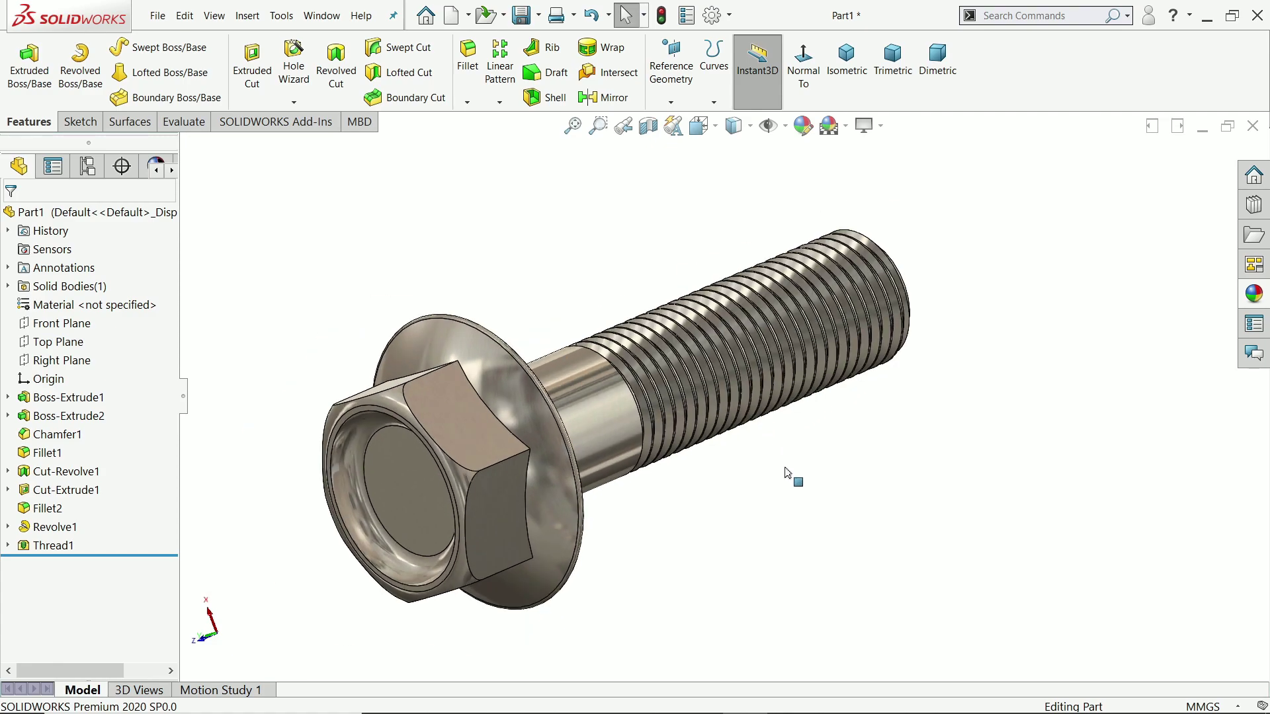
{"action": "middle_click_drag", "start_coordinate": [745, 493], "coordinate": [751, 500]}
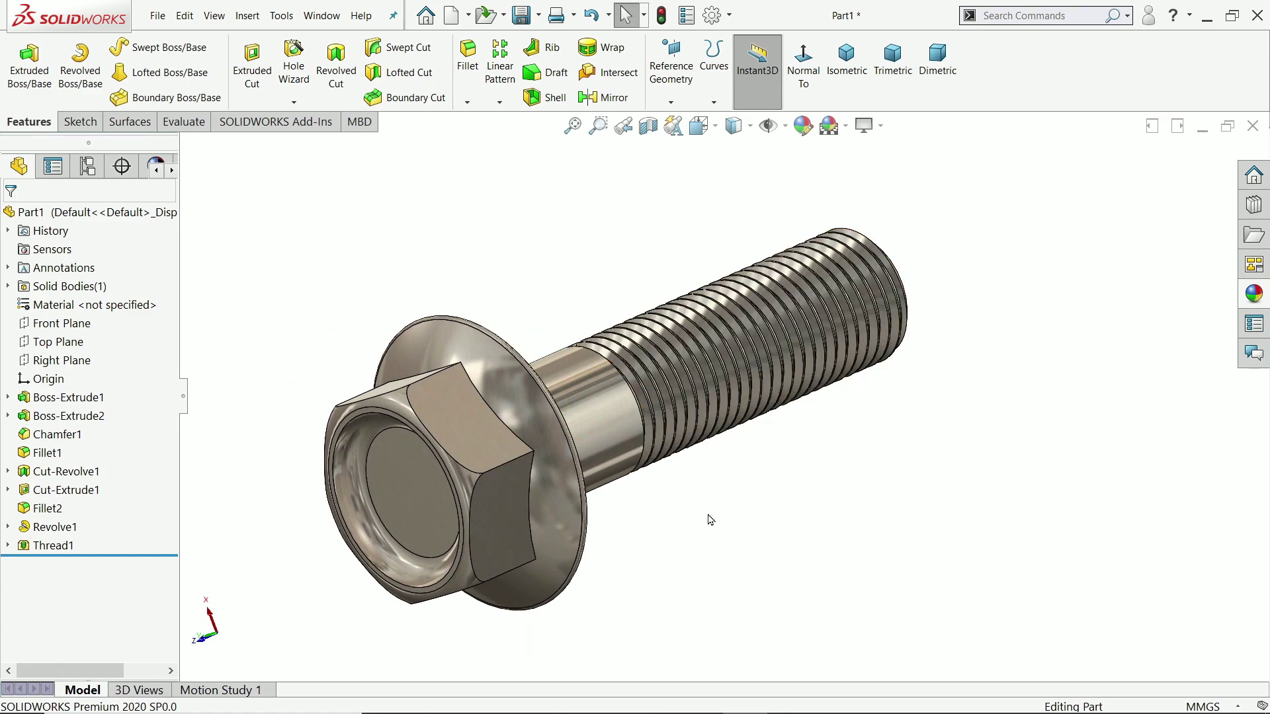
{"action": "left_click", "coordinate": [846, 59]}
{"action": "scroll", "coordinate": [843, 450], "scroll_direction": "down", "scroll_amount": 2}
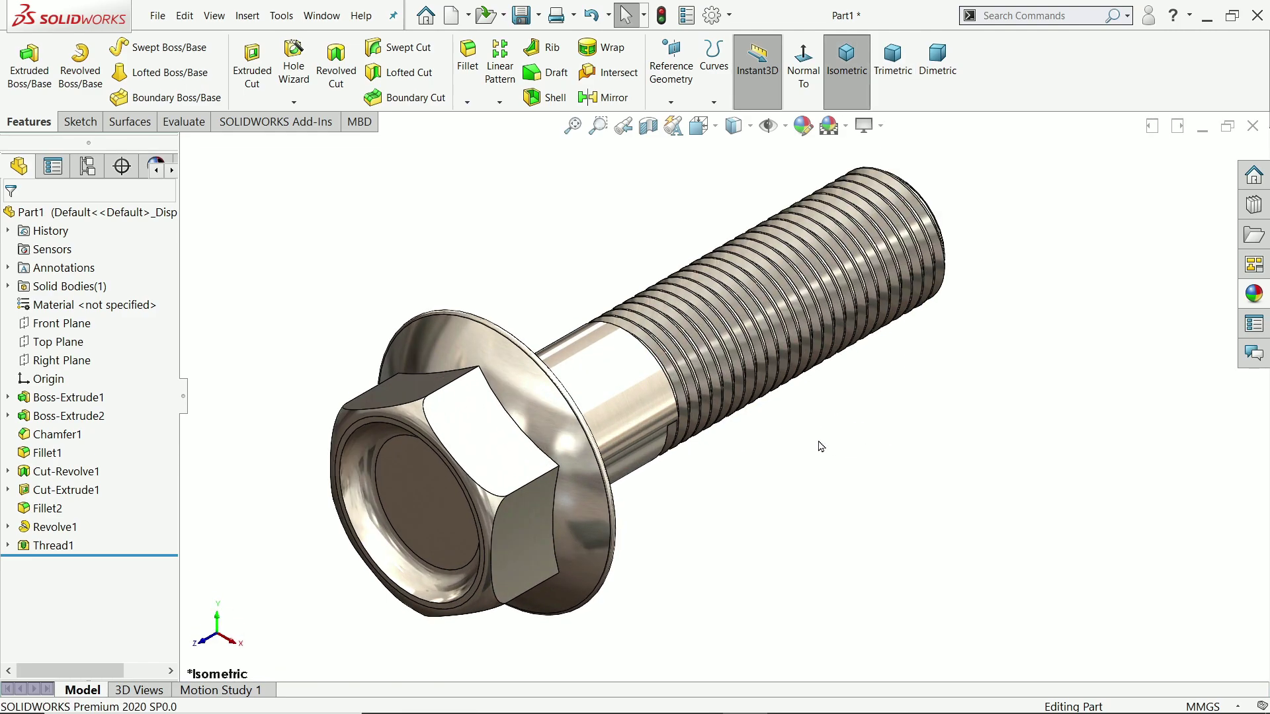